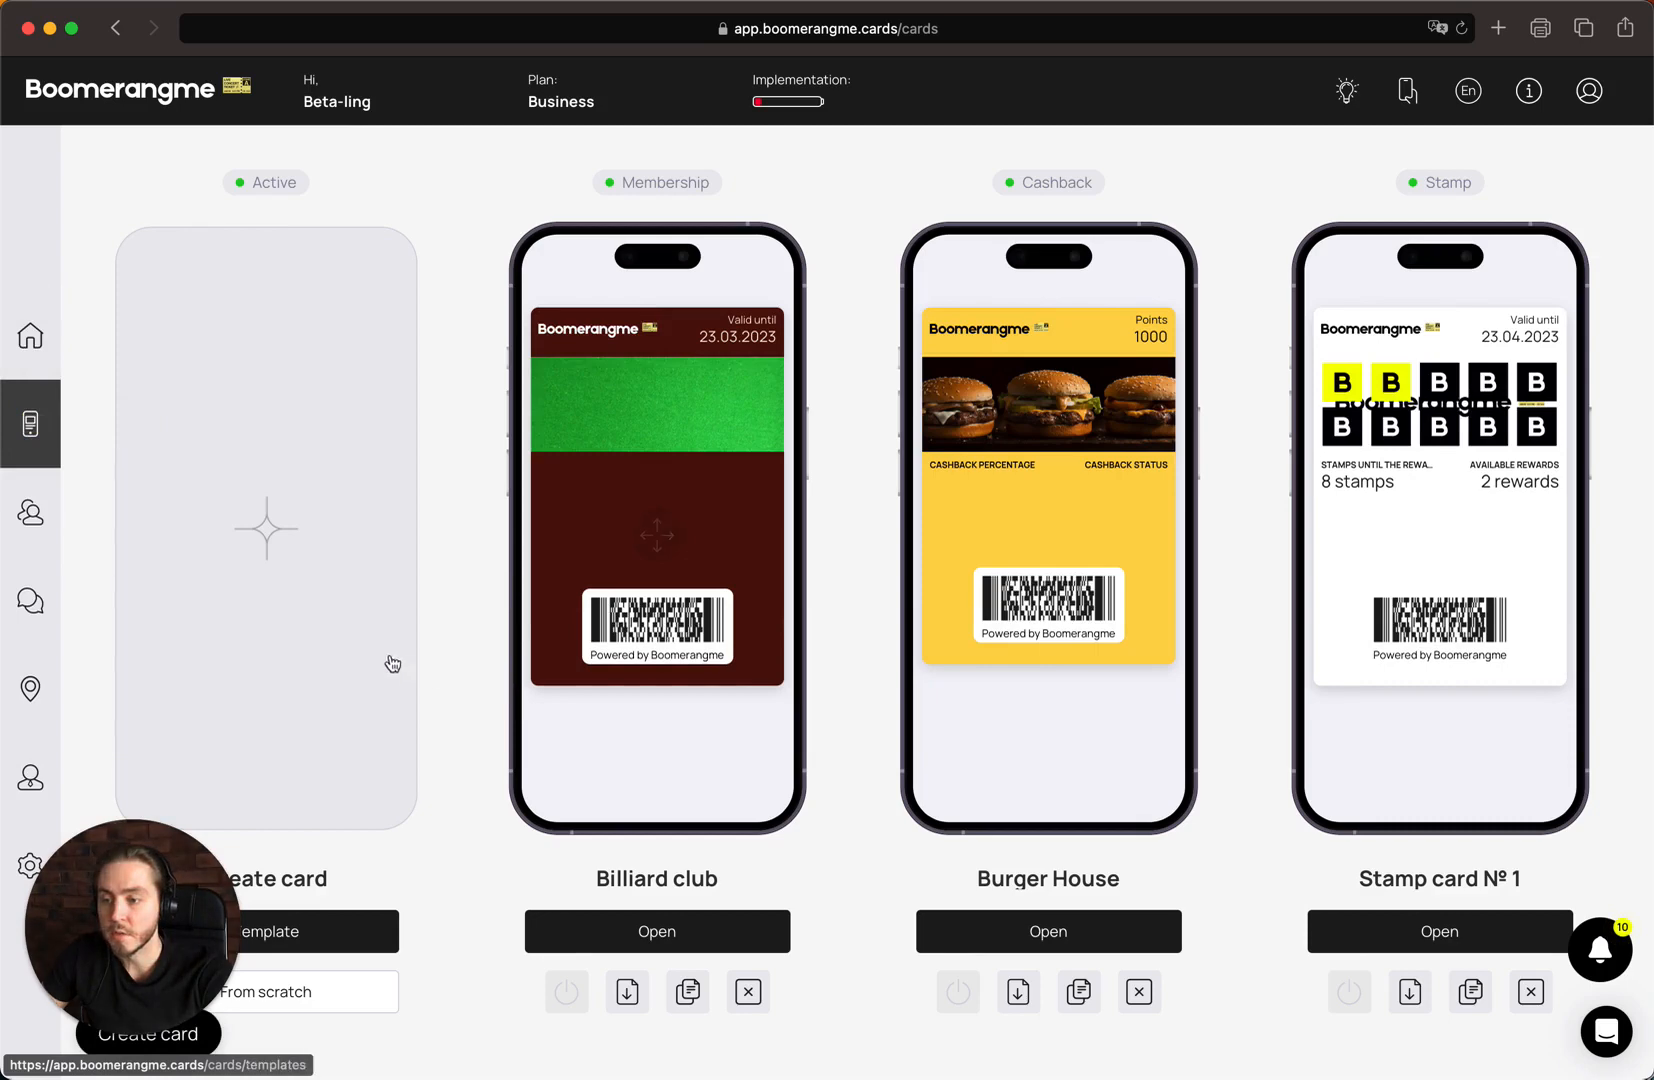
Browse the card templates and start a new card from the Art template
click(345, 602)
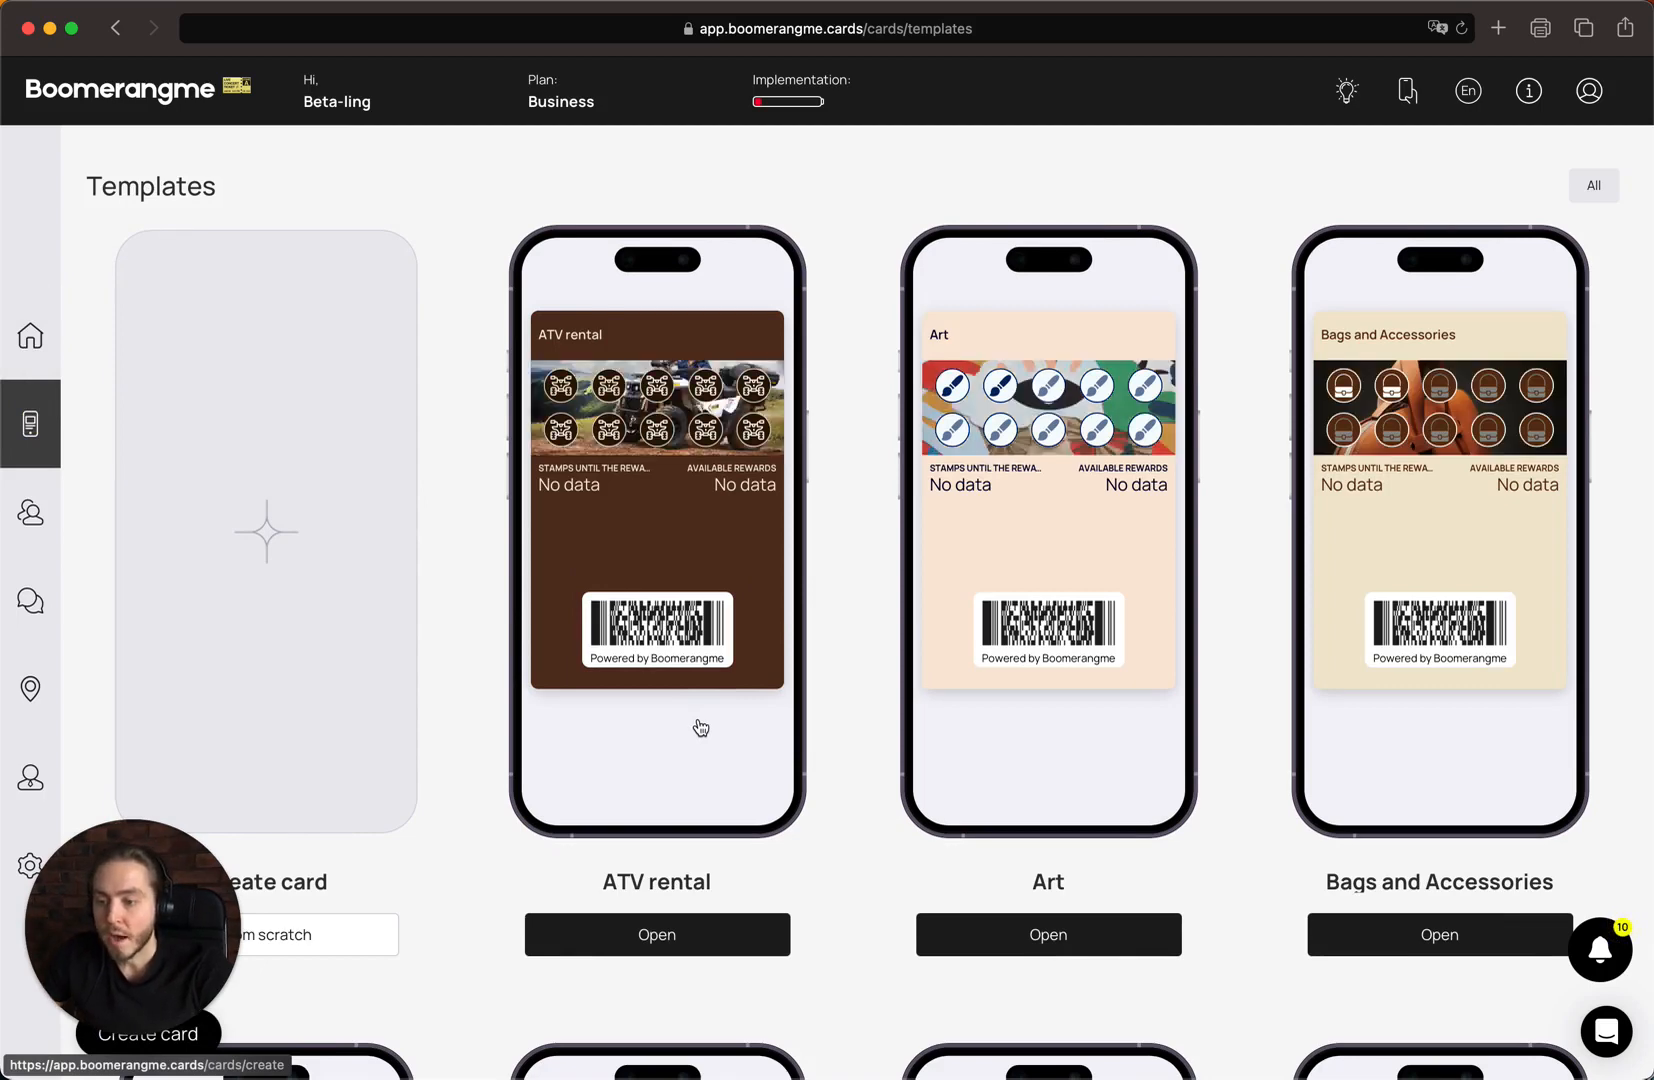
scroll(700, 727, down, 10)
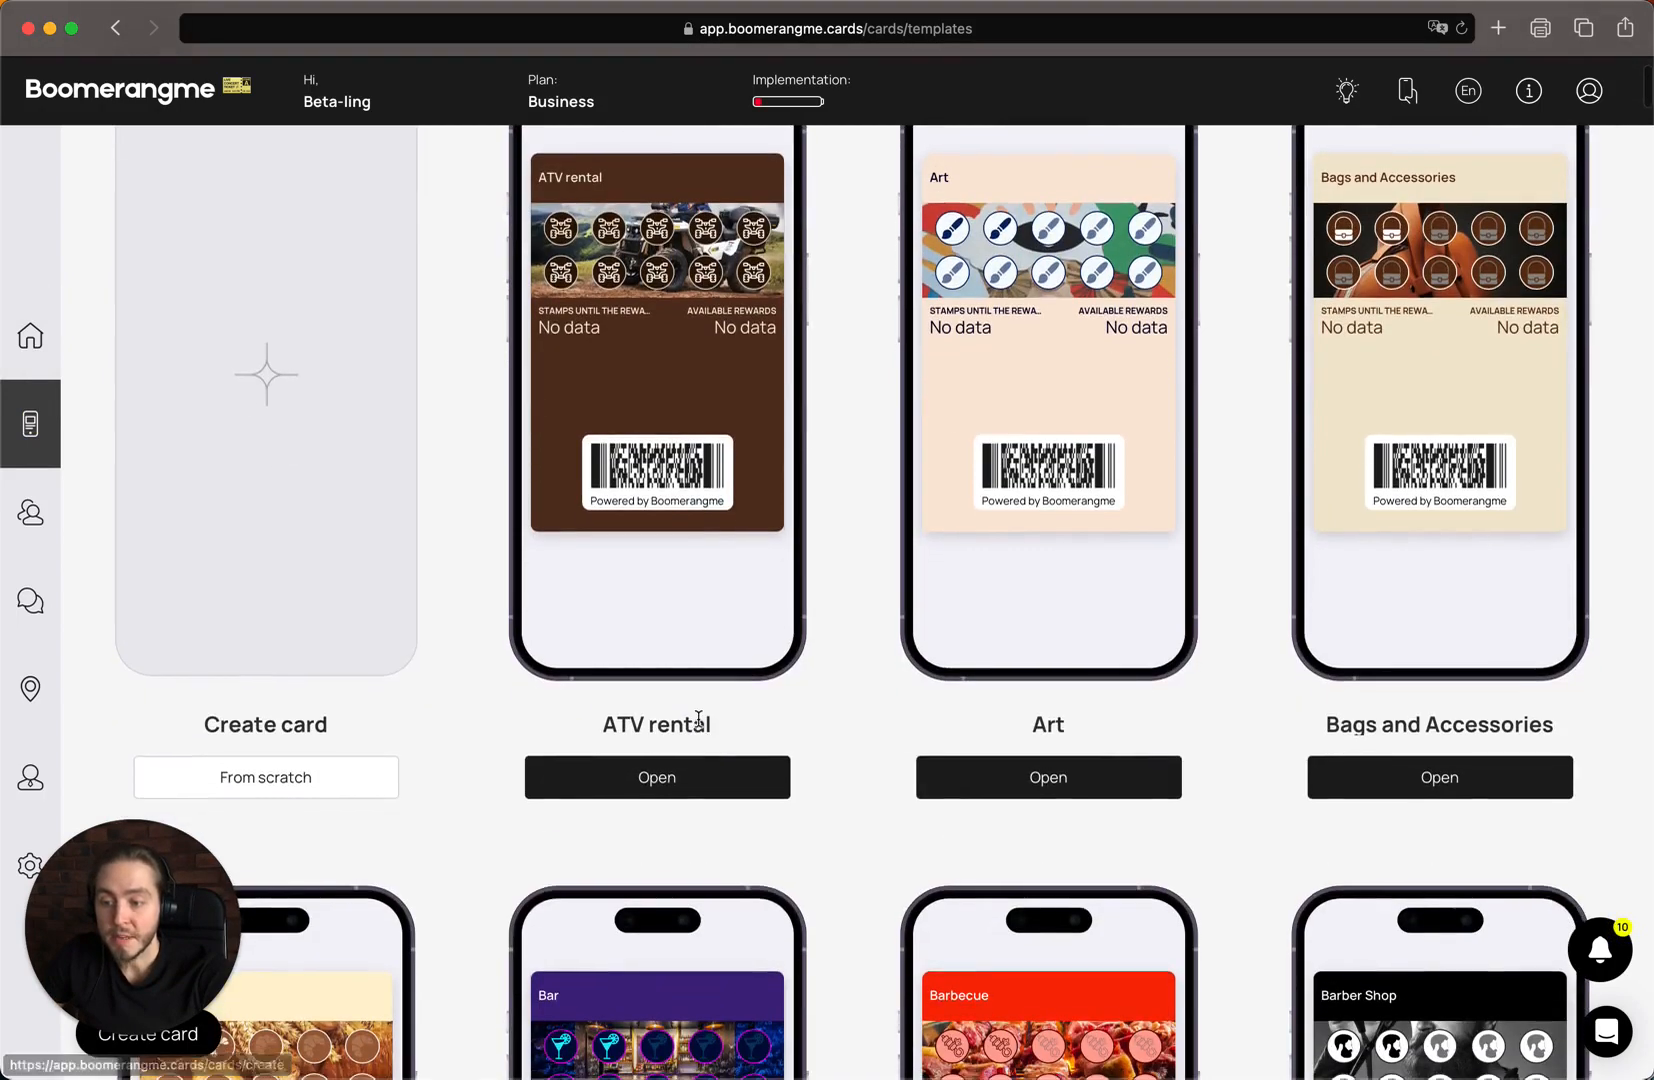
scroll(698, 718, down, 12)
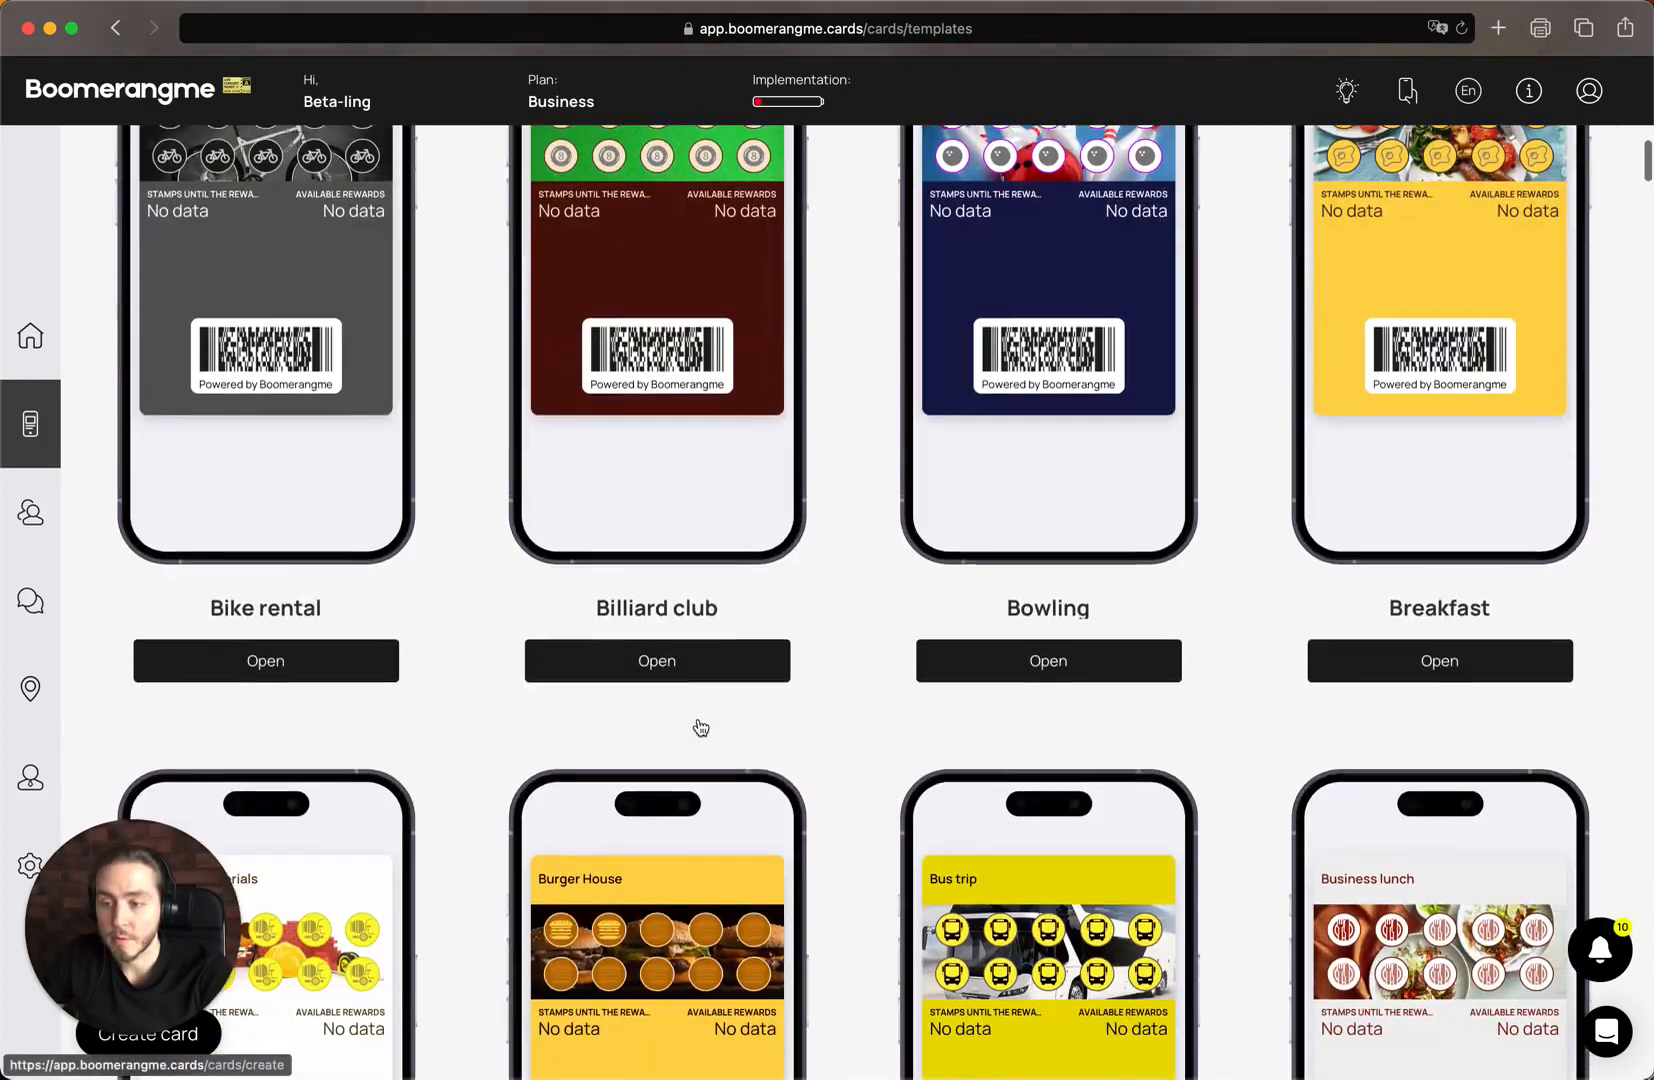
scroll(700, 727, down, 5)
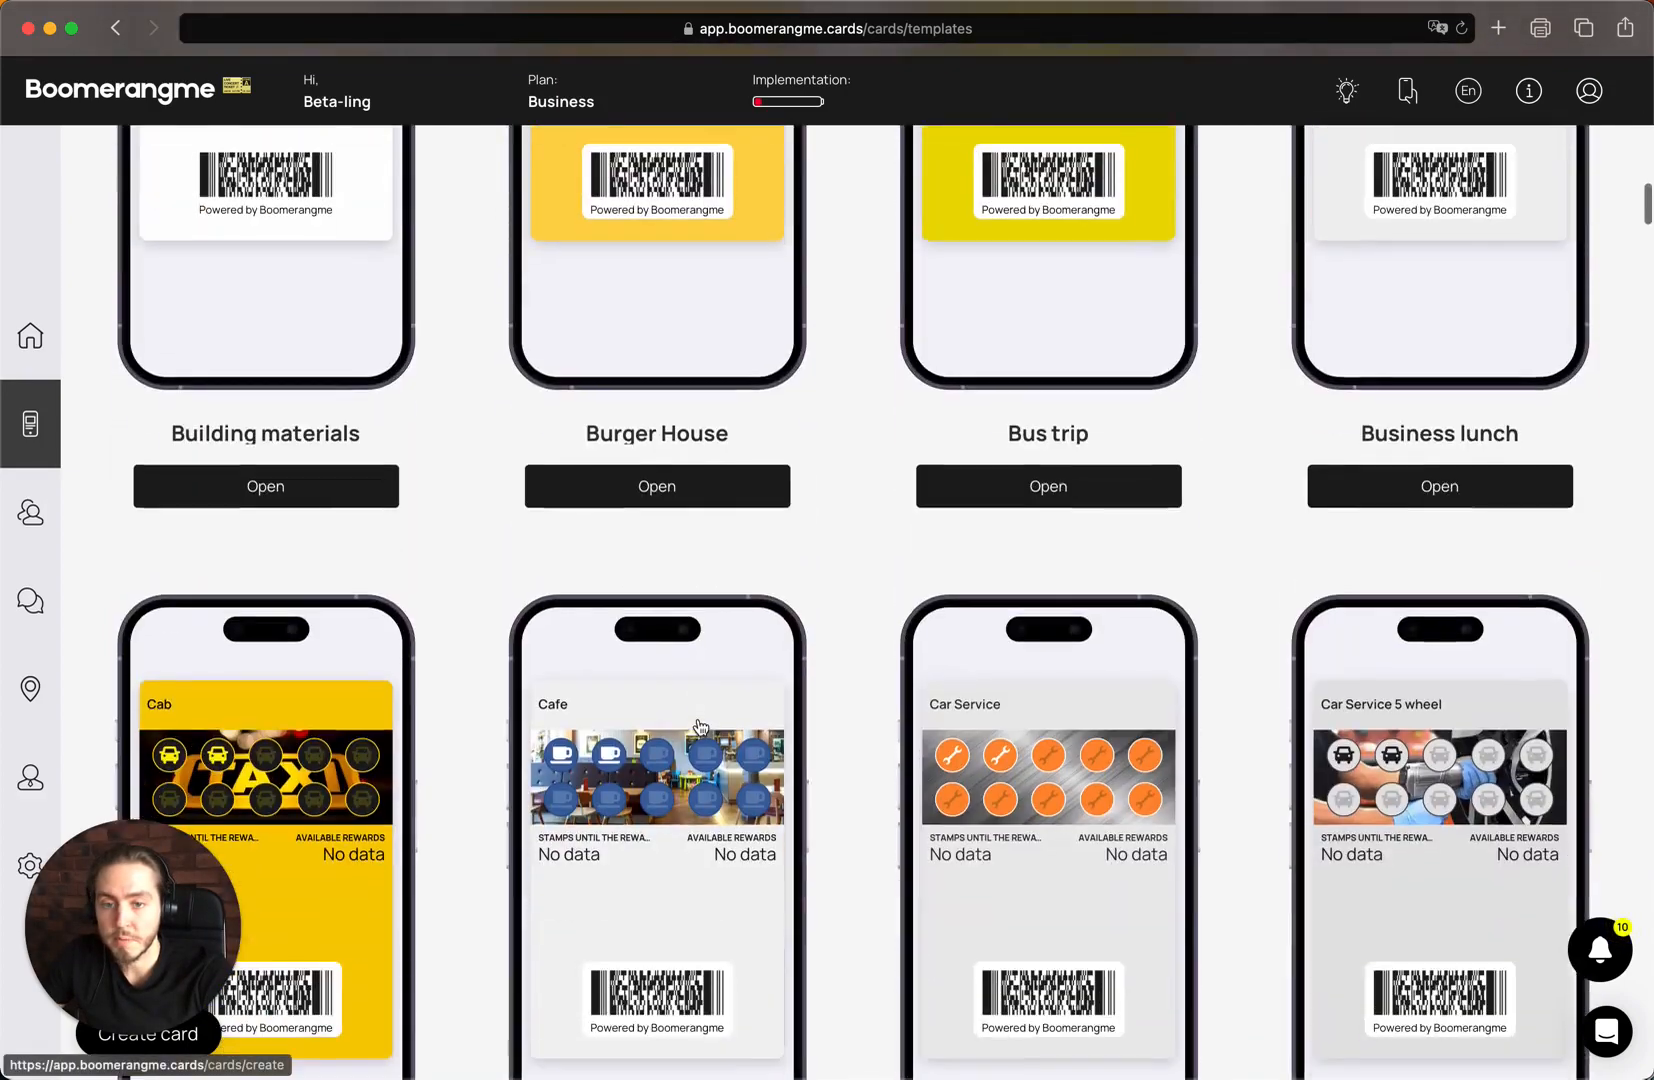
scroll(700, 727, up, 2)
scroll(700, 727, up, 20)
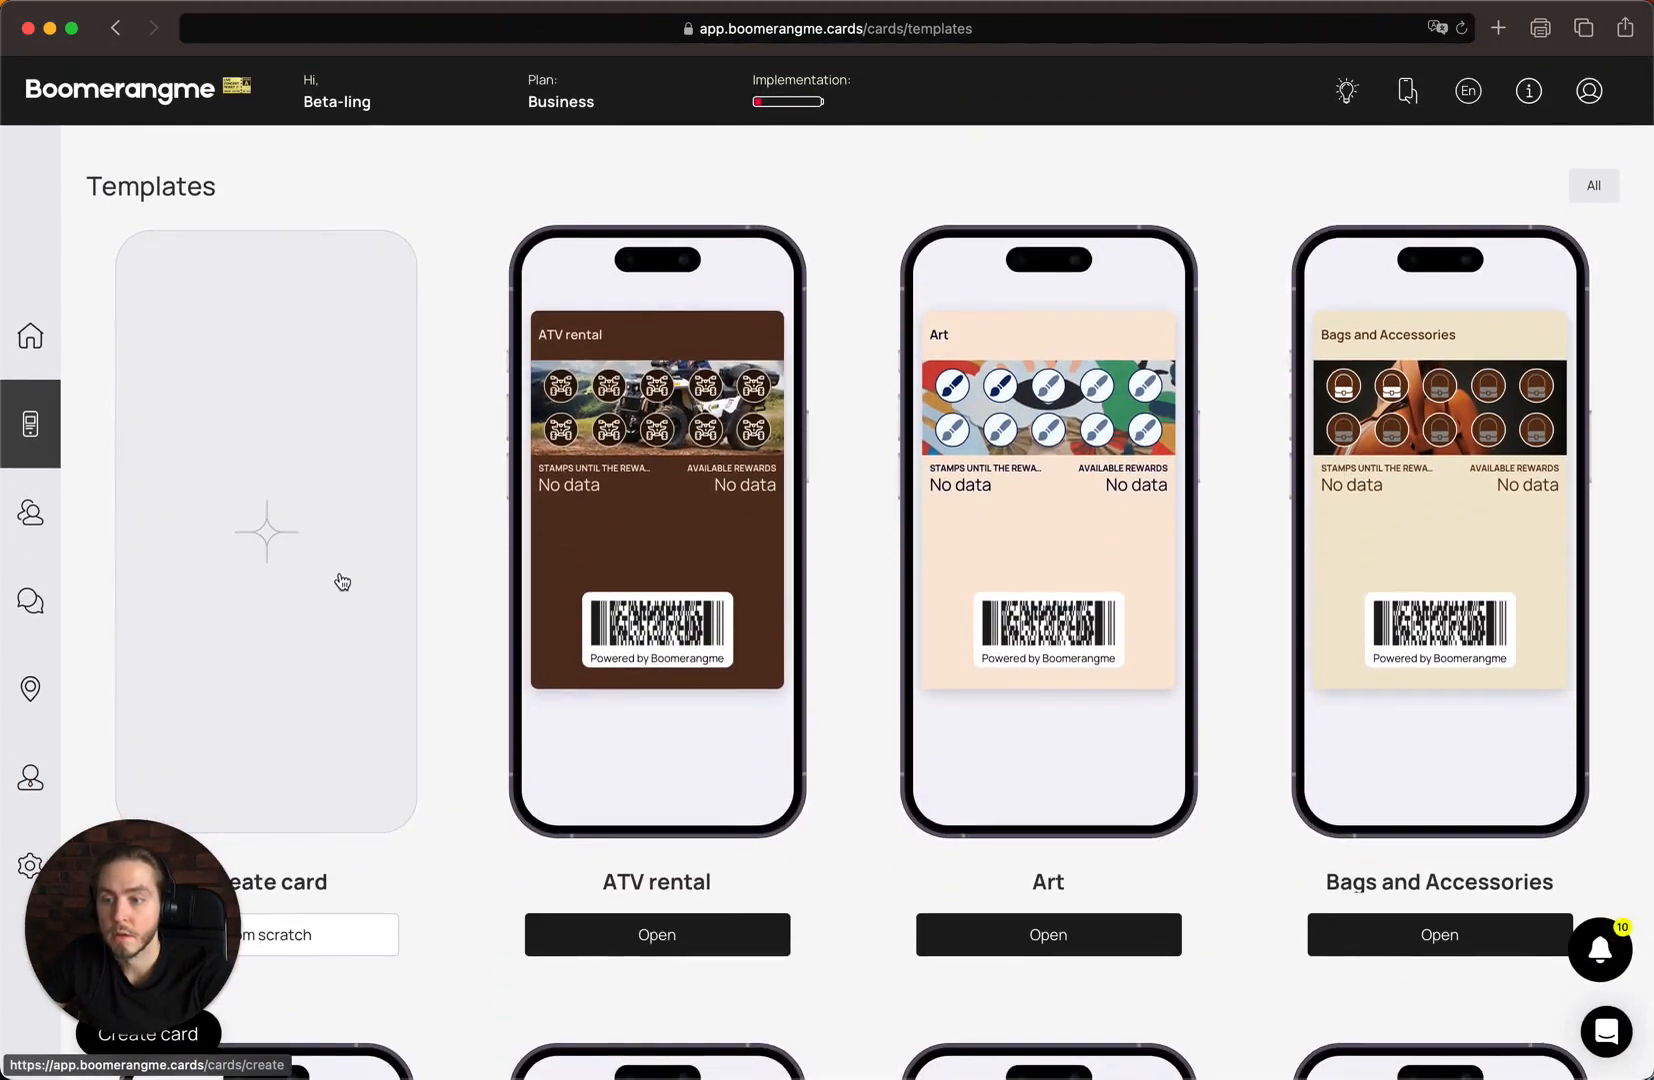
click(1061, 683)
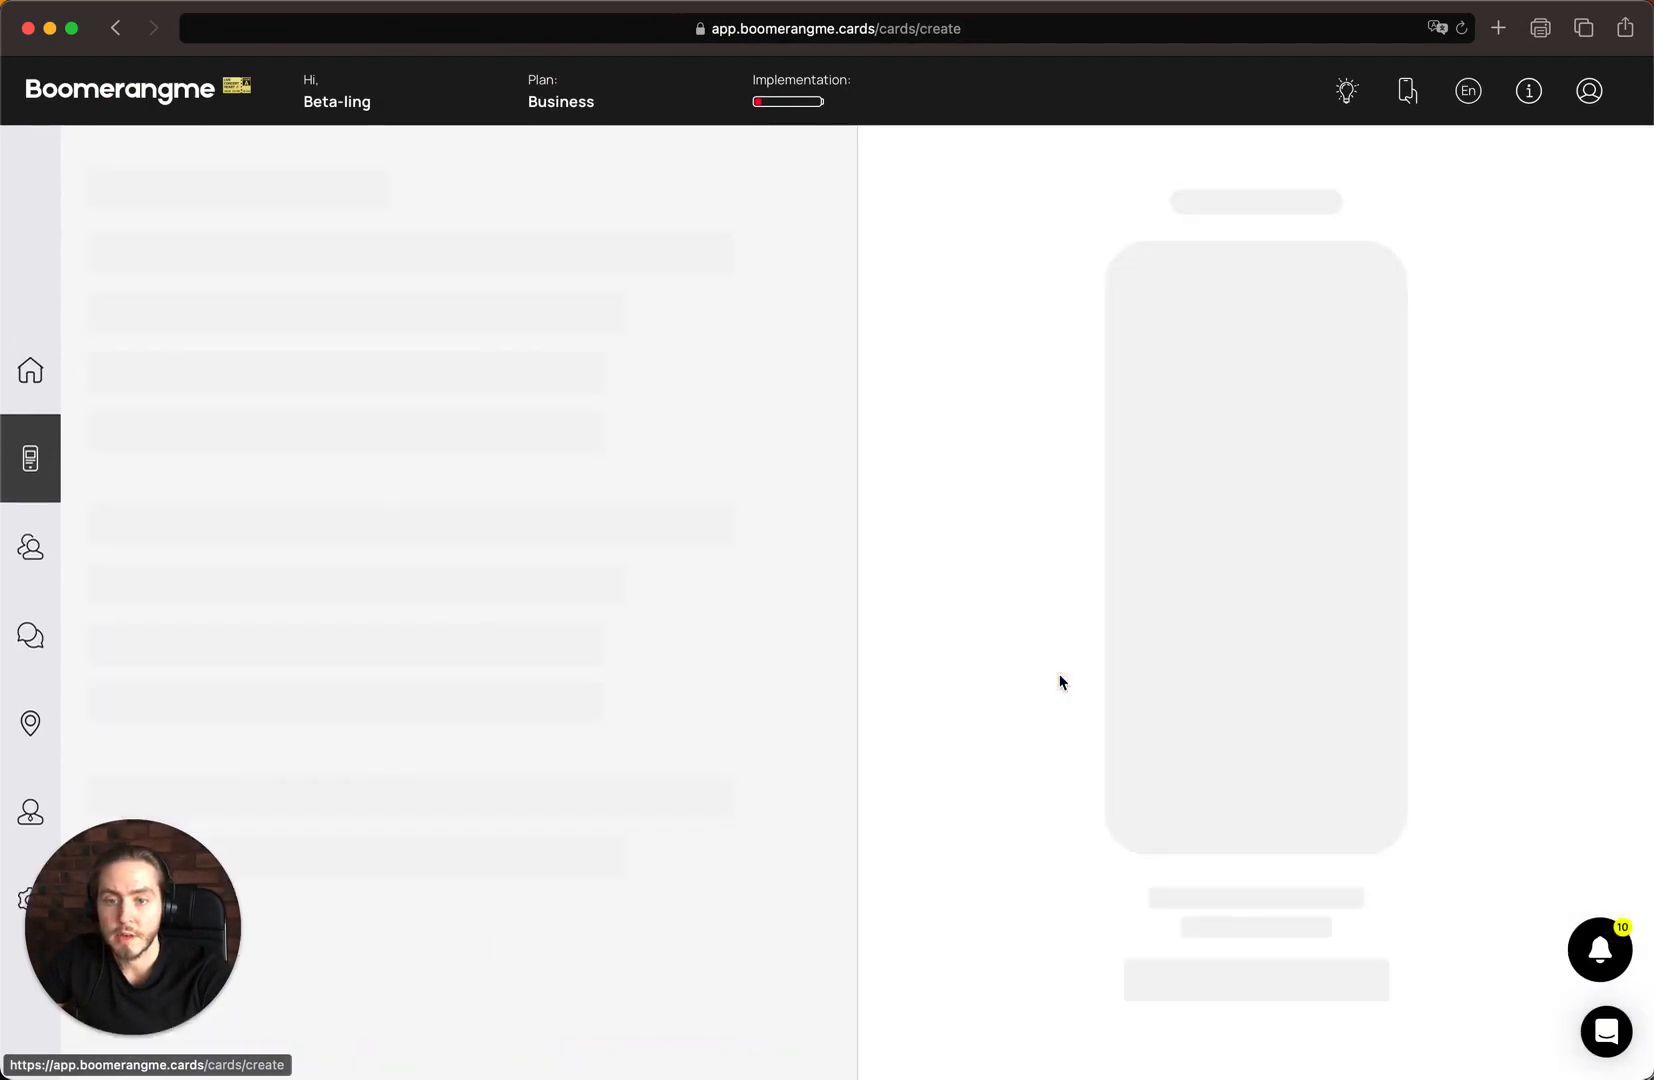
drag(1074, 412, 1120, 675)
click(1126, 697)
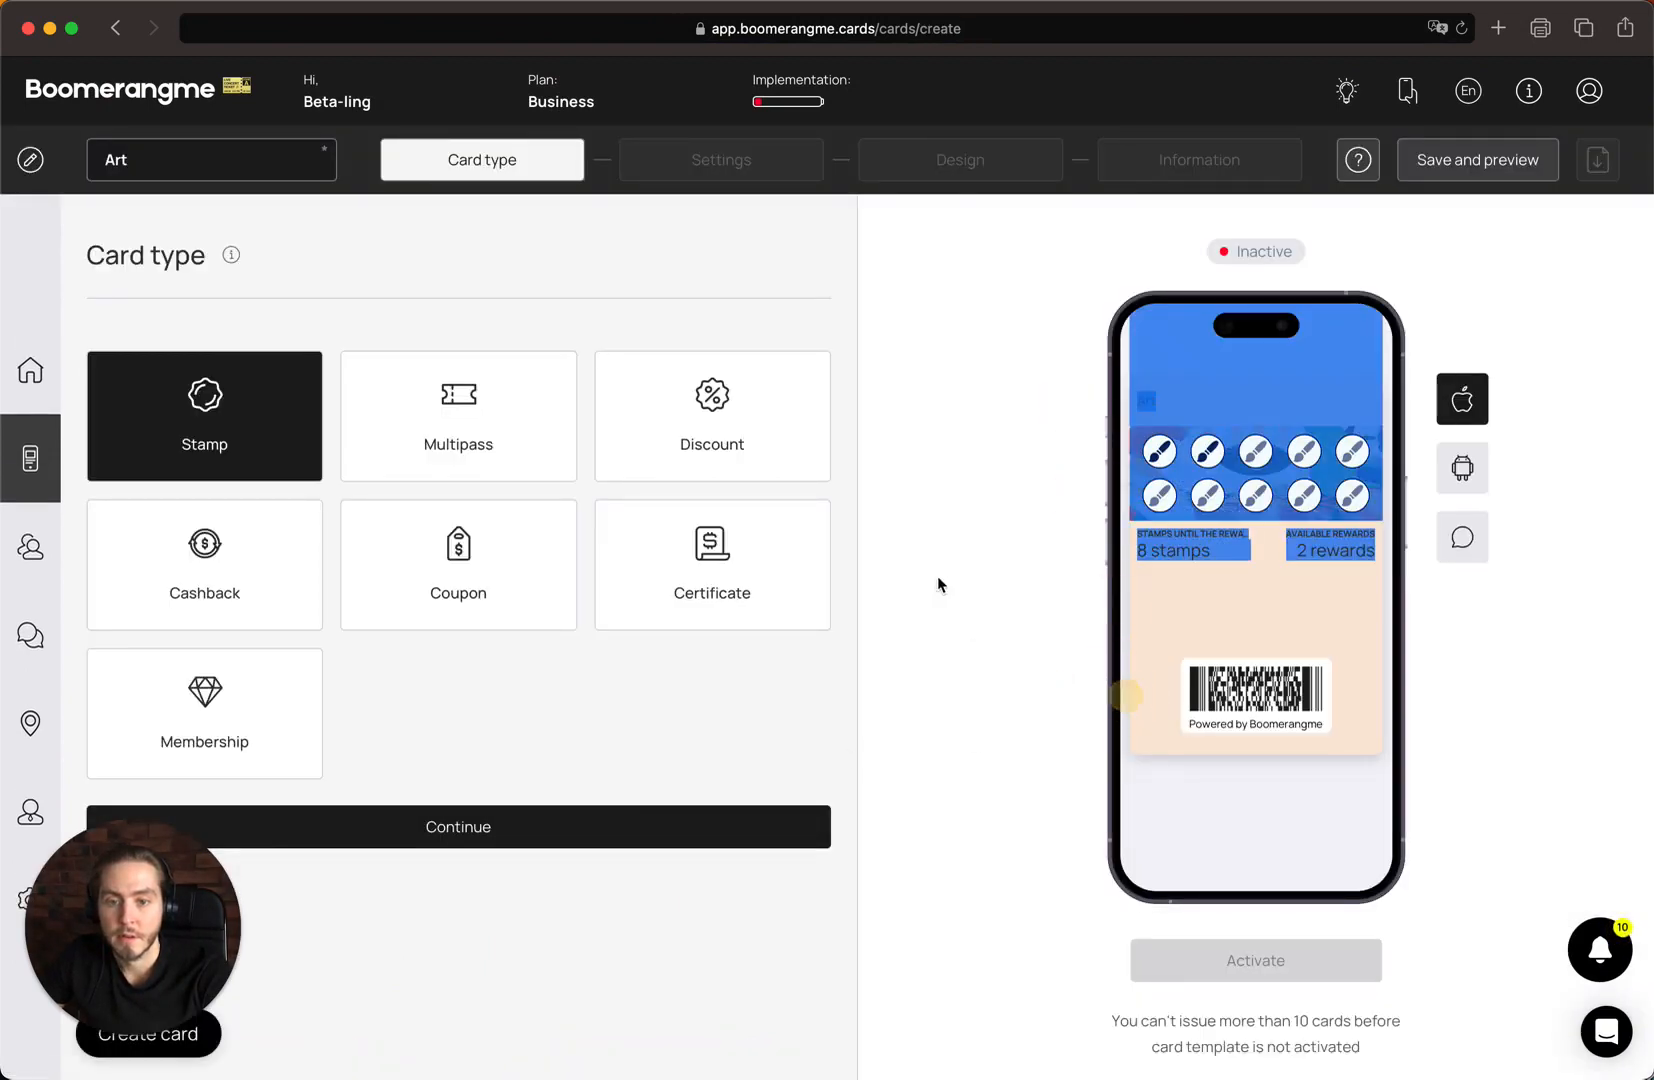
Make the card a Multipass named "Art multipass" and continue to its settings
click(507, 403)
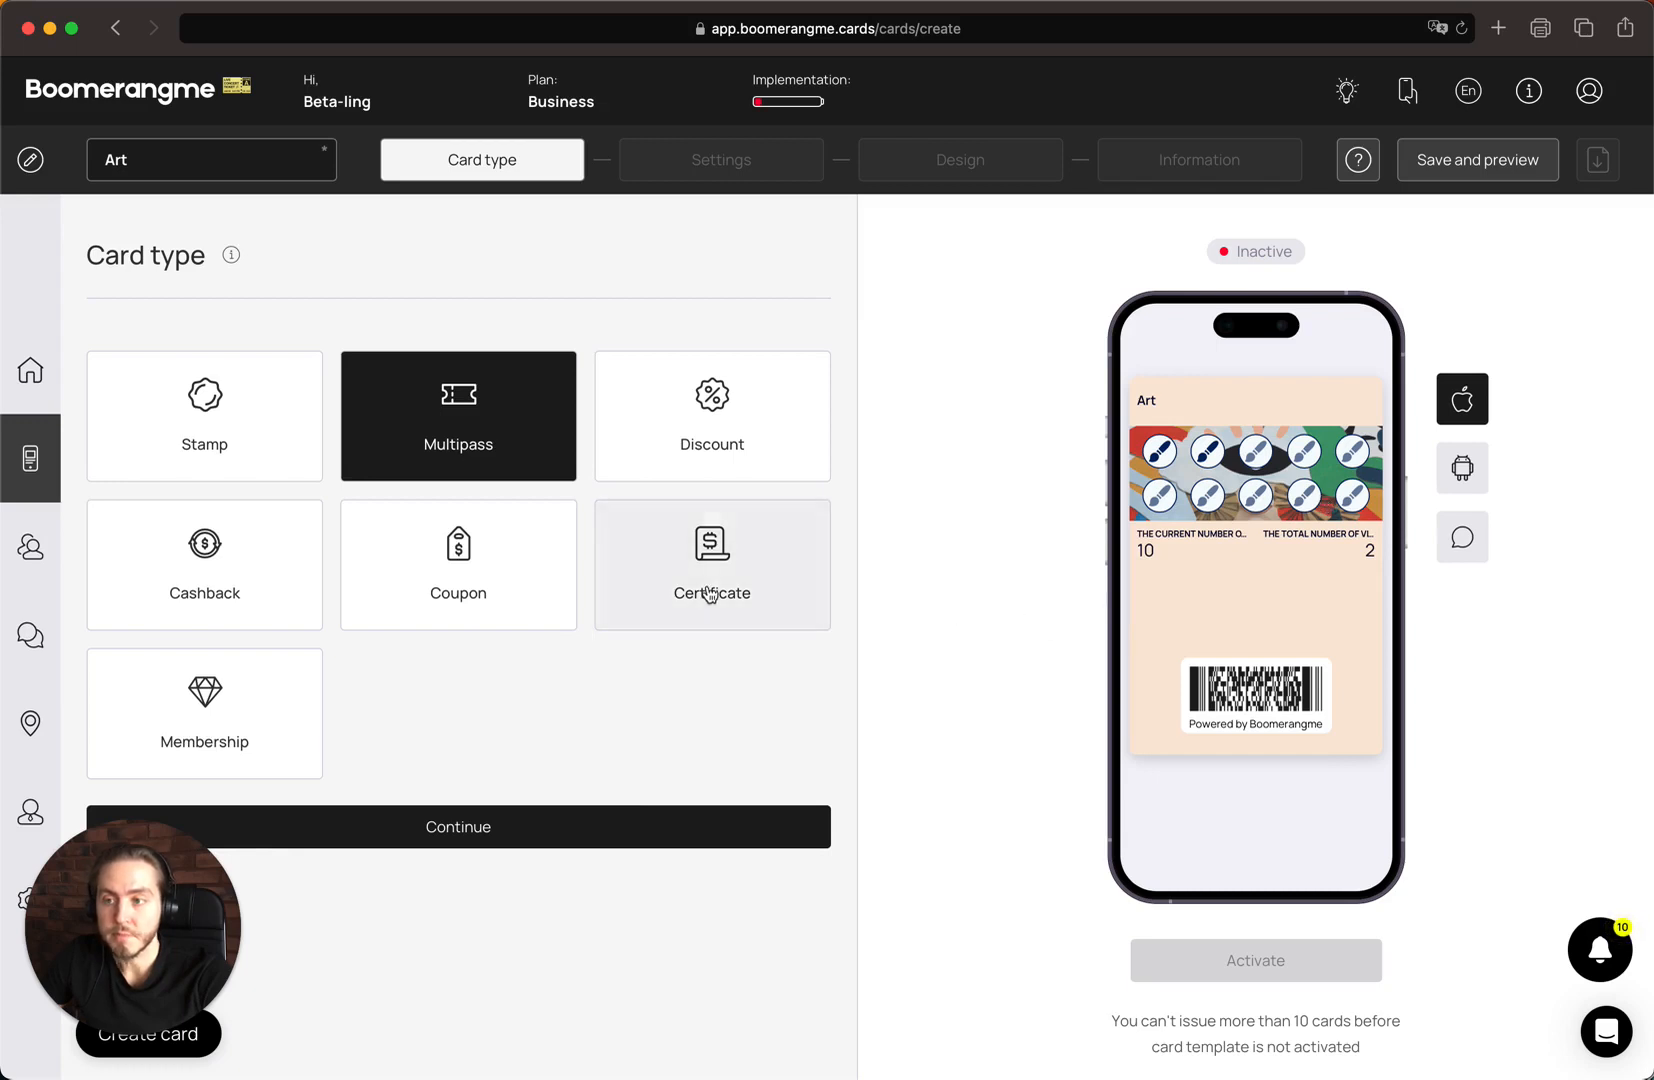
click(137, 150)
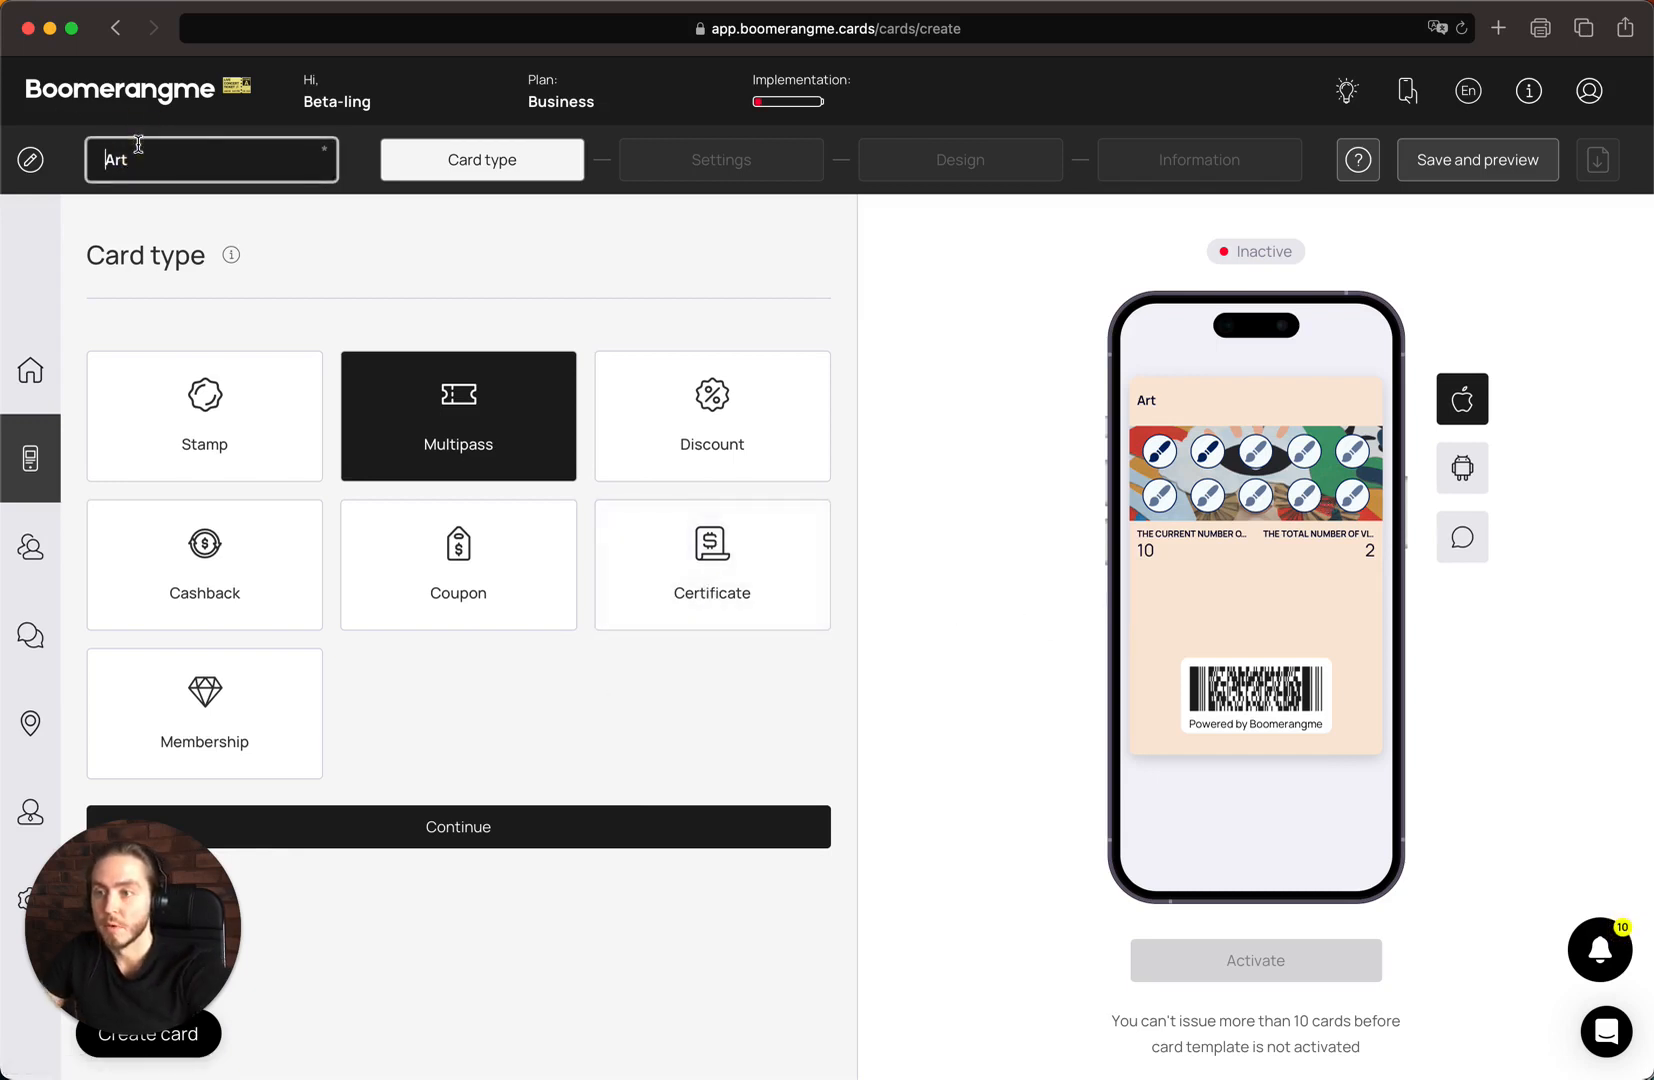
text(mu)
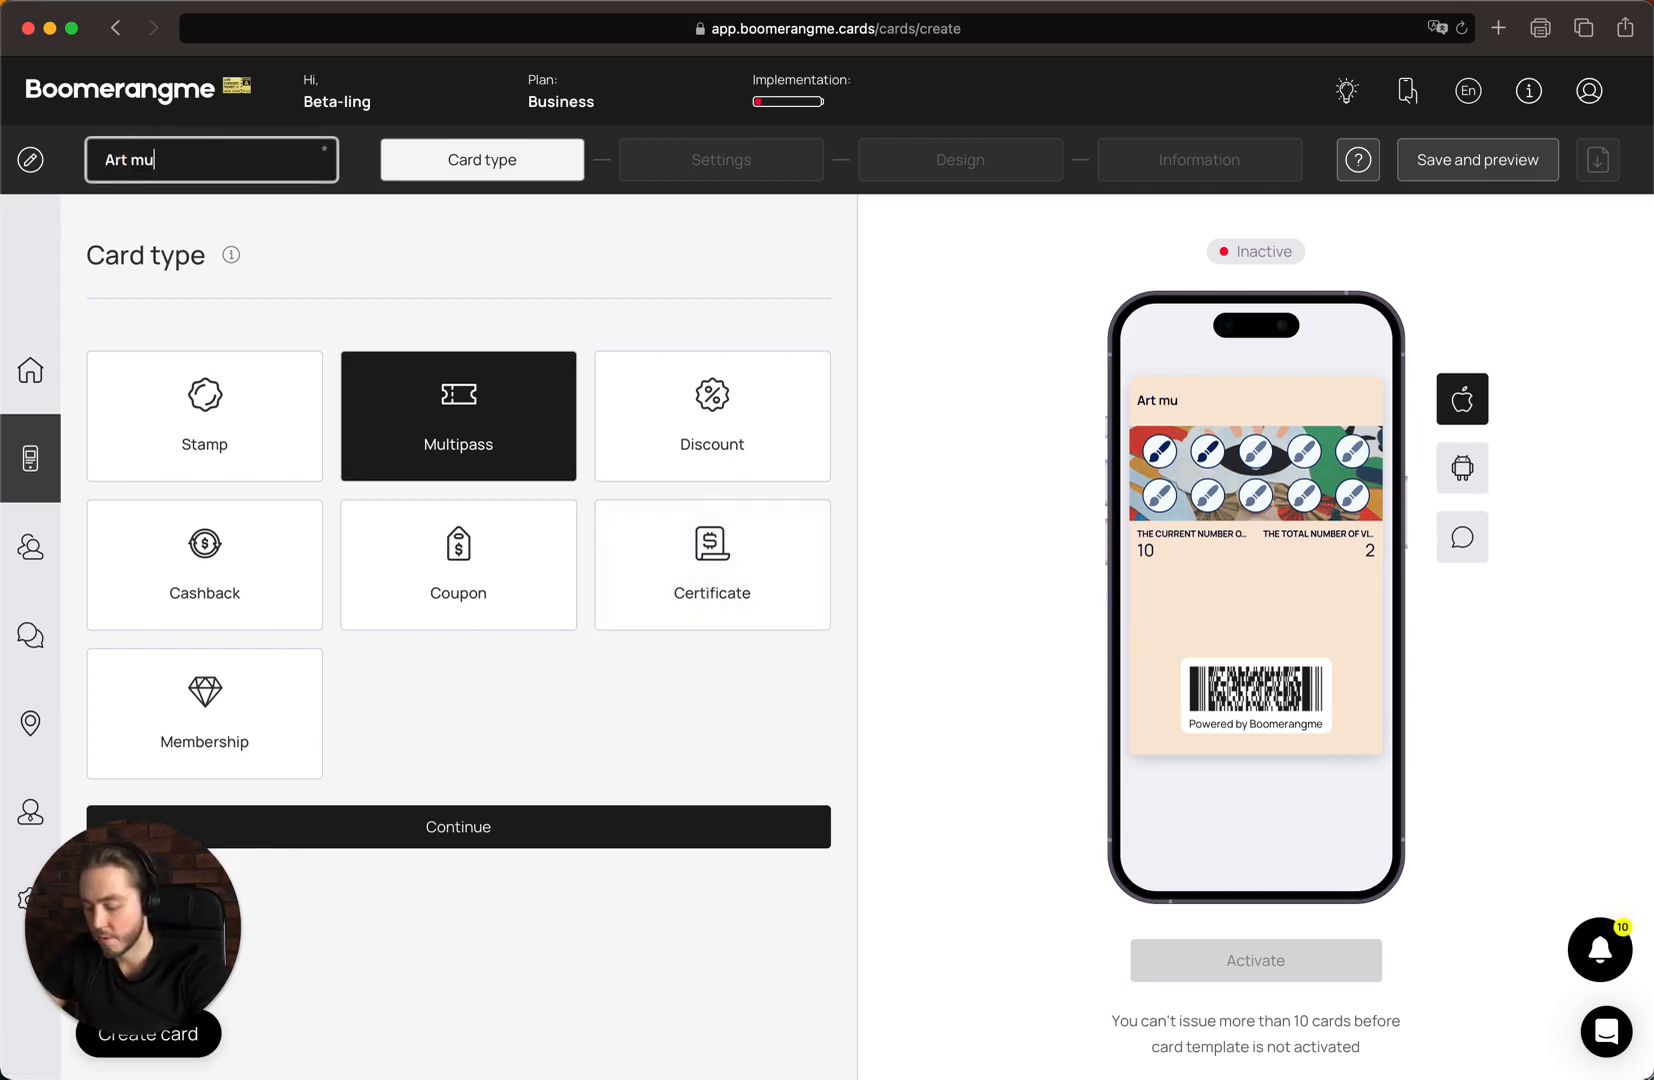
text(ltipass)
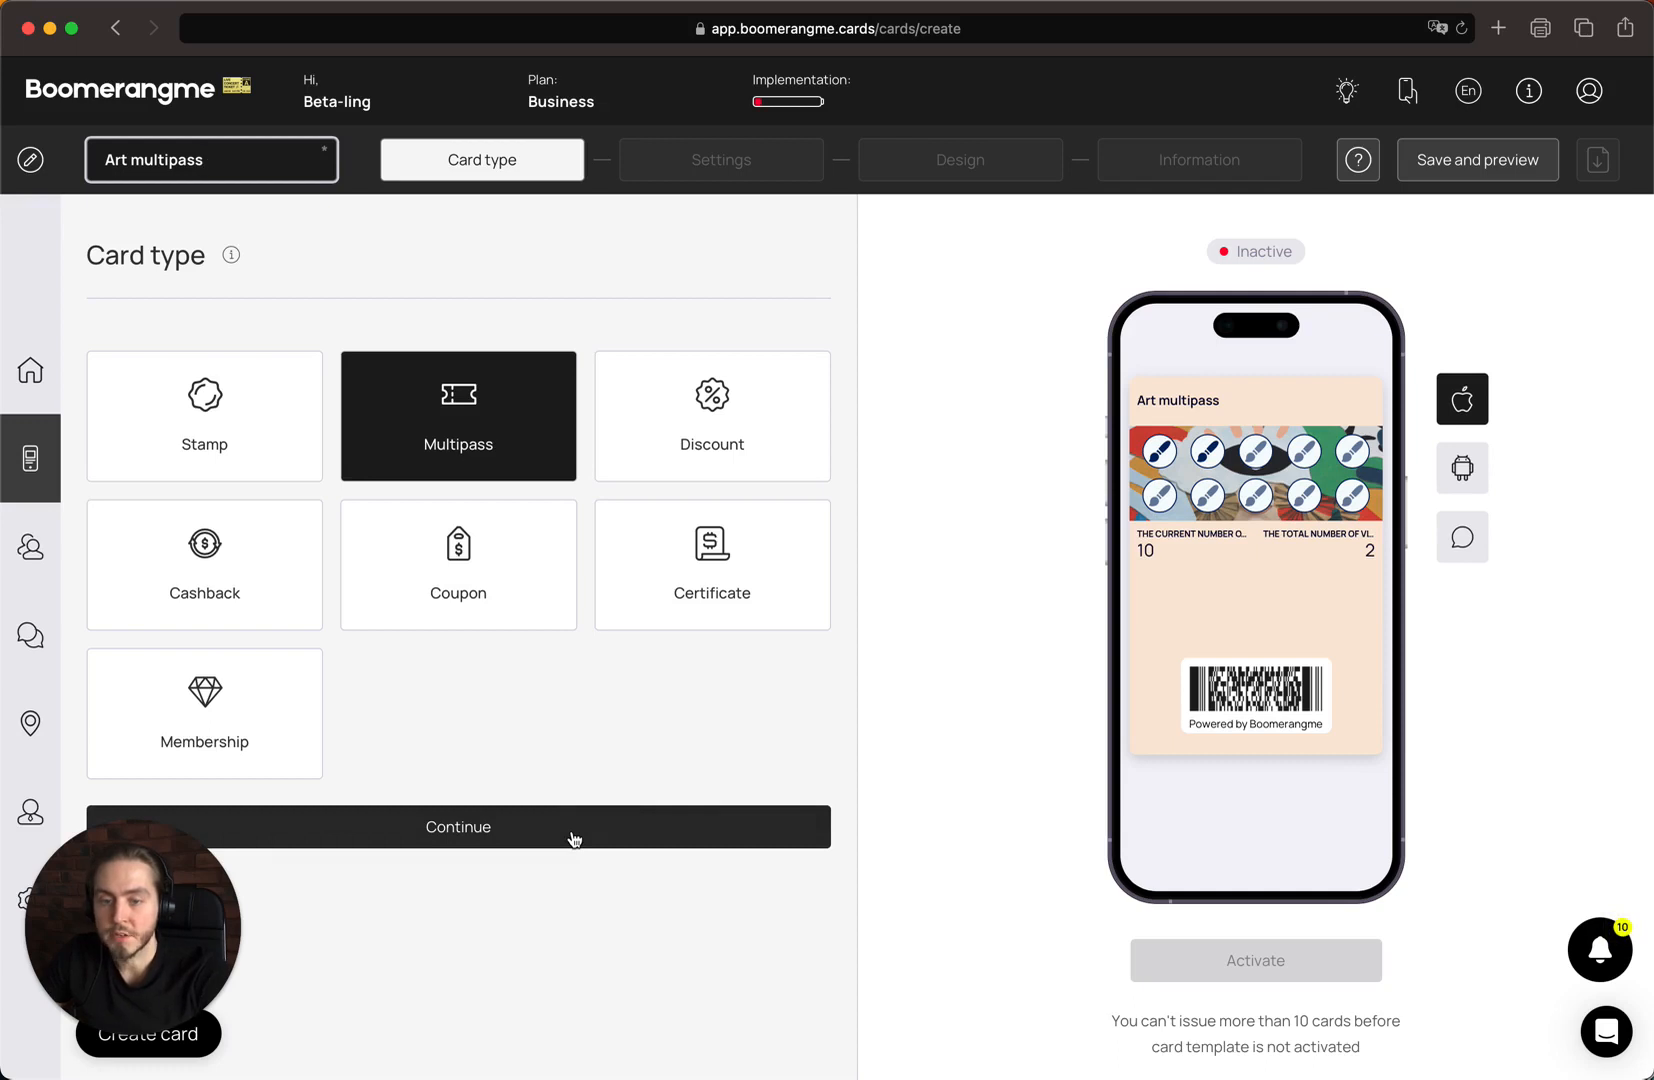
click(574, 836)
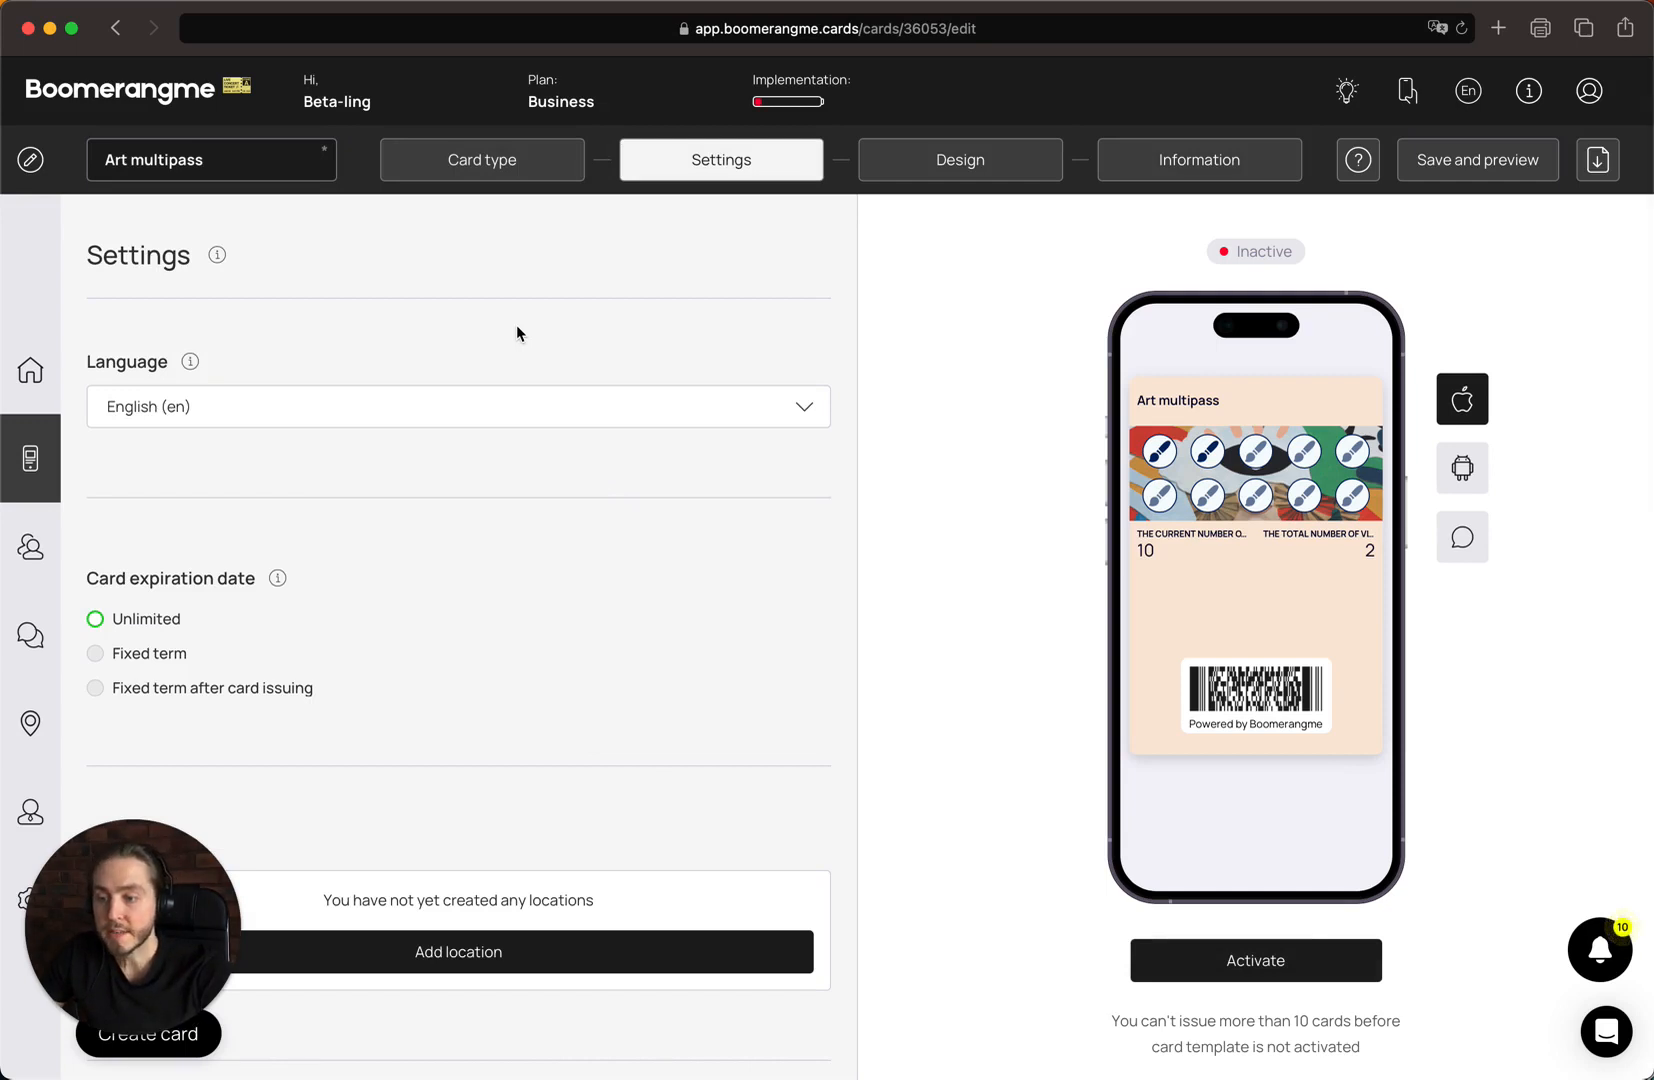
Set the card expiration to a fixed term after card issuing, with a term of 2 months
scroll(470, 335, down, 3)
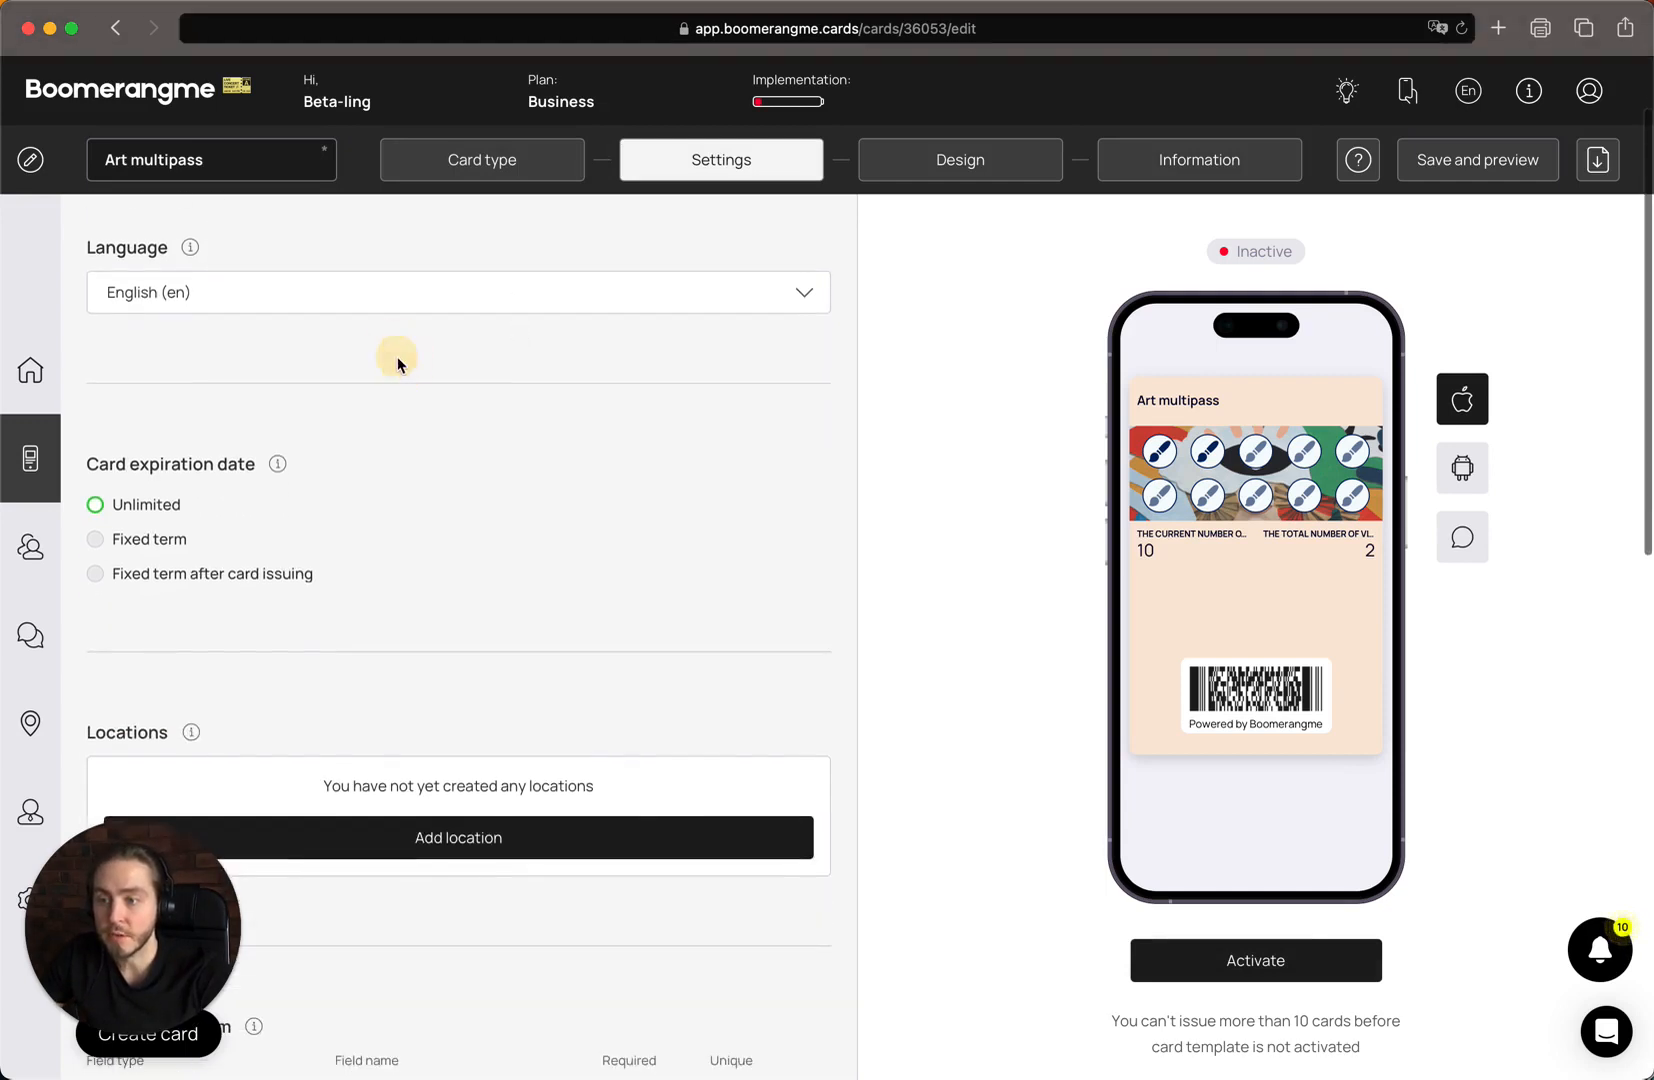
scroll(385, 370, down, 1)
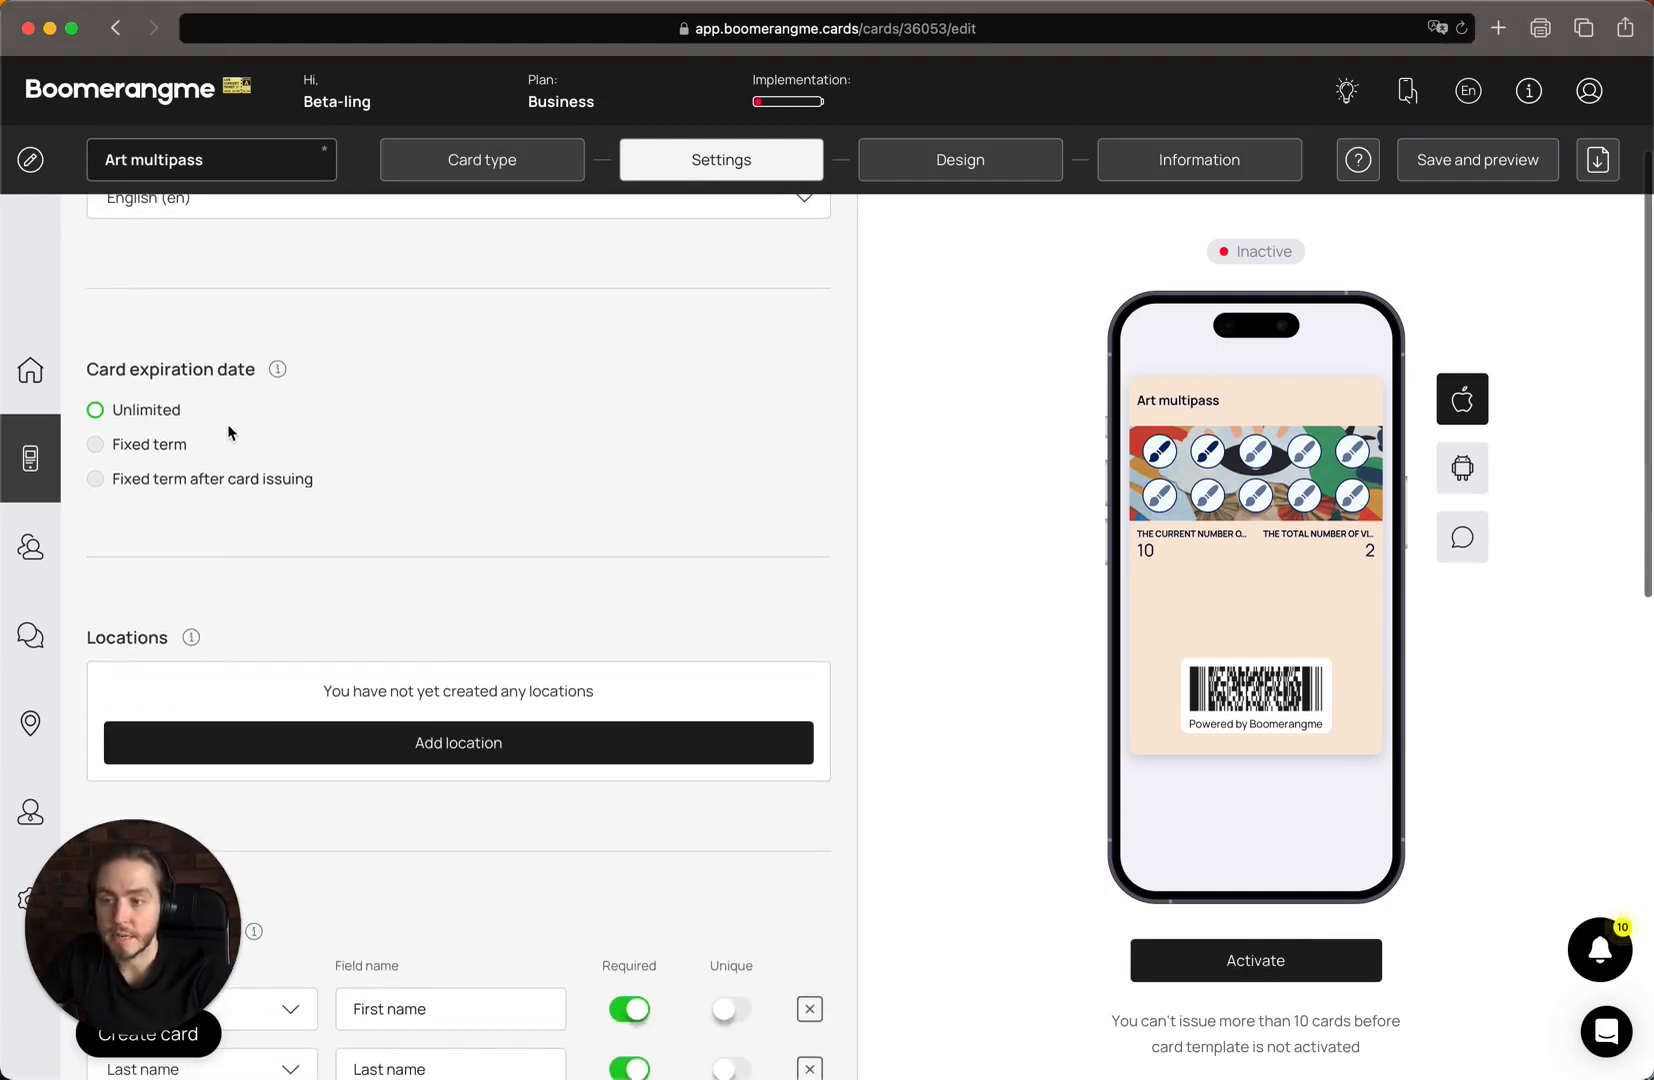
click(168, 457)
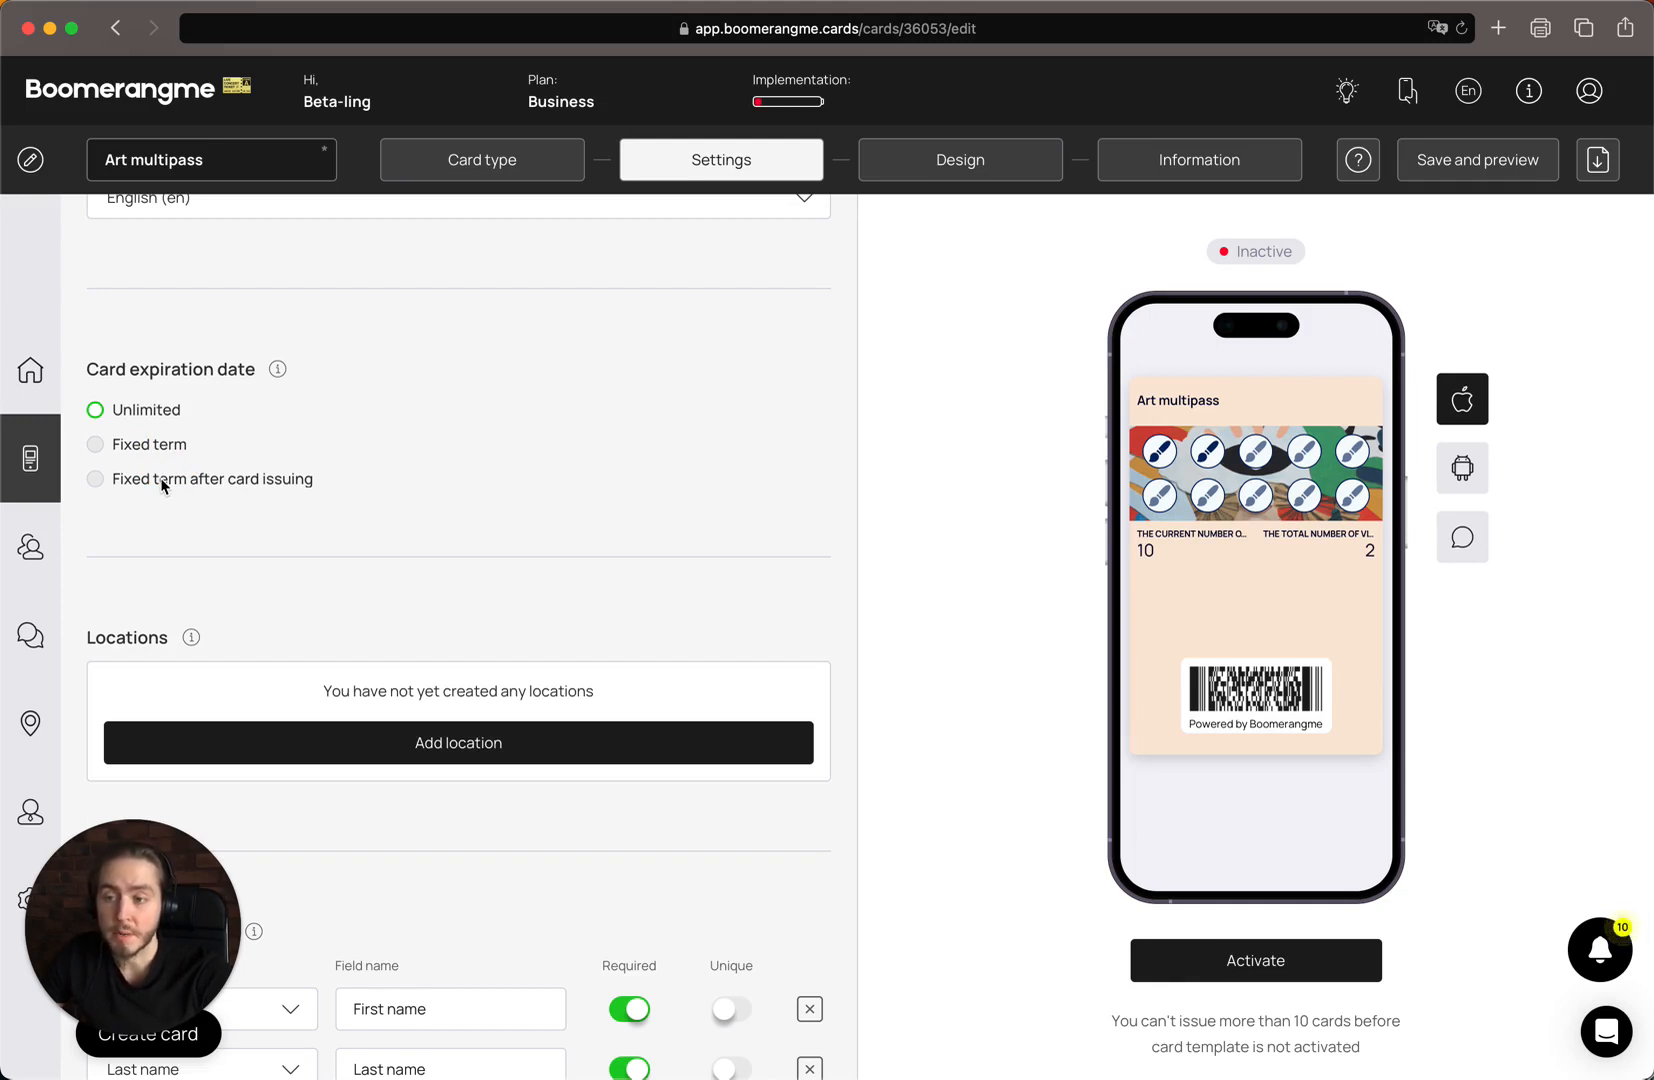
click(165, 487)
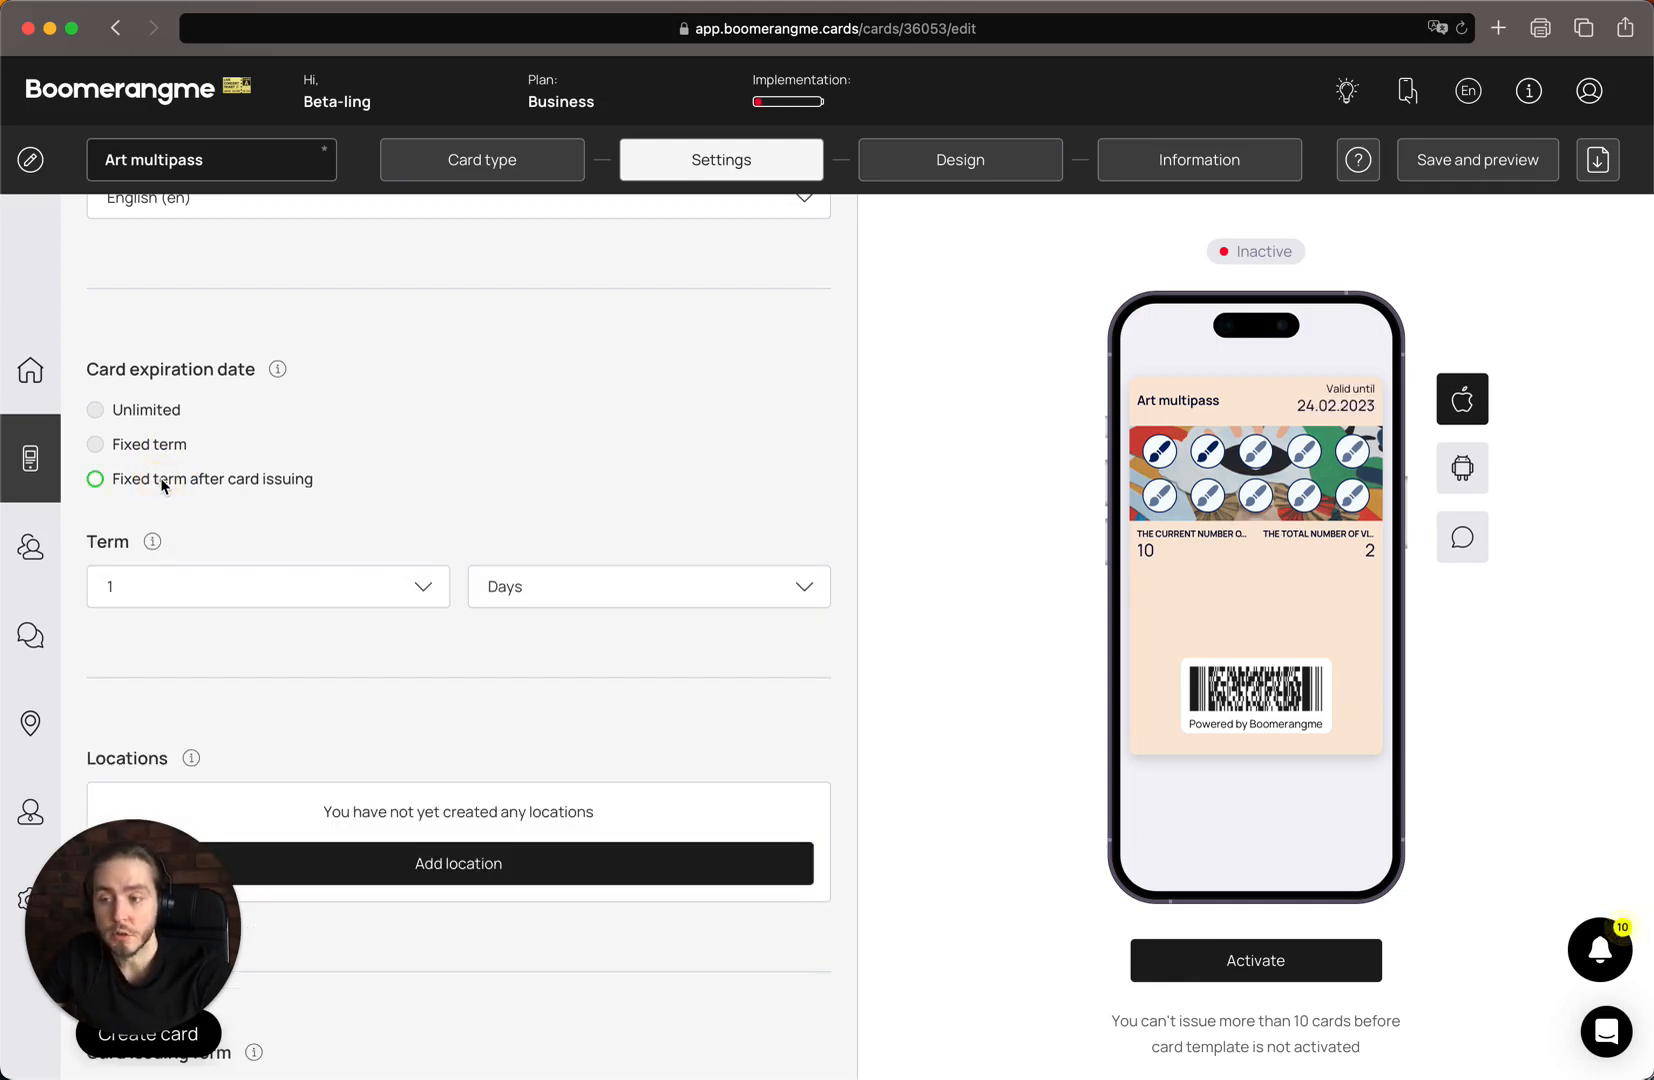
click(303, 580)
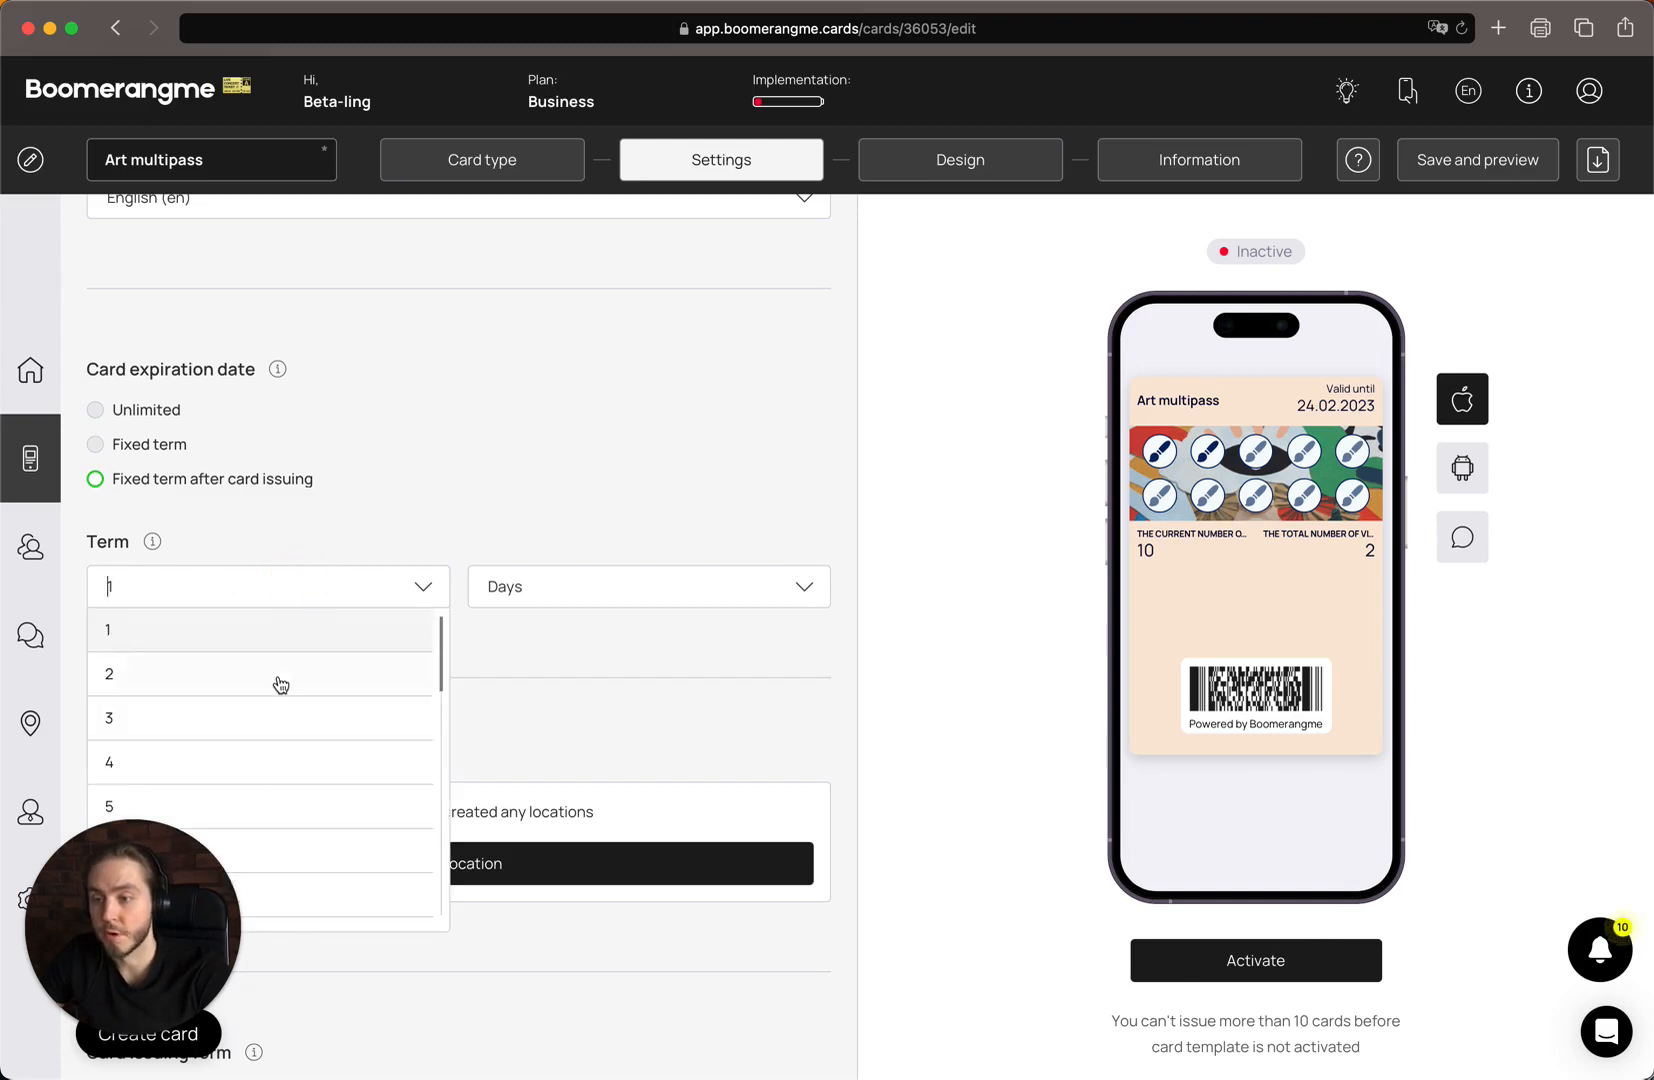
click(277, 677)
click(699, 580)
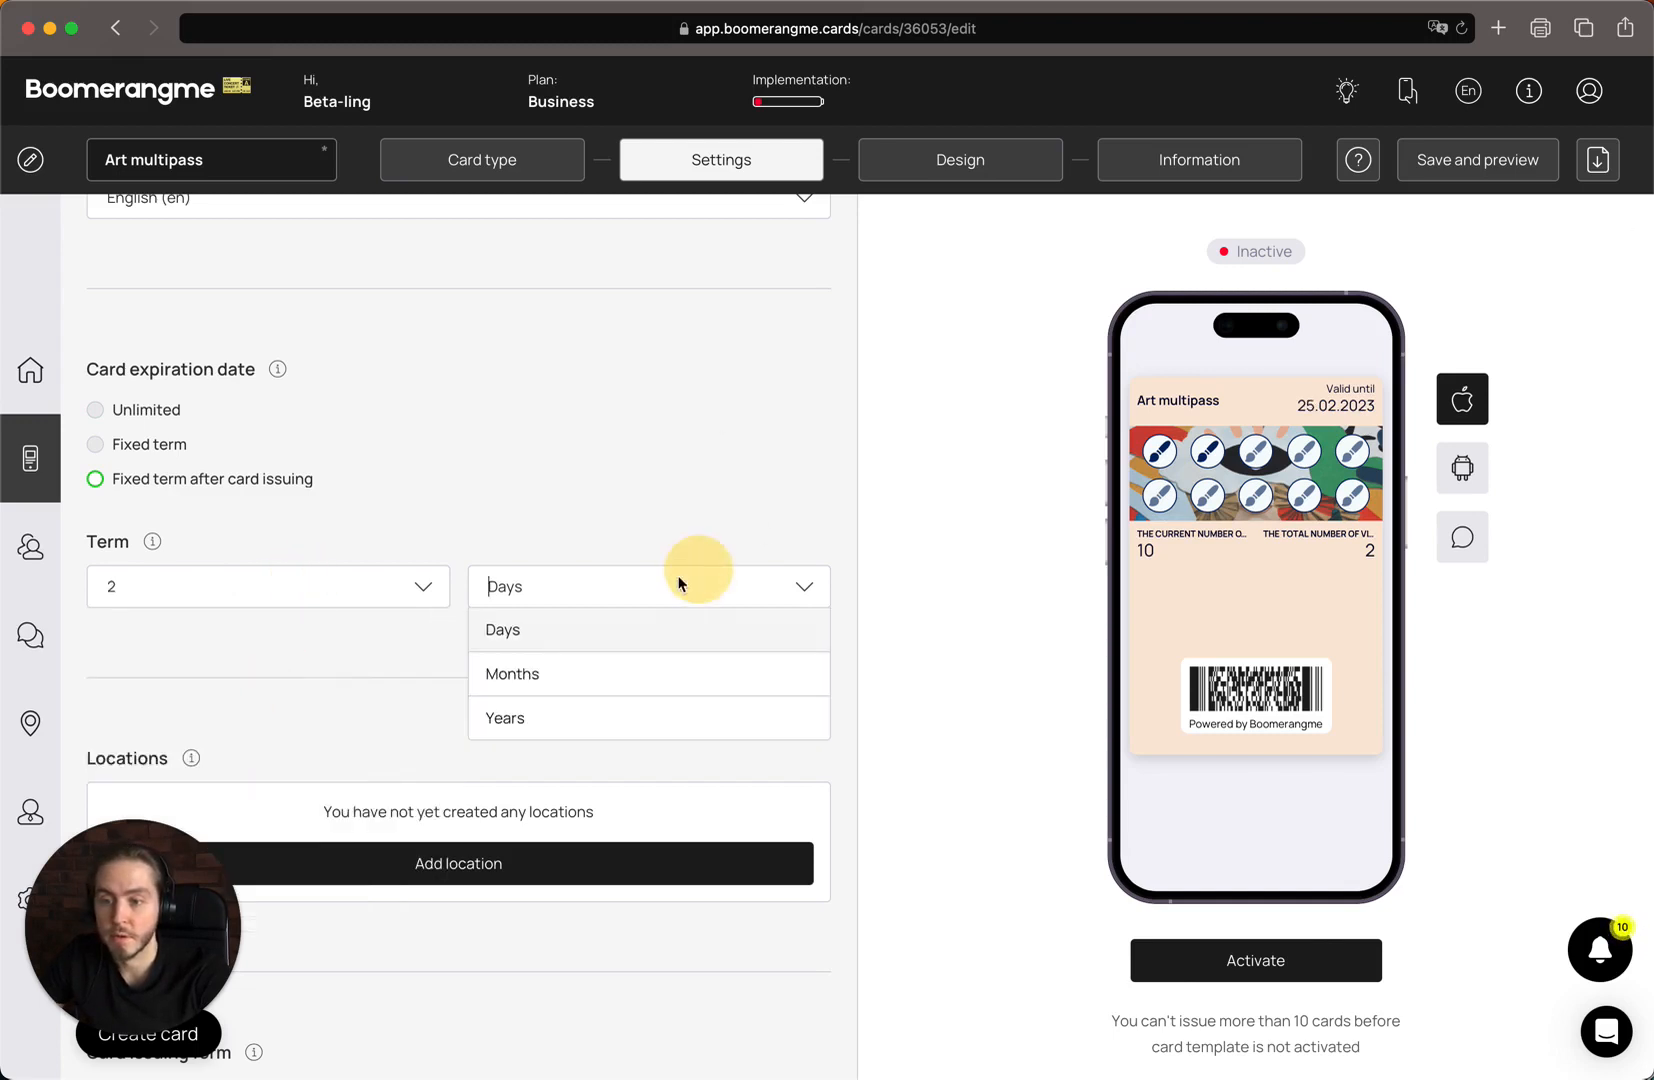
click(601, 676)
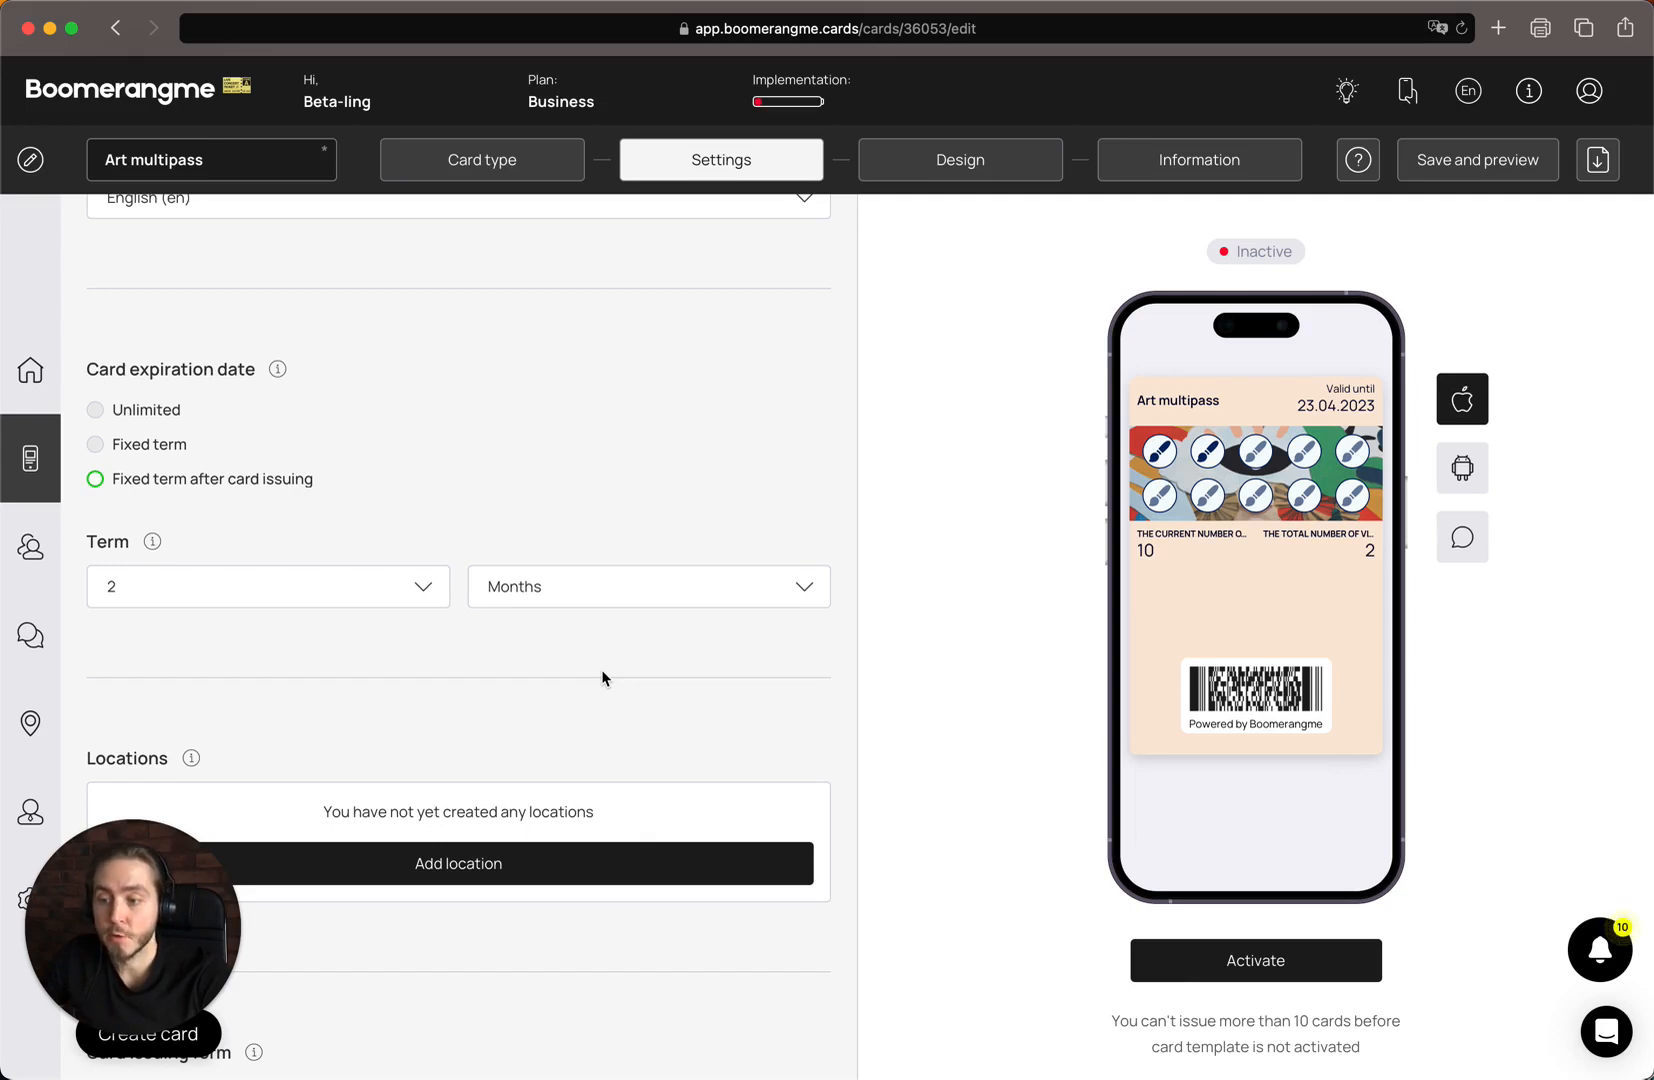
Remove the Date of birth field from the card issuing form
scroll(602, 673, down, 5)
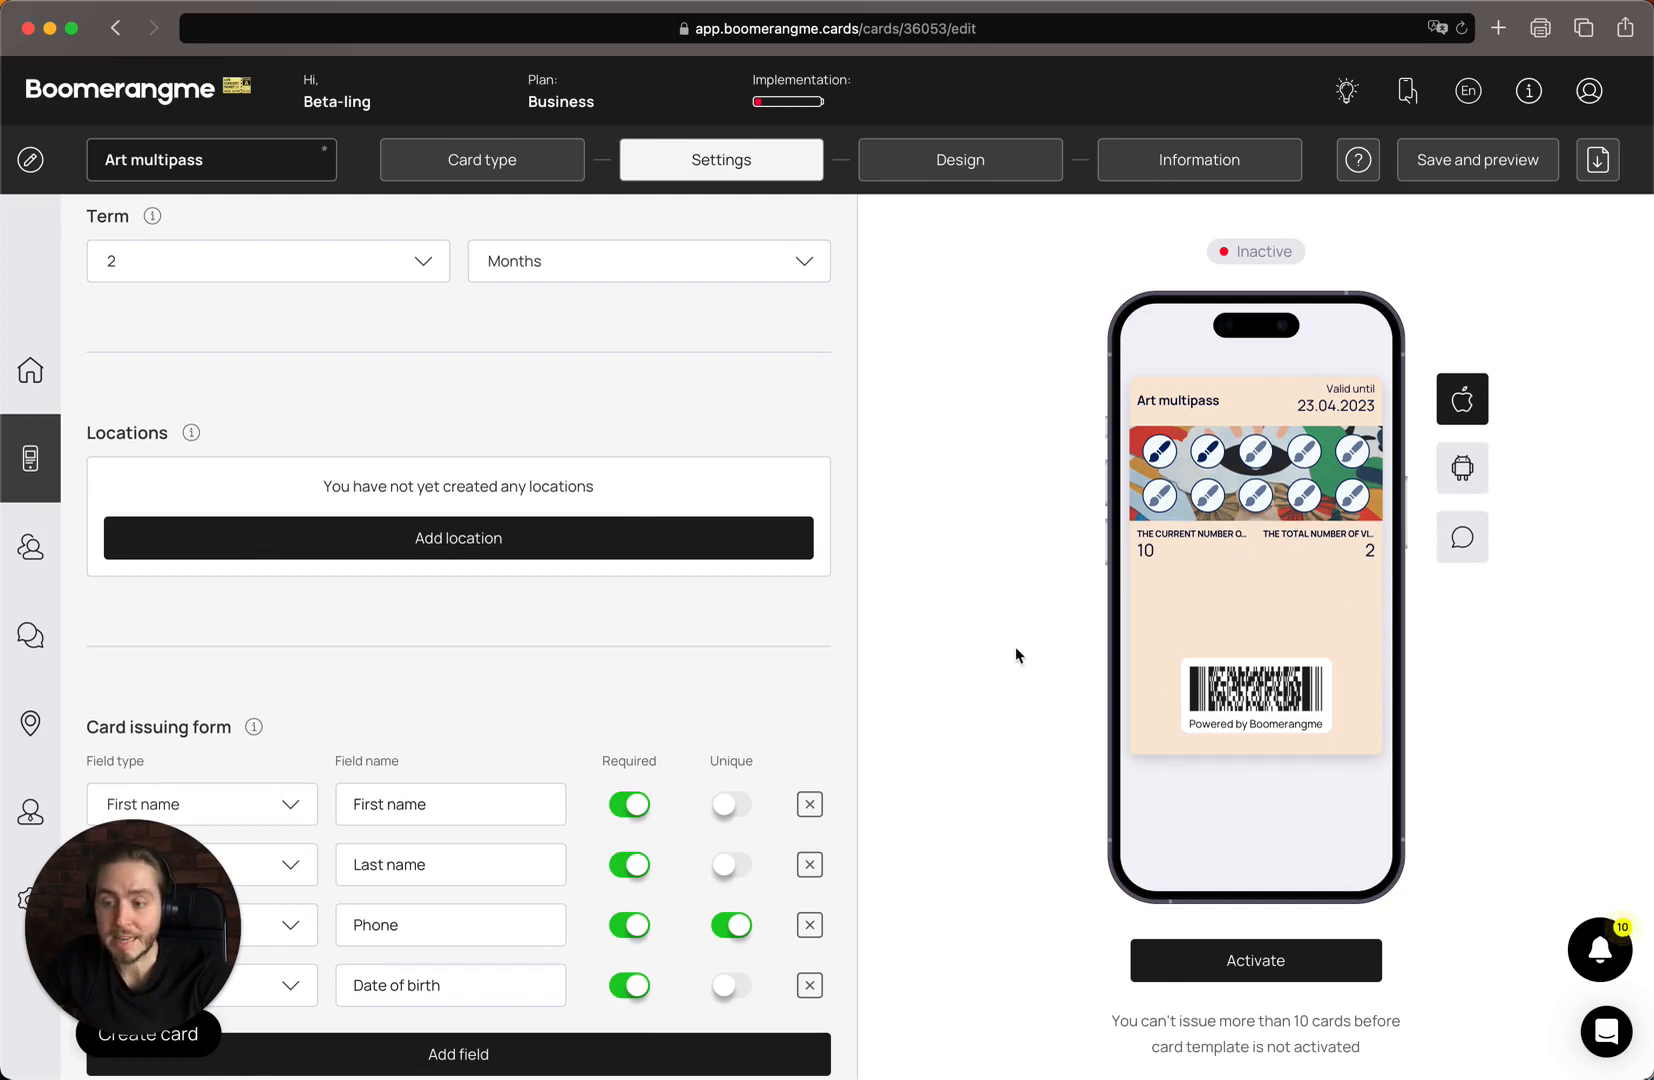
scroll(1014, 646, down, 2)
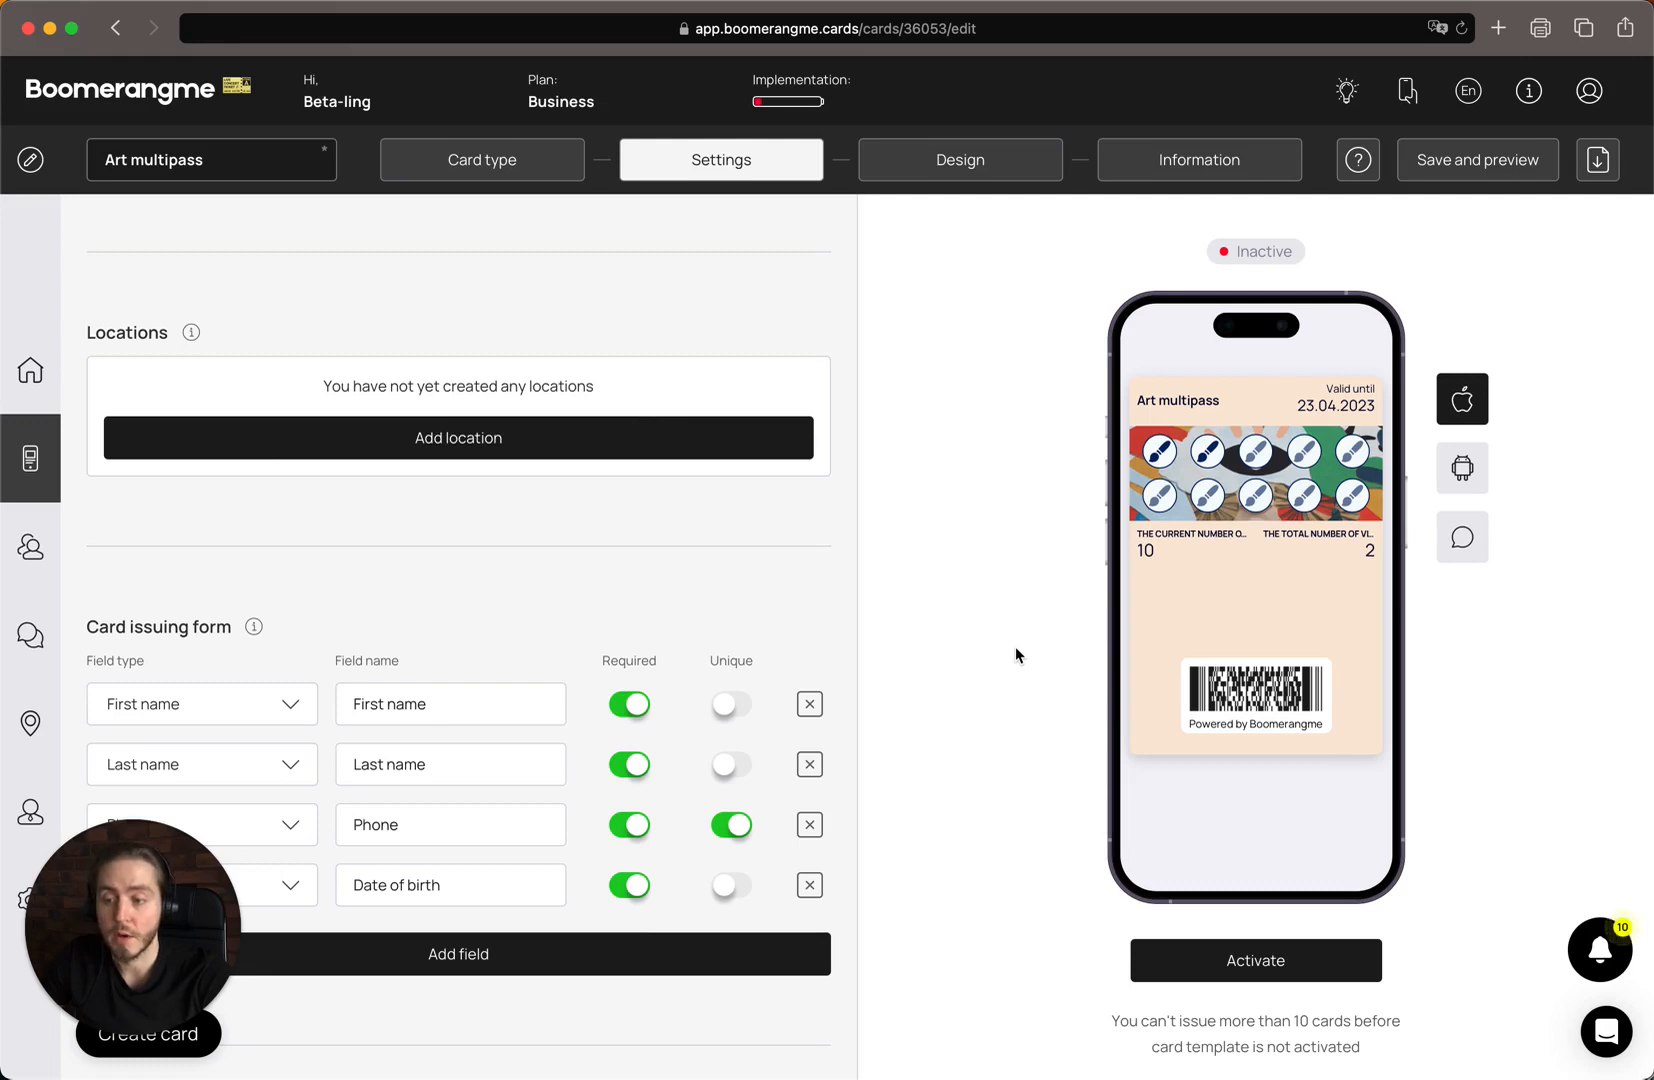
scroll(1014, 646, down, 3)
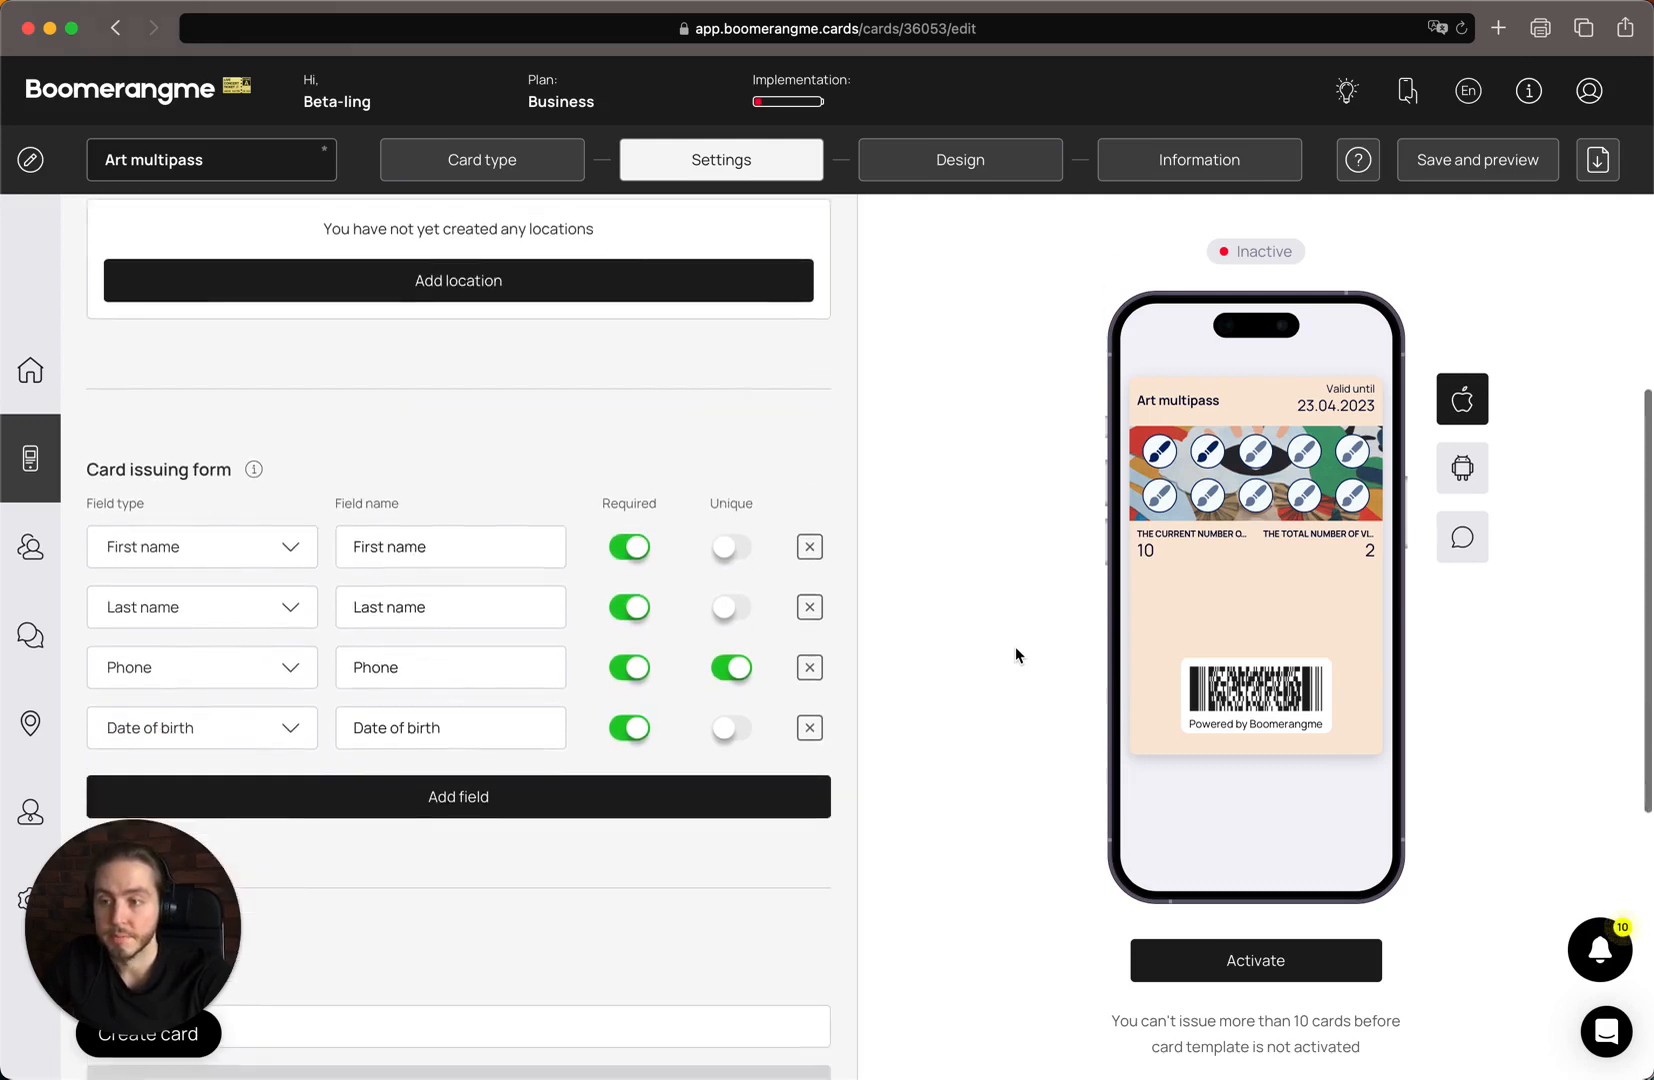
scroll(1014, 646, down, 2)
scroll(1014, 646, down, 1)
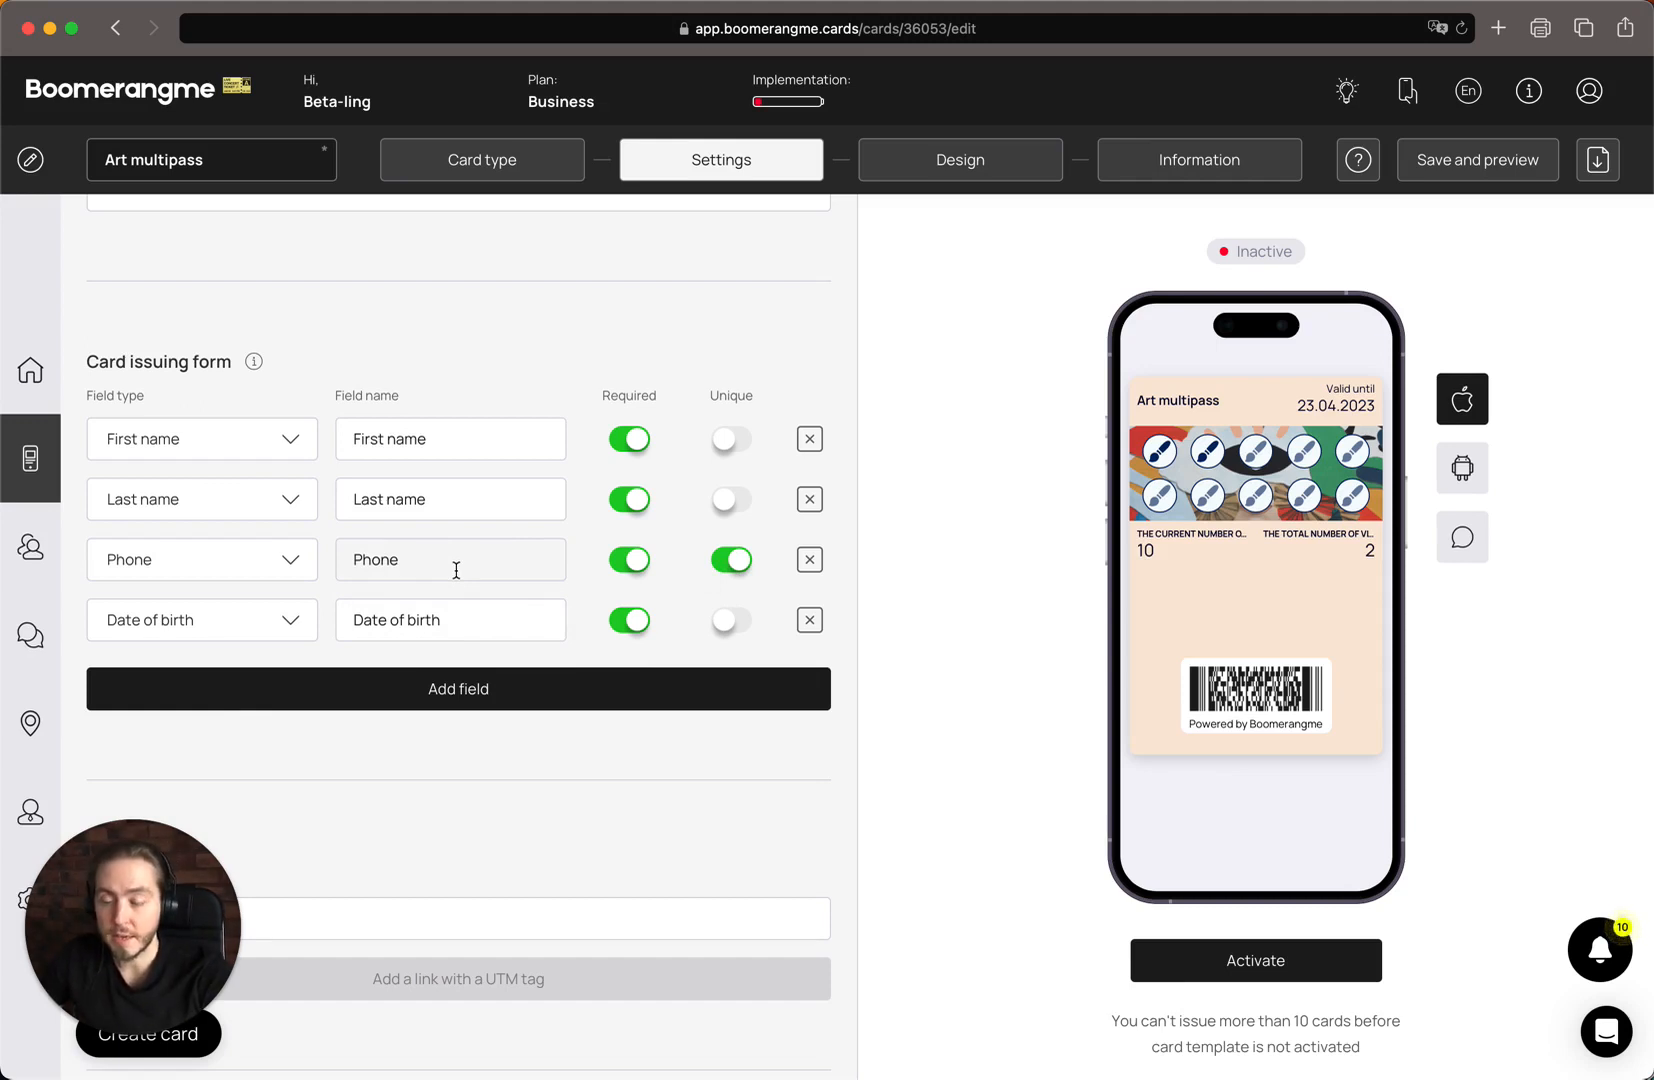
scroll(456, 570, down, 2)
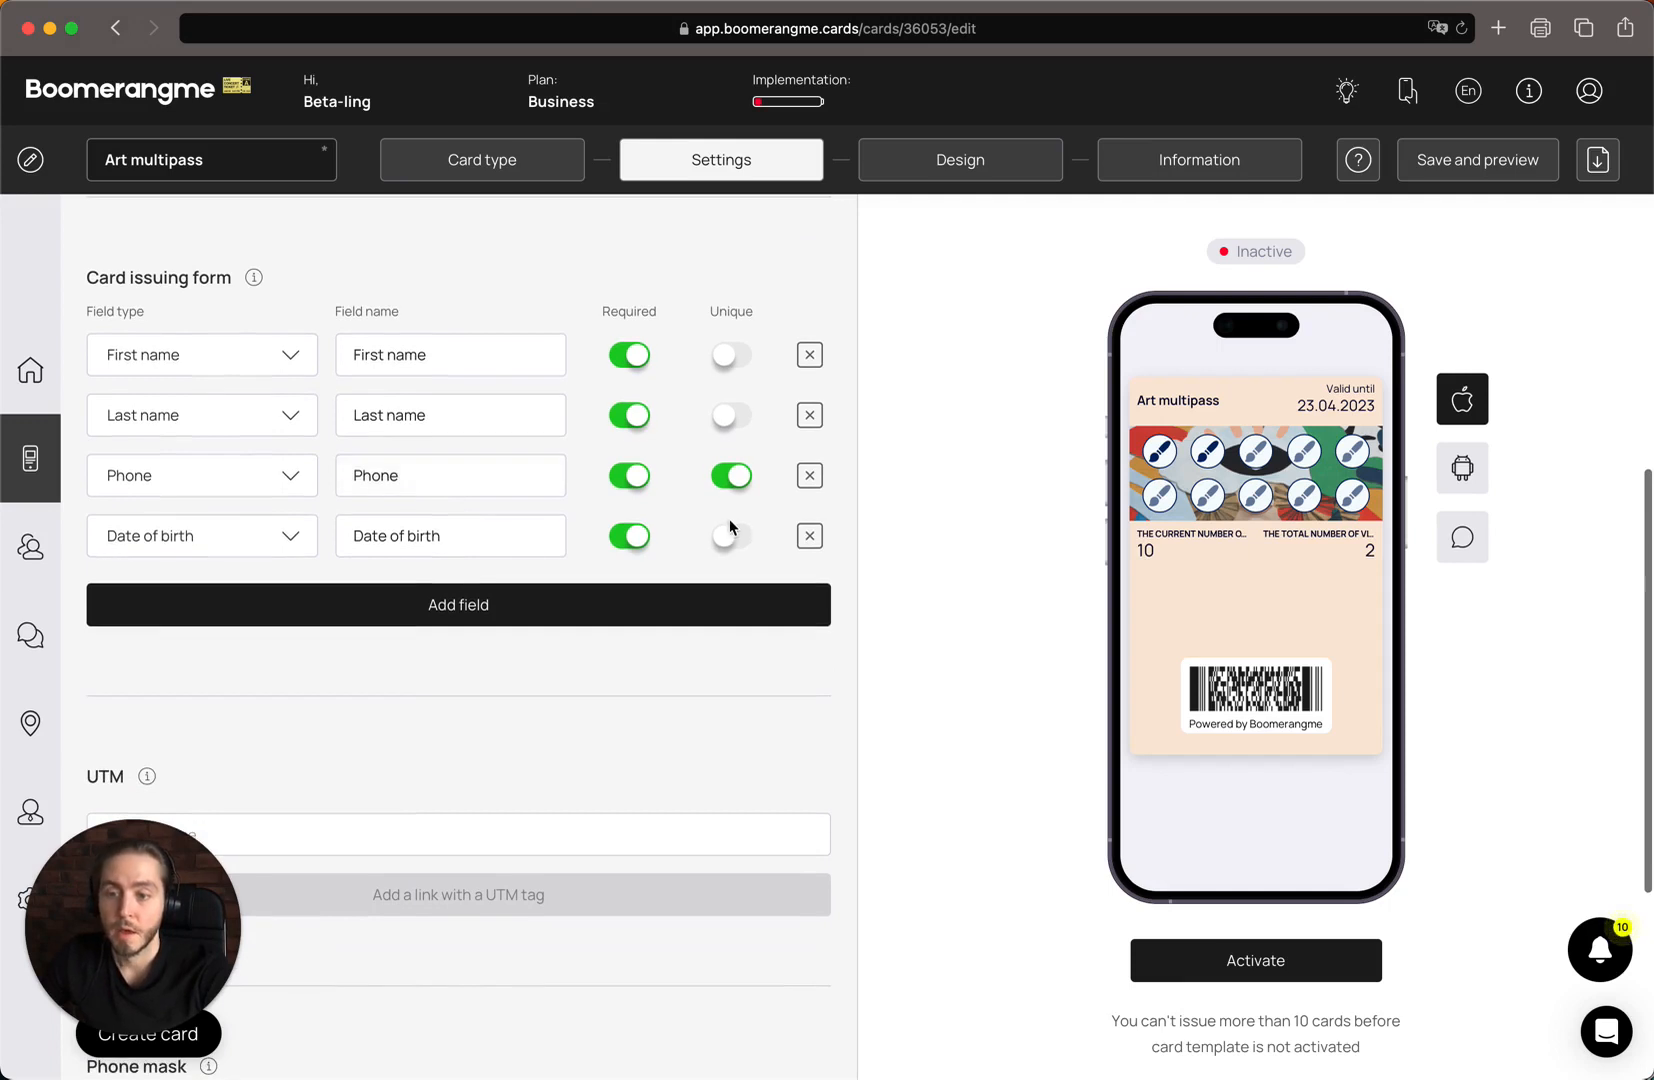
click(810, 538)
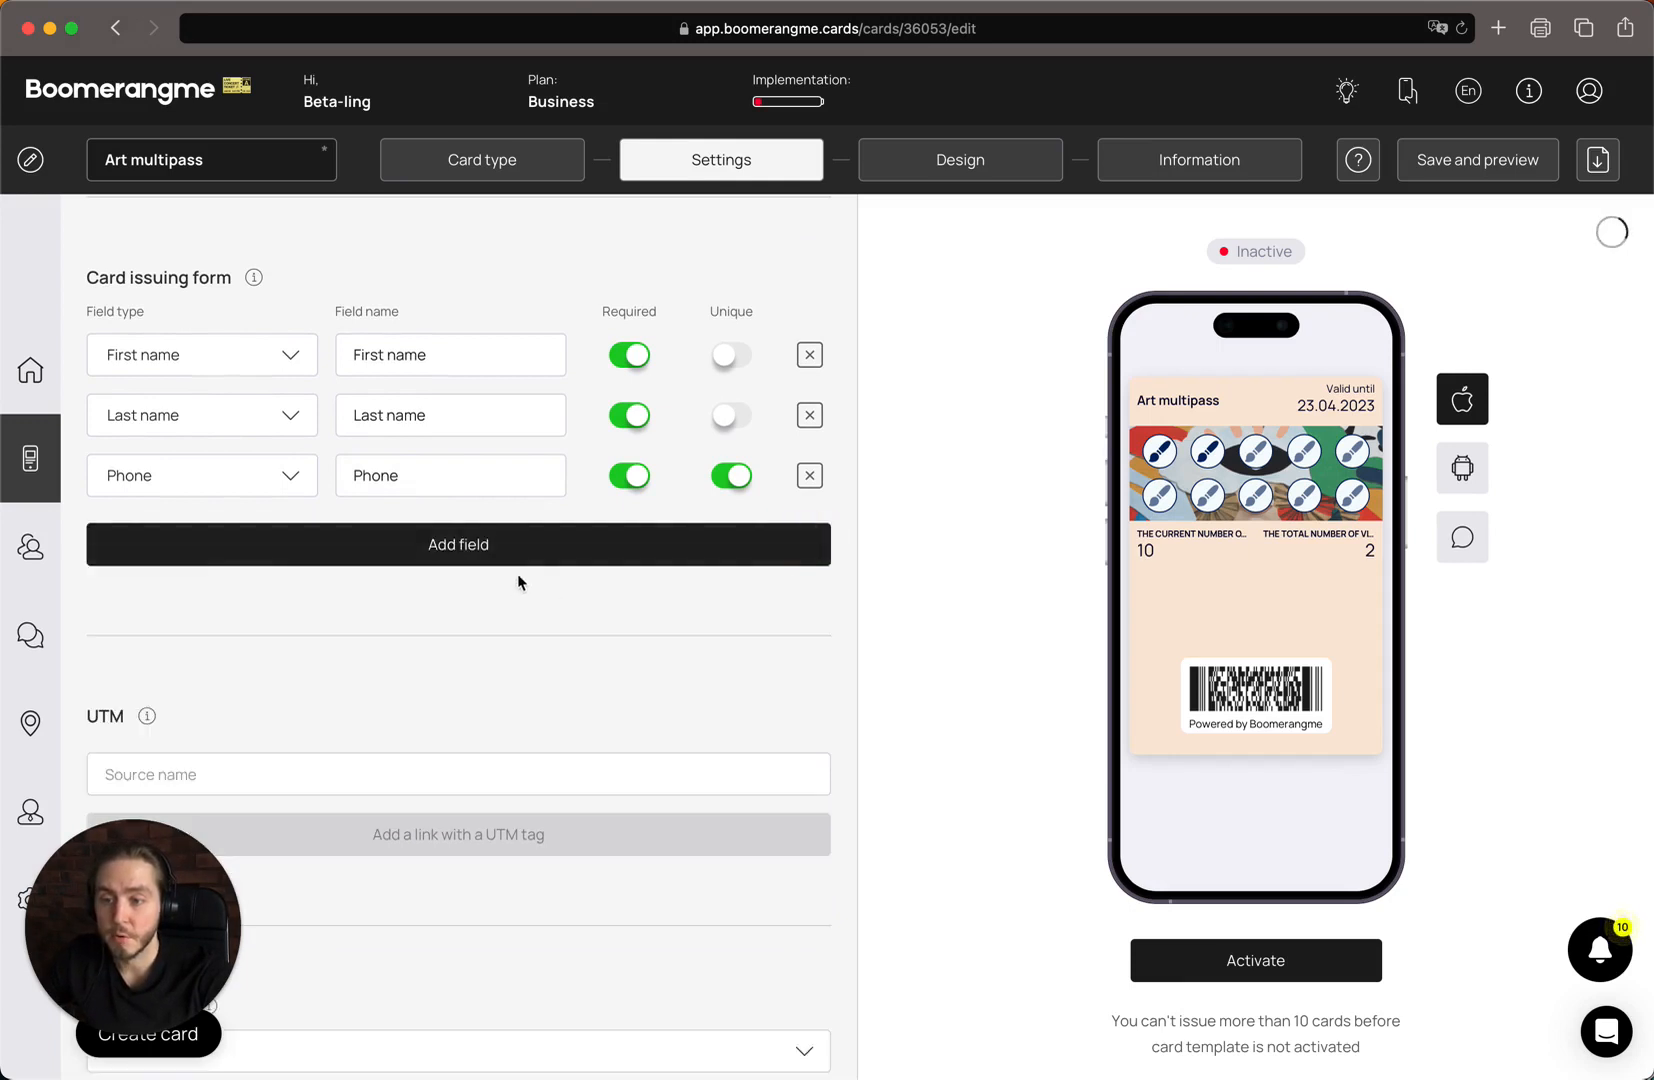
Add a new field to the card issuing form, keeping Email as its field type
click(547, 552)
click(268, 543)
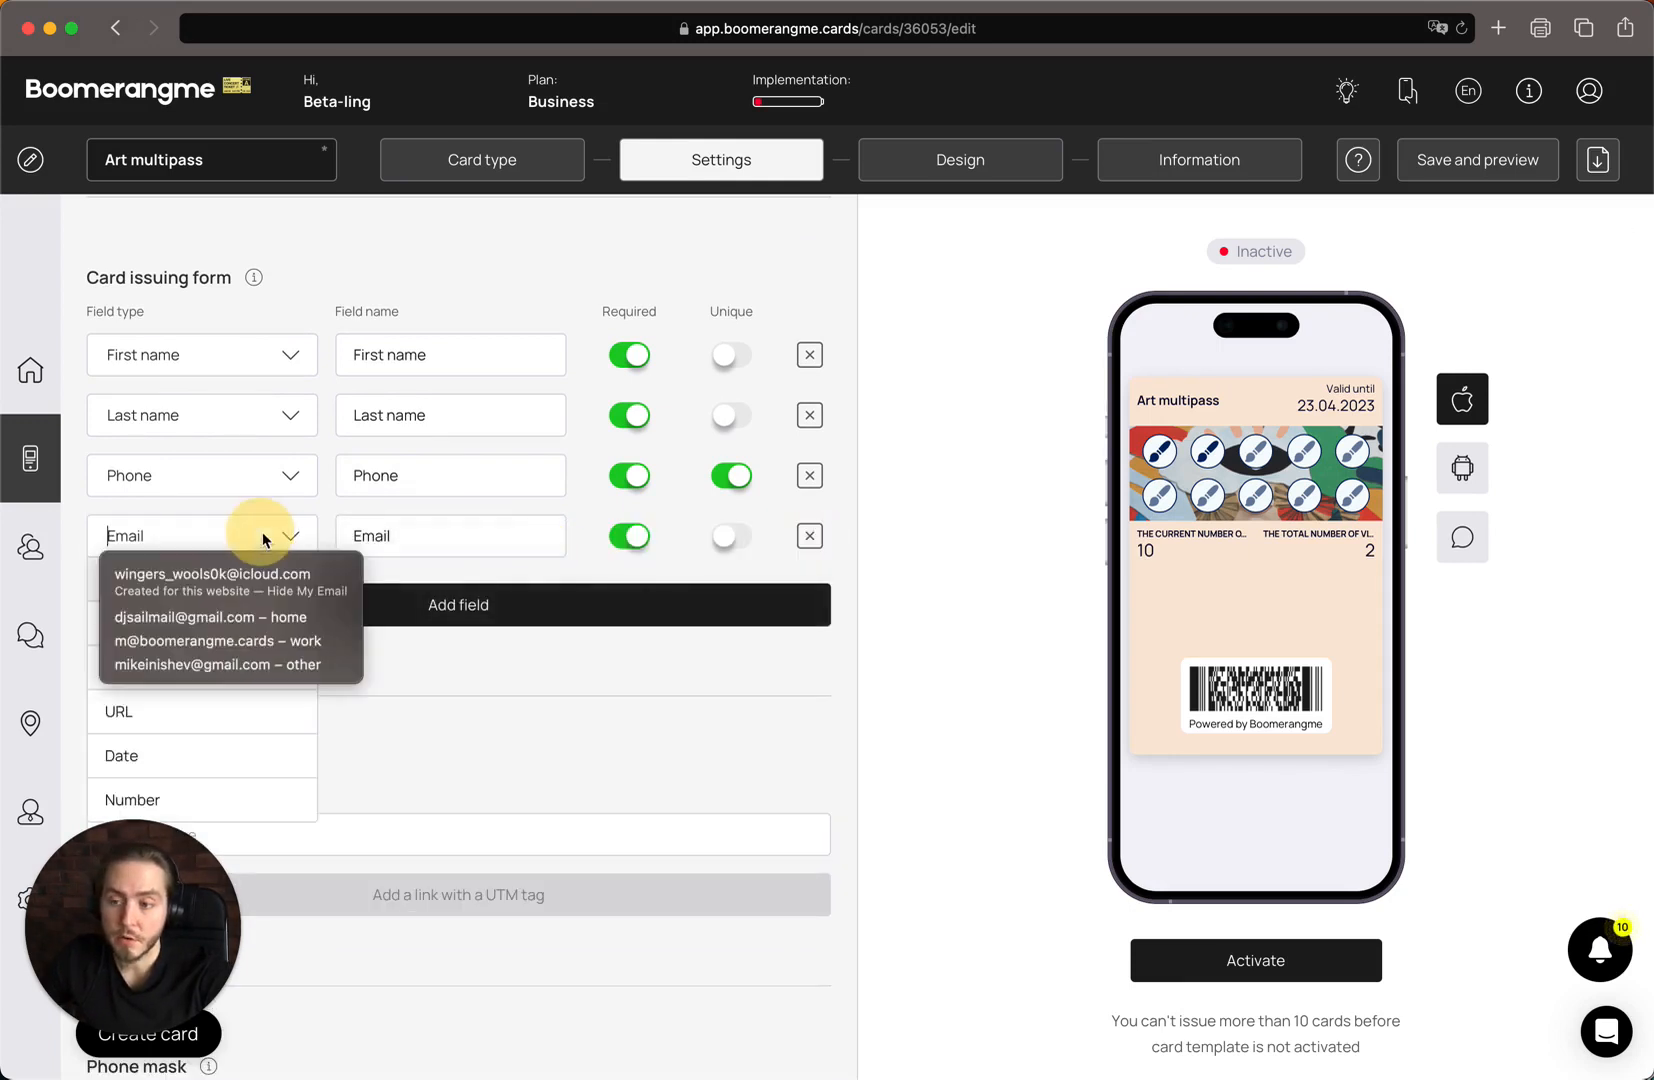
click(470, 722)
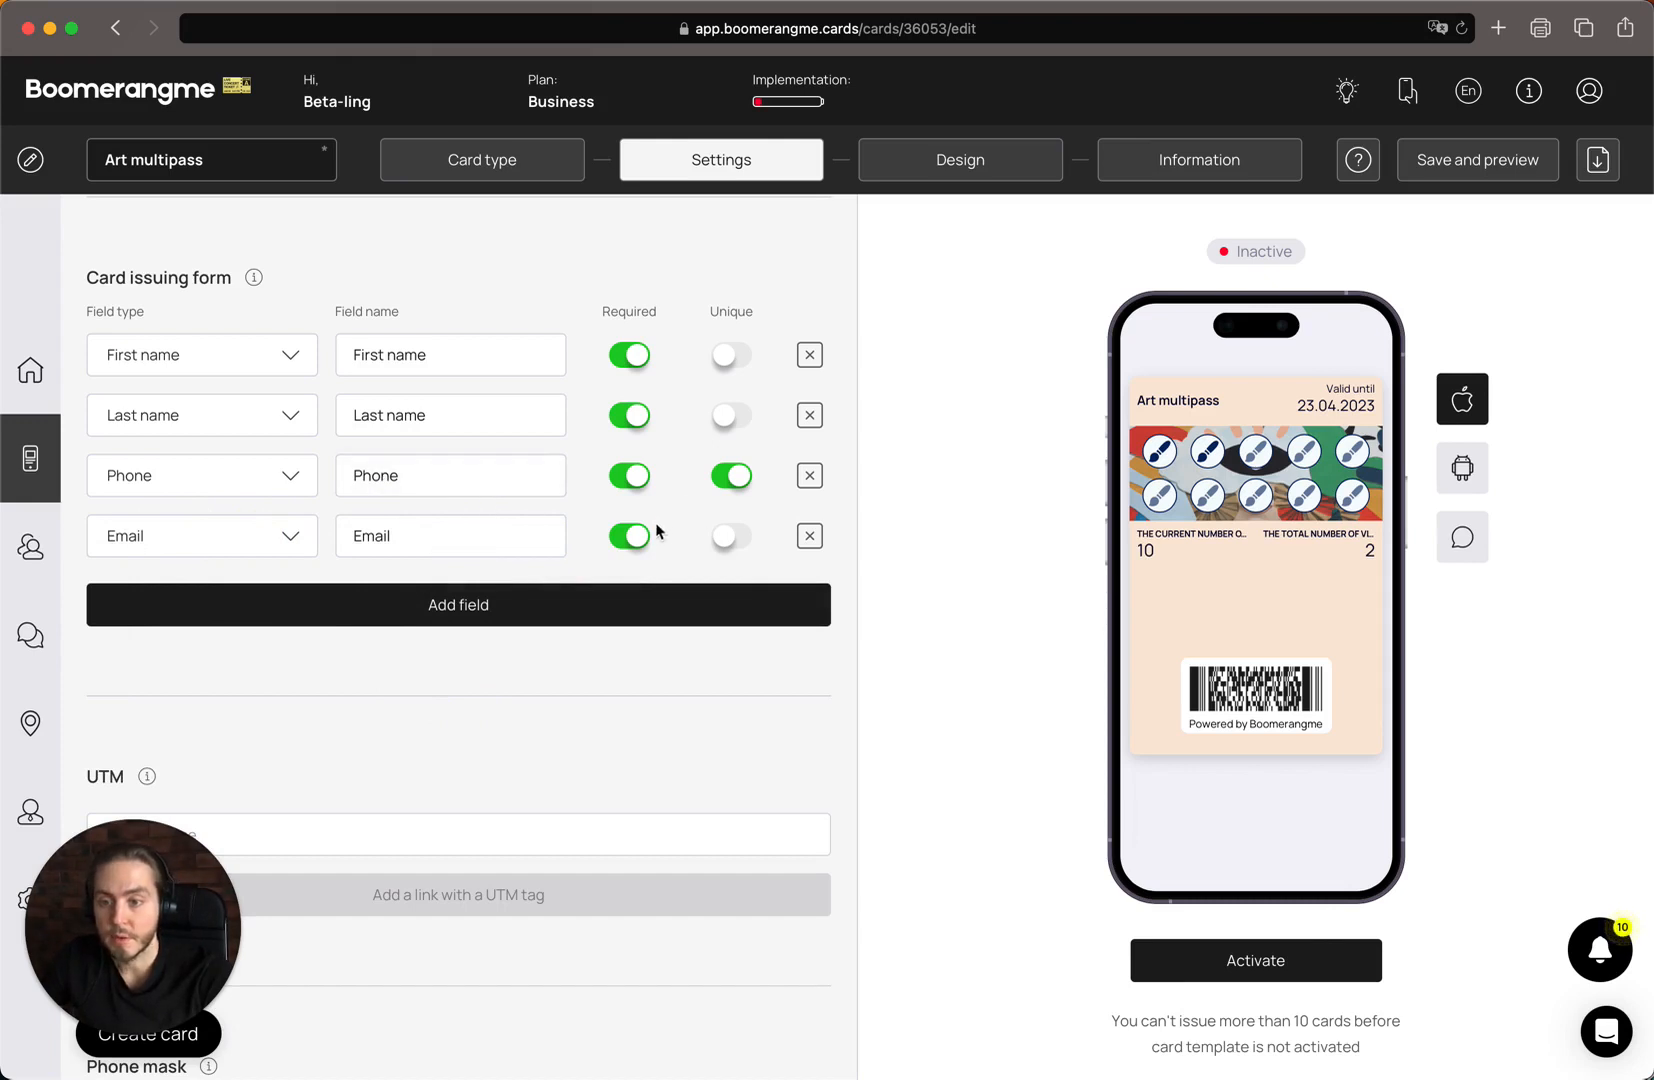
Create a UTM link for the card with the source name "facebook"
scroll(785, 635, down, 4)
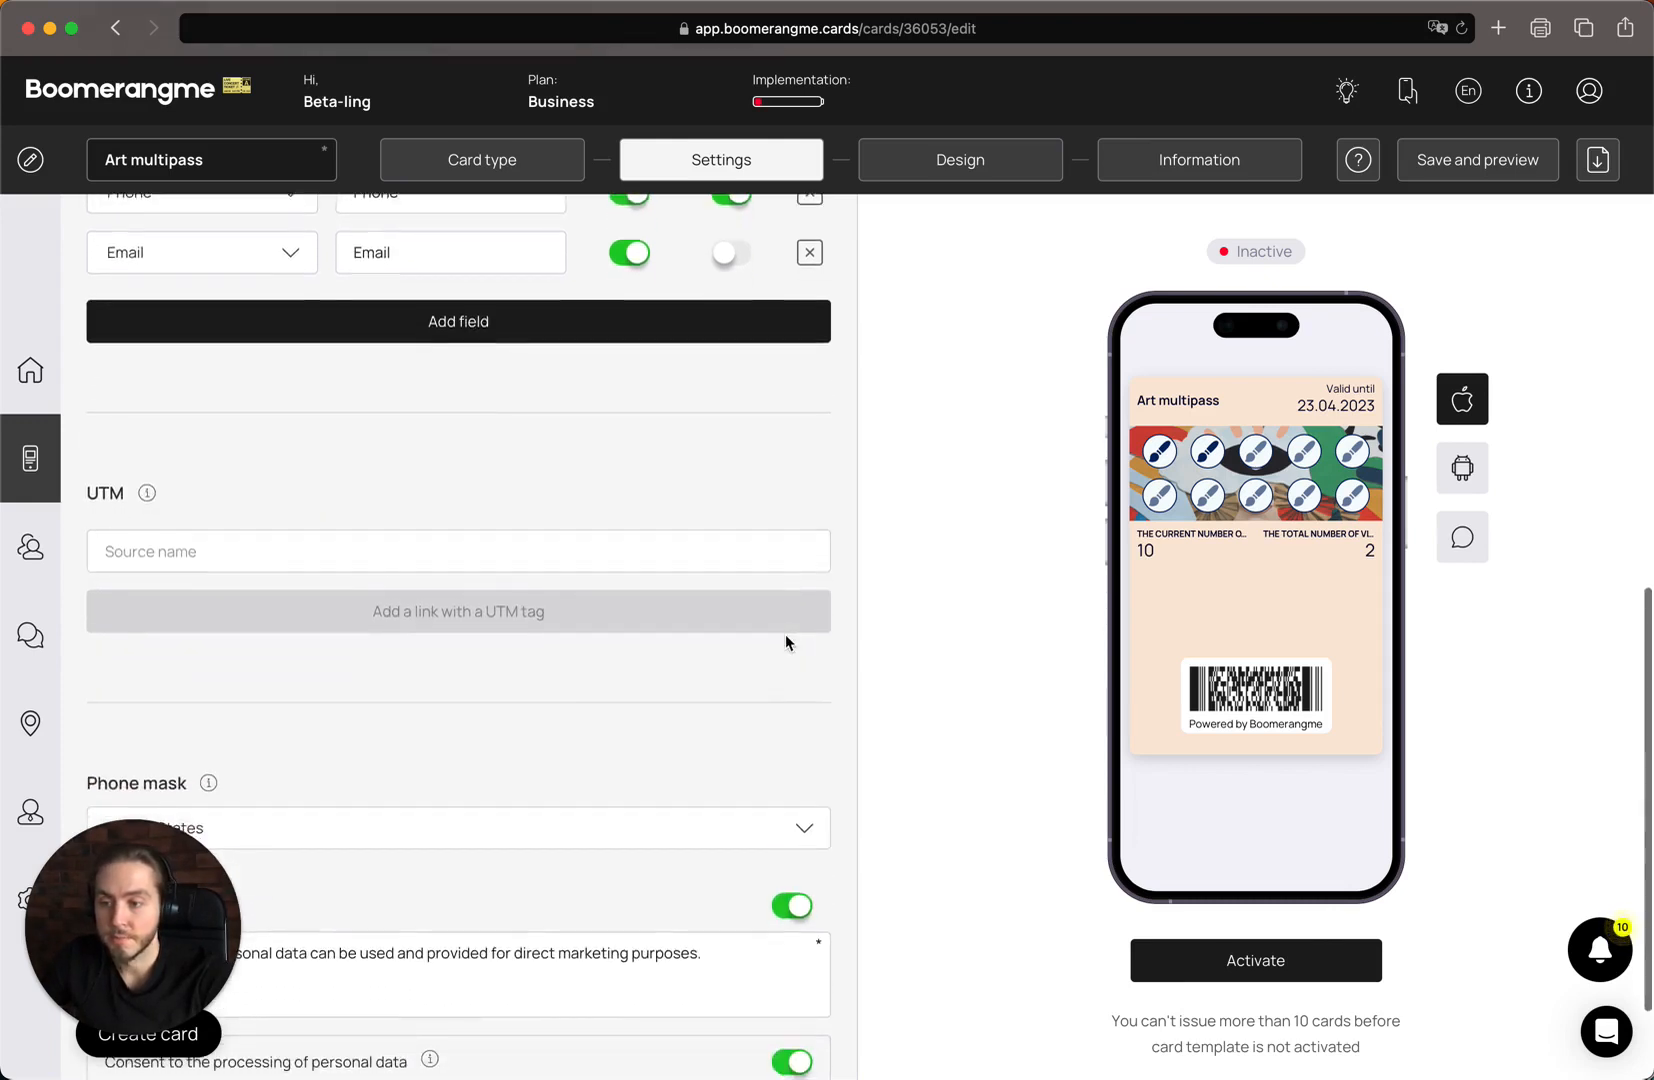
double_click(658, 563)
click(717, 427)
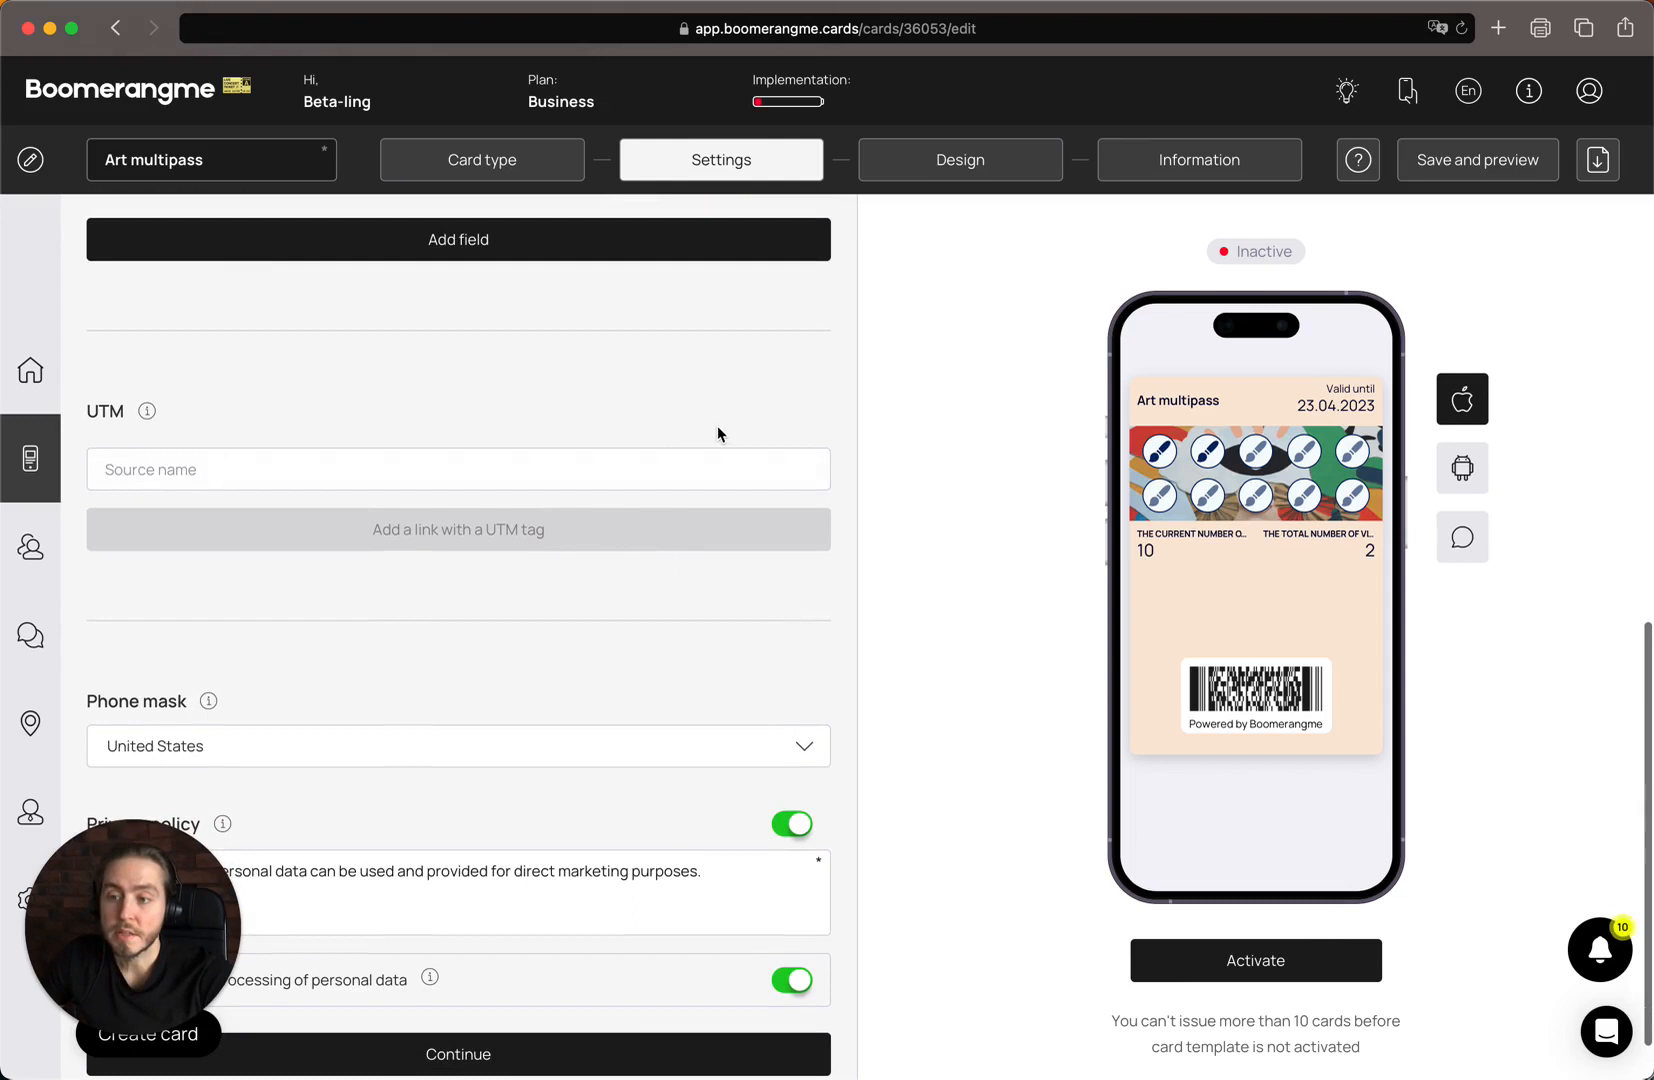
click(543, 467)
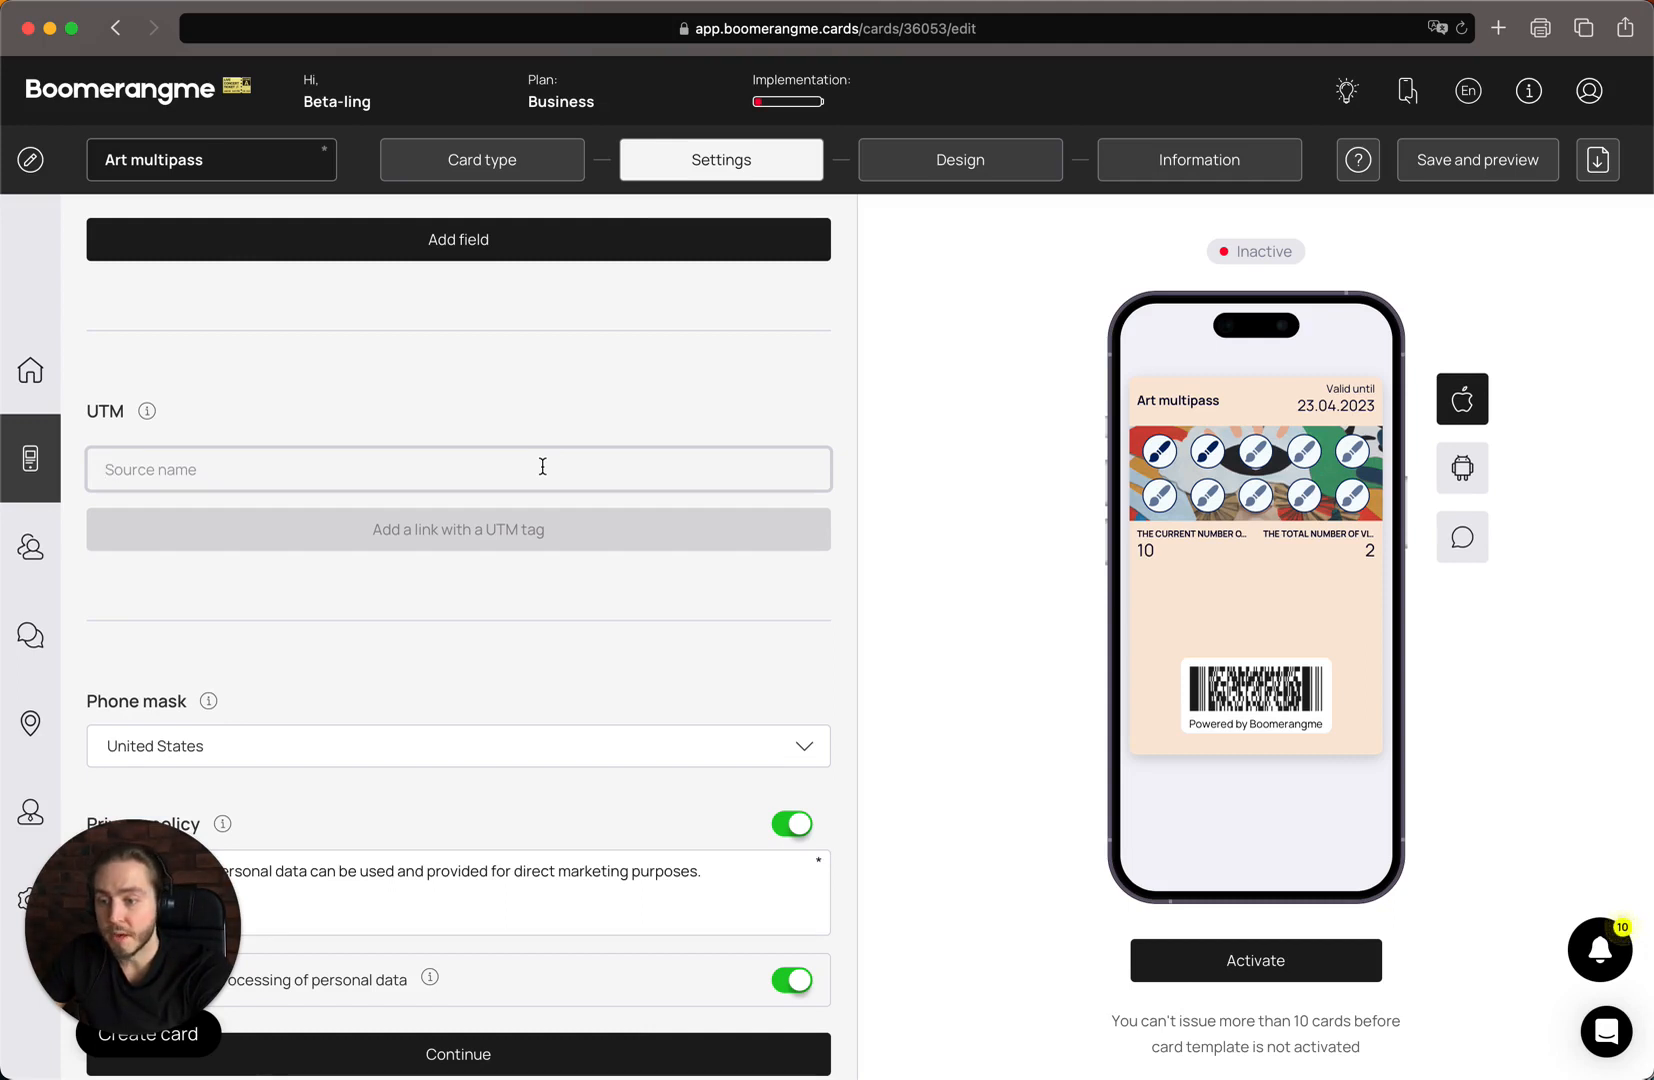
text(facebook)
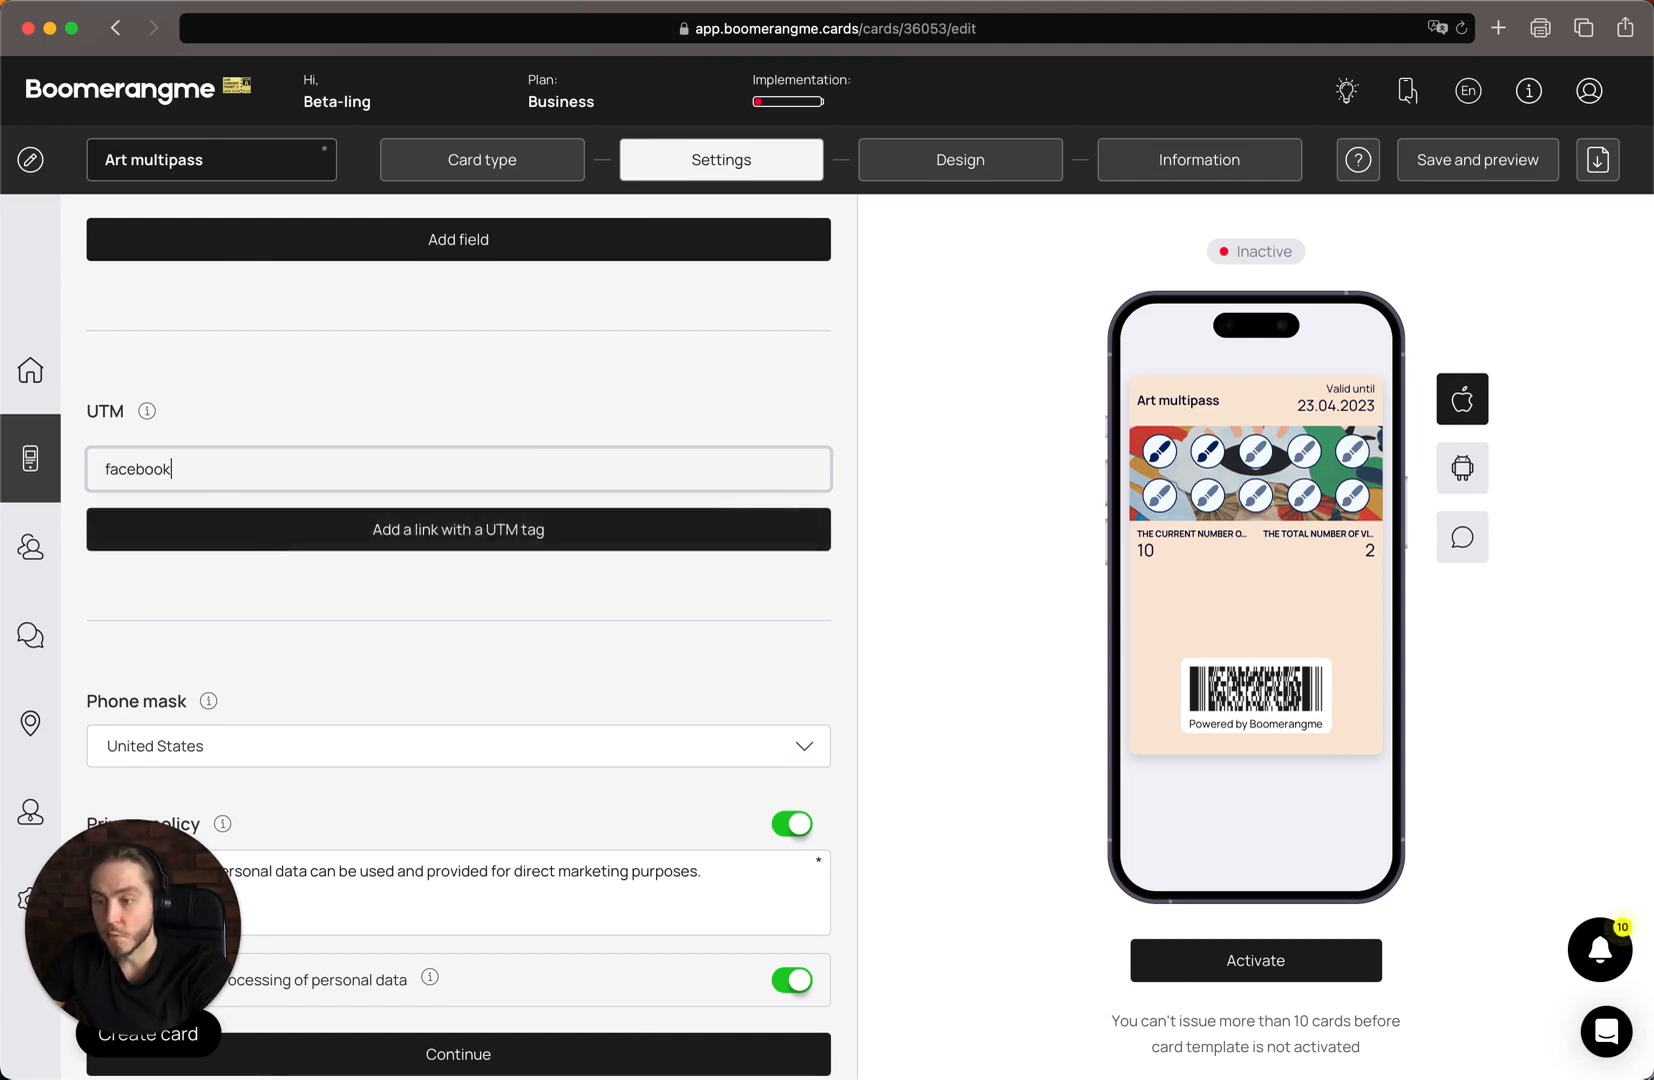
key(Return)
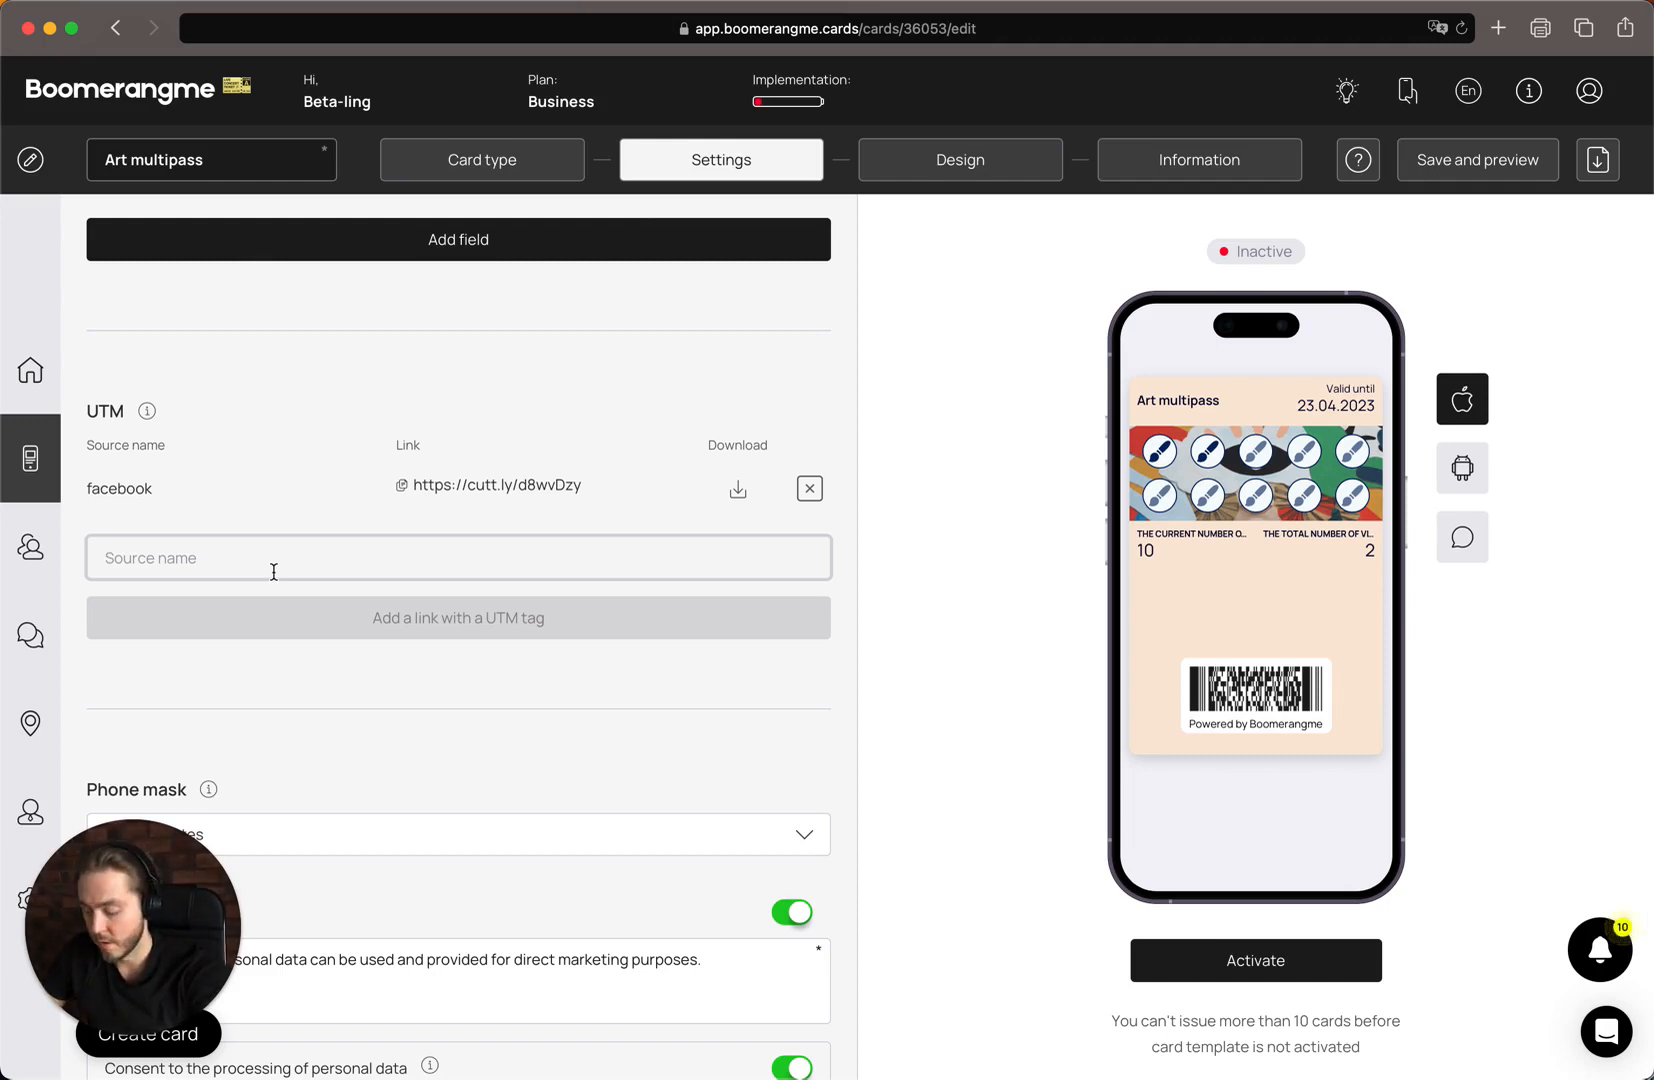
Create a second UTM link with the source name "googleads"
text(googlead)
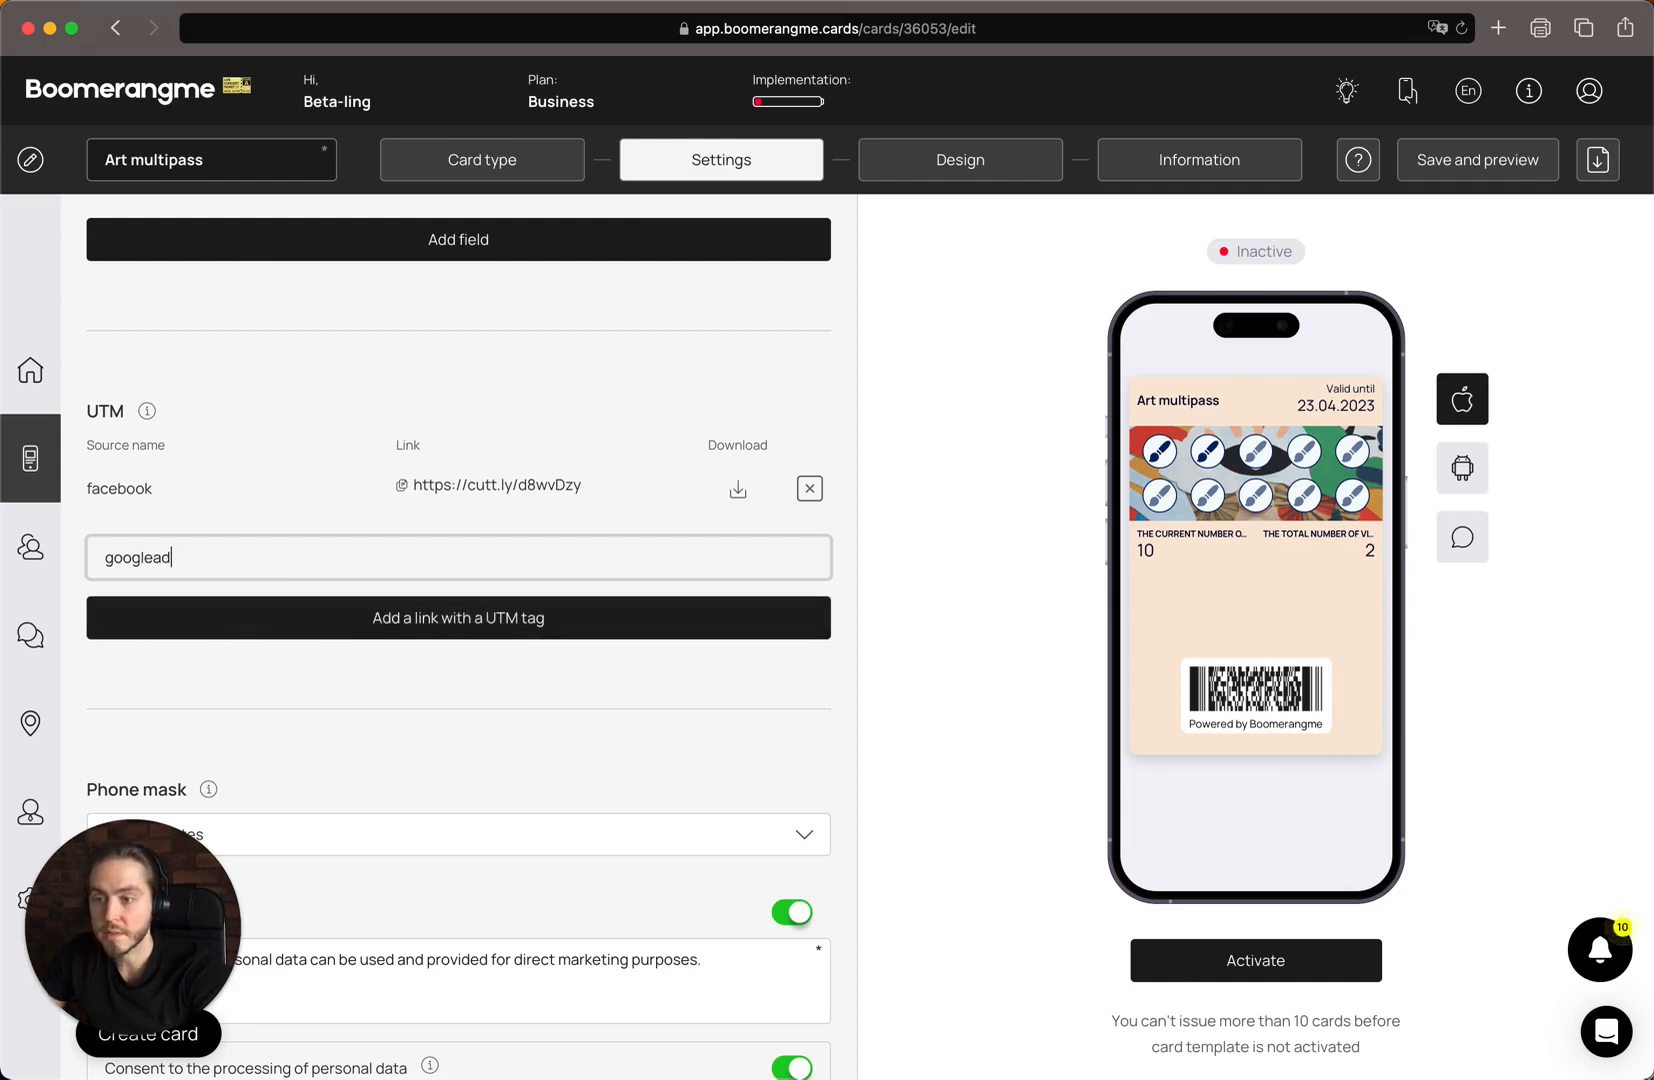
text(s)
click(213, 632)
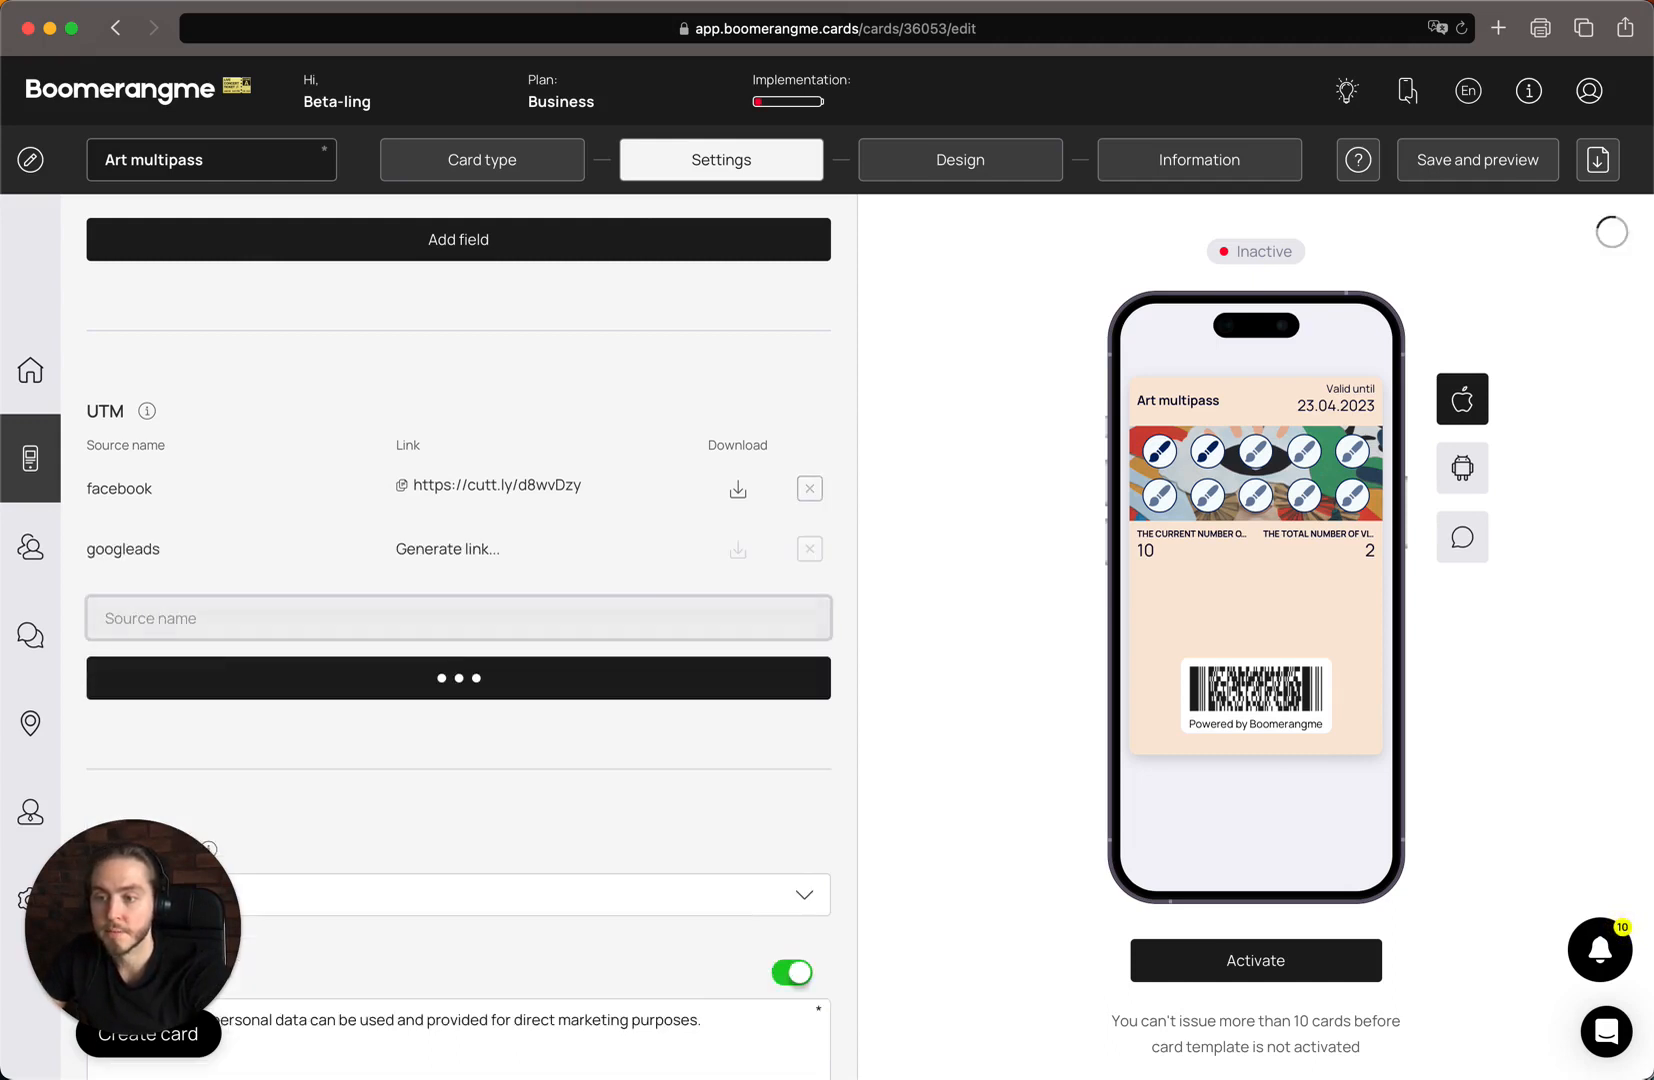
Create a third UTM link for the card with the source name "partners"
click(210, 628)
text(partn)
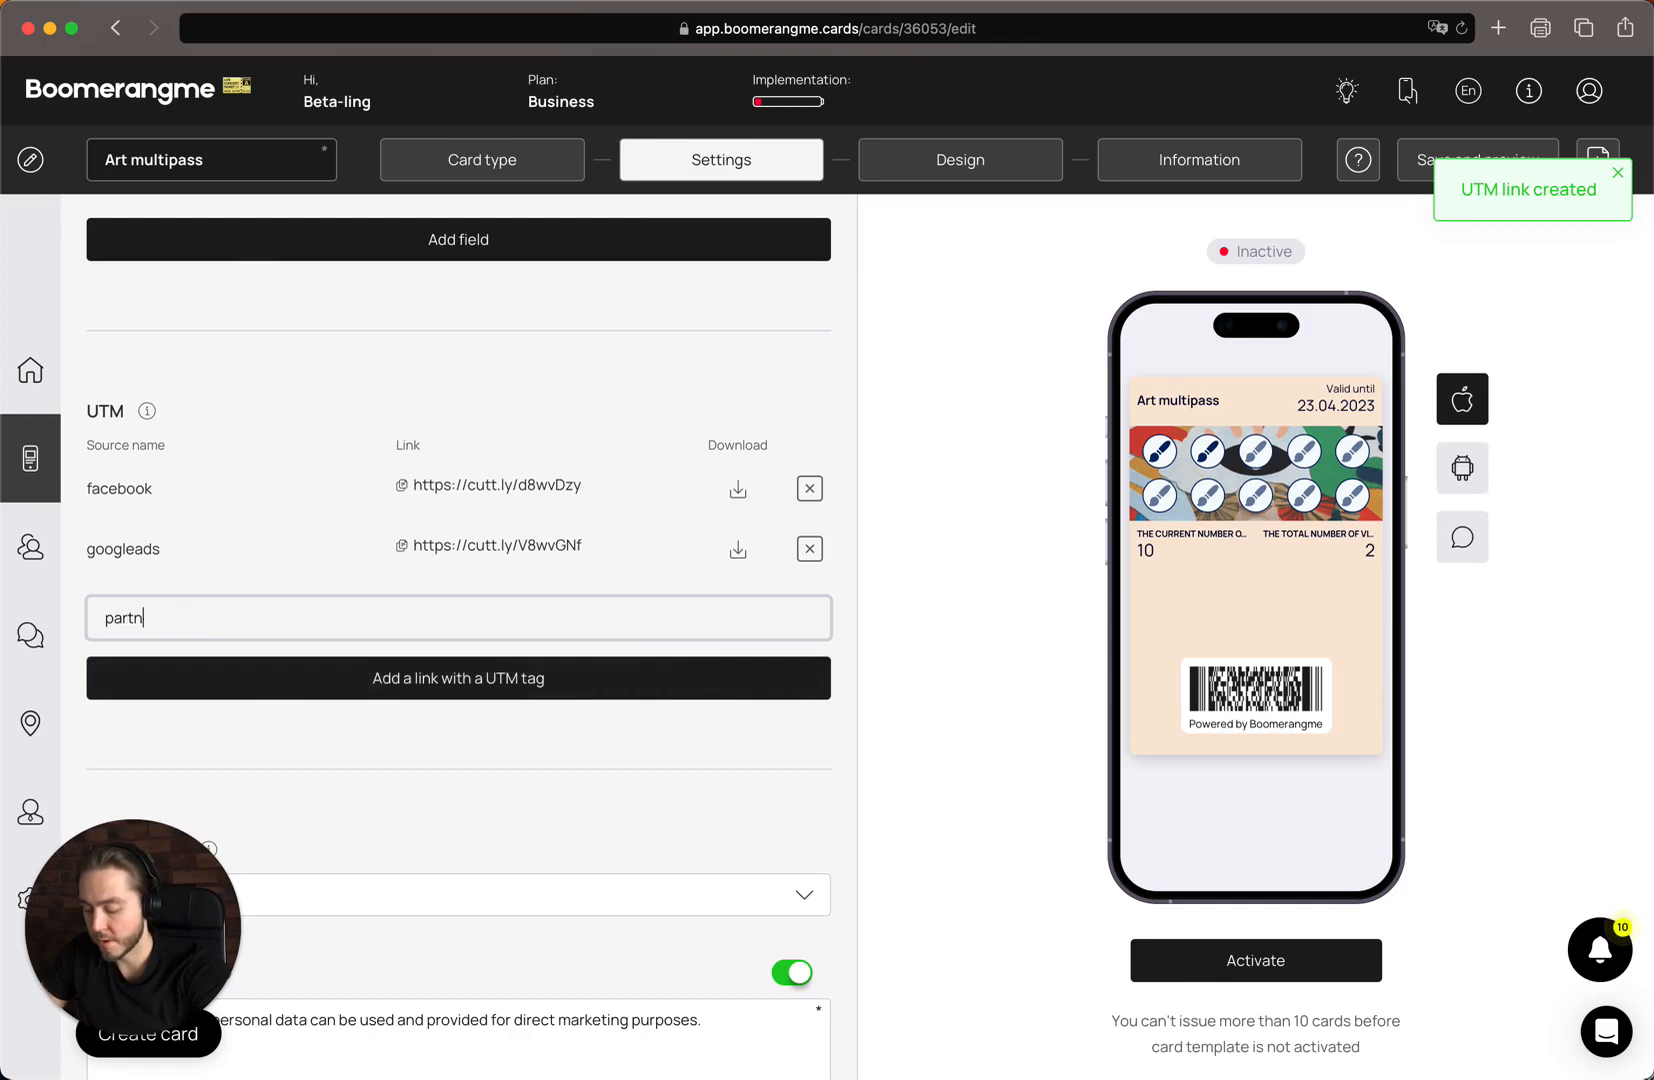
text(ers)
key(Return)
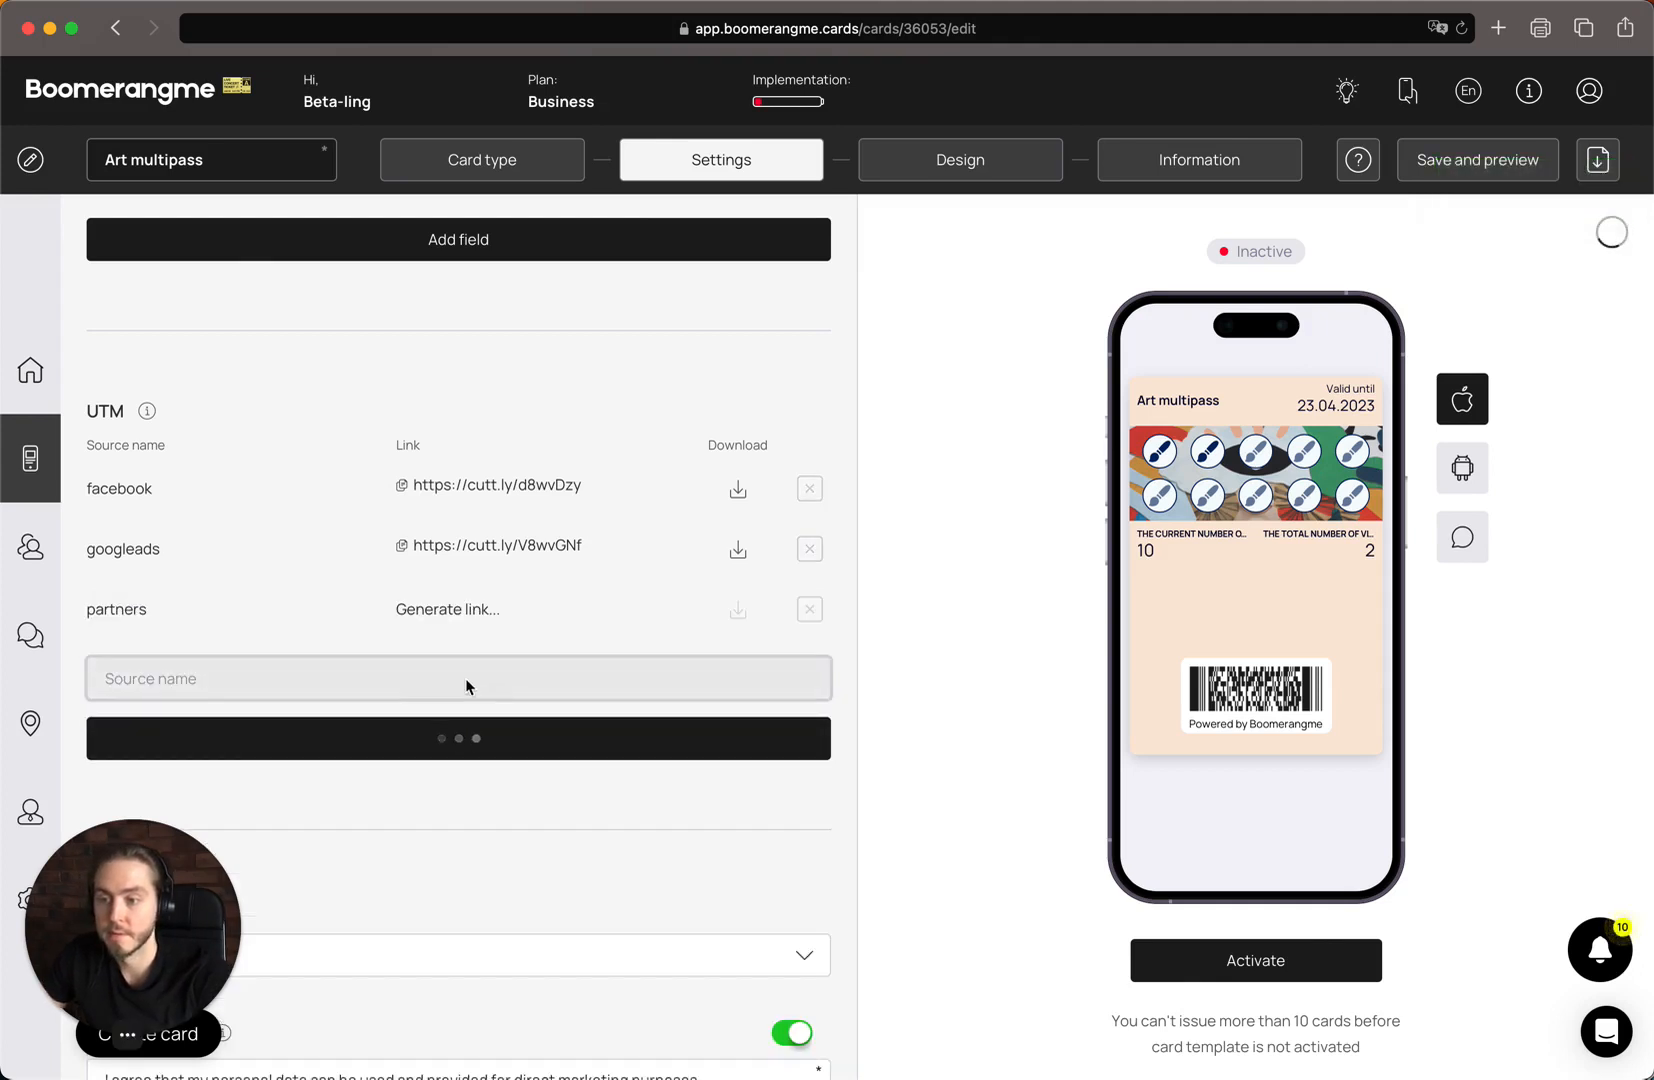
Copy the UTM links of the facebook, googleads and partners sources one after another
click(309, 489)
click(467, 485)
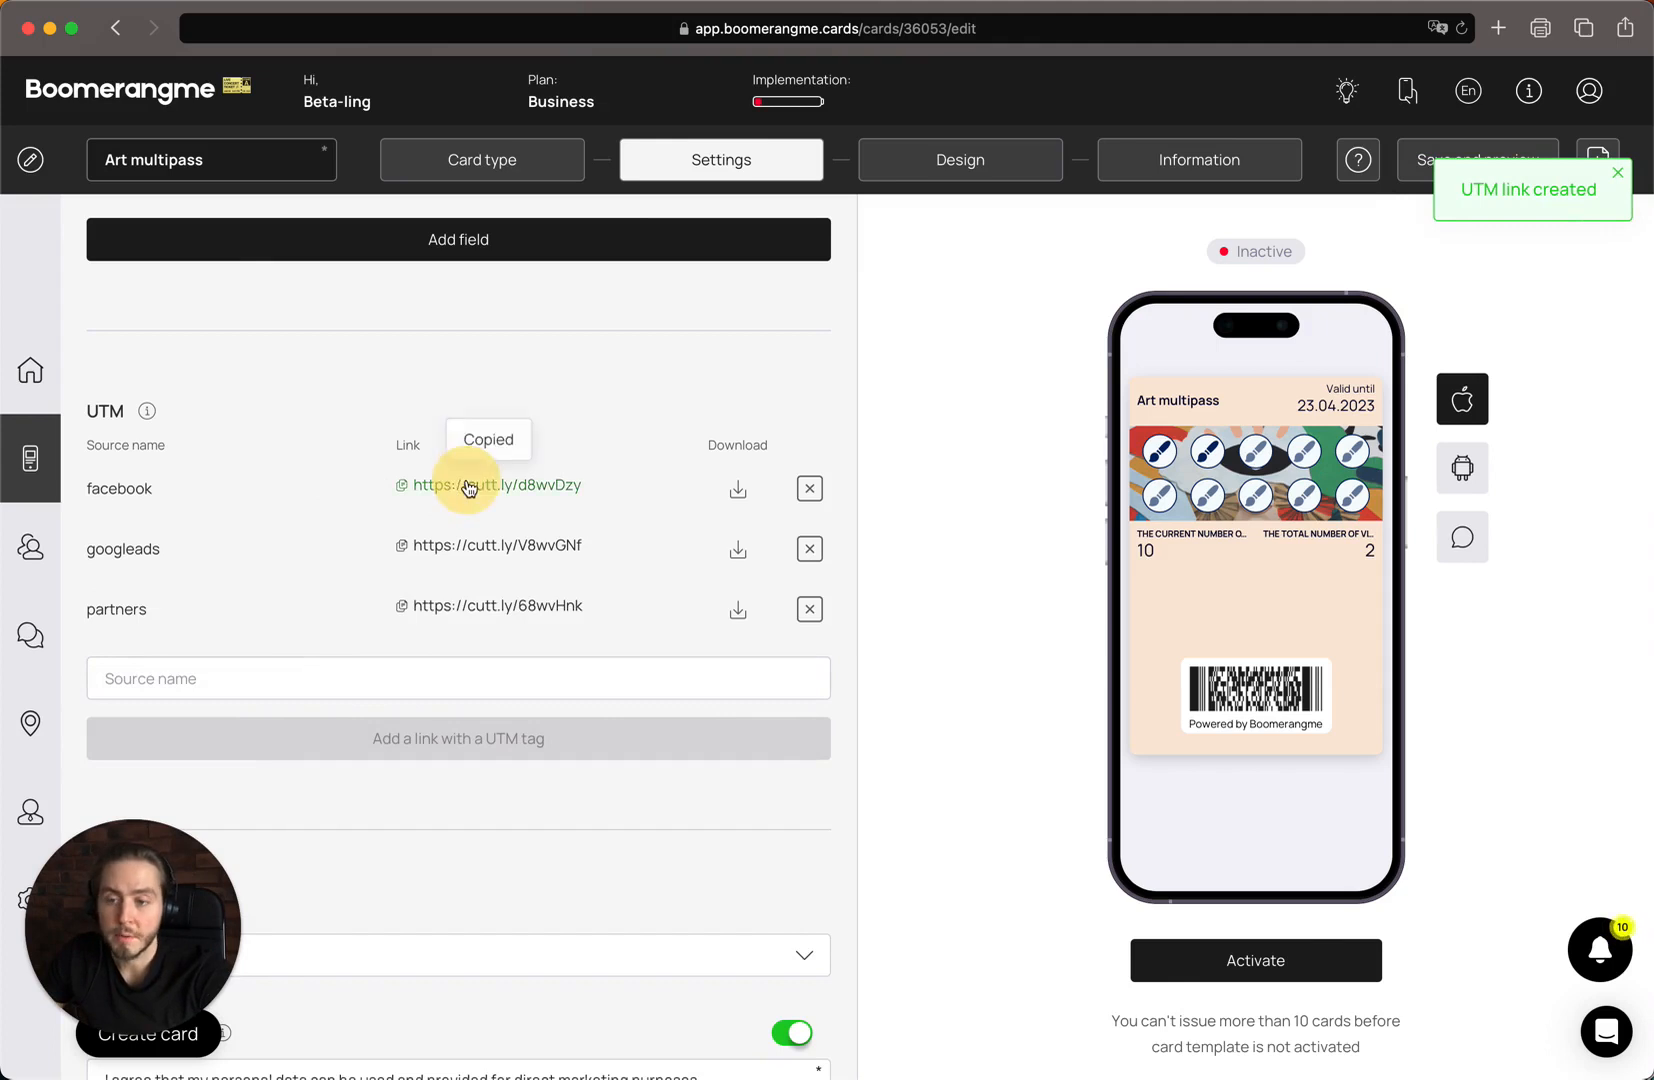
click(519, 550)
click(484, 608)
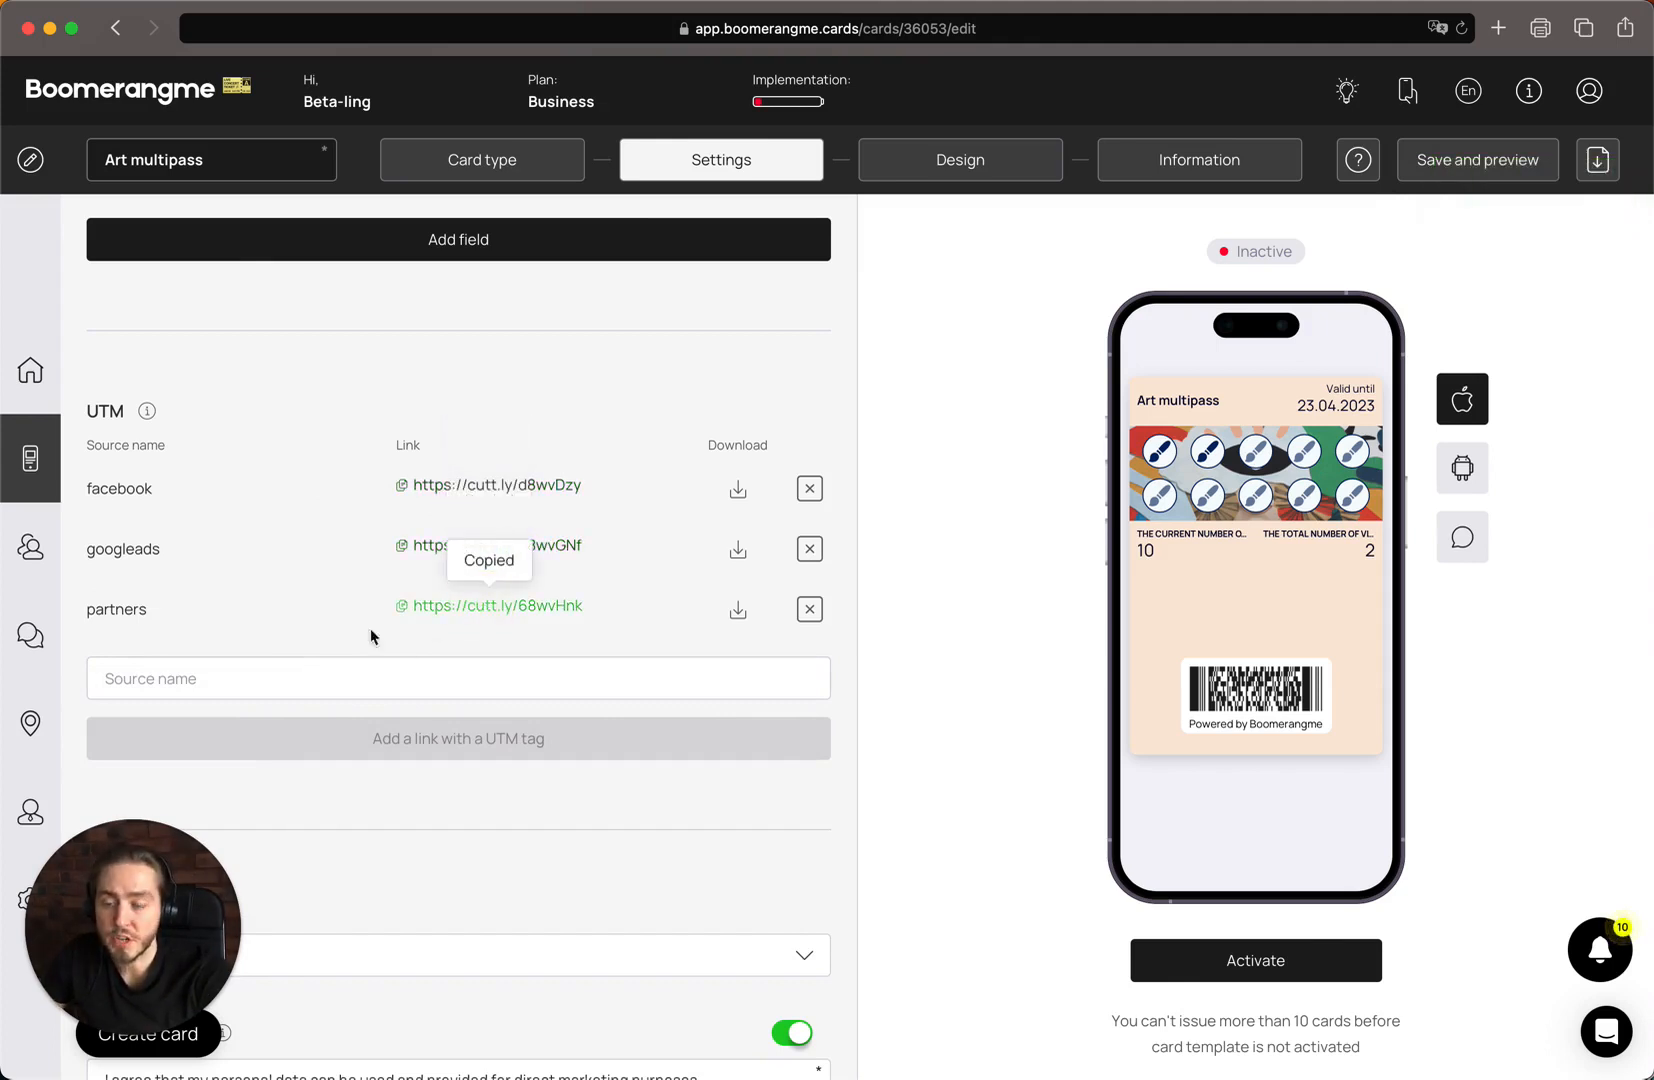
Keep the phone mask and privacy policy settings as they are and continue to the card's Design stage
scroll(330, 602, down, 2)
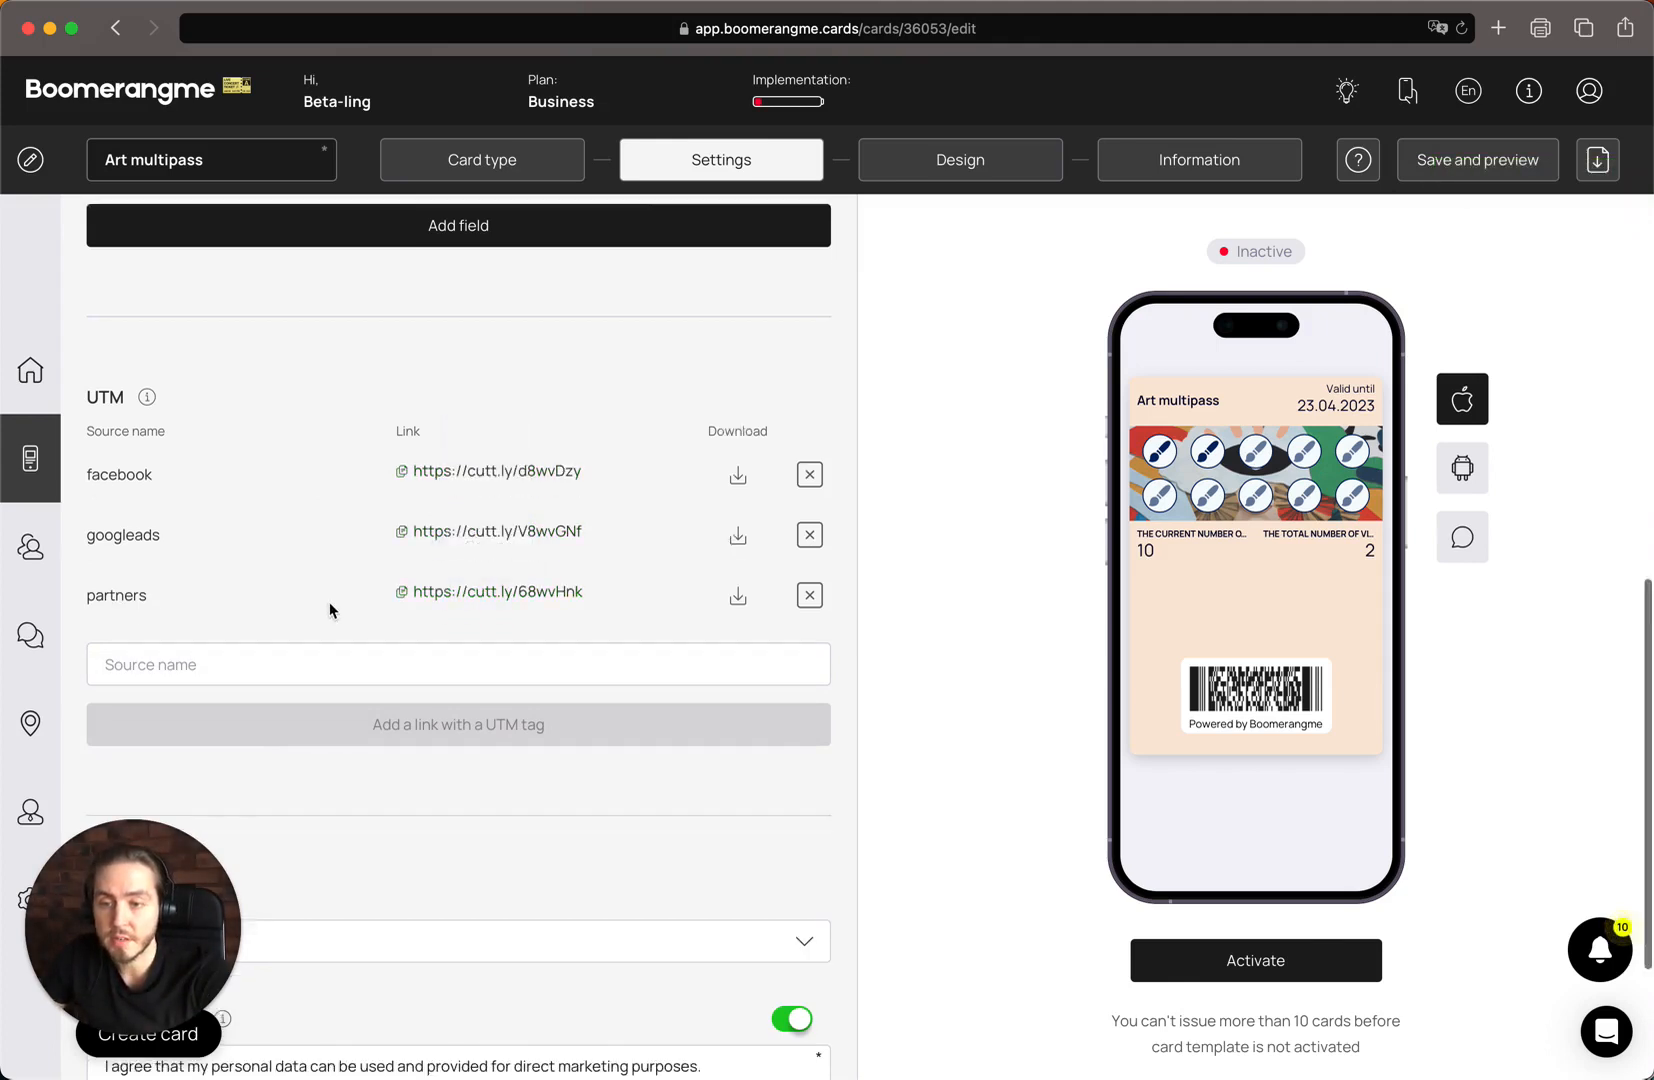
scroll(330, 605, down, 5)
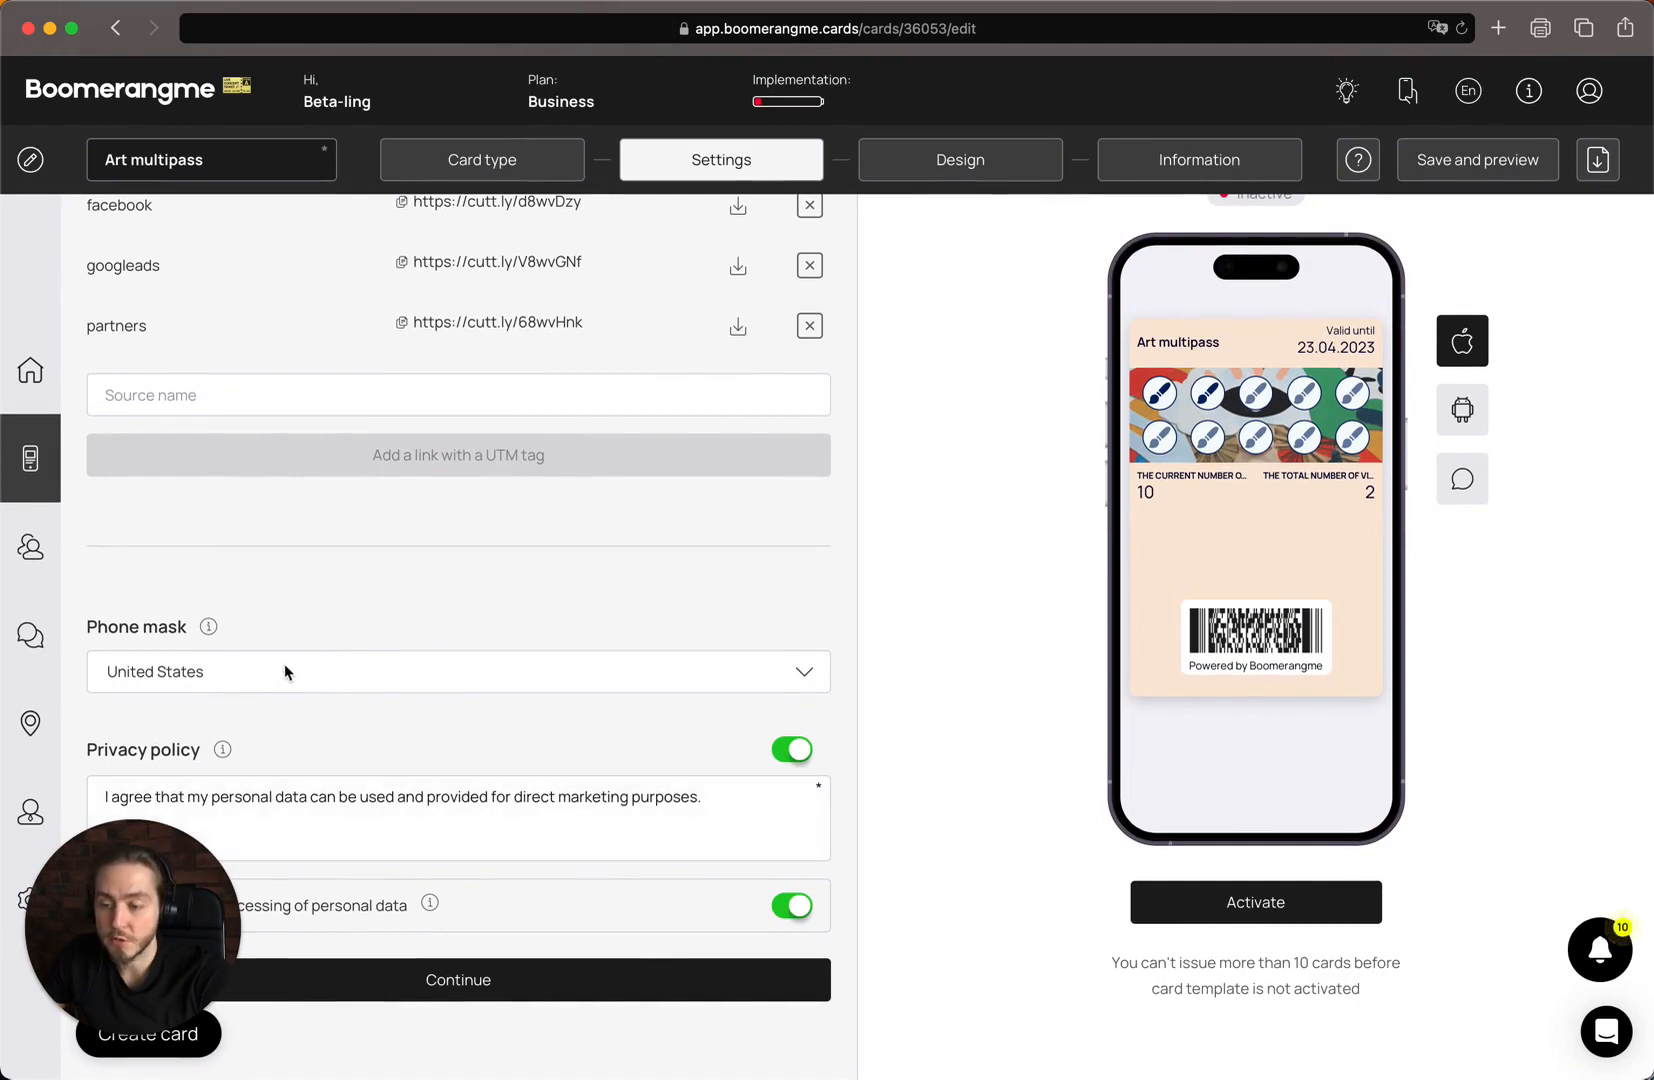
click(506, 812)
click(506, 960)
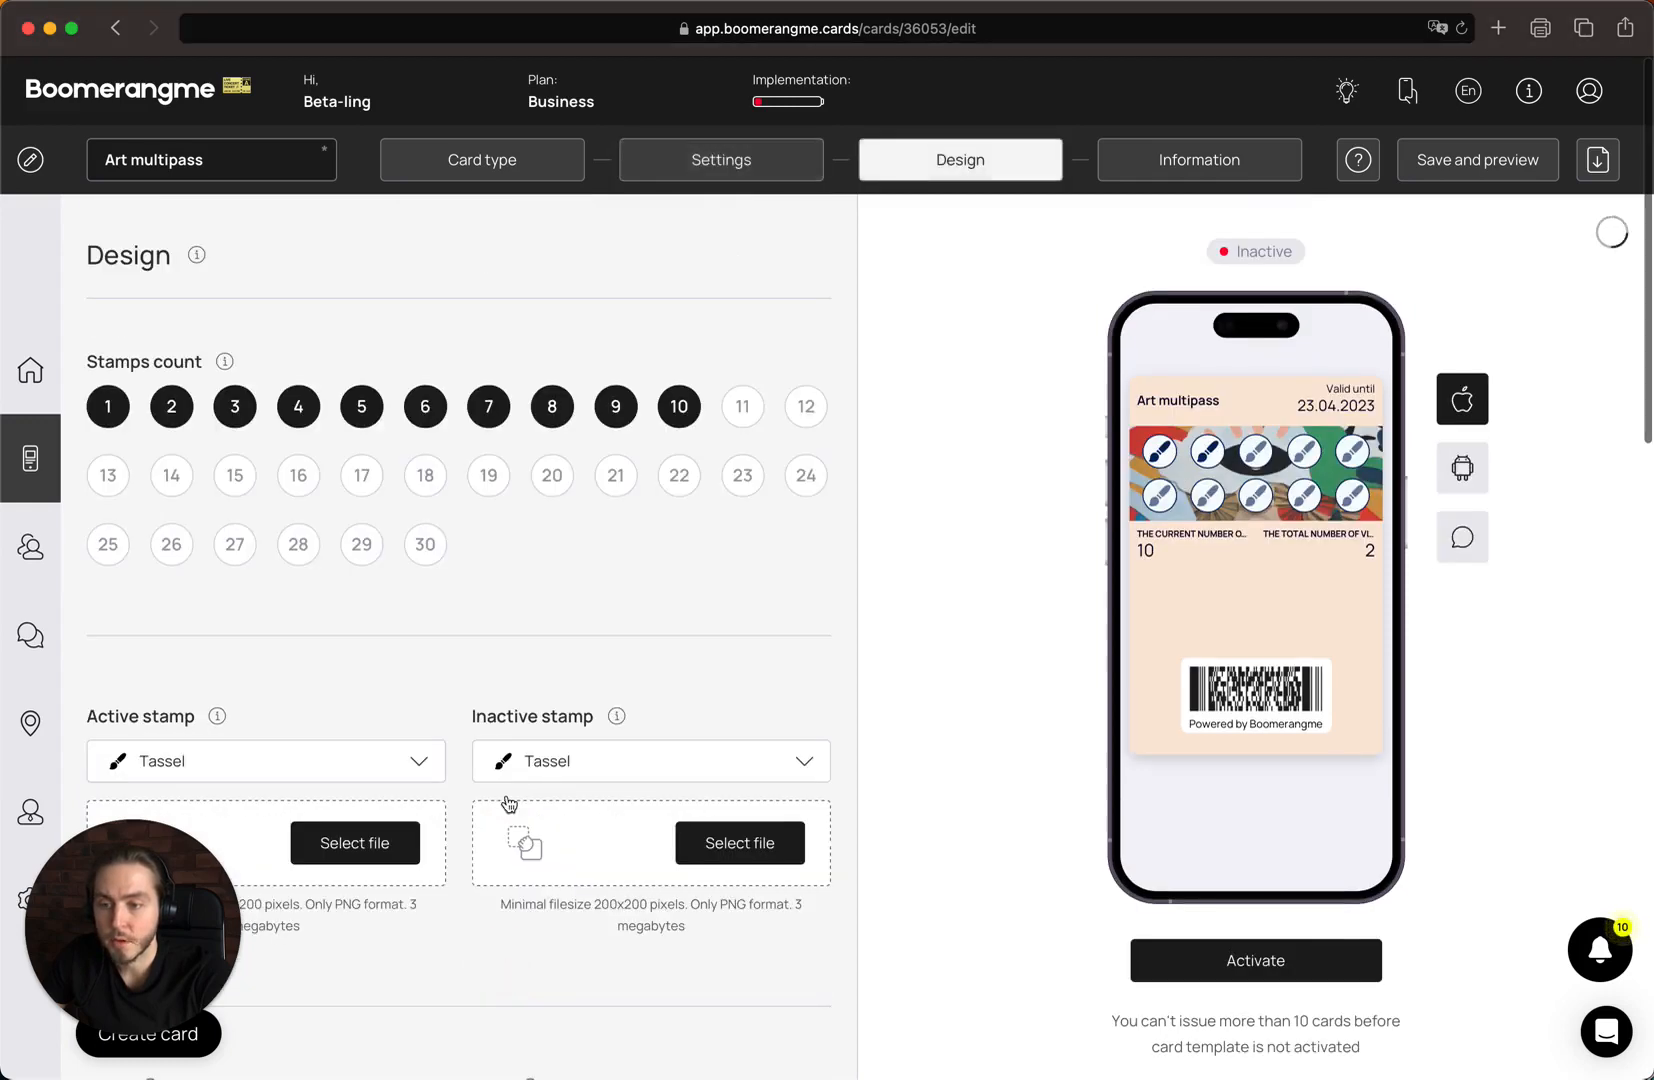
Set the card's stamps count to 15
scroll(521, 528, up, 2)
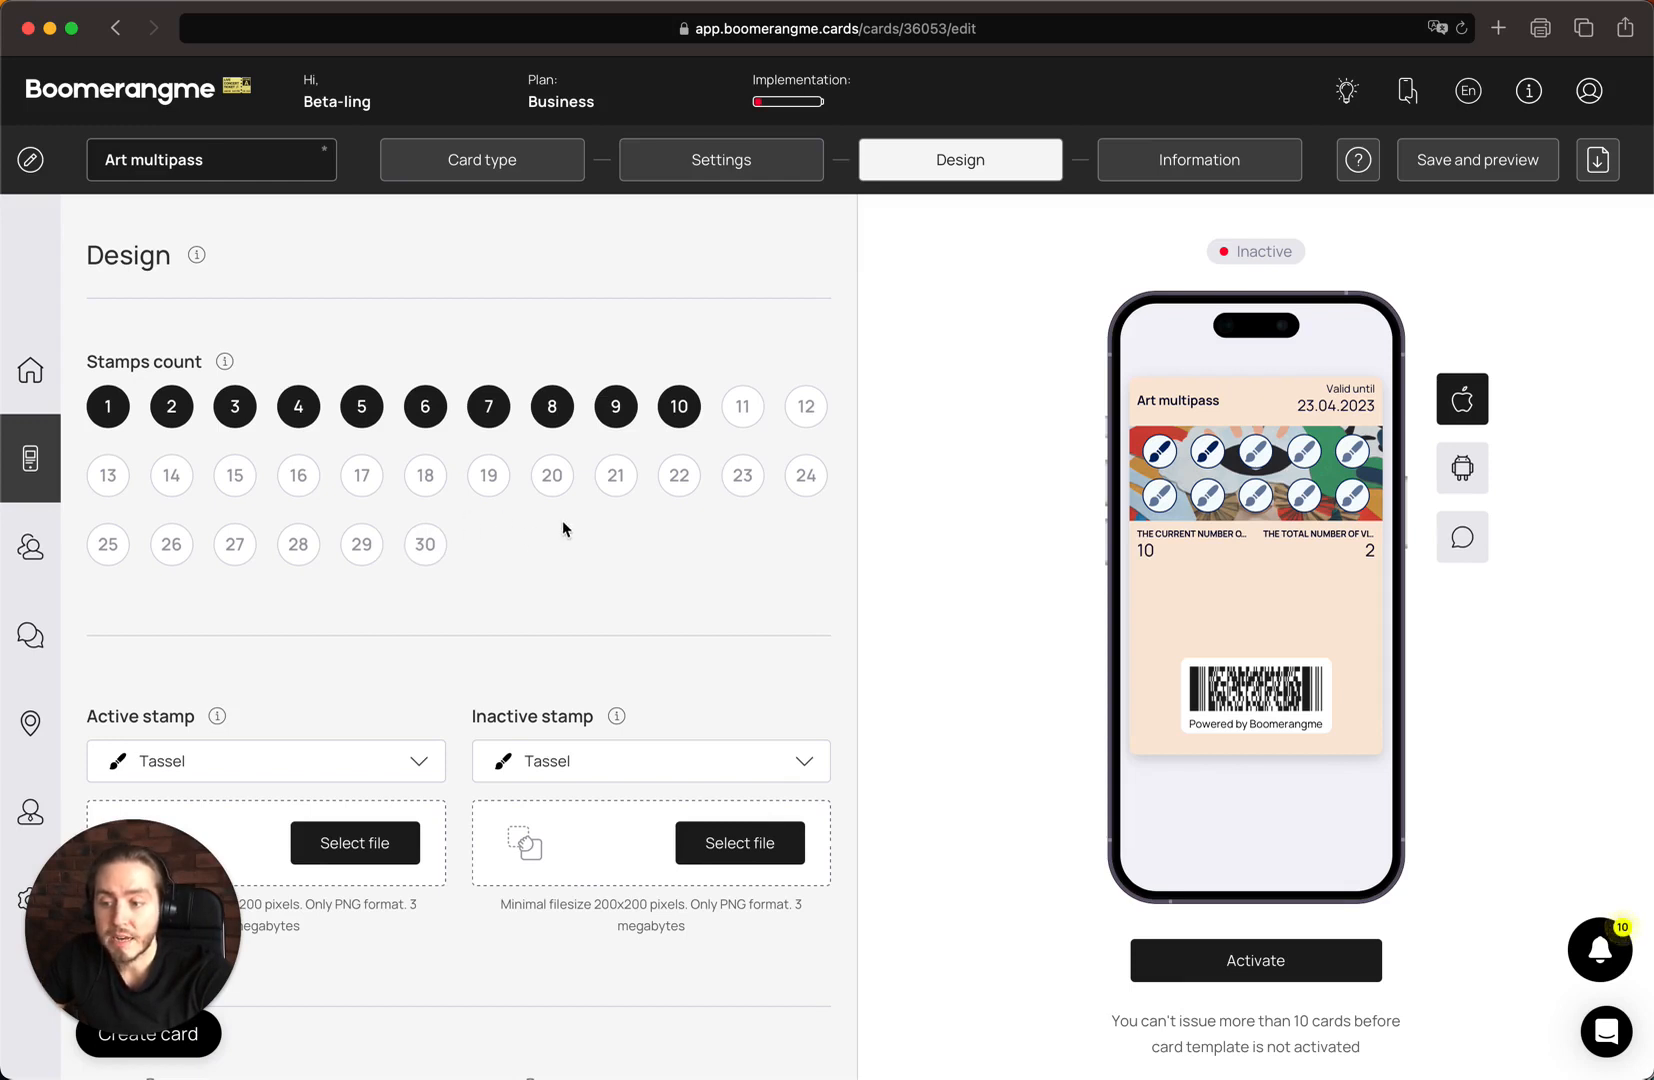
click(236, 472)
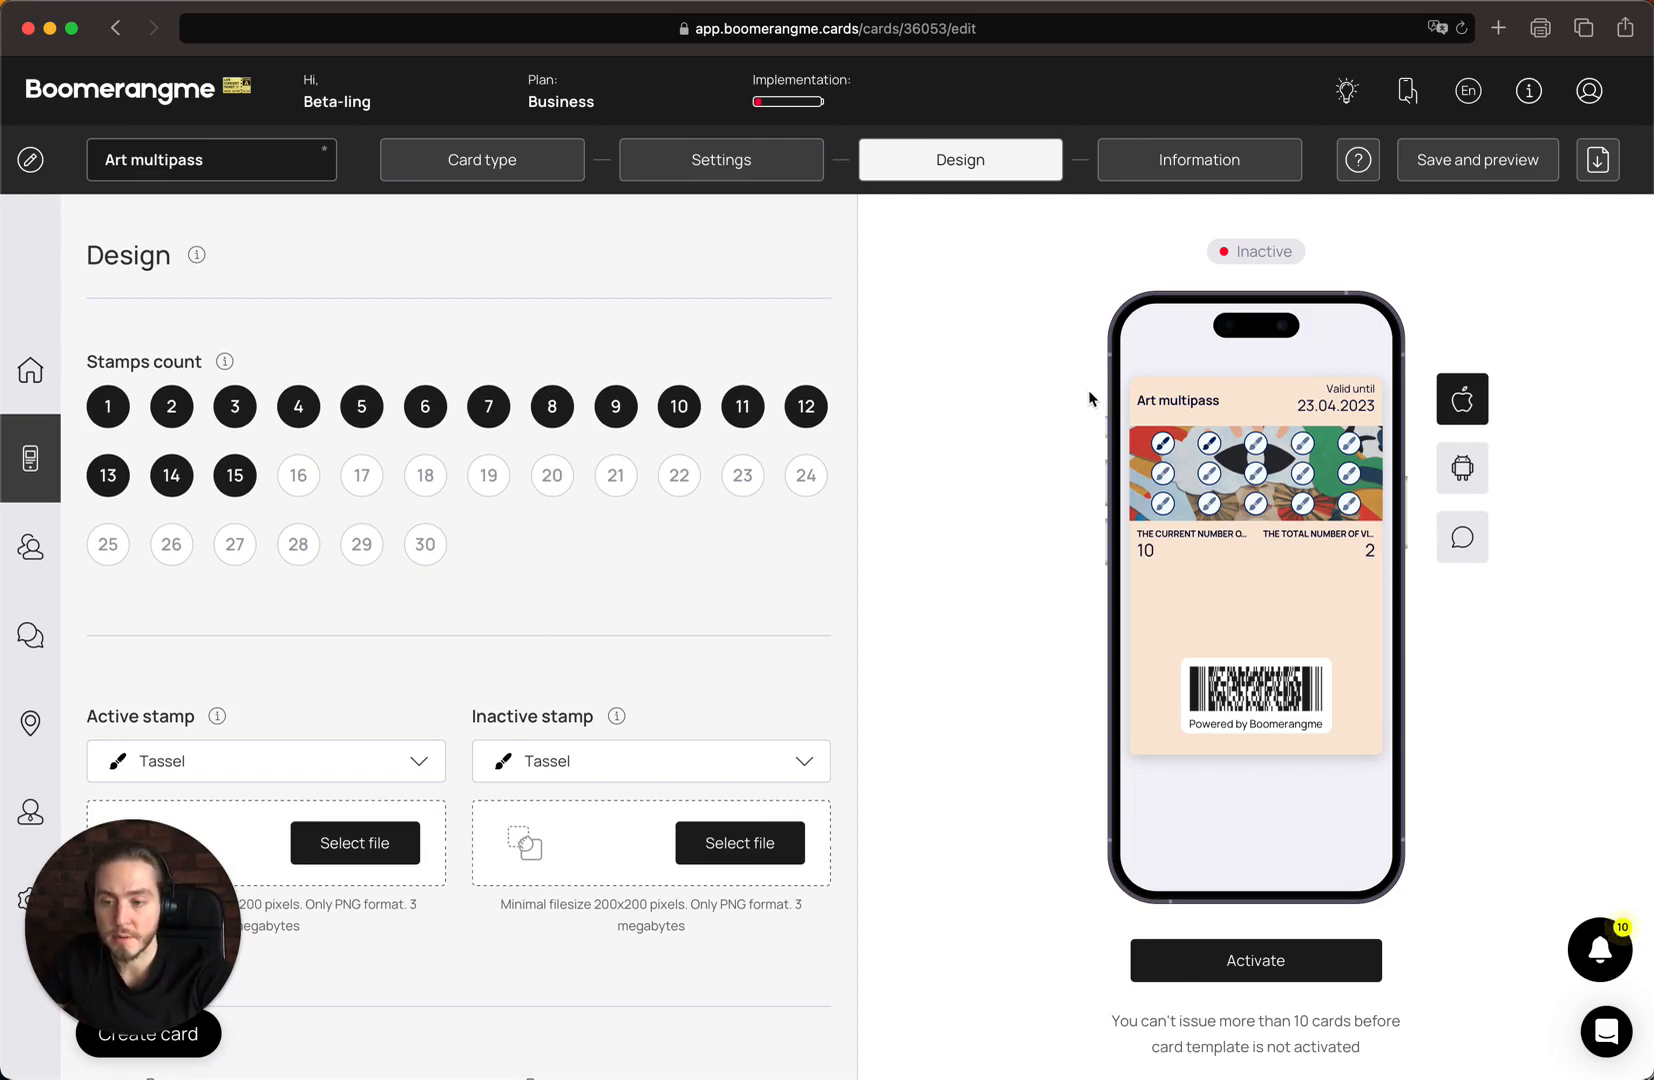
scroll(973, 510, down, 3)
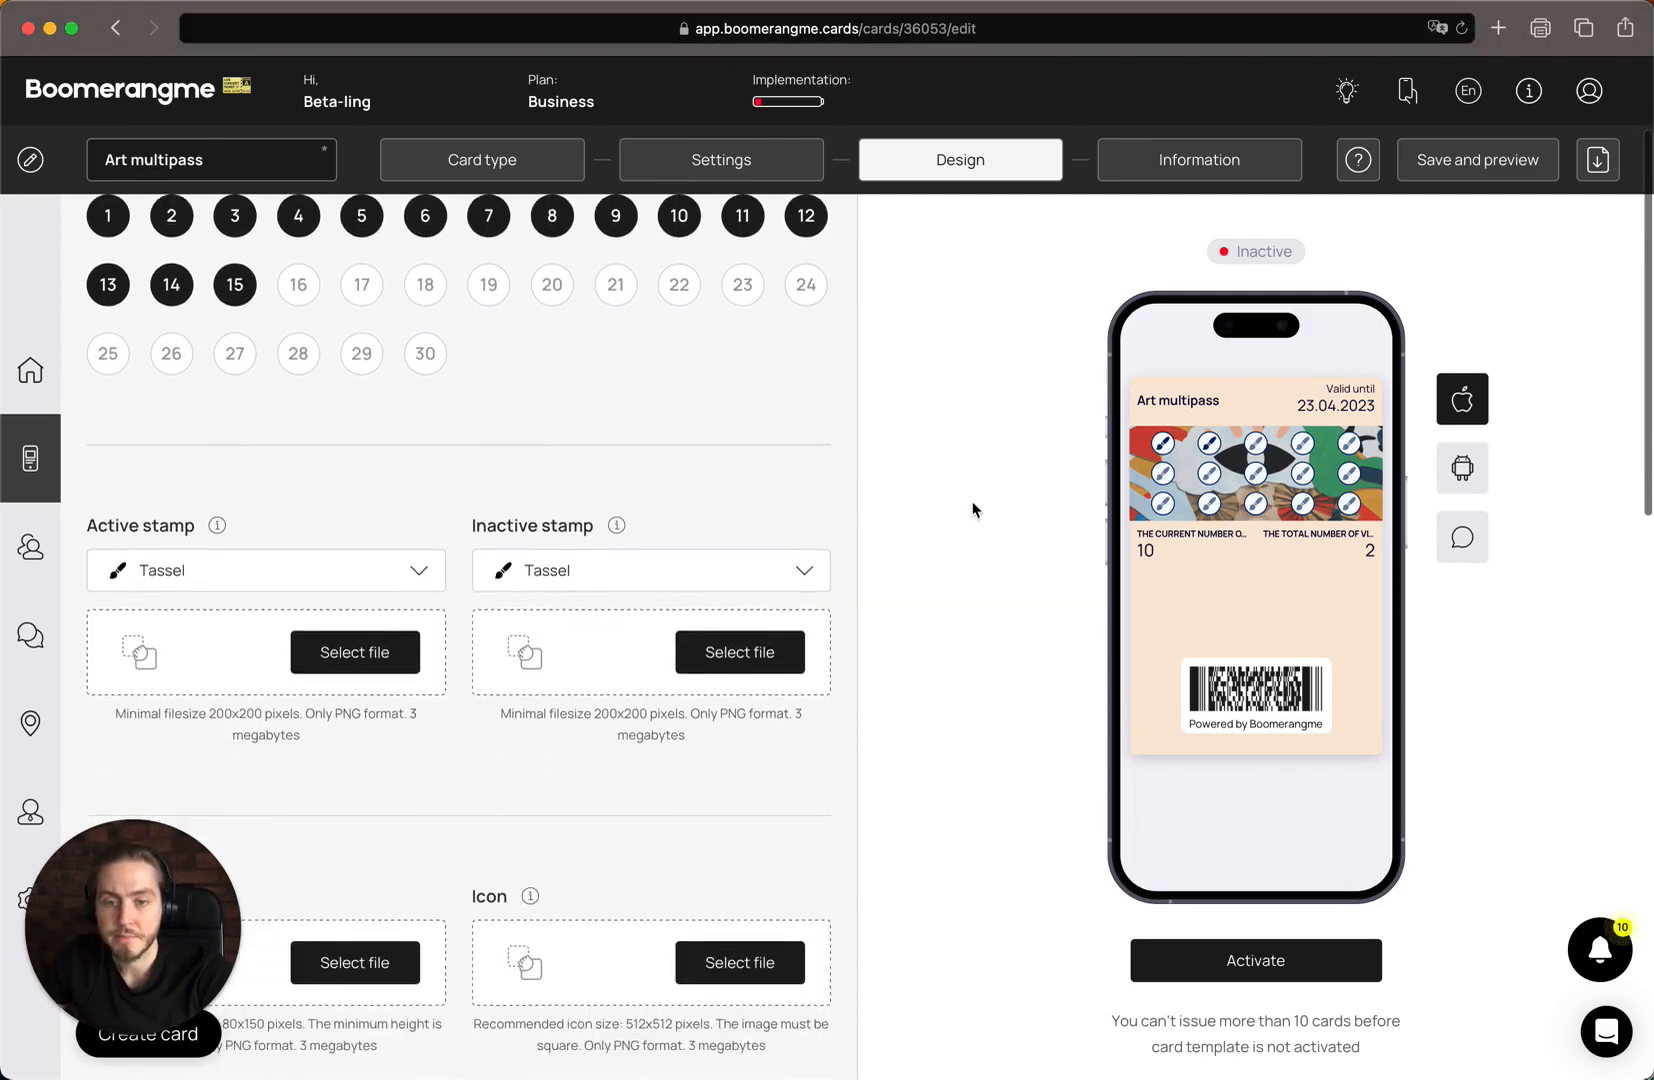
scroll(973, 510, up, 3)
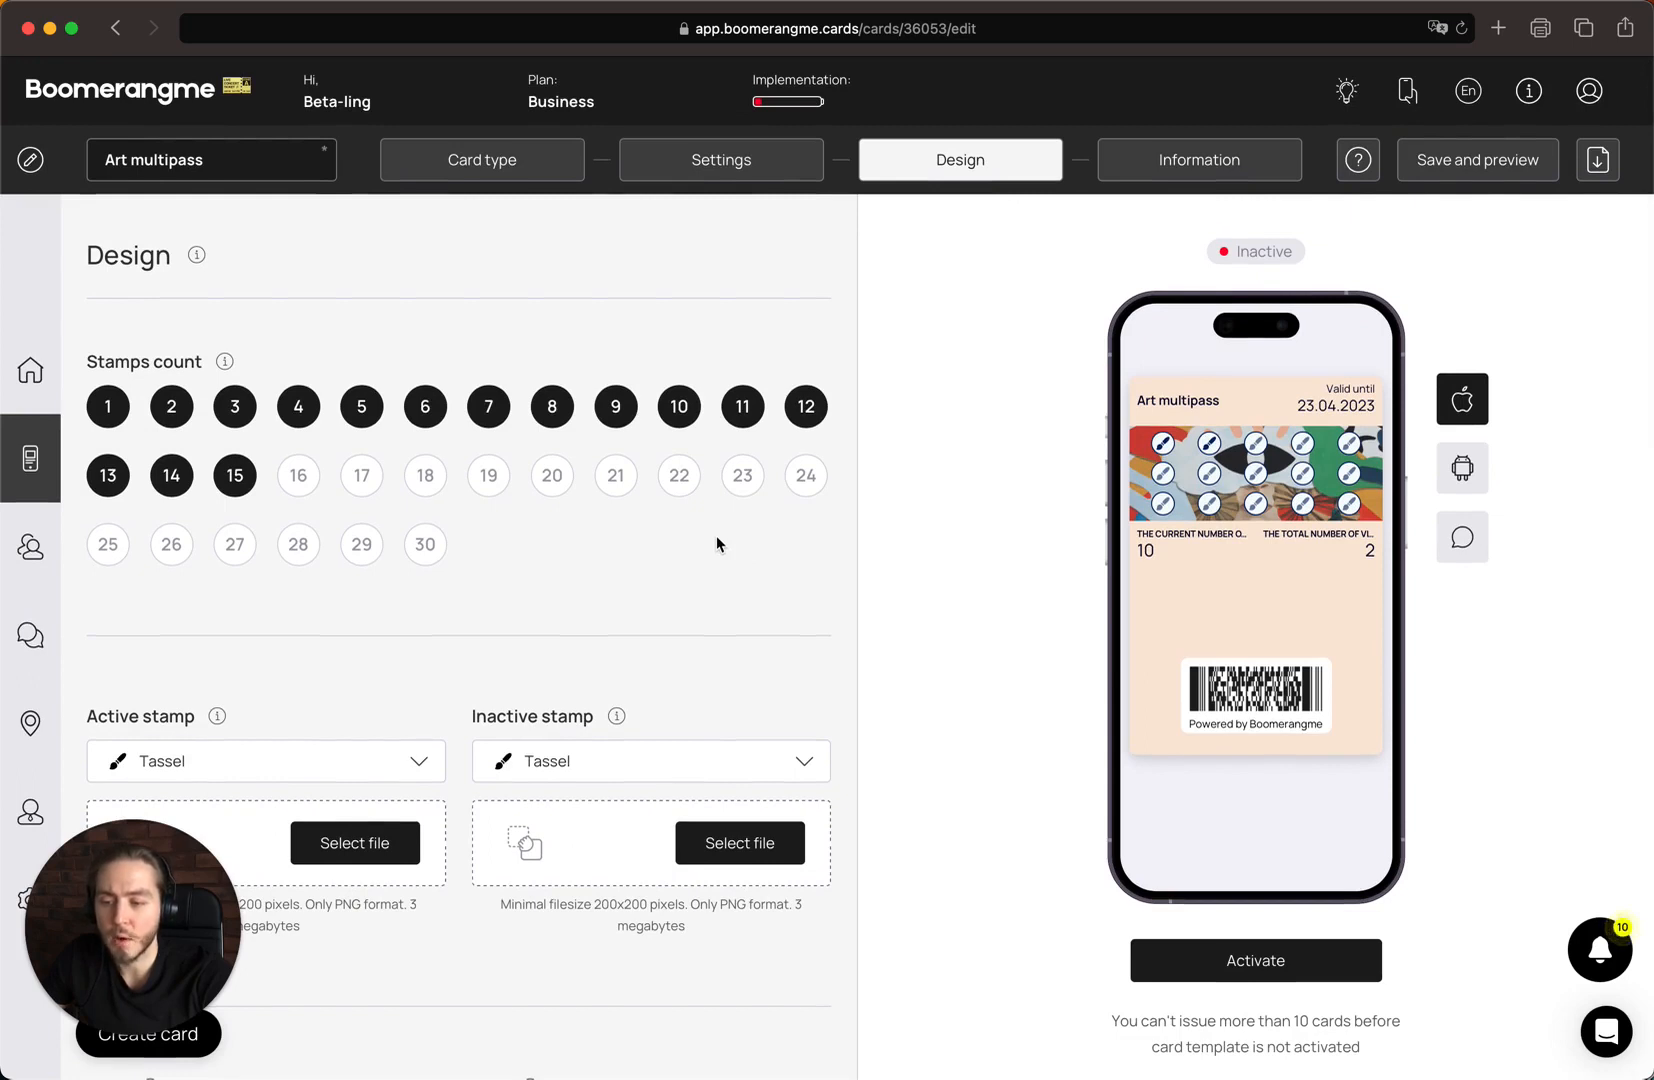
Browse the preset icons offered for the active stamp without choosing another one
scroll(717, 538, down, 2)
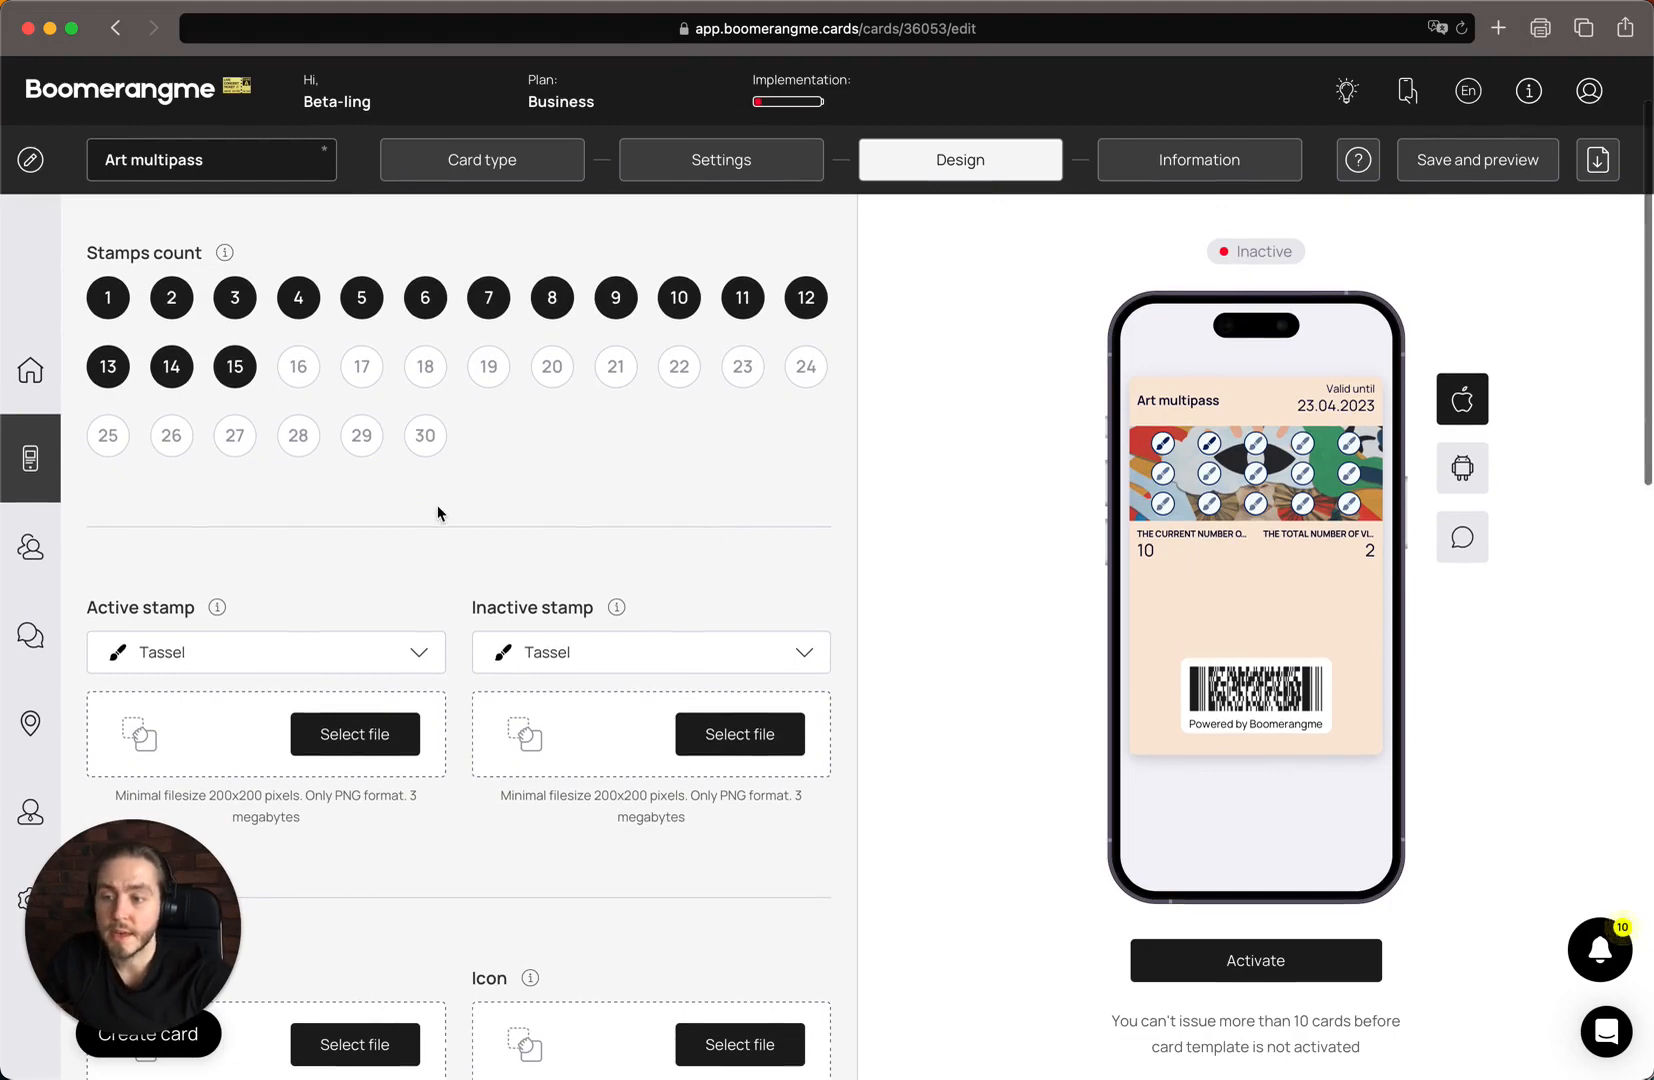
scroll(437, 507, down, 2)
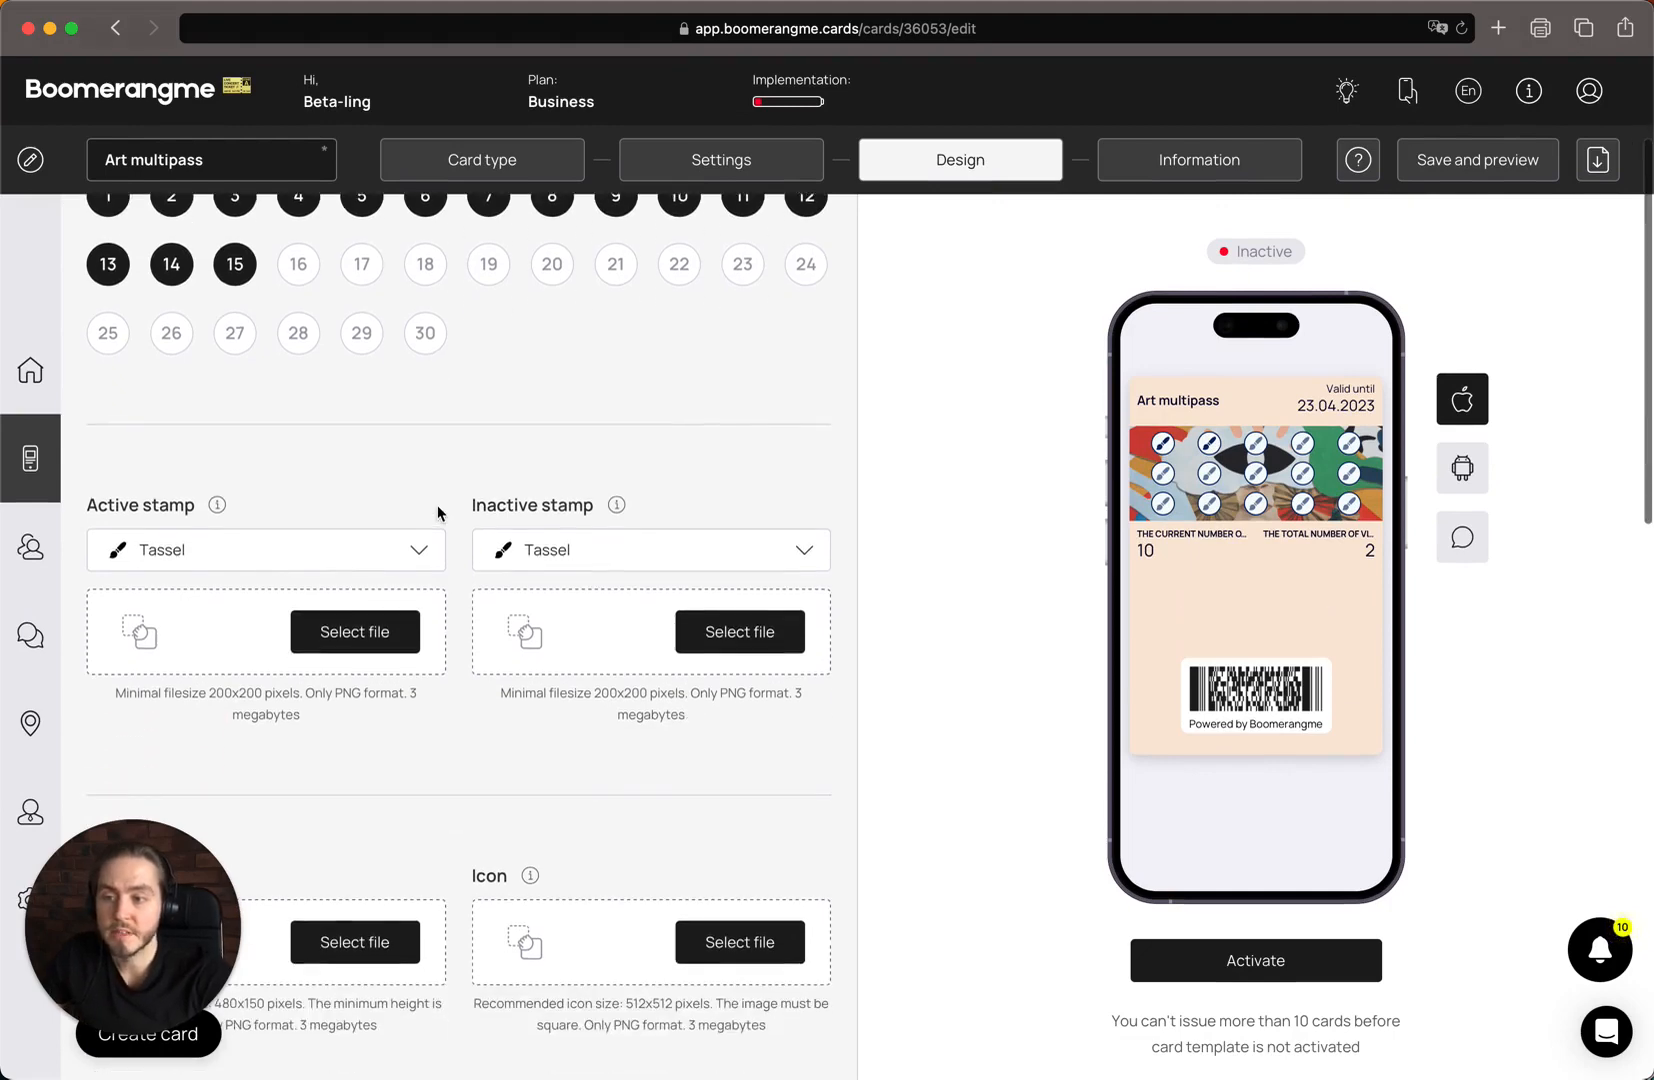
click(291, 557)
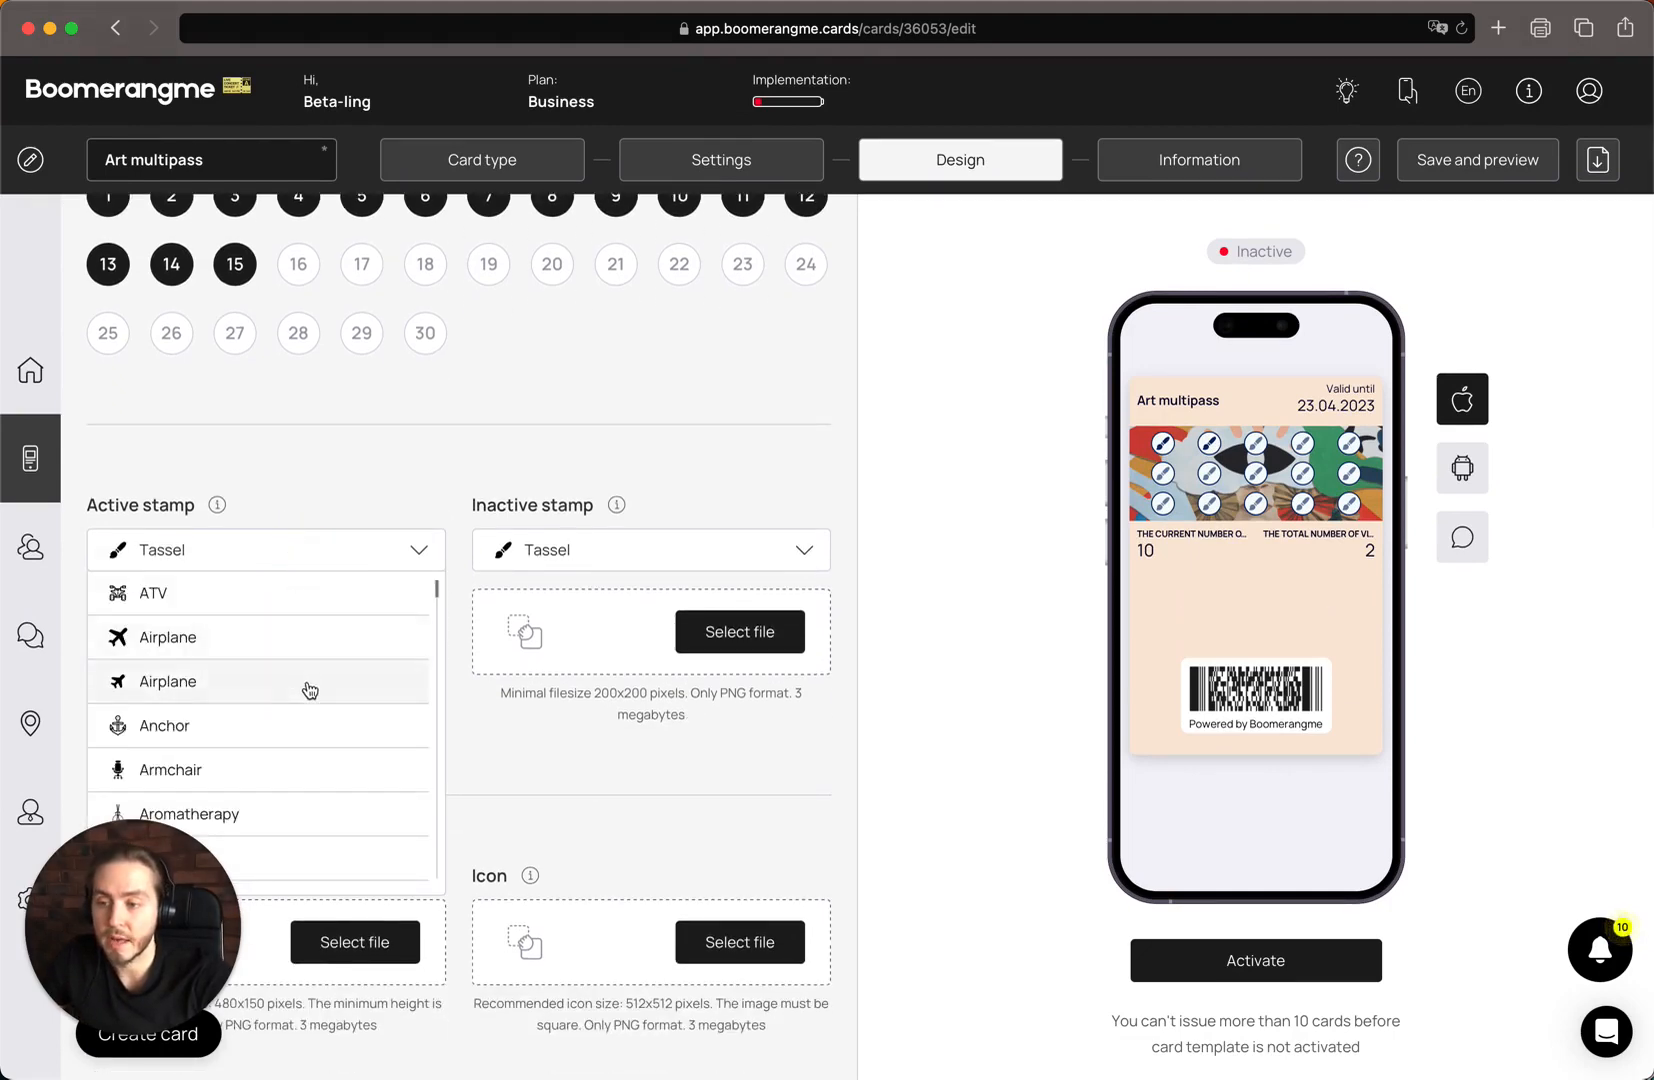
scroll(310, 690, down, 3)
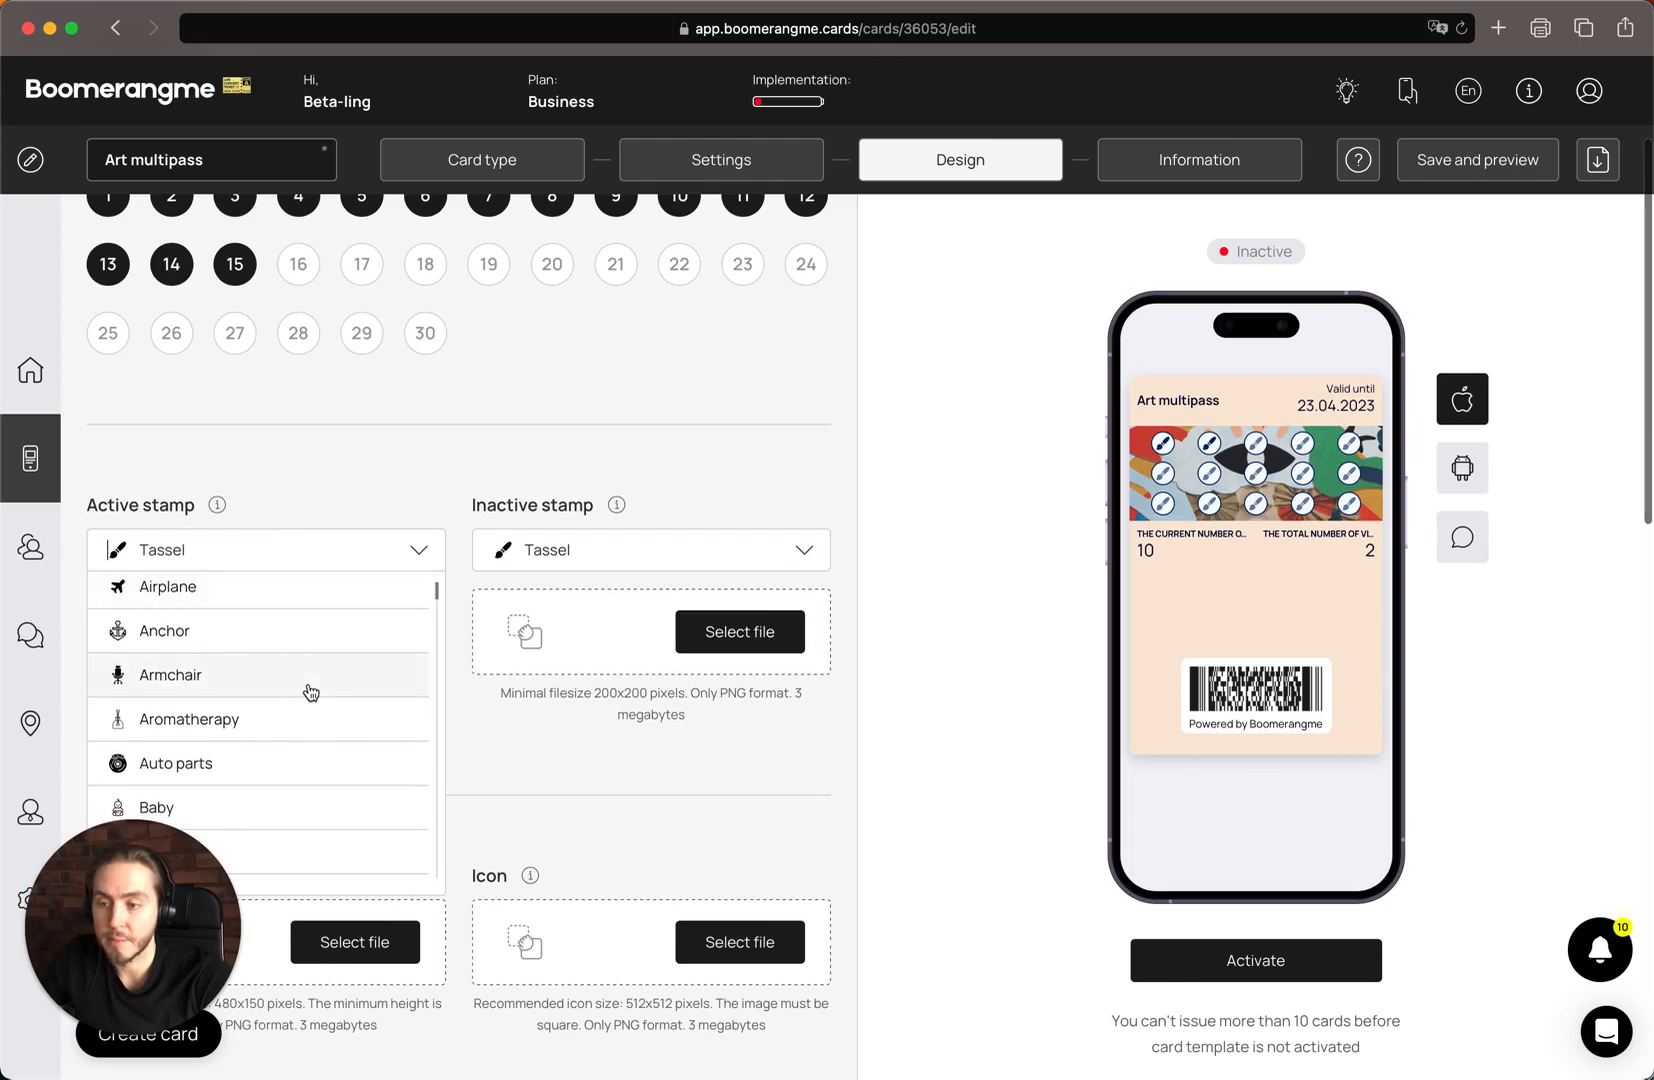
click(731, 469)
Upload "App Store iOS.png" from the icons folder as the active stamp image and save its default crop
scroll(580, 584, down, 2)
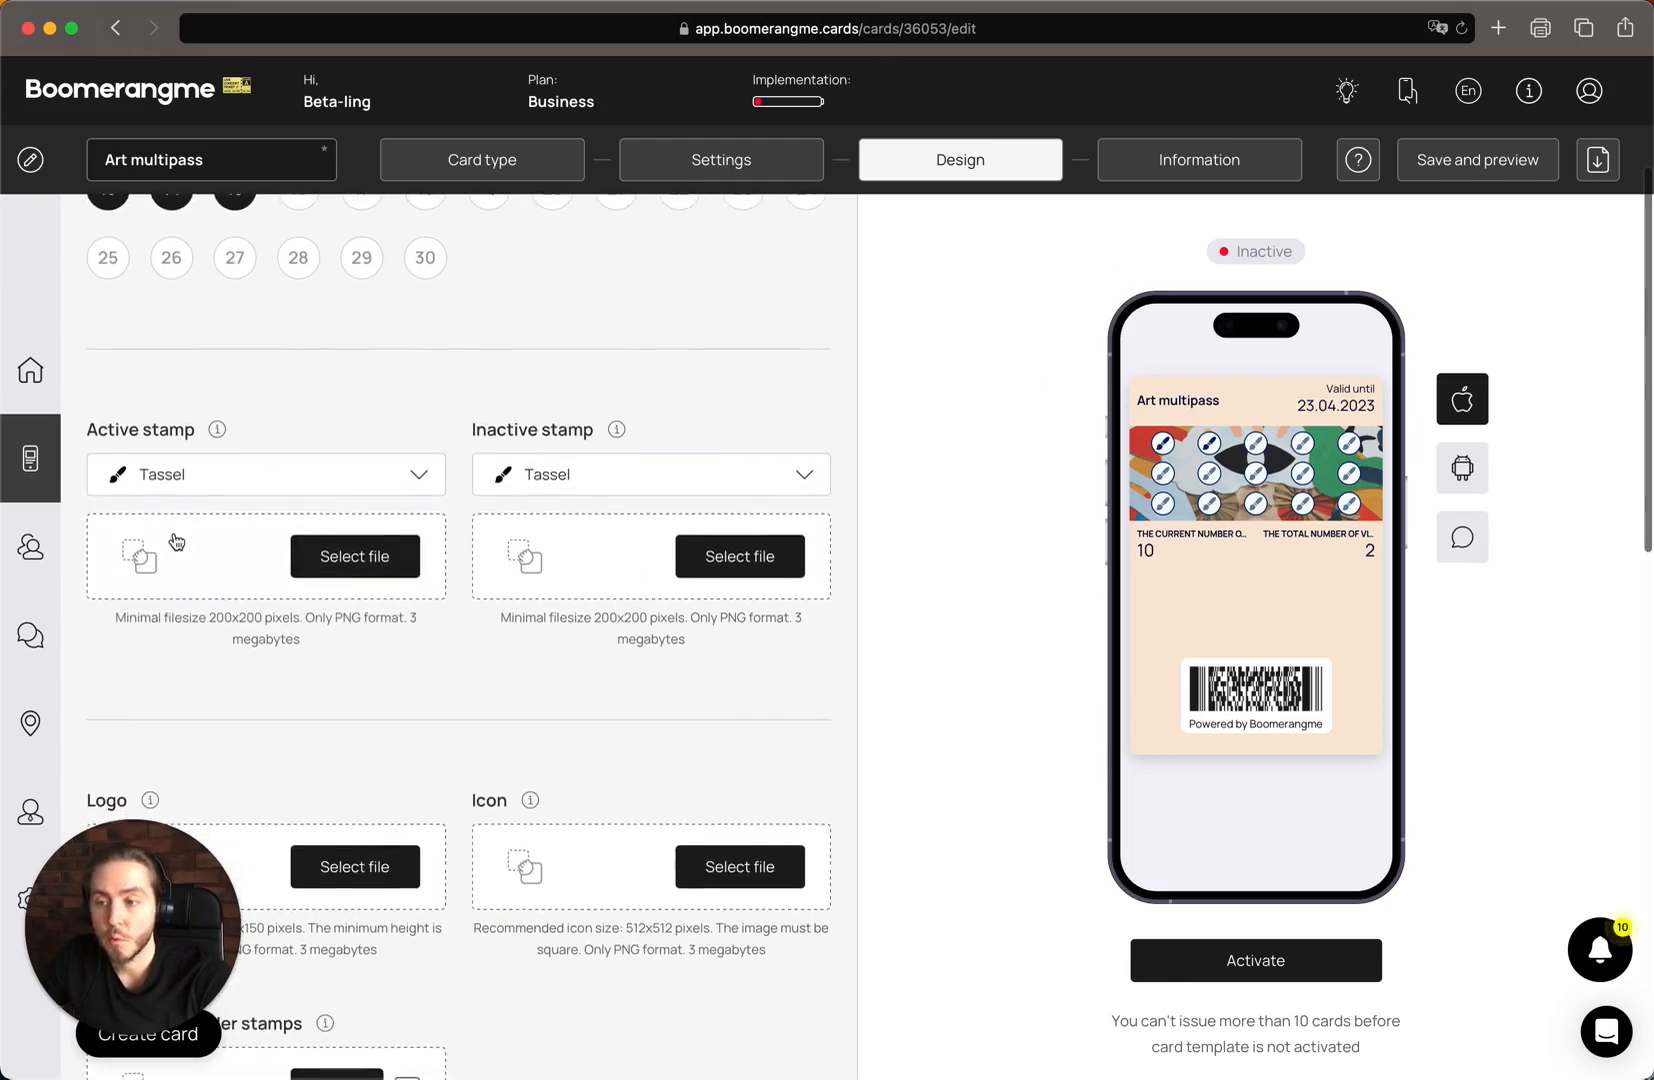
click(212, 578)
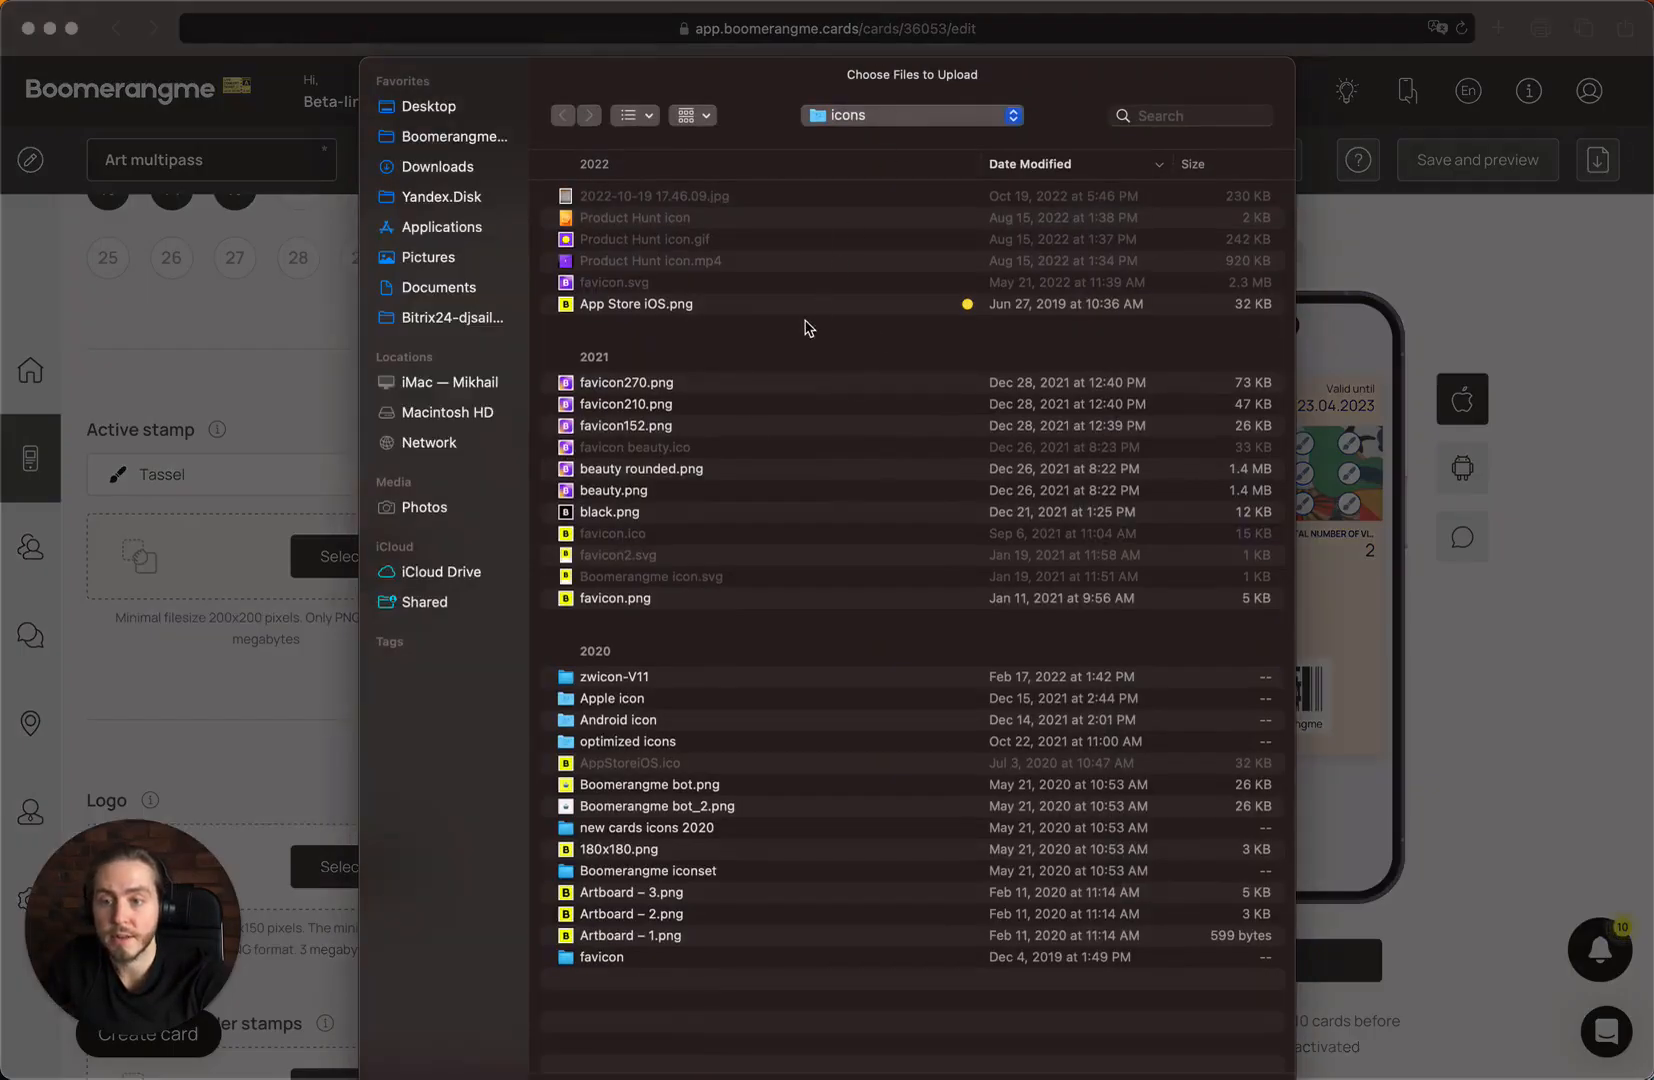
double_click(720, 304)
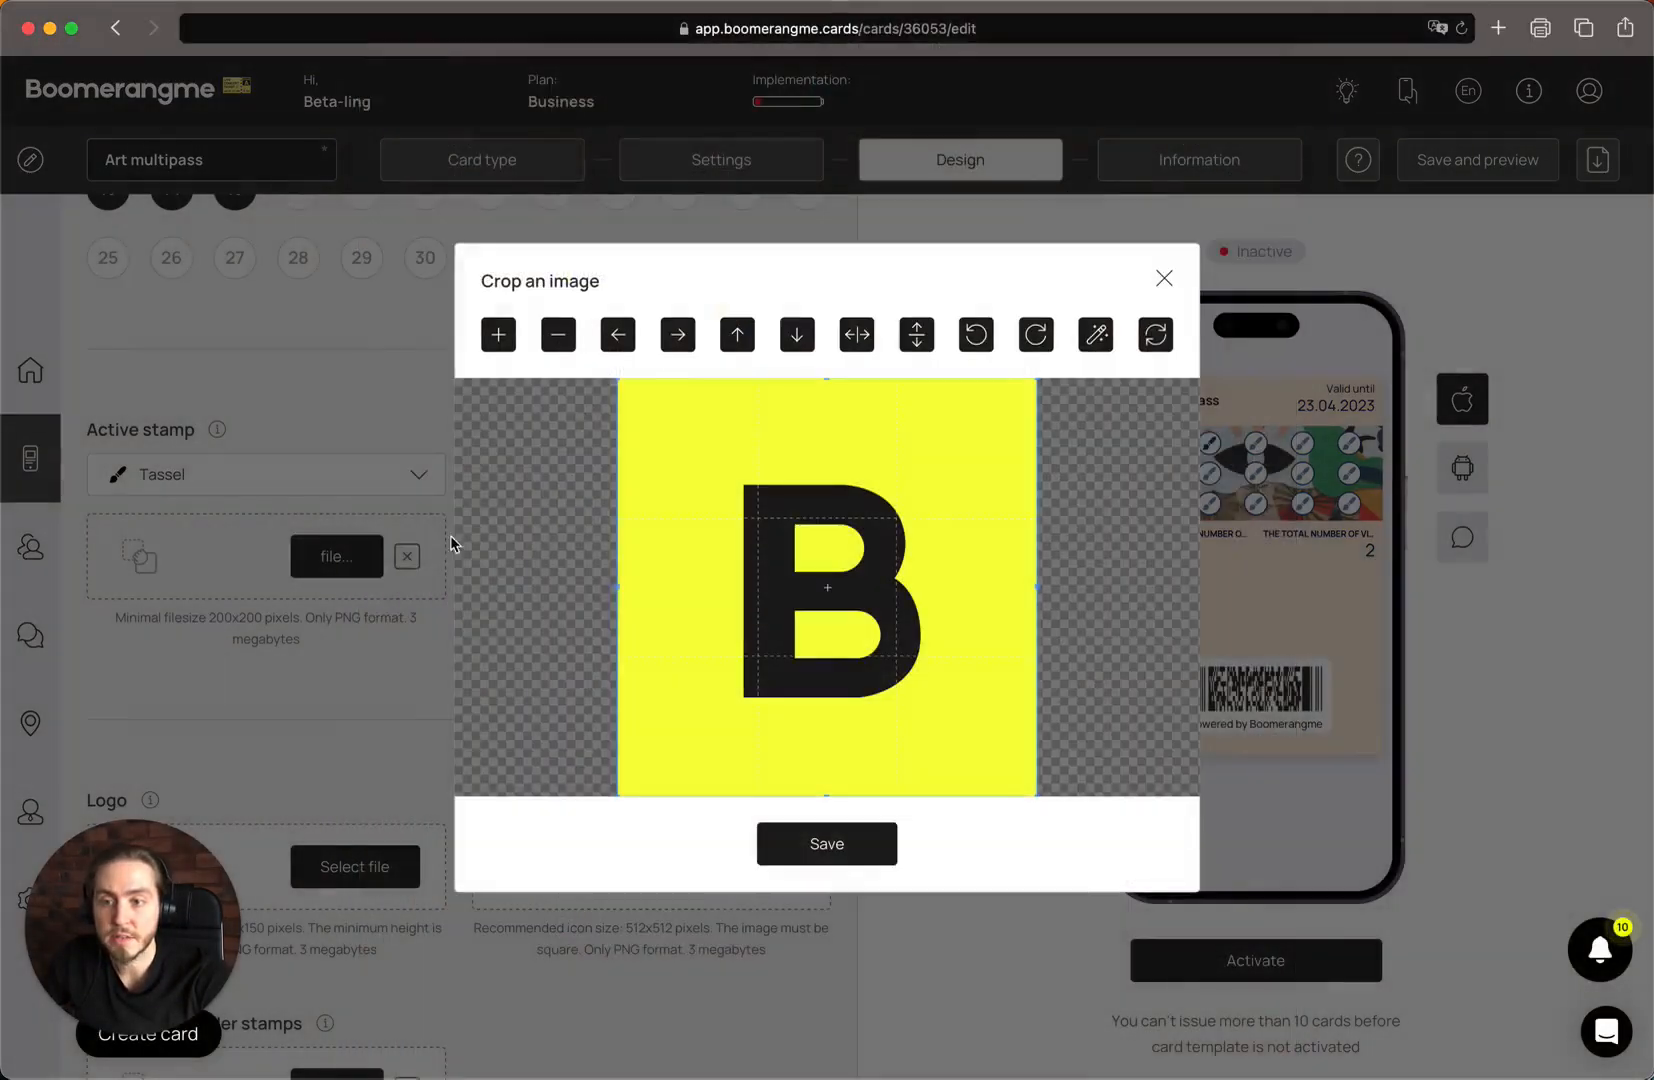
click(858, 845)
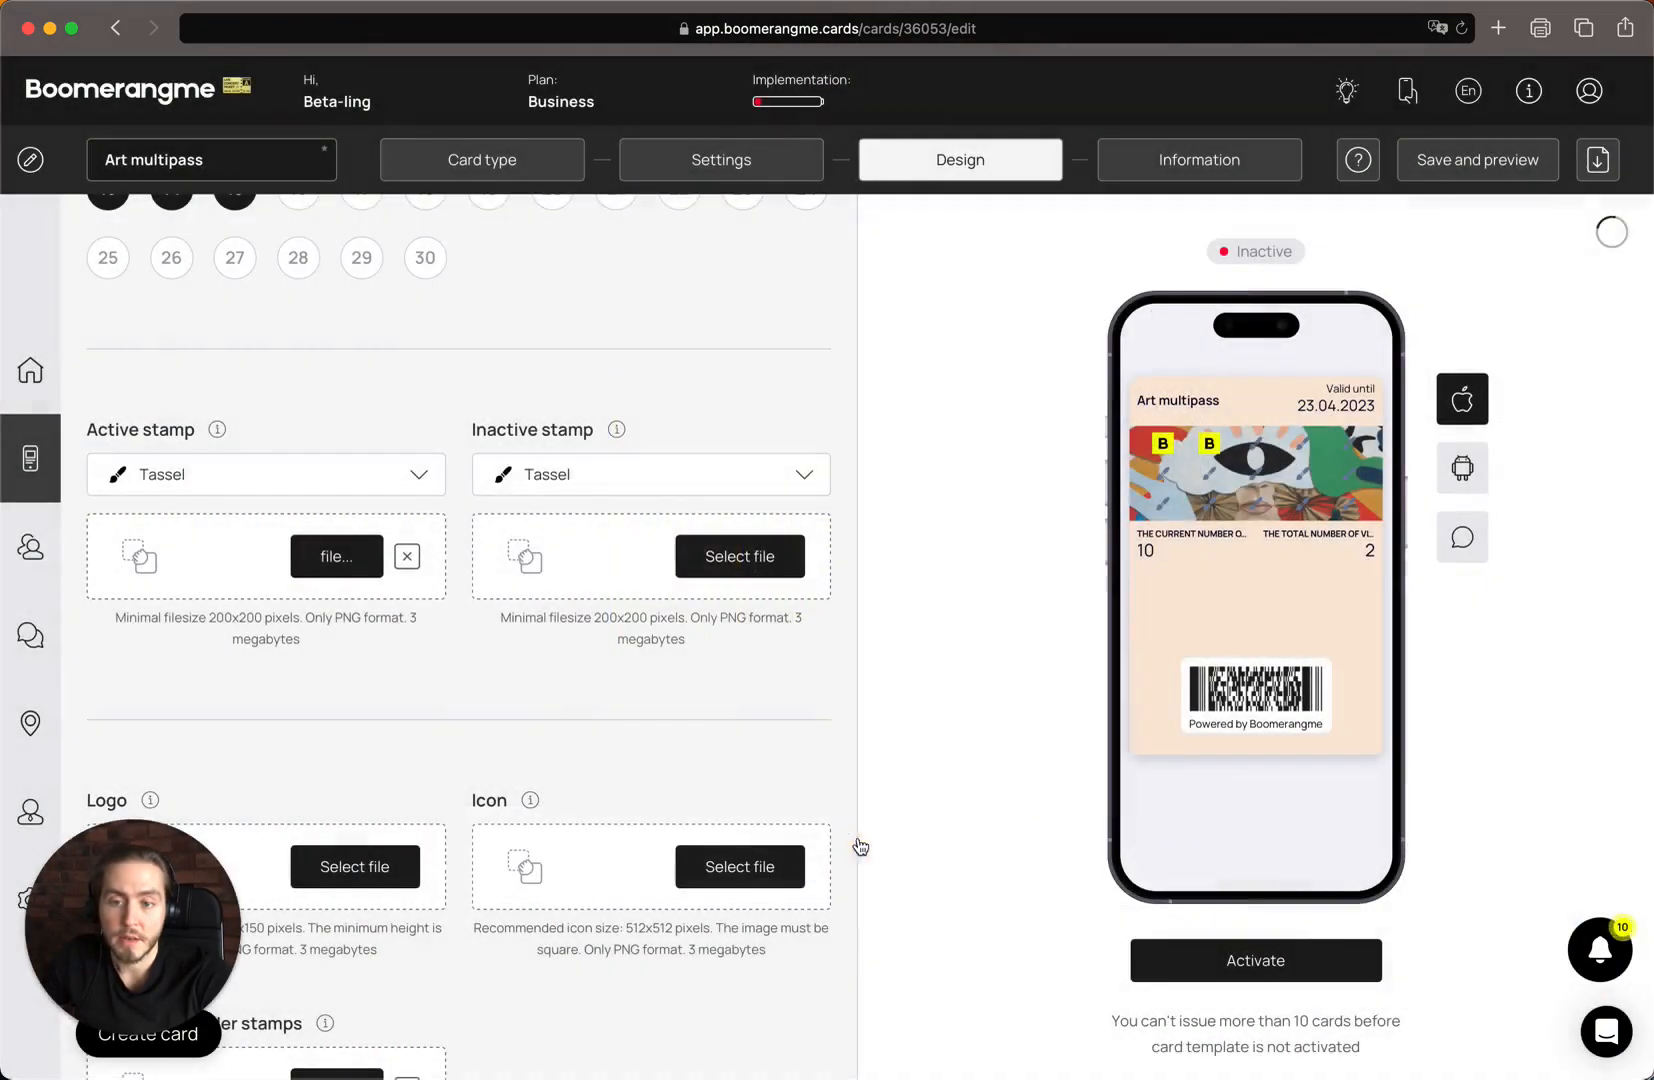
Upload "black.png" from the icons folder as the inactive stamp image and save its default crop
click(742, 566)
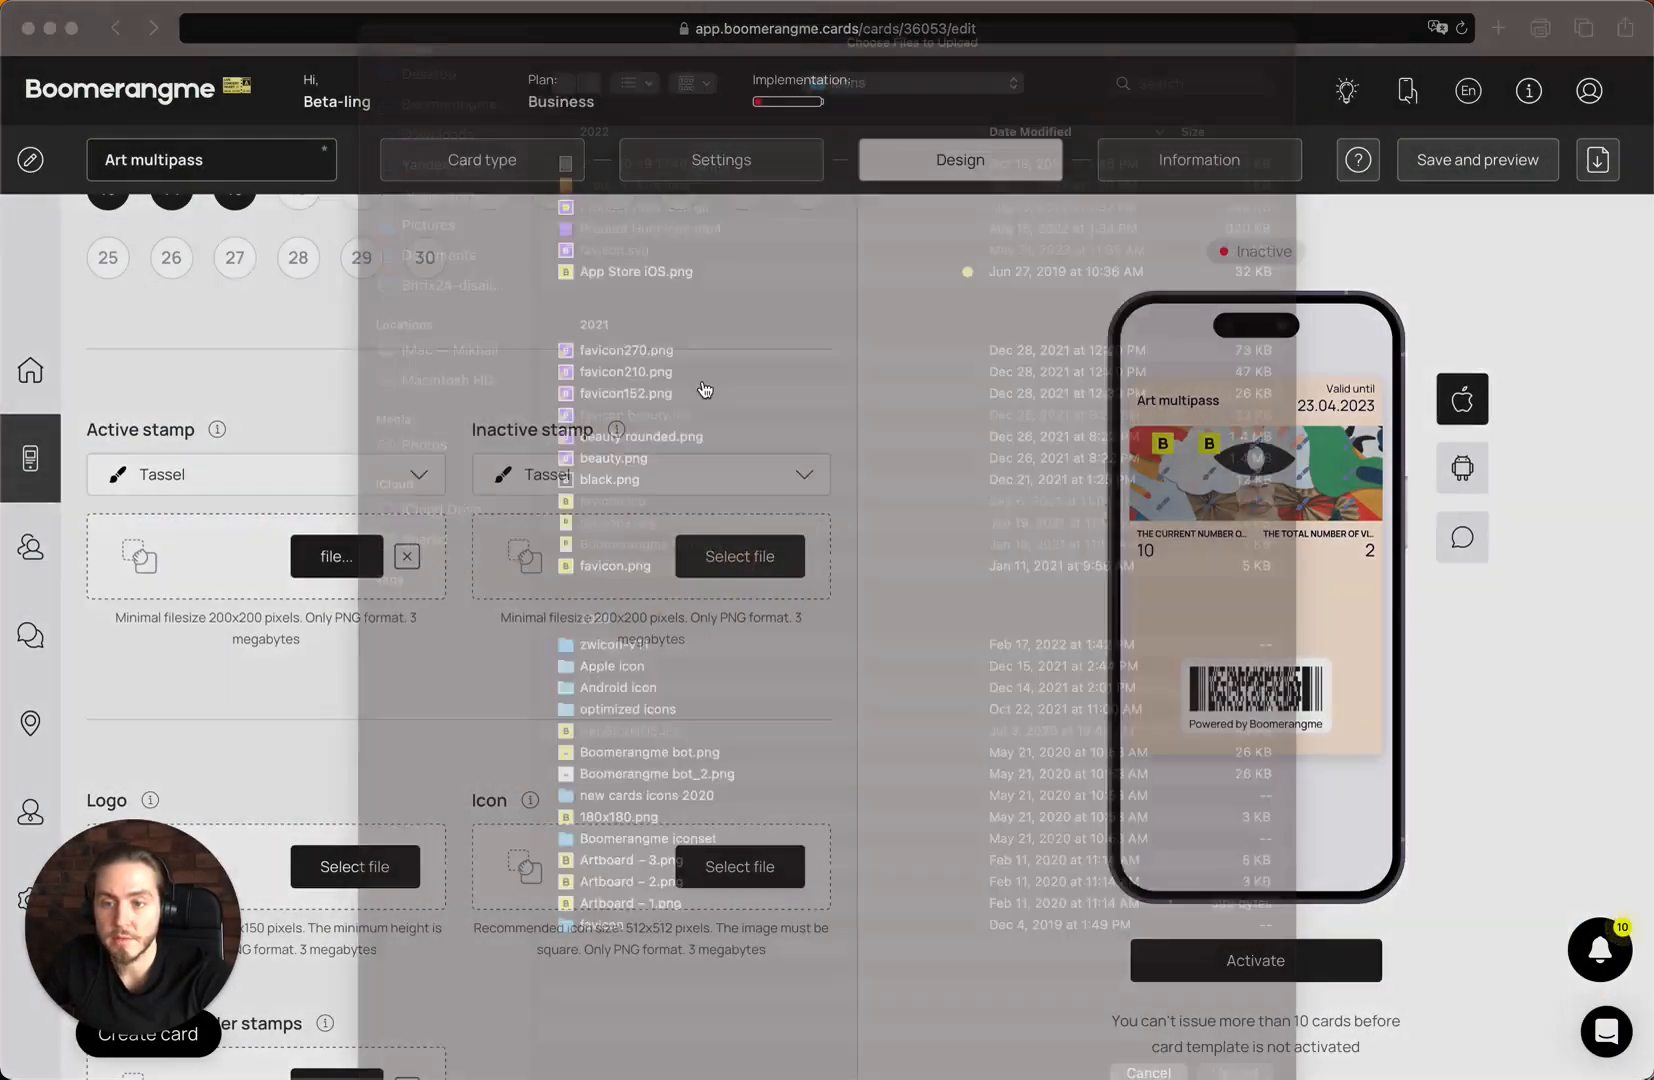
click(677, 516)
double_click(677, 516)
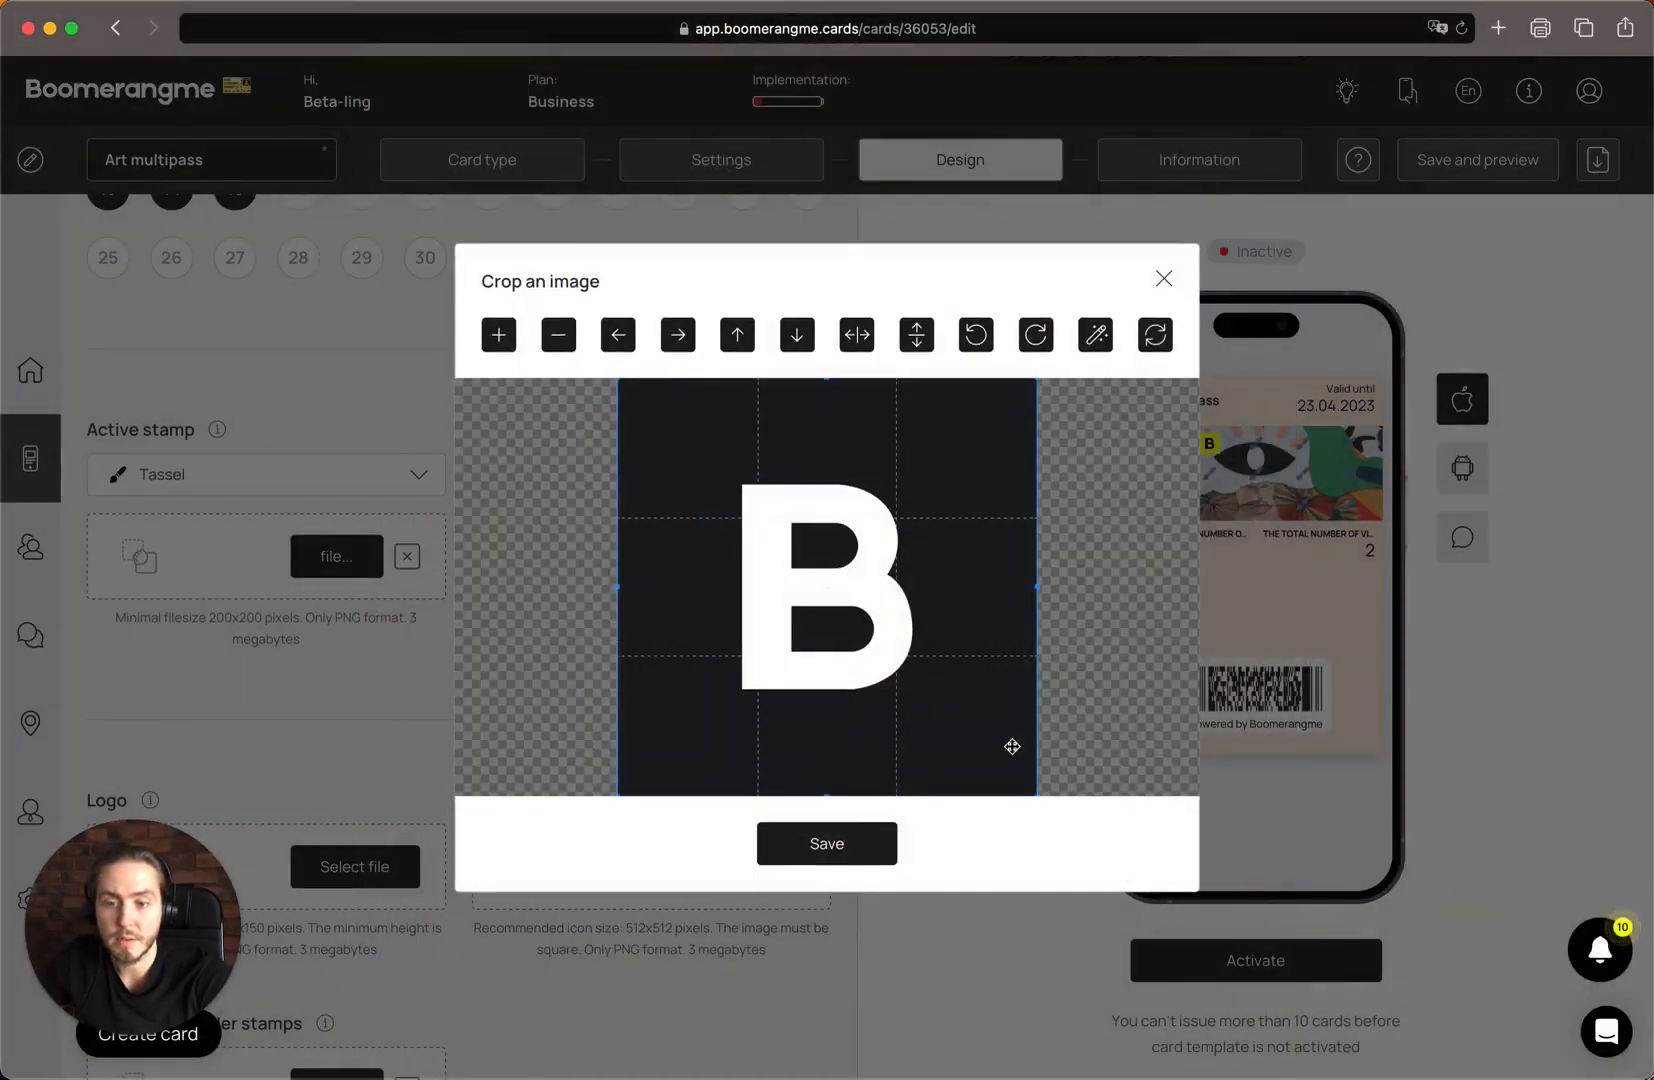
click(830, 845)
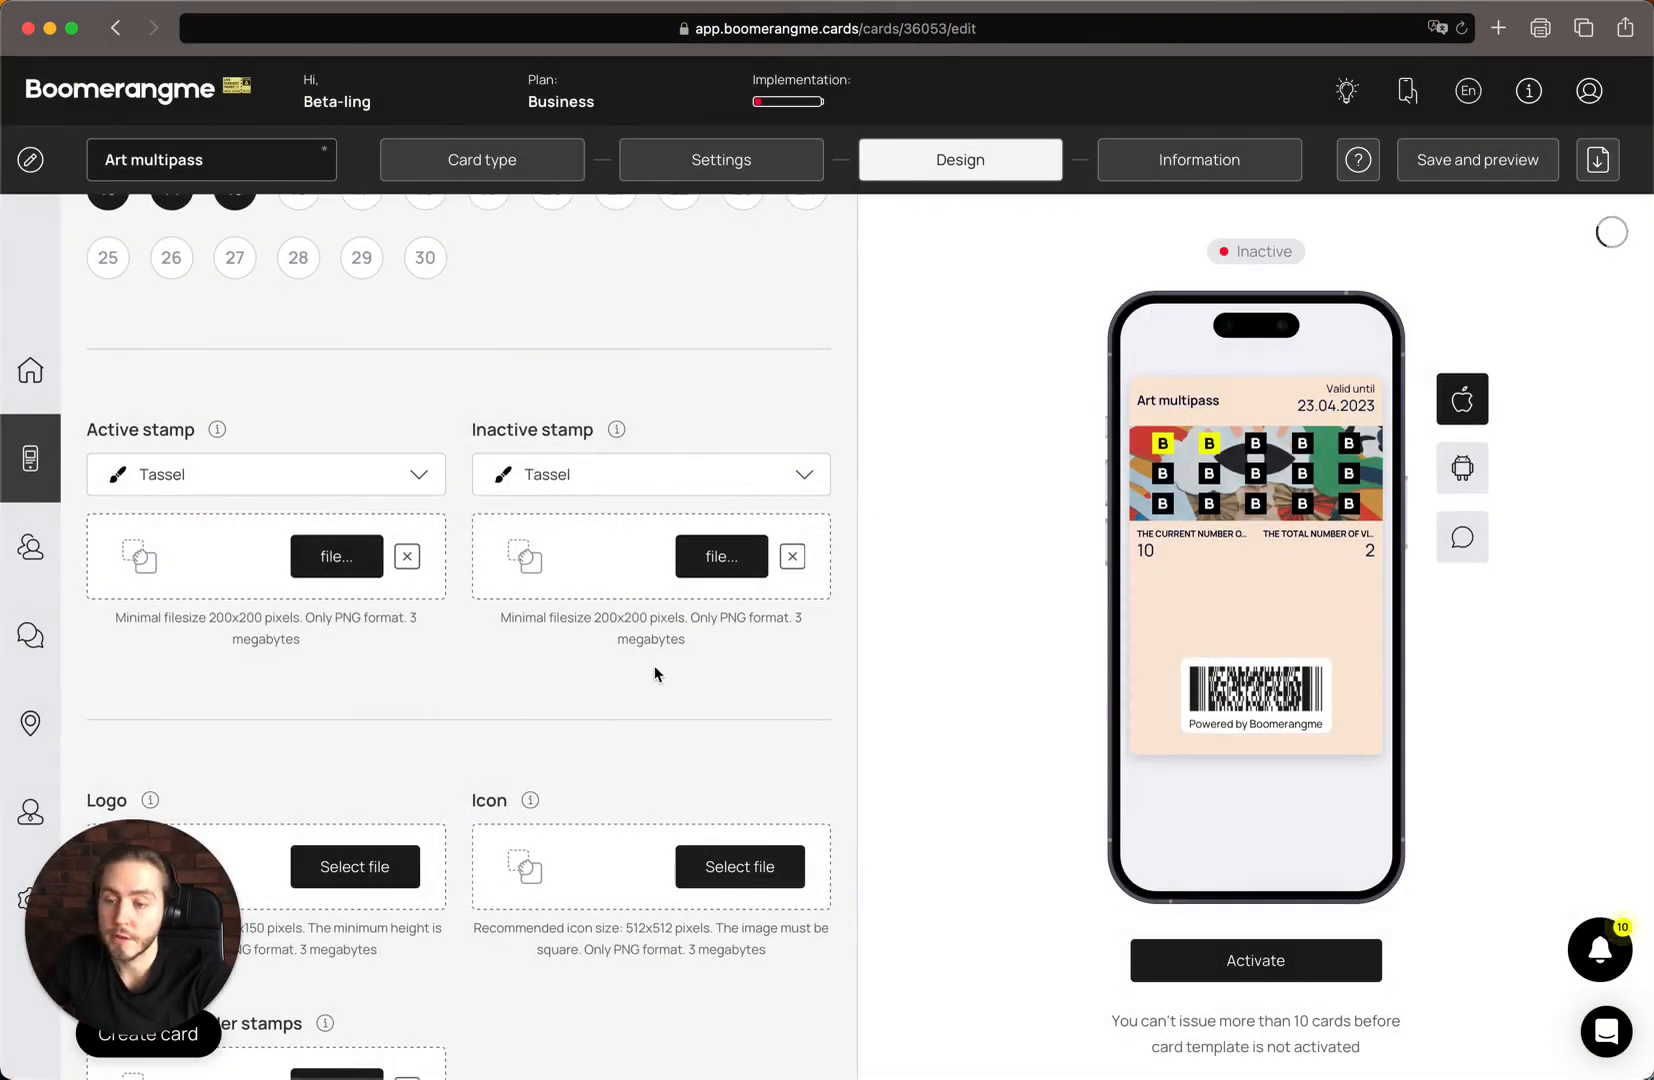
Upload "logo black.png" from the logo folder as the card's logo and save its default crop
scroll(654, 668, down, 5)
click(143, 485)
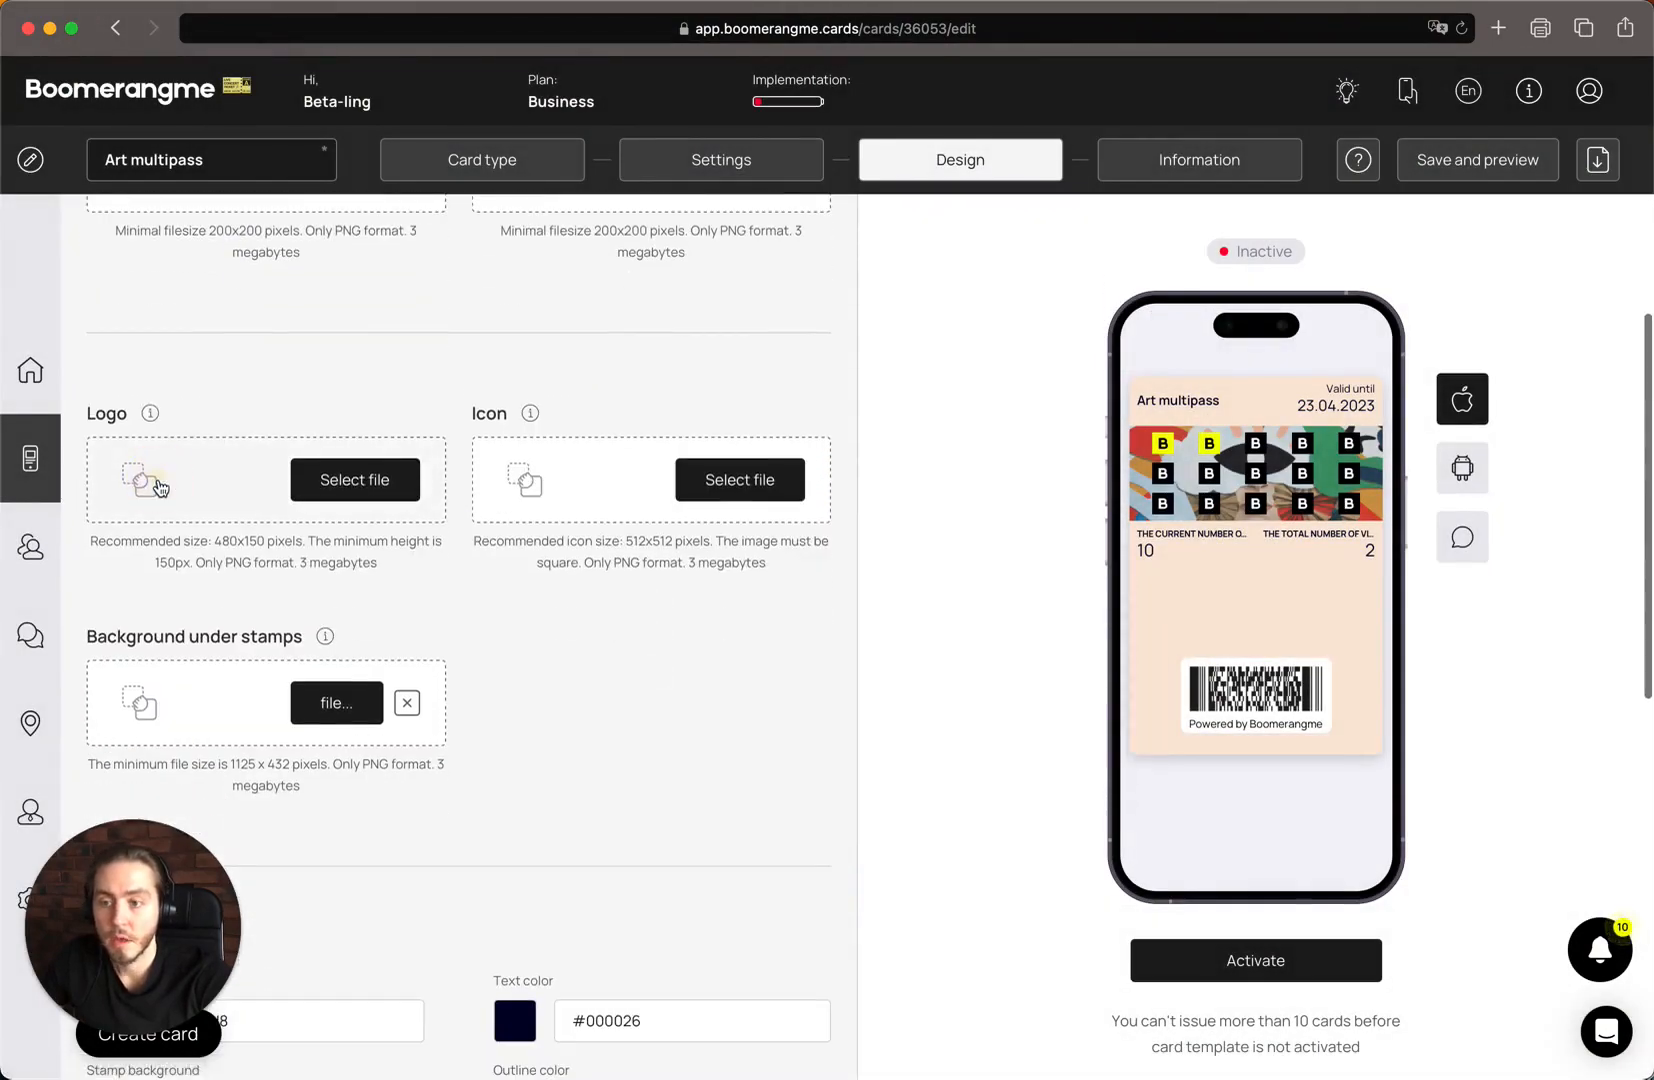
click(838, 120)
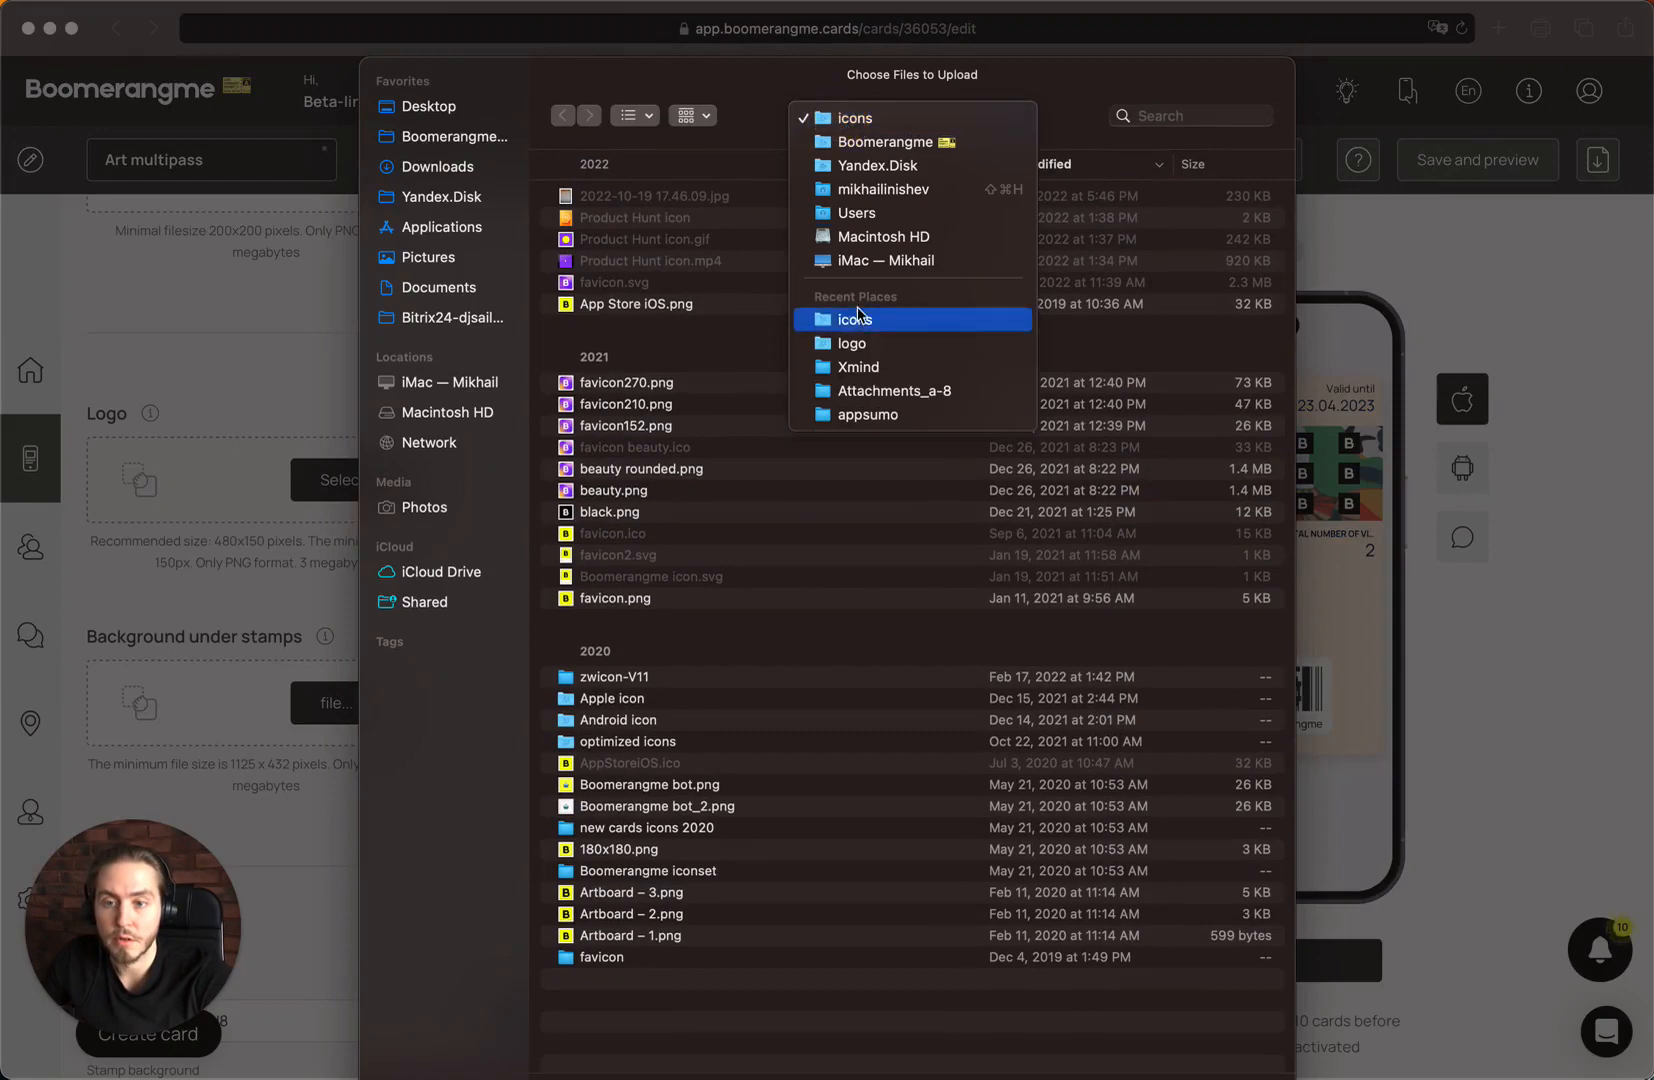
click(852, 344)
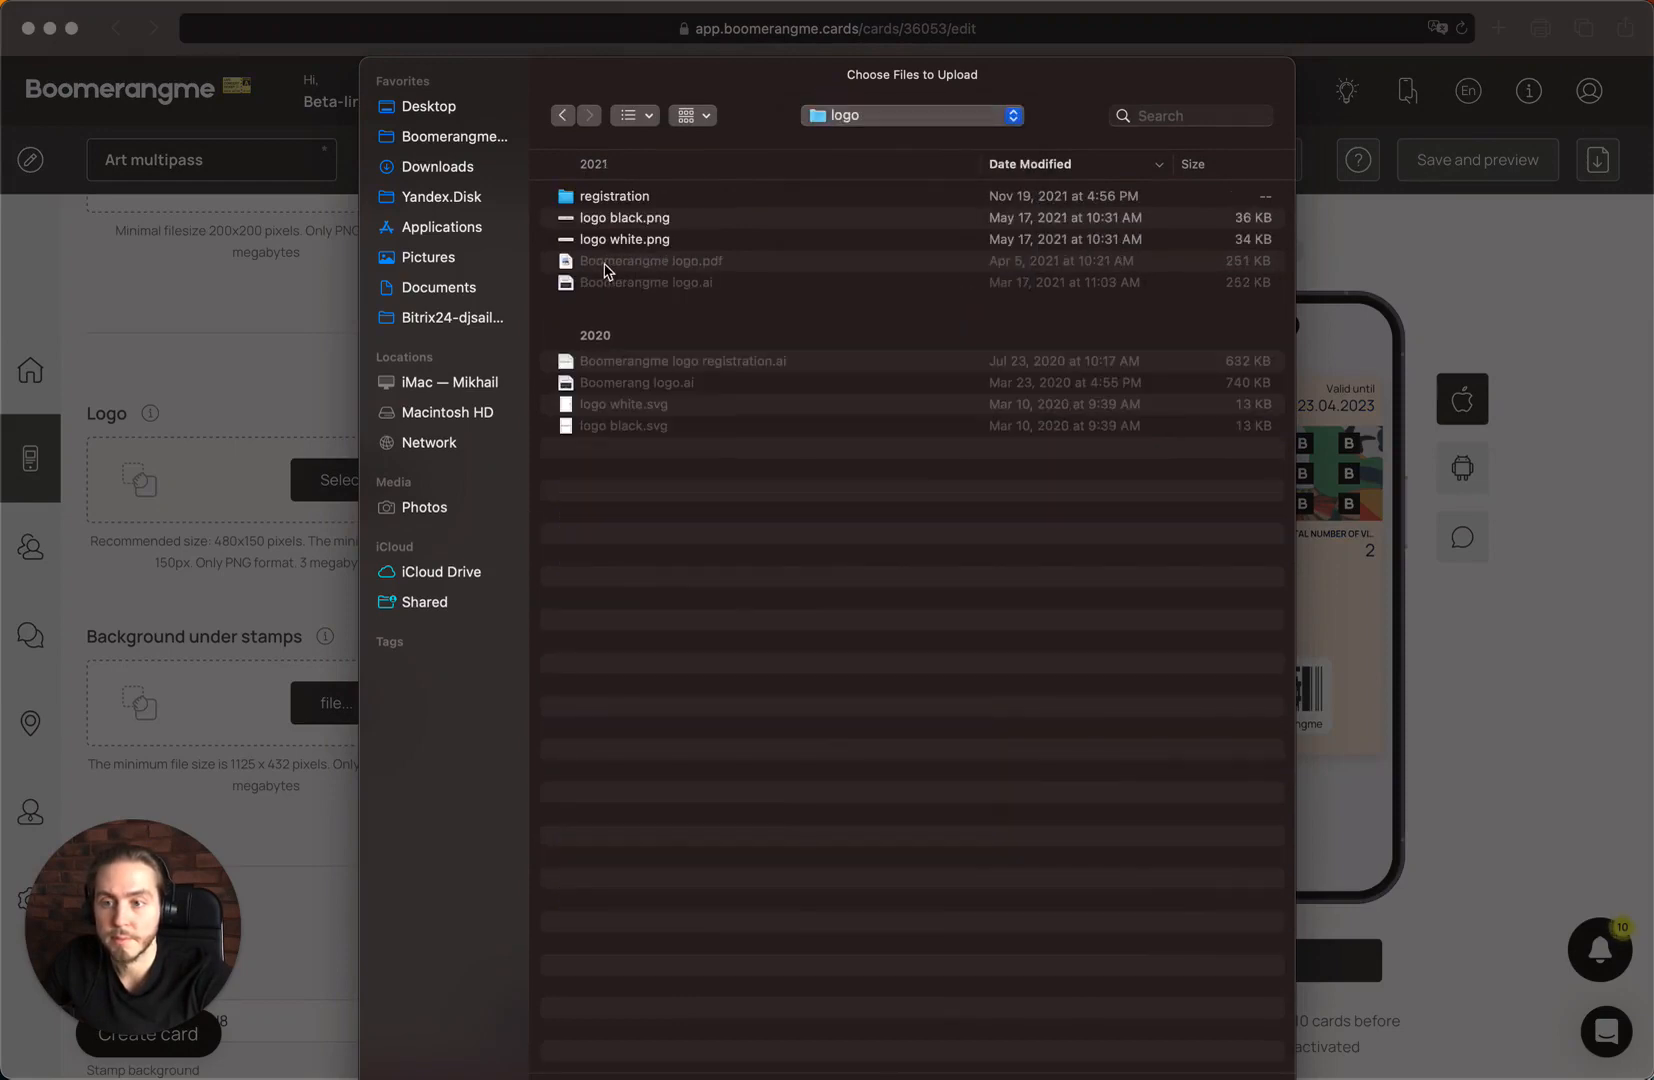
double_click(664, 218)
click(845, 834)
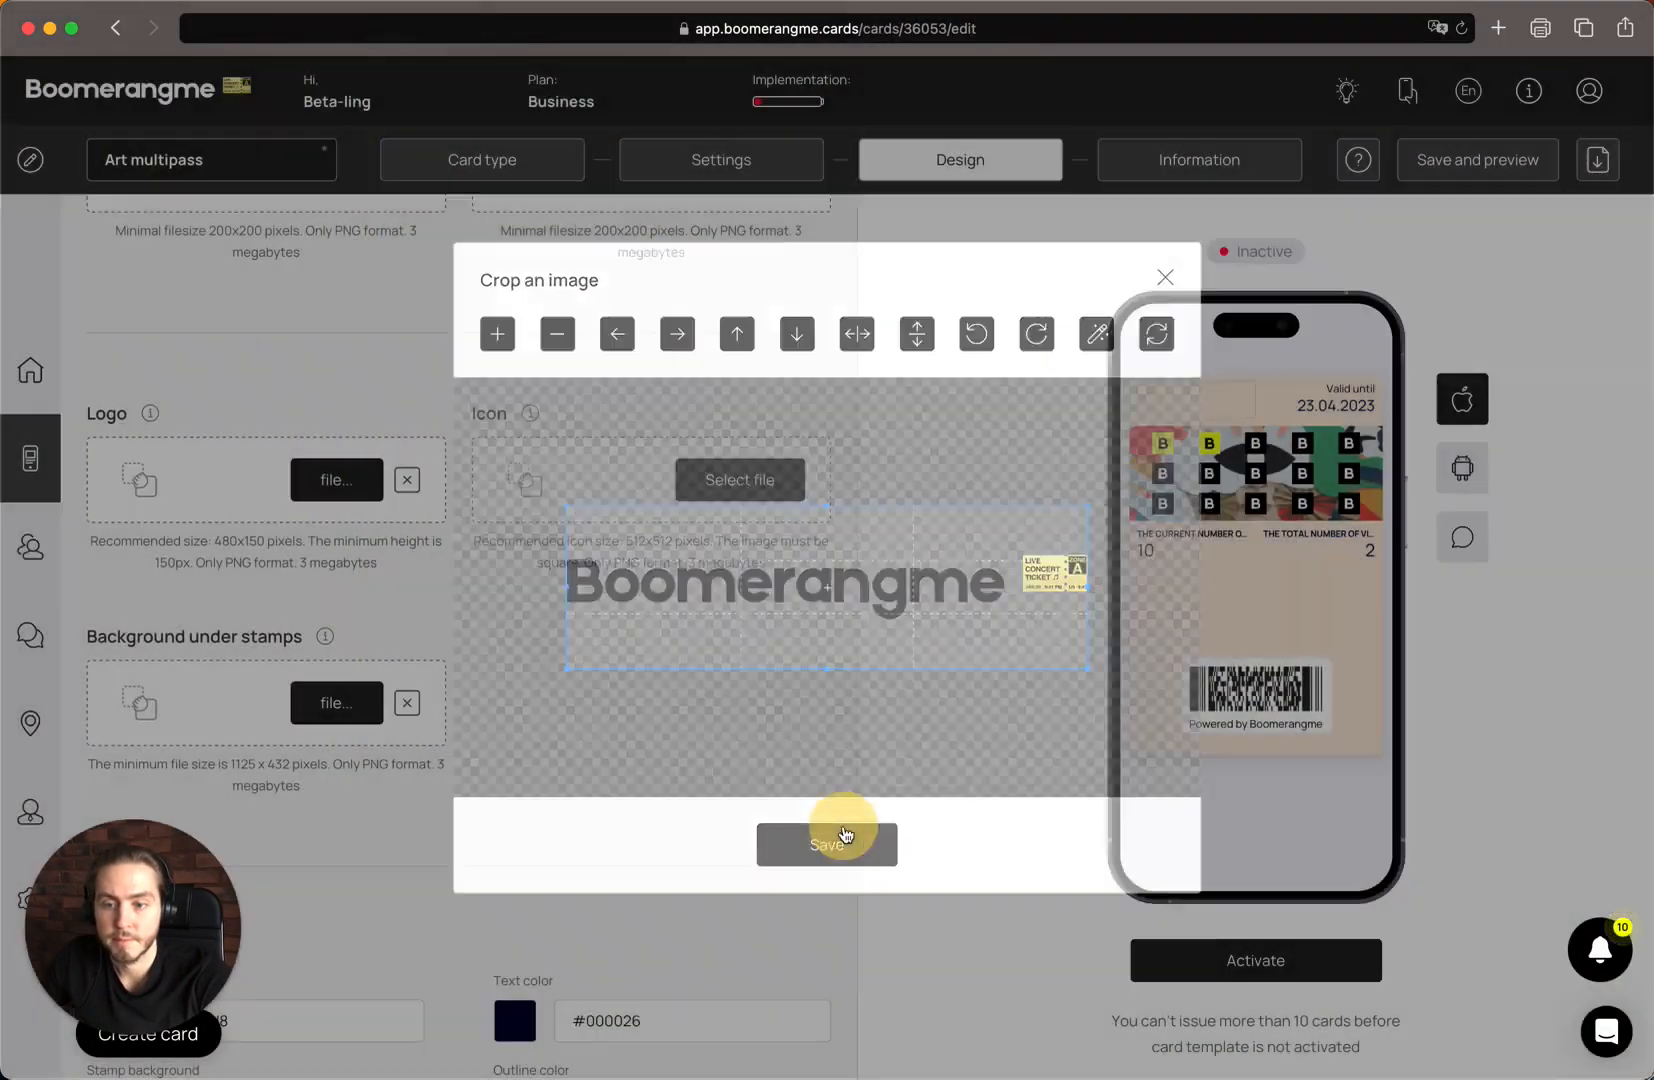
Upload "App Store iOS.png" from the icons folder as the card's icon and save its default crop
click(574, 500)
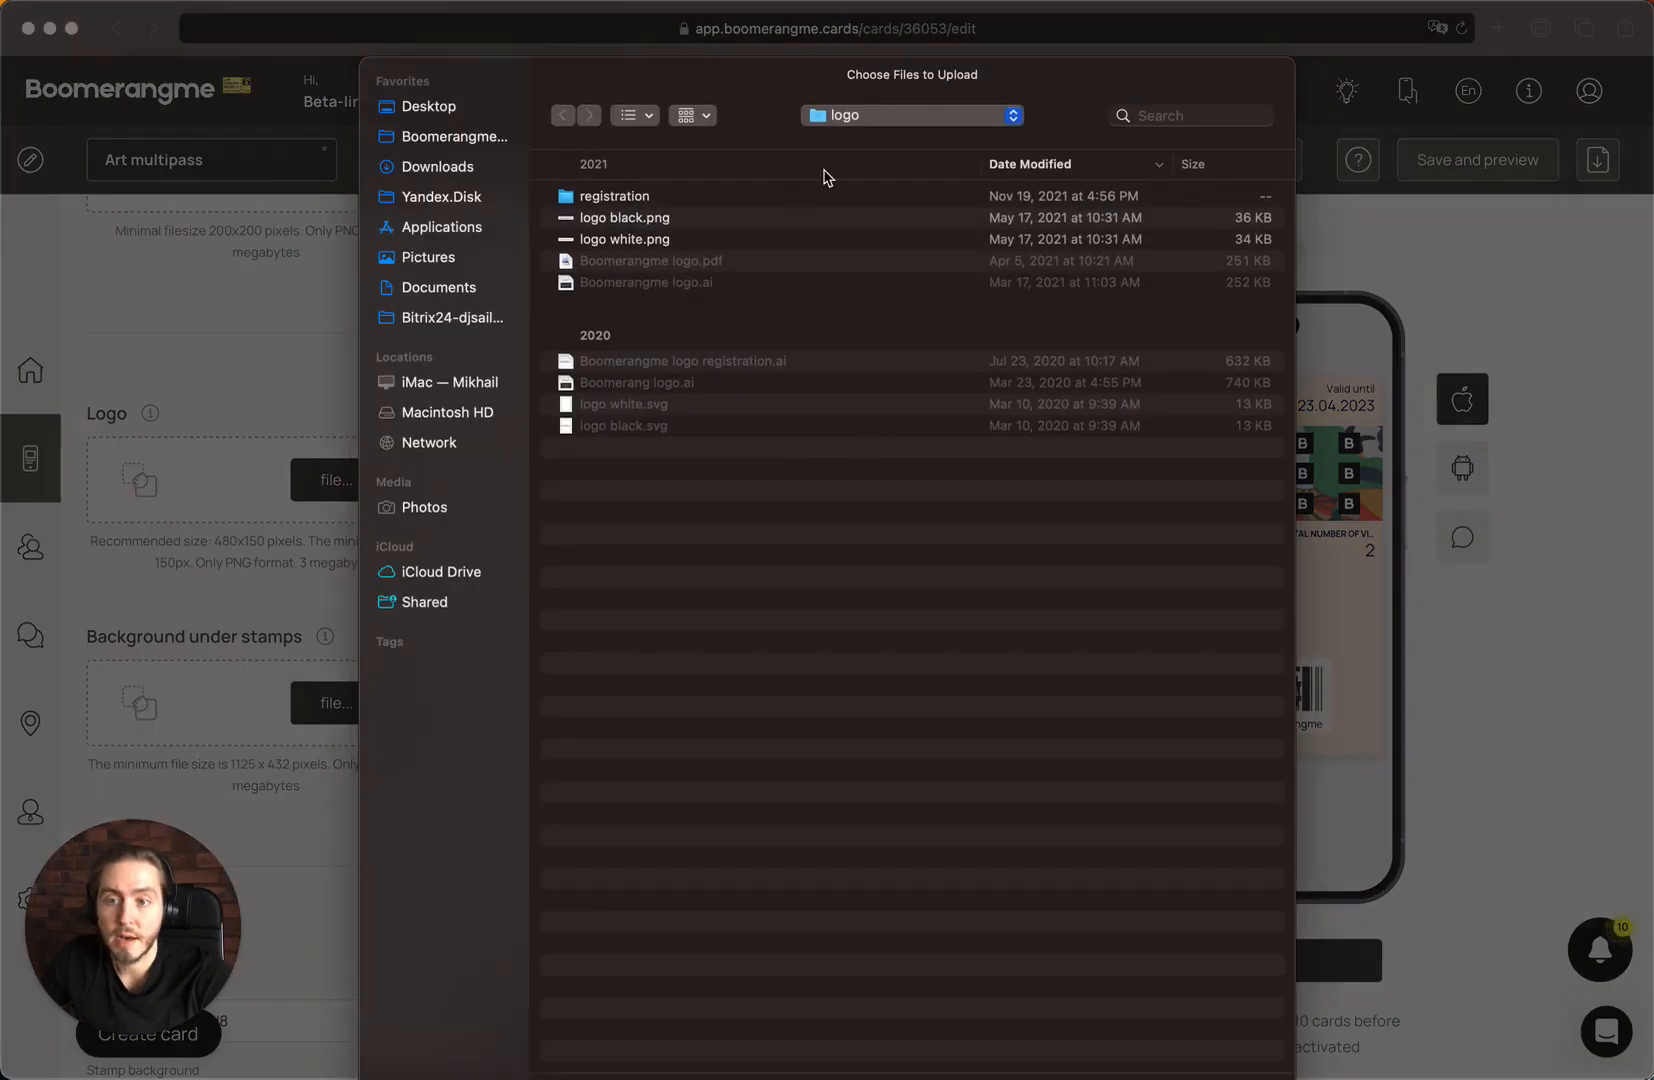
click(882, 116)
click(887, 348)
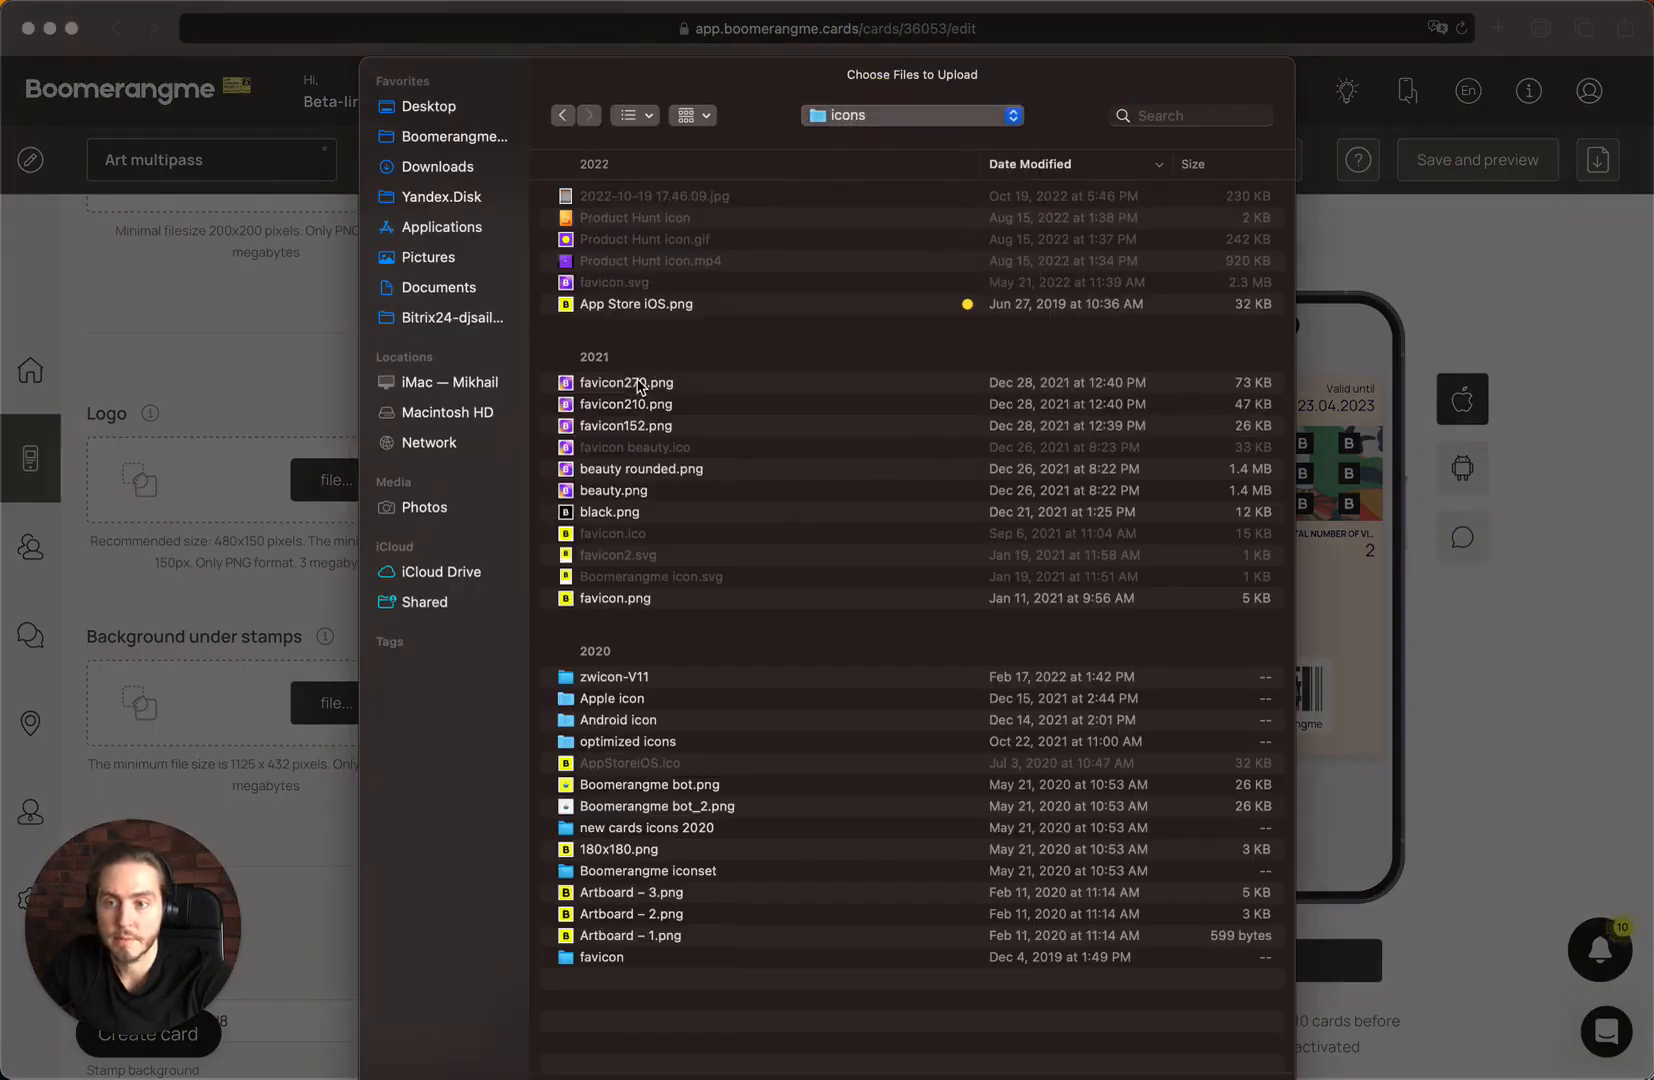
click(712, 310)
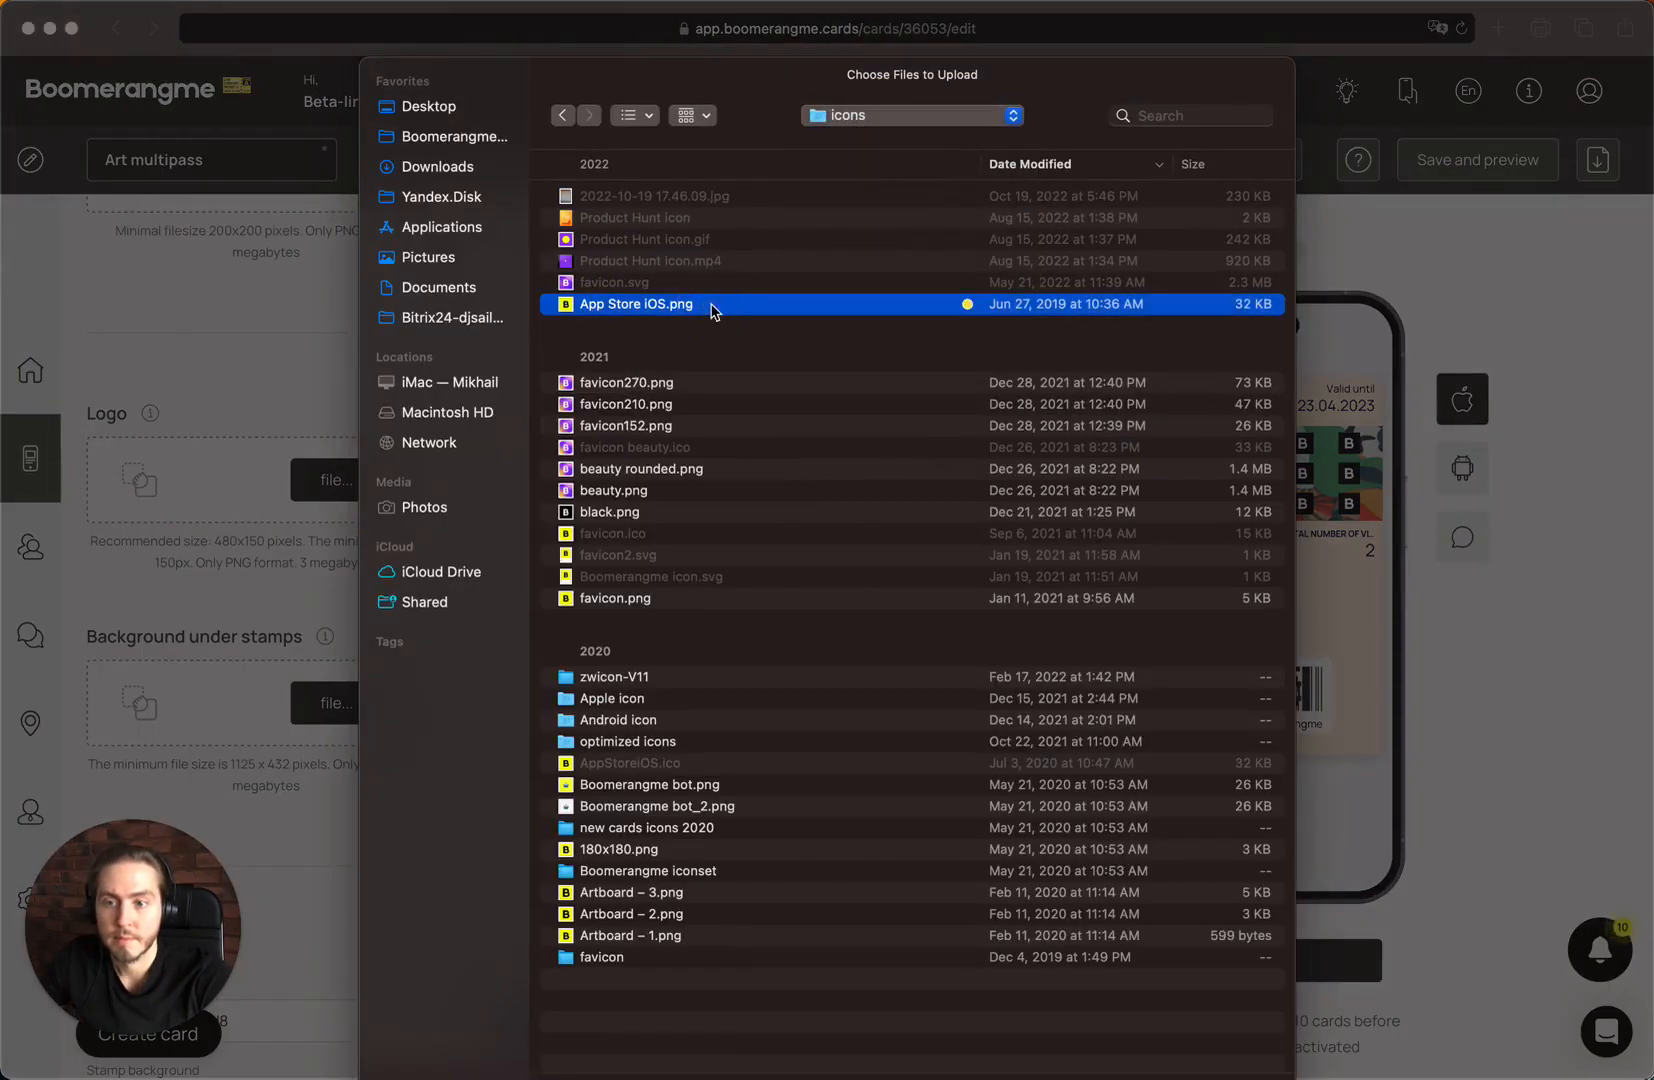
double_click(712, 310)
click(826, 850)
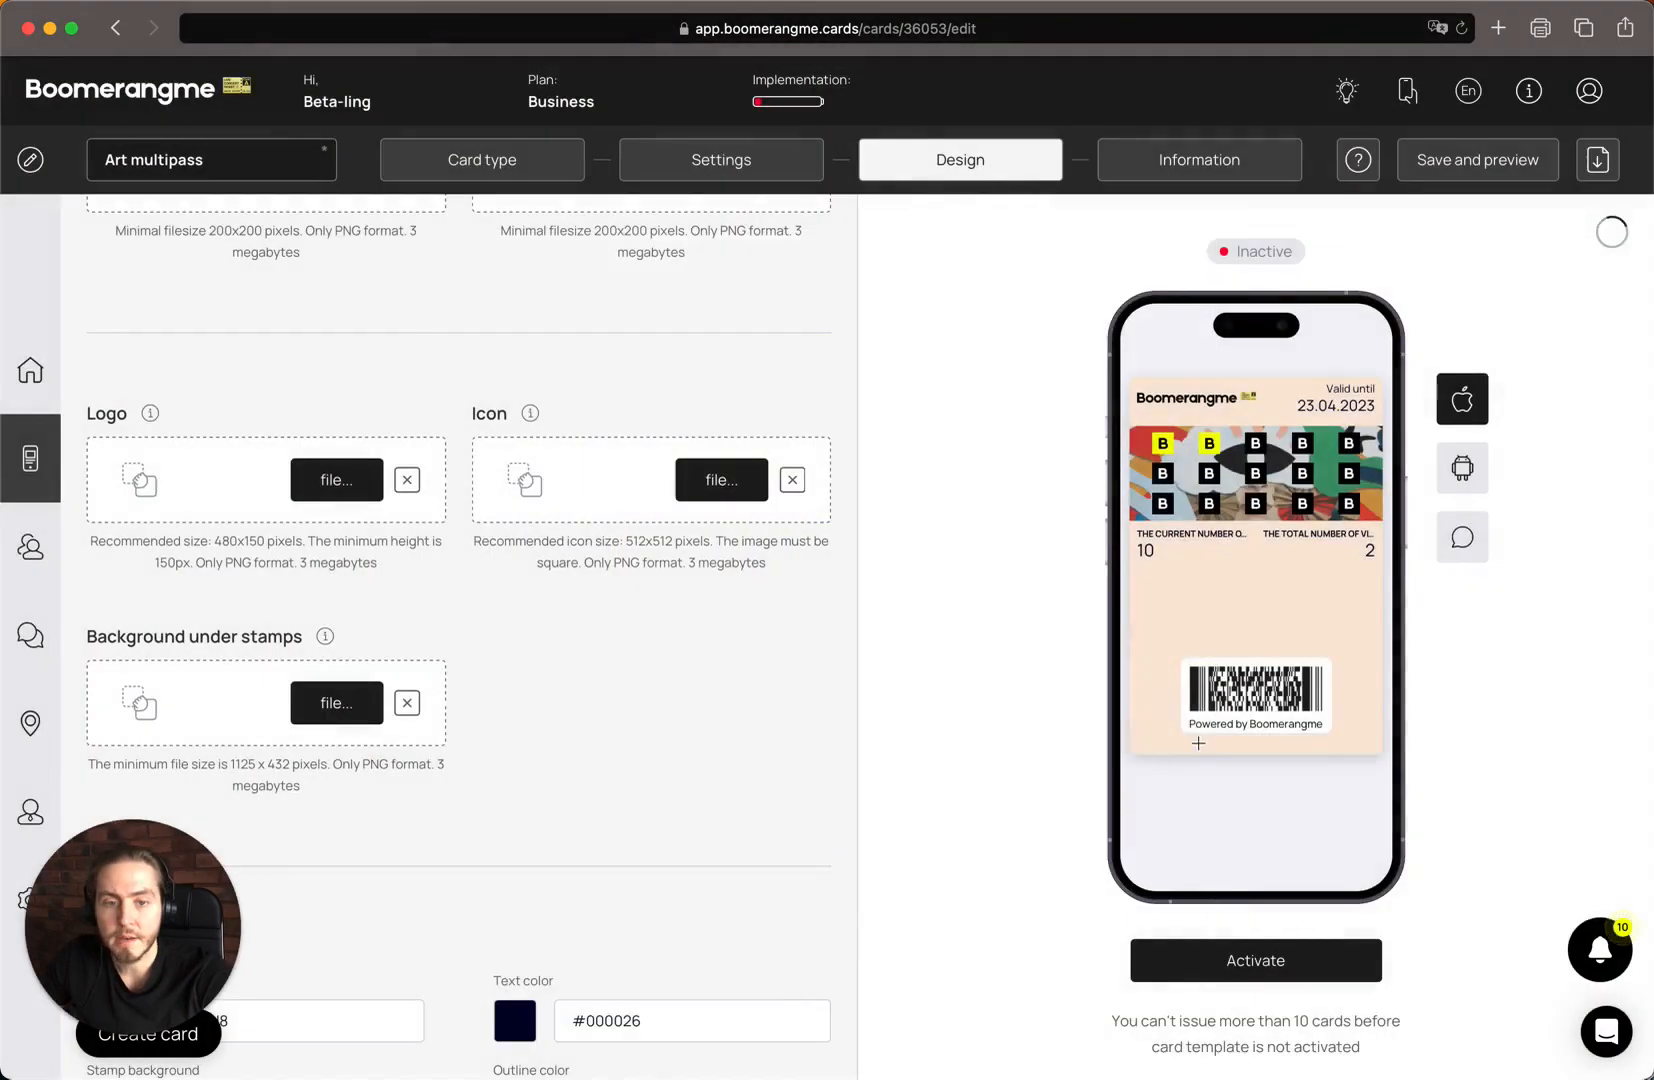
Preview the push notification with the uploaded icon, and return to the Apple card preview
click(1456, 550)
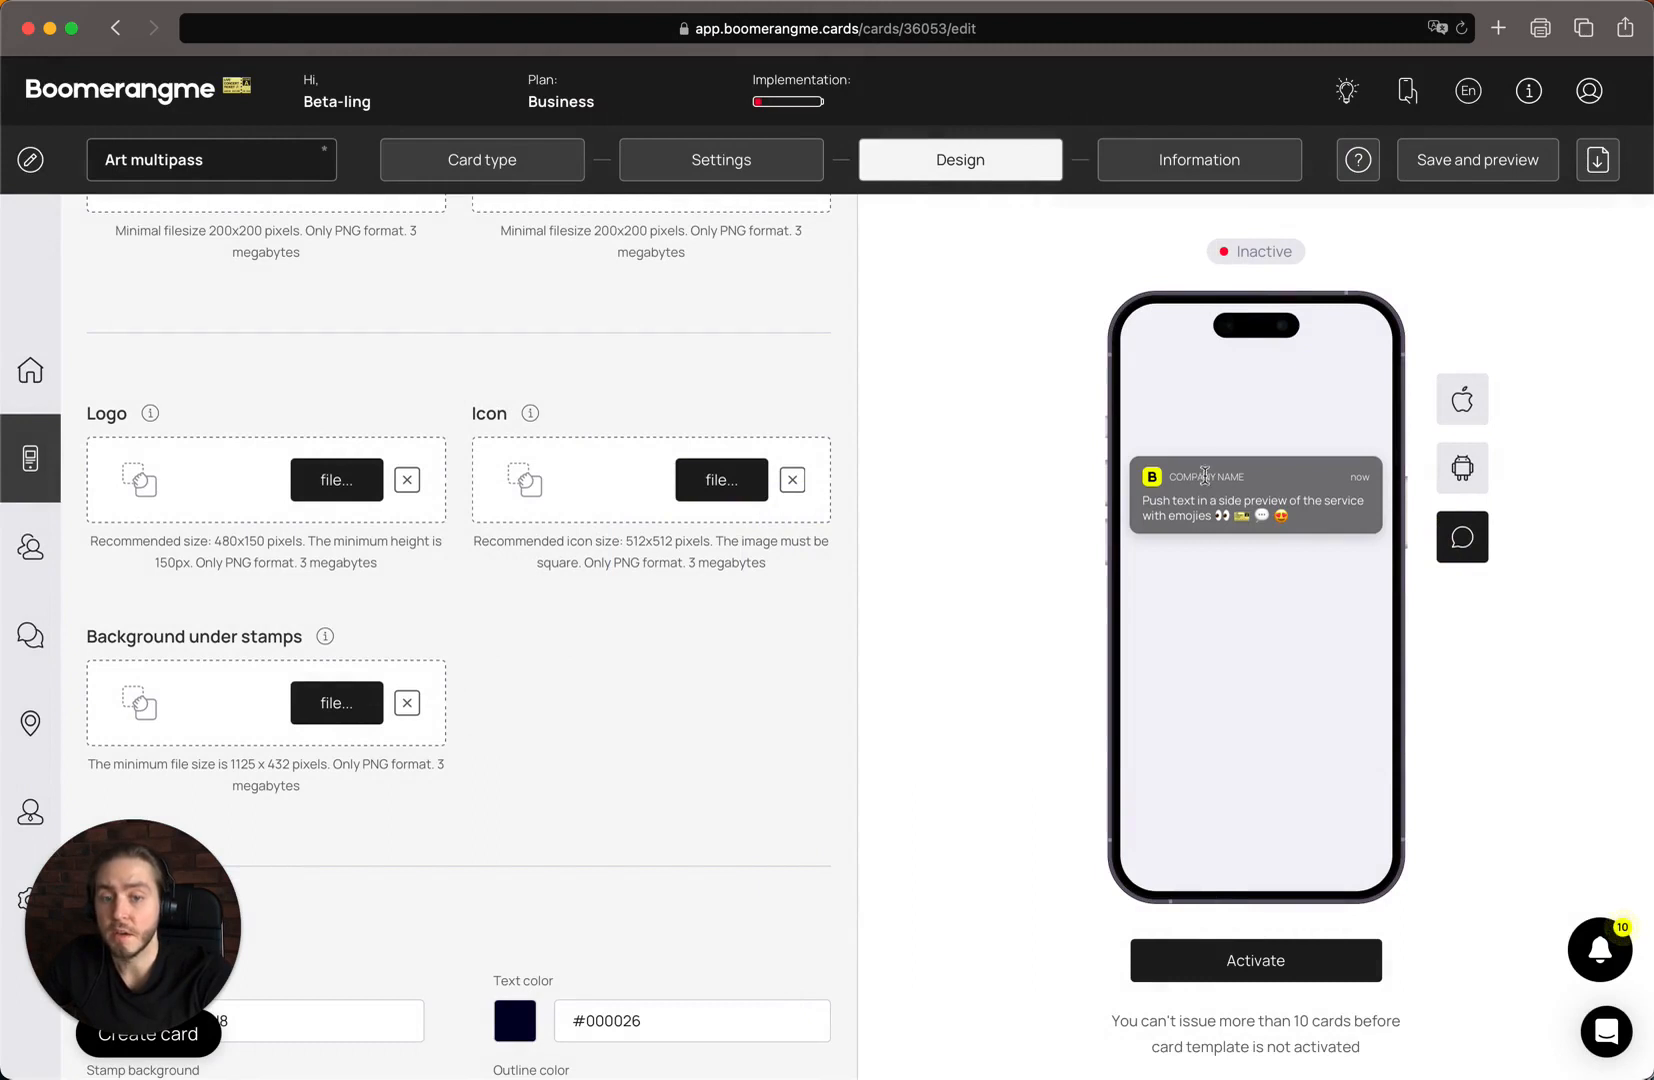
scroll(1100, 475, down, 3)
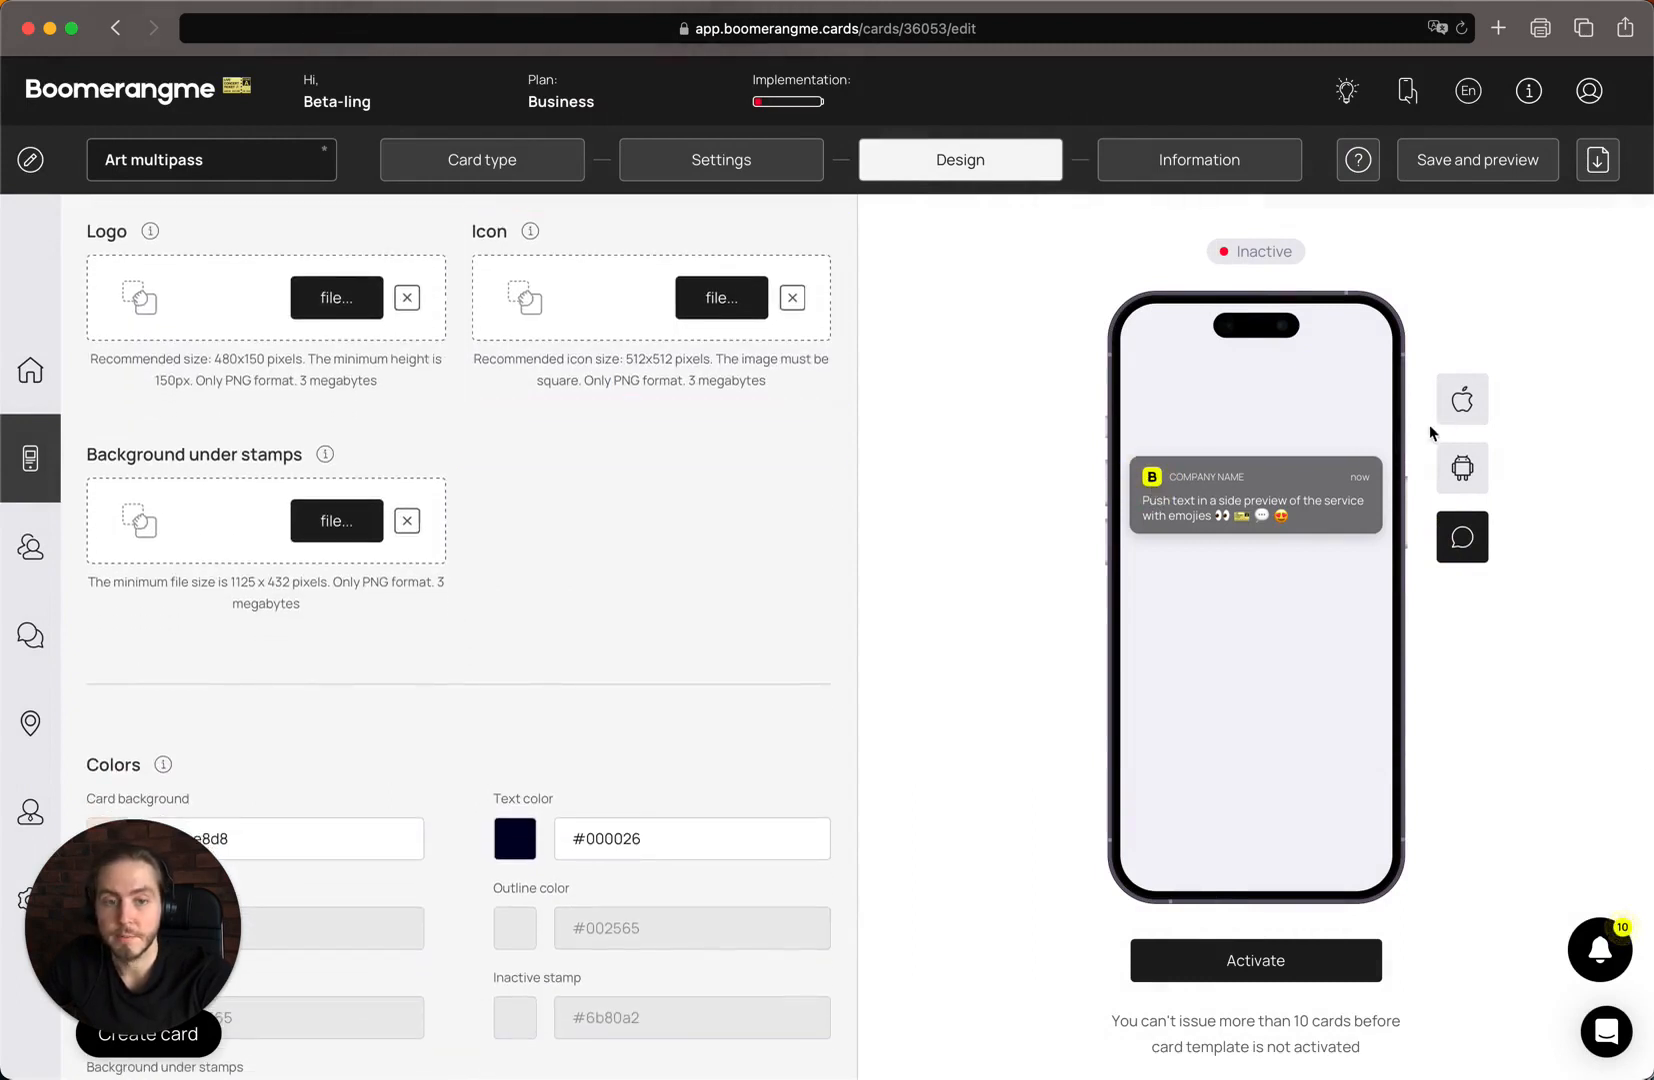
click(1462, 399)
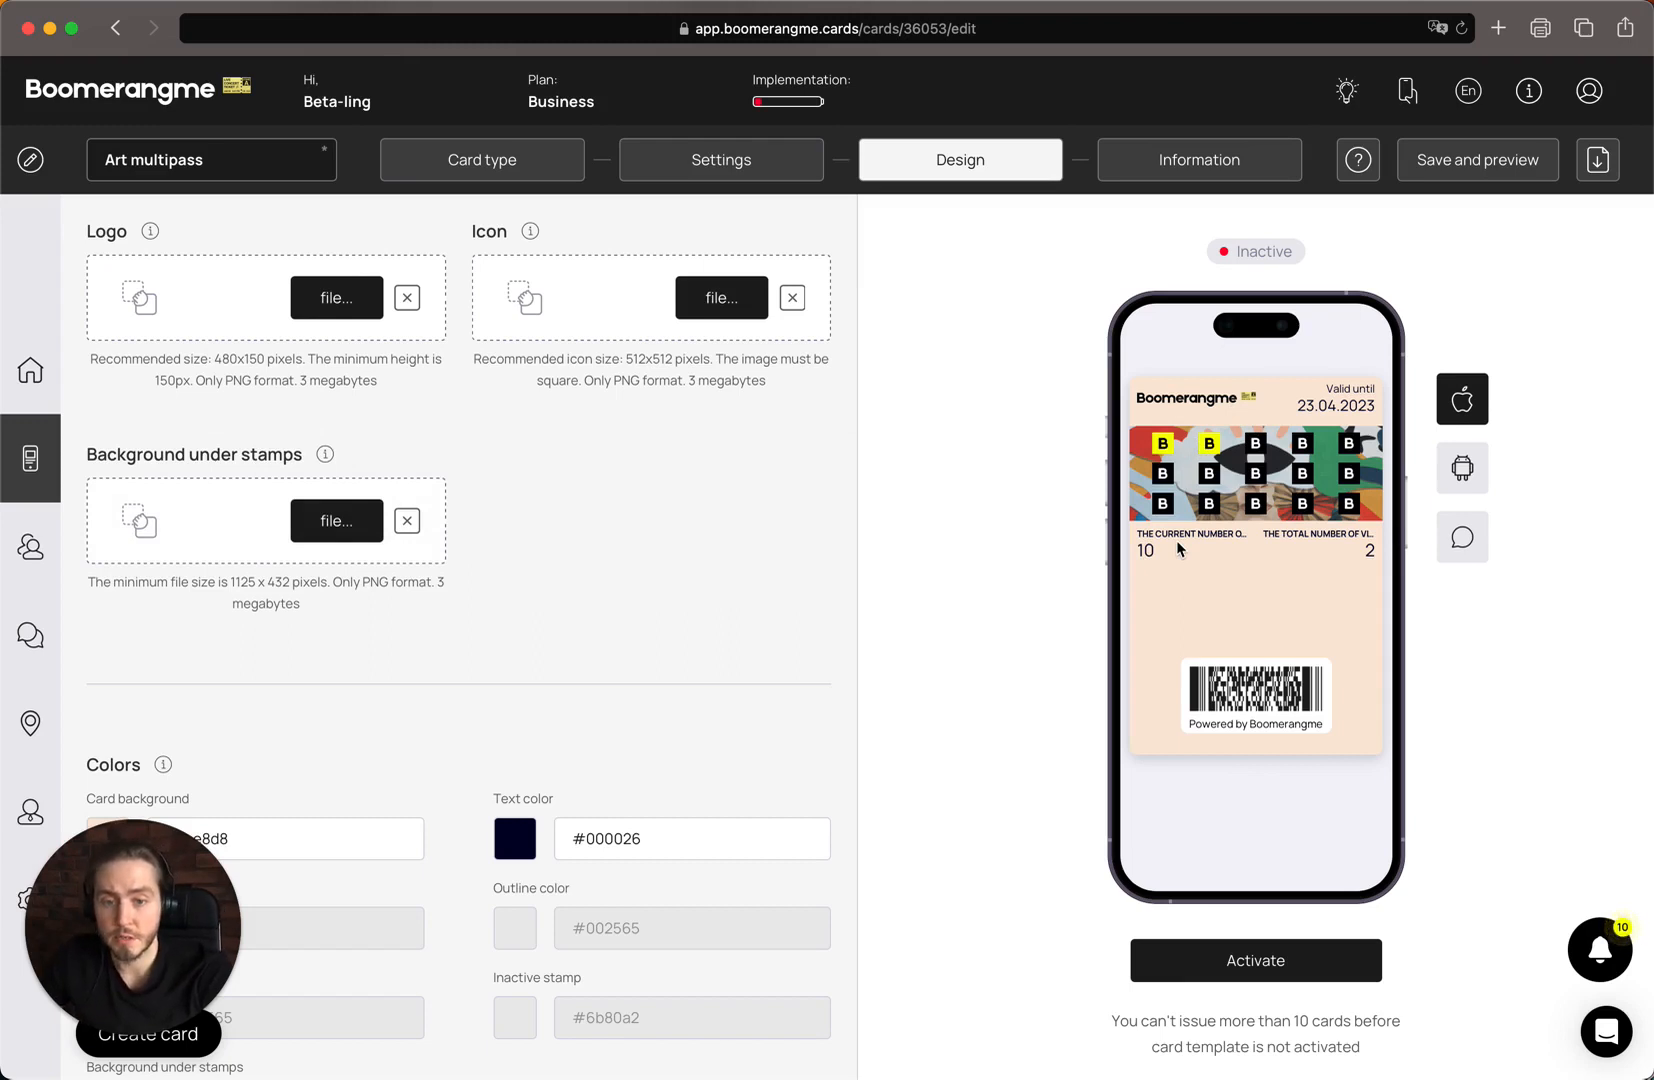
Choose Bonus balance for the card's first field and continue to the Information section
scroll(1177, 548, down, 3)
scroll(1177, 548, down, 1)
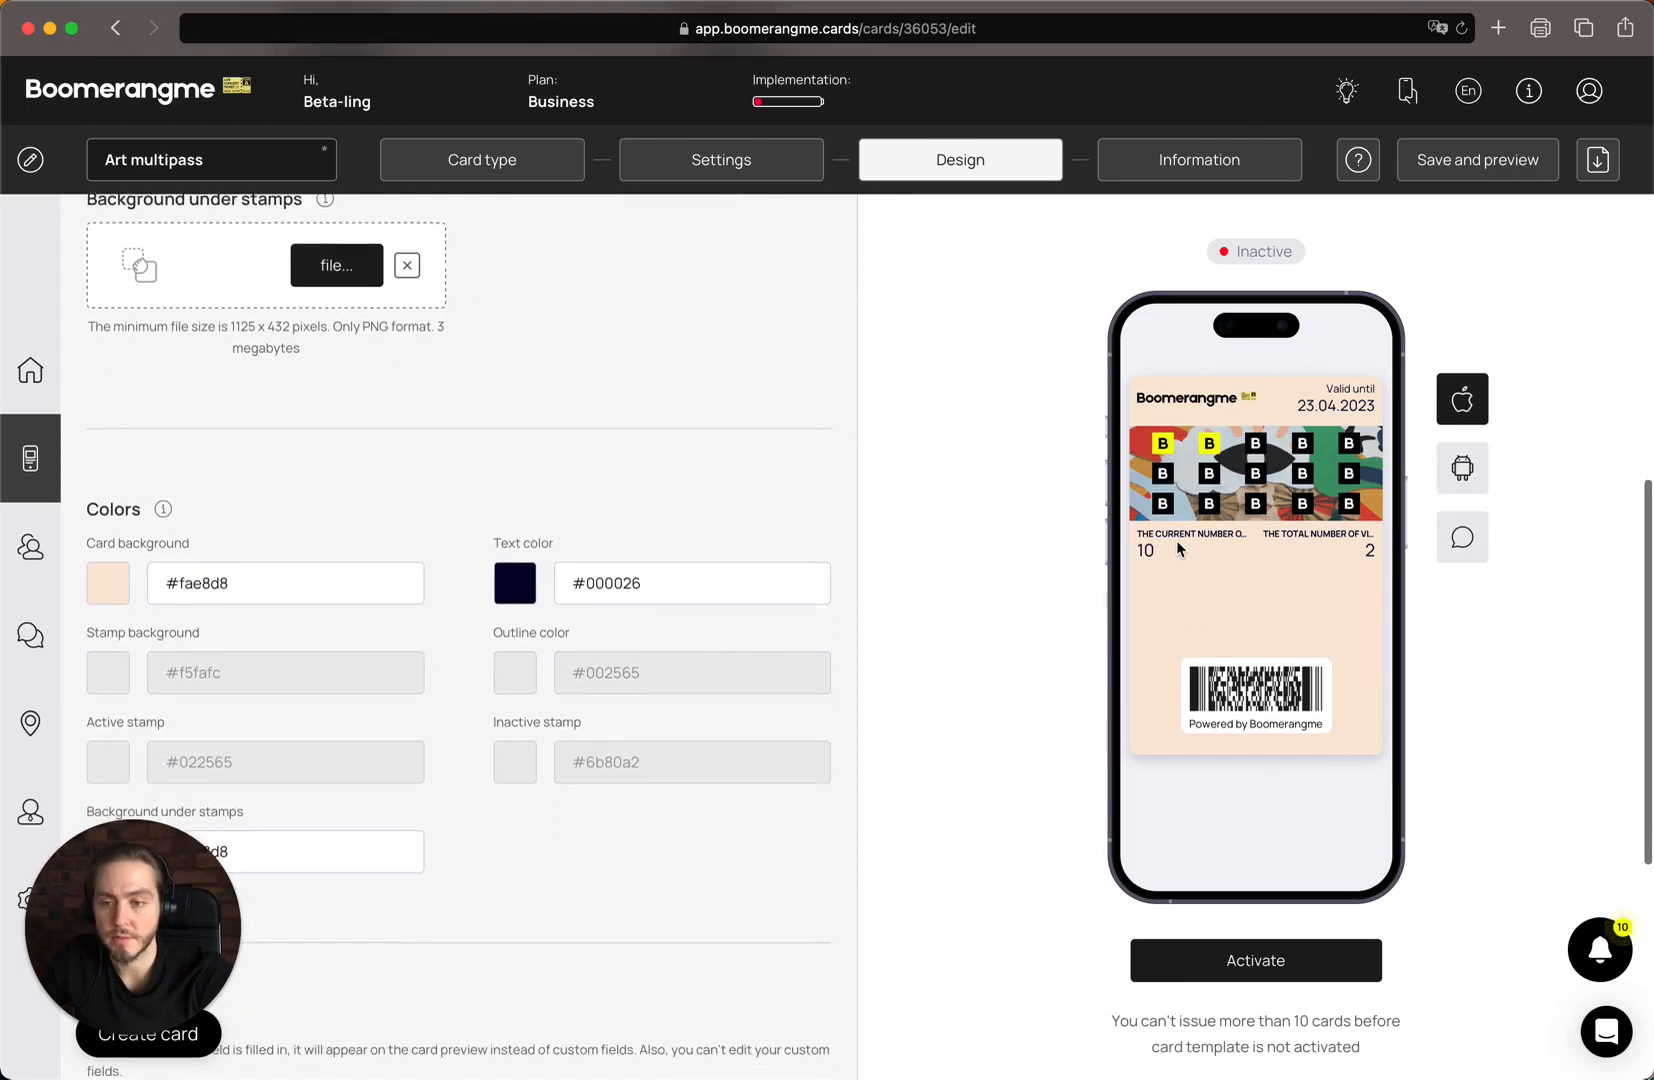
scroll(1150, 535, down, 2)
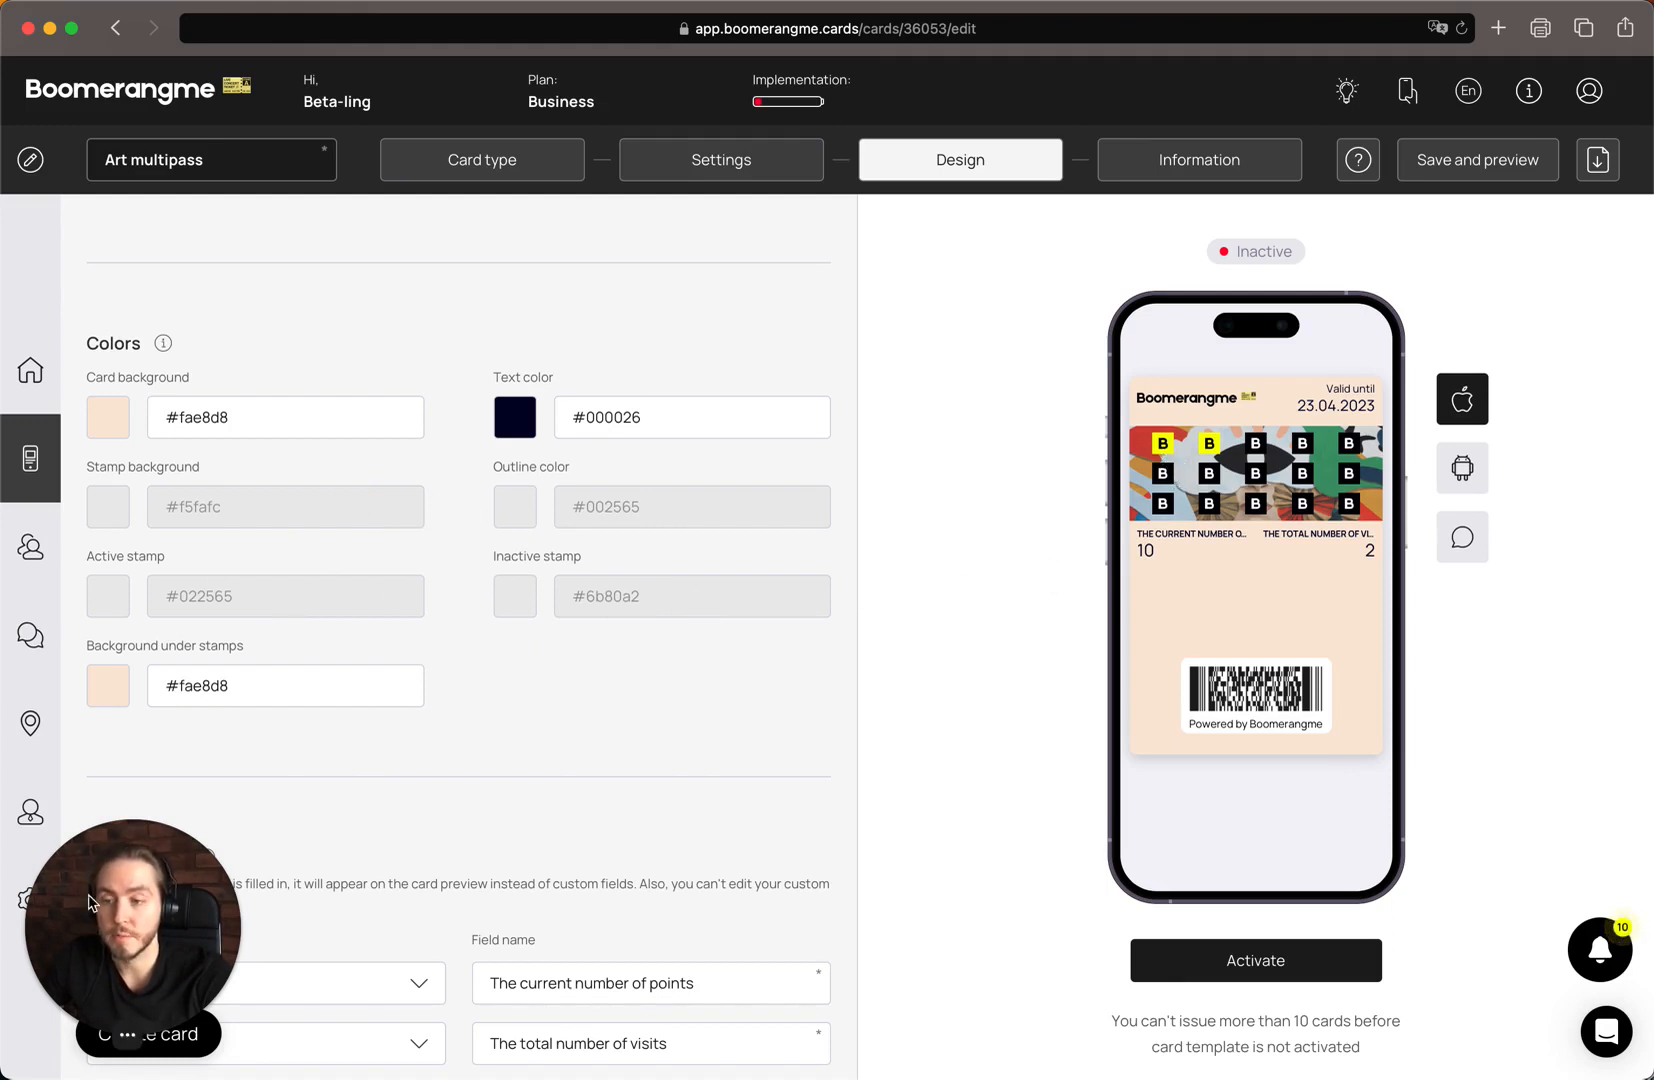
scroll(248, 700, down, 2)
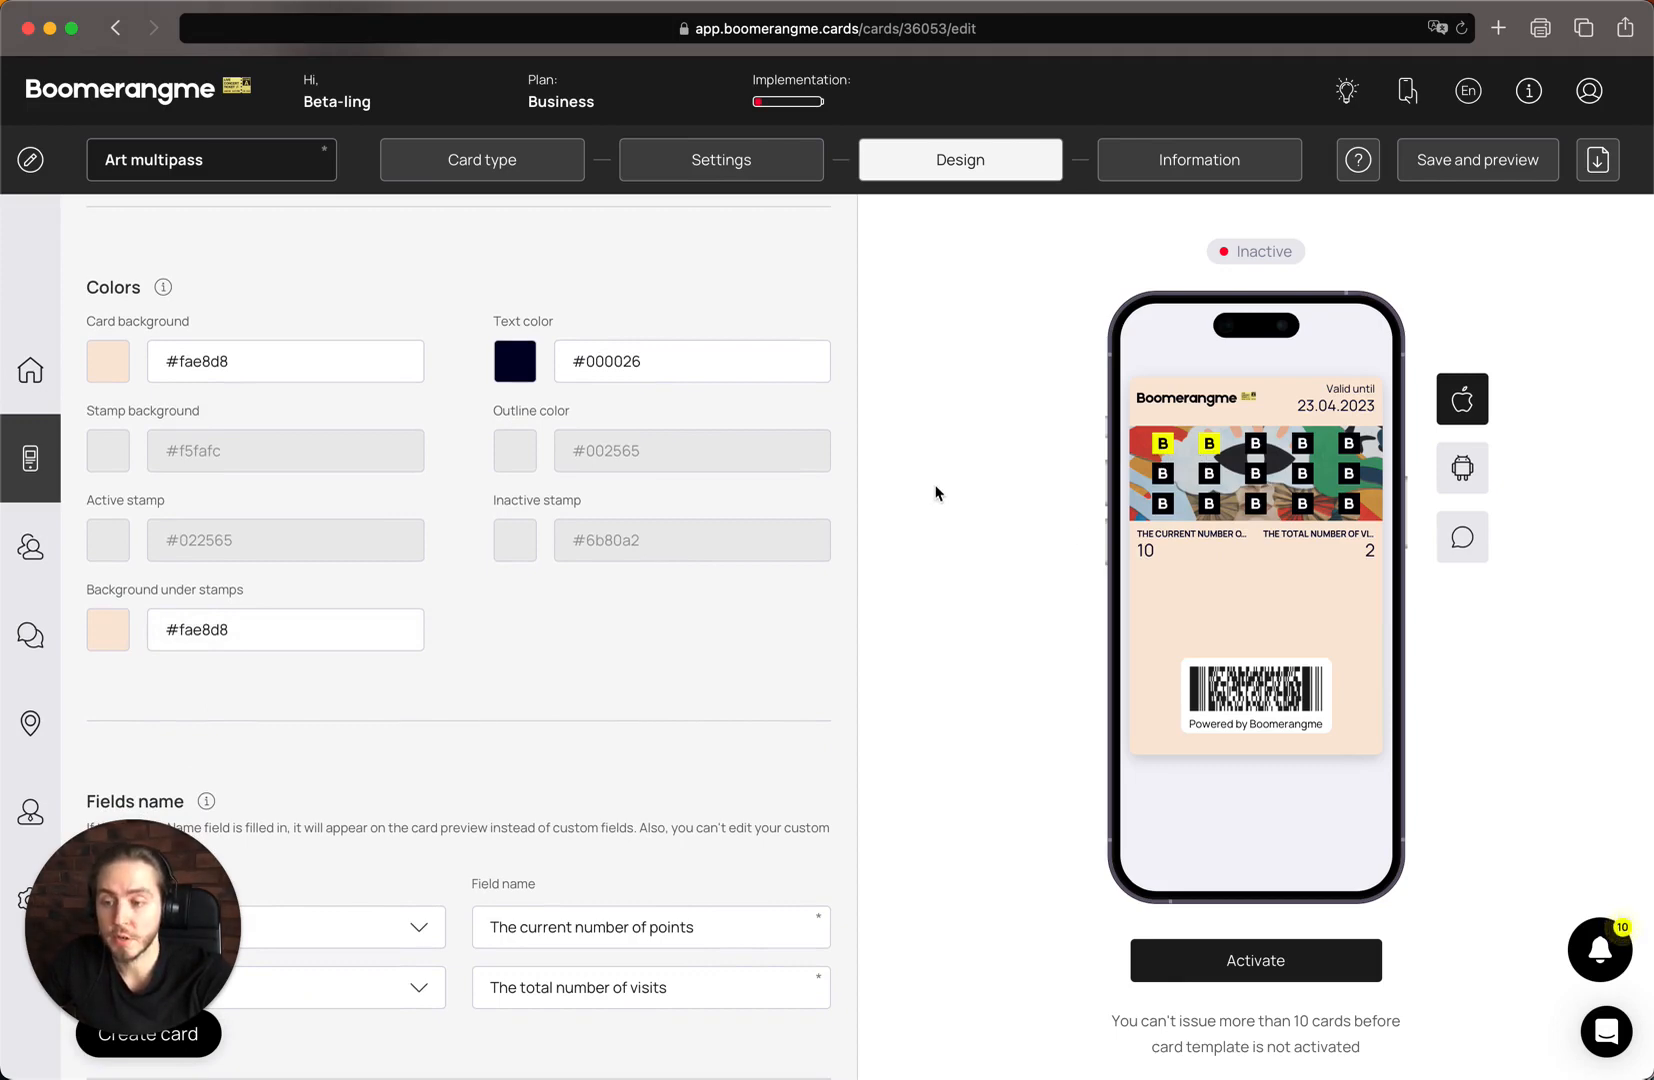
scroll(771, 650, down, 5)
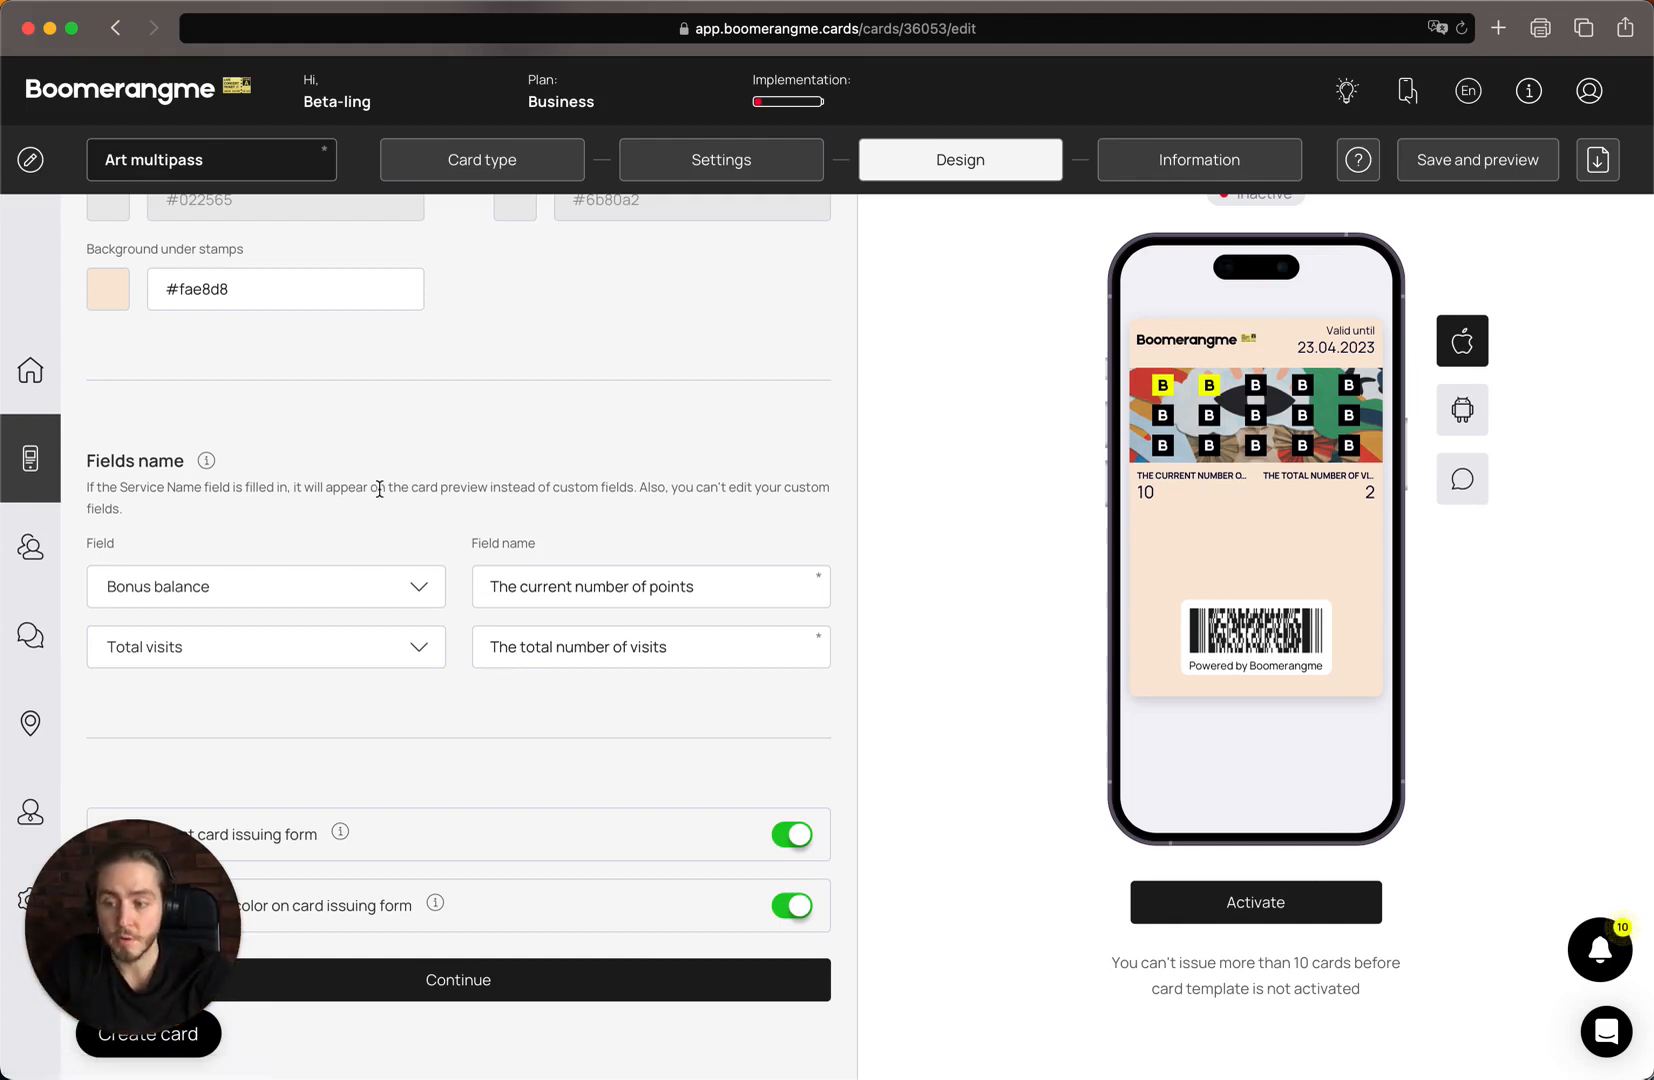
scroll(379, 489, down, 2)
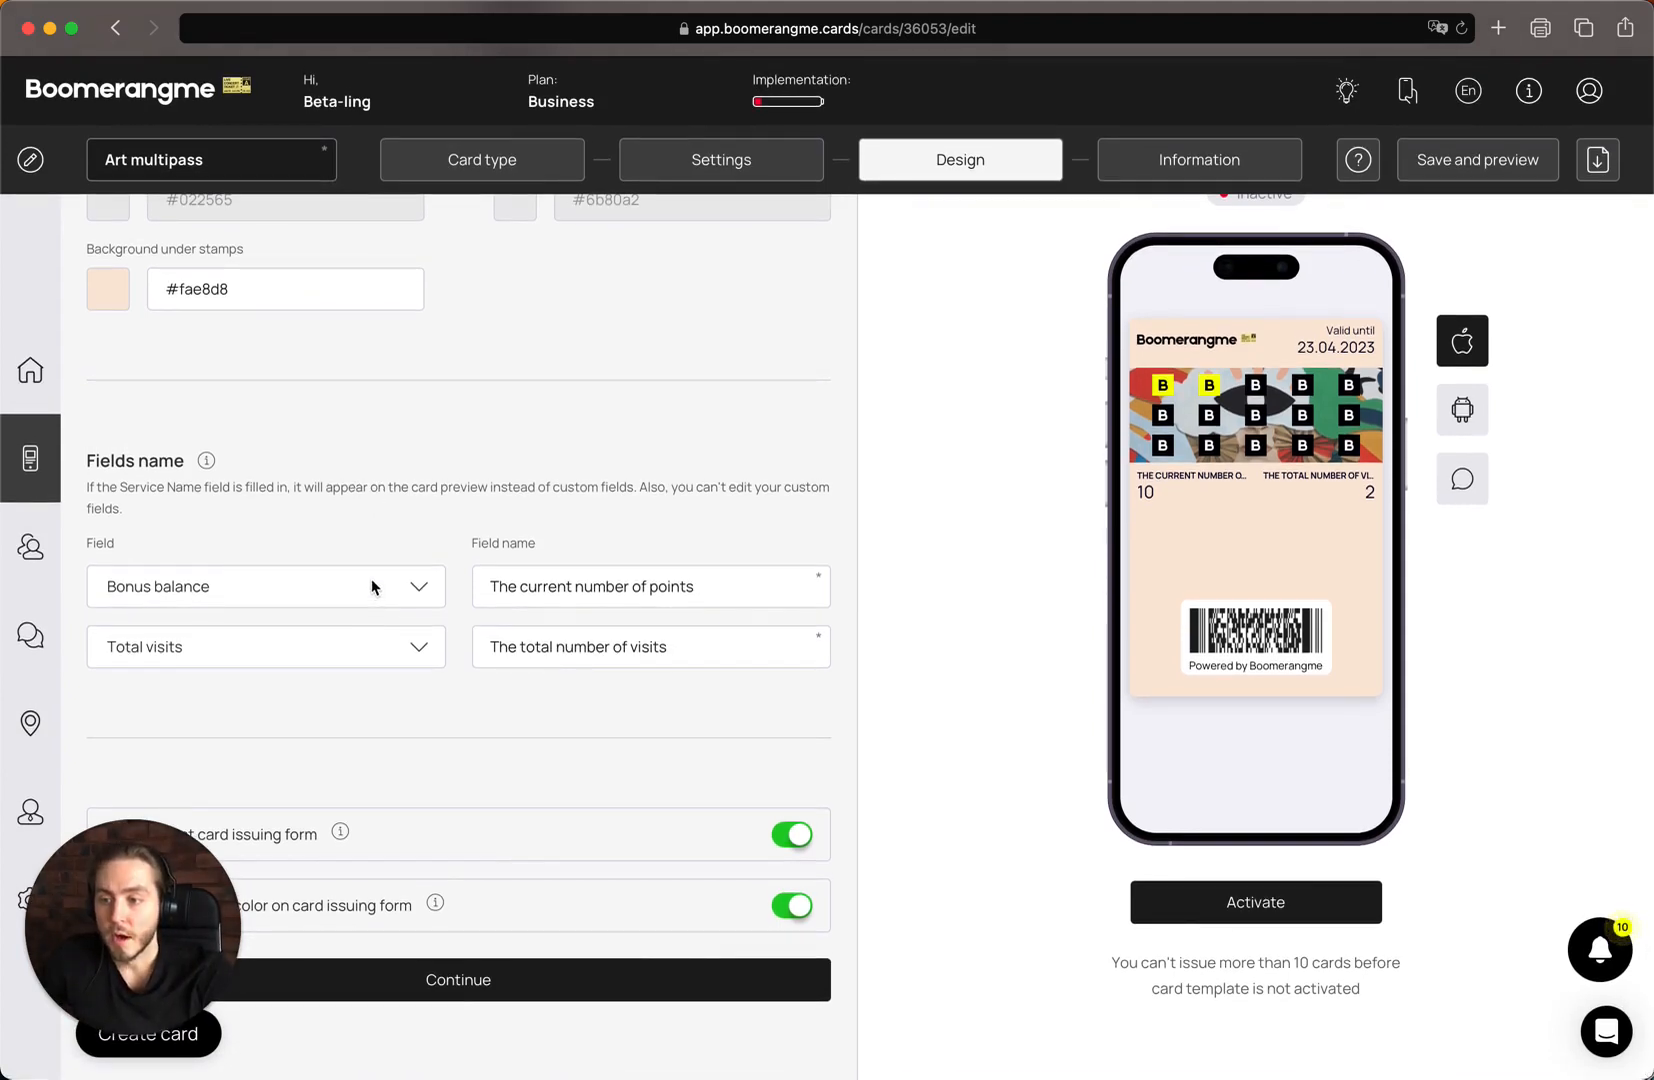
click(371, 587)
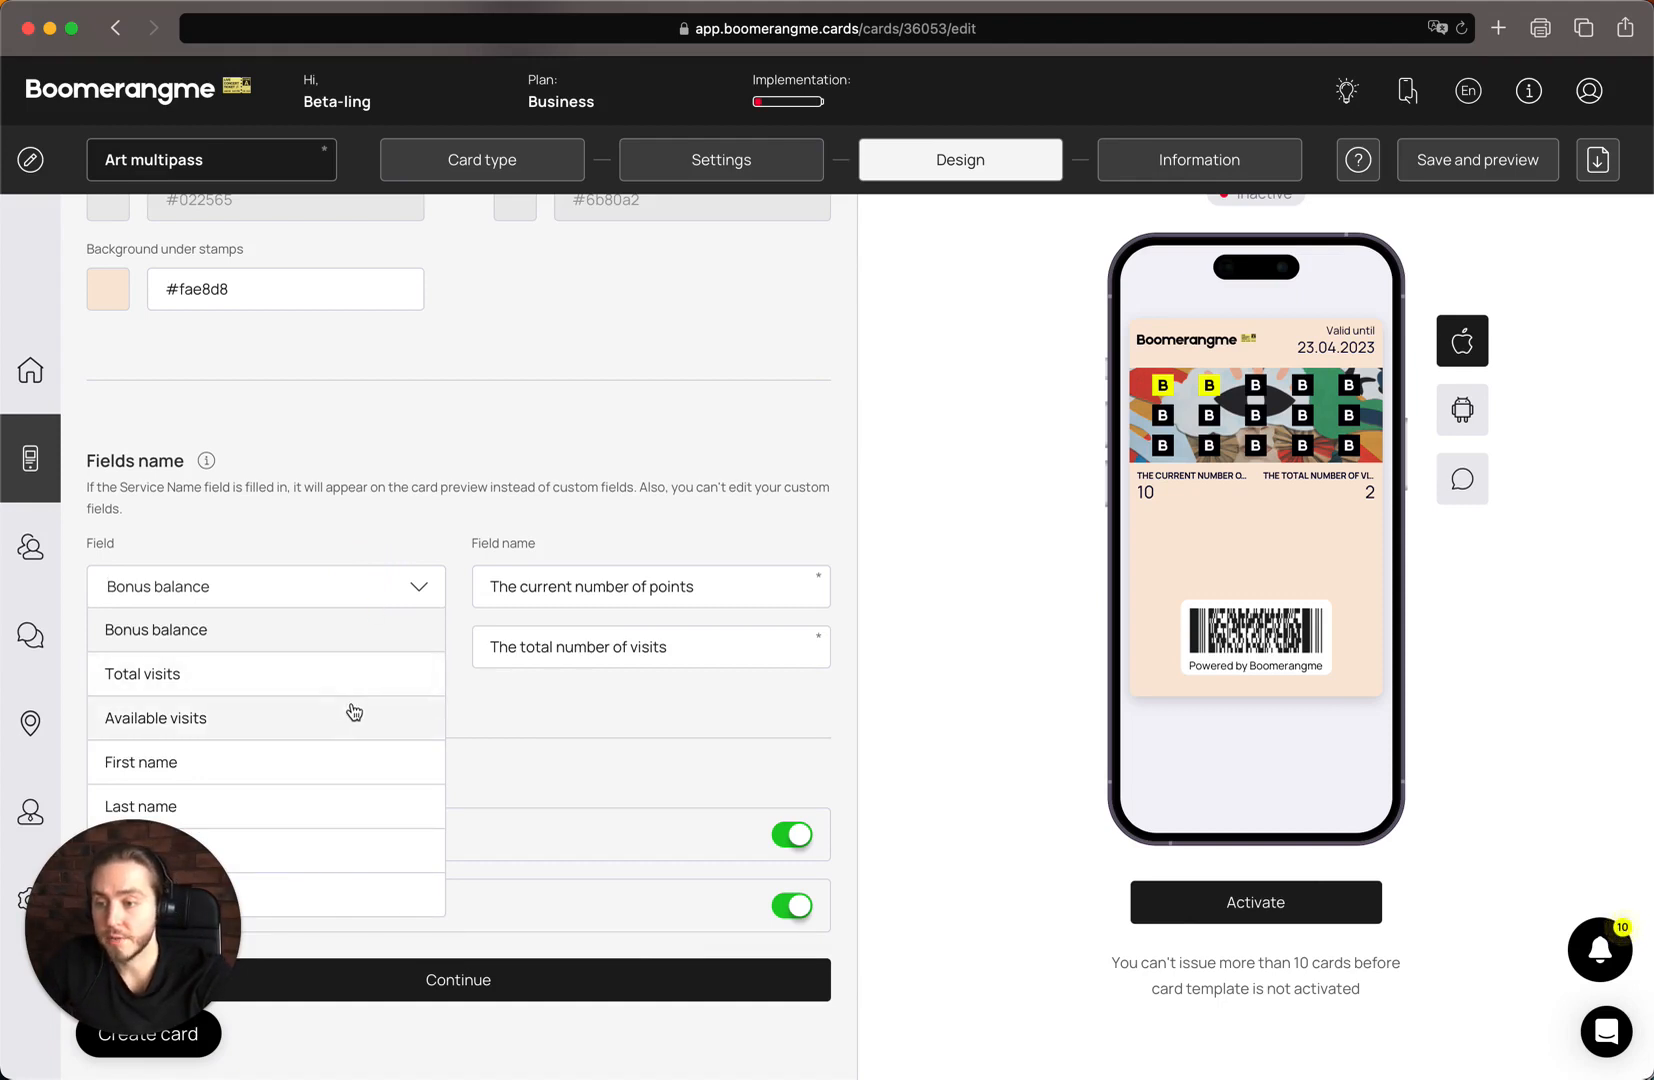
drag(195, 845, 1527, 855)
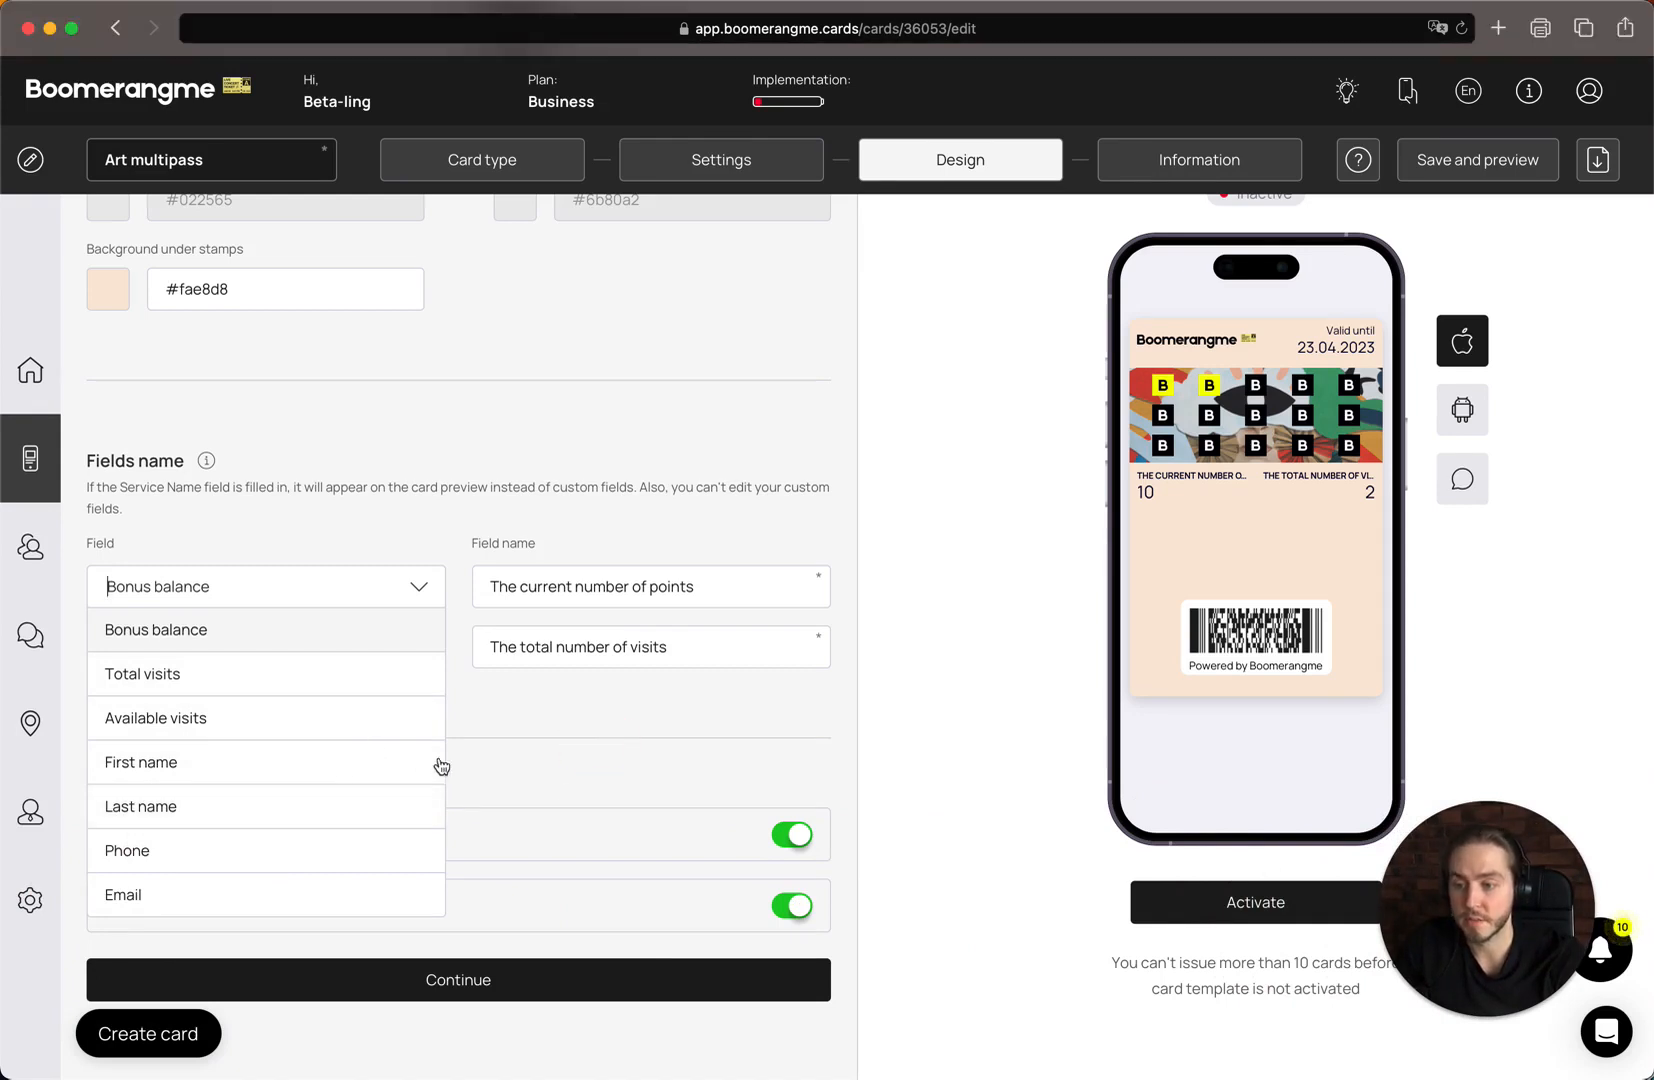
click(300, 632)
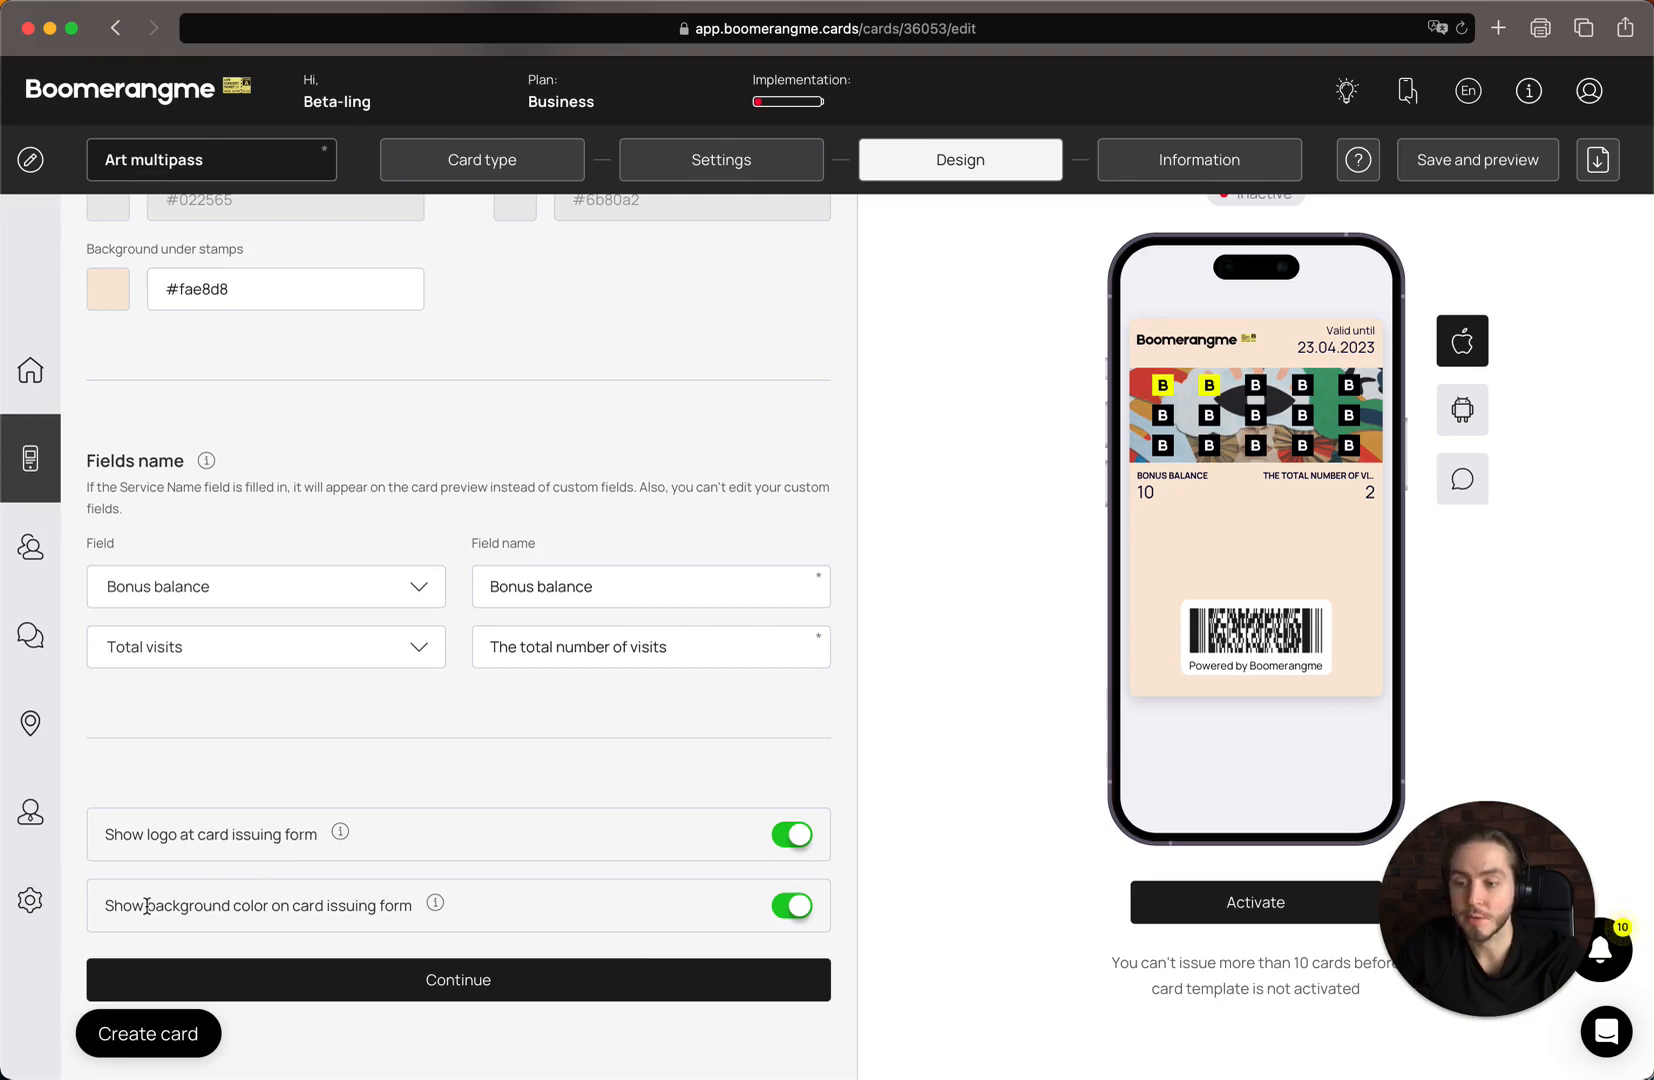
click(428, 985)
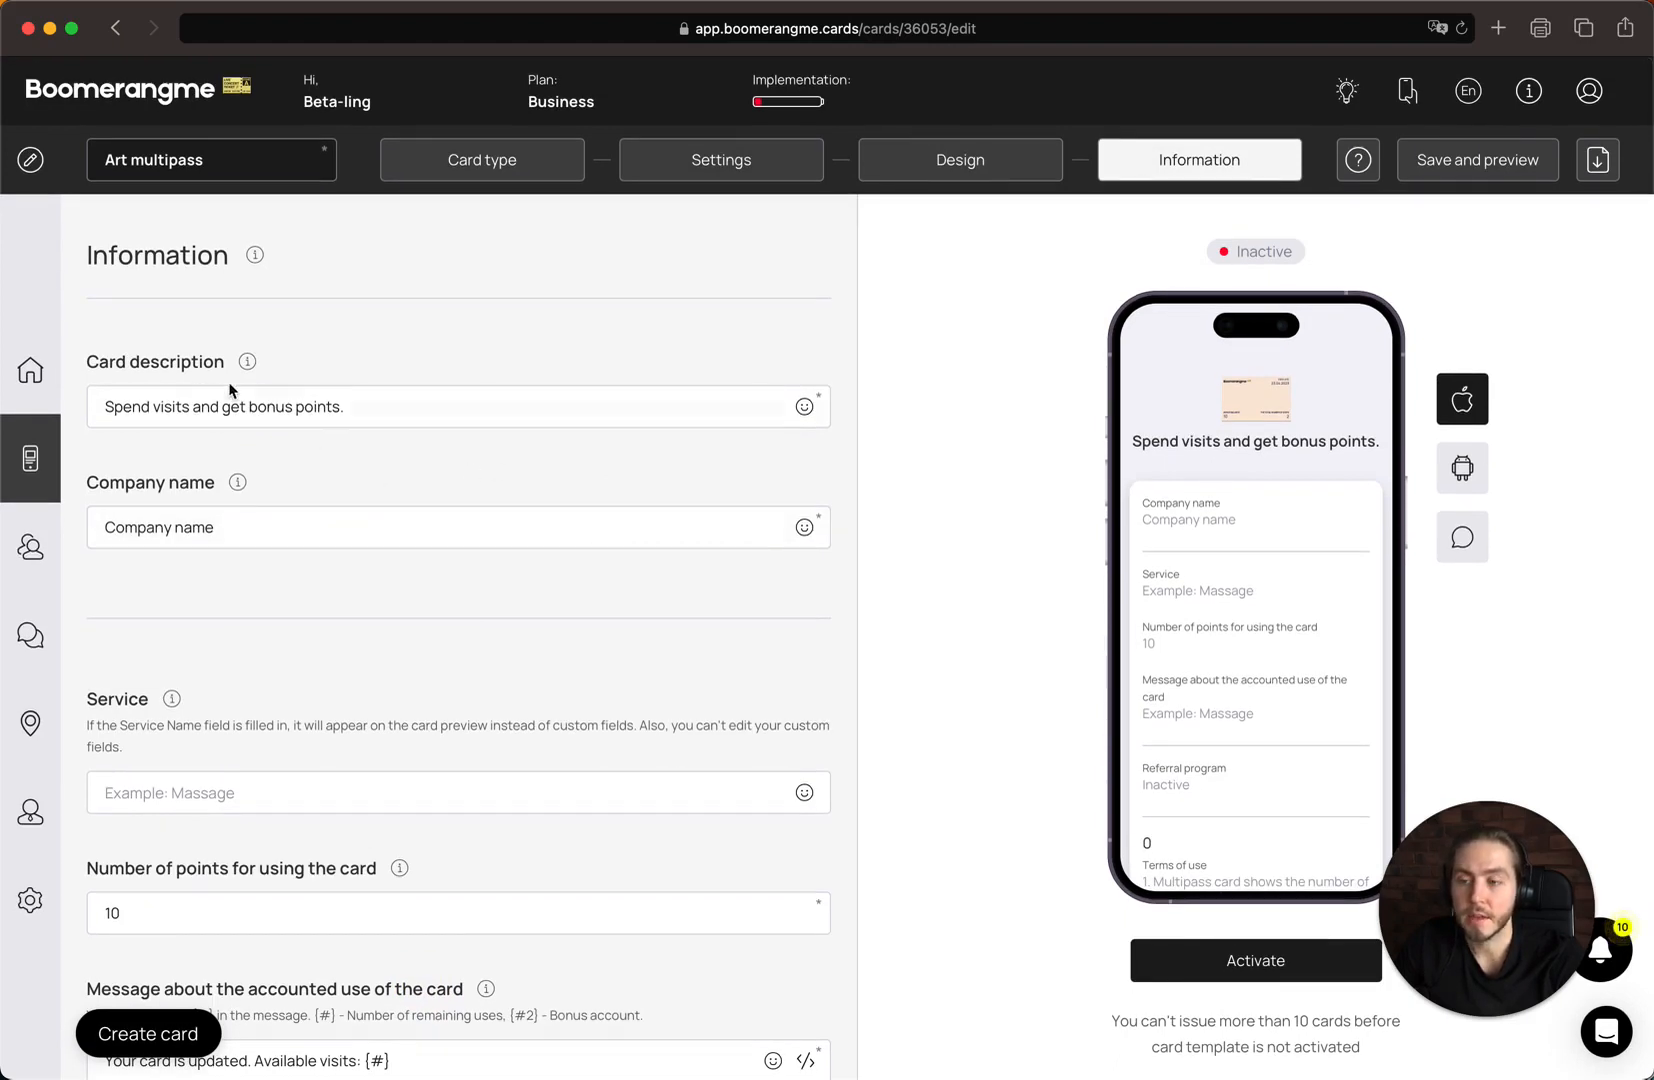
Replace the card description with "Multipass name"
click(388, 402)
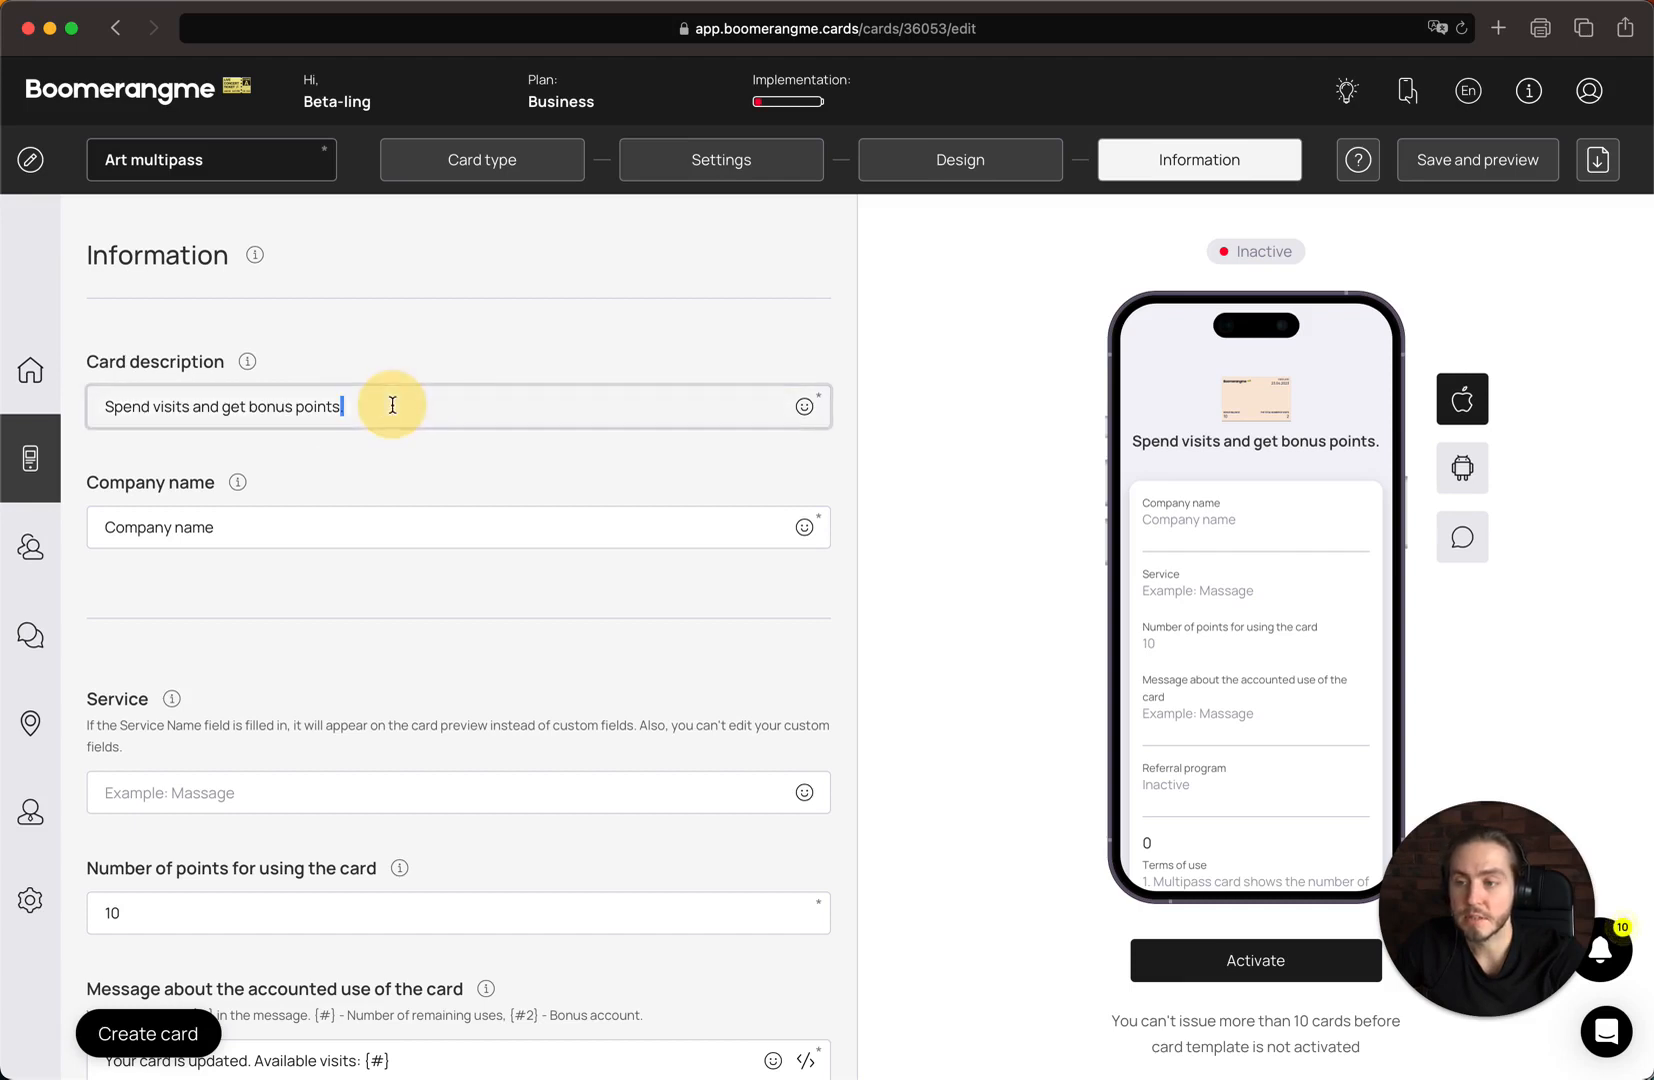
triple_click(390, 404)
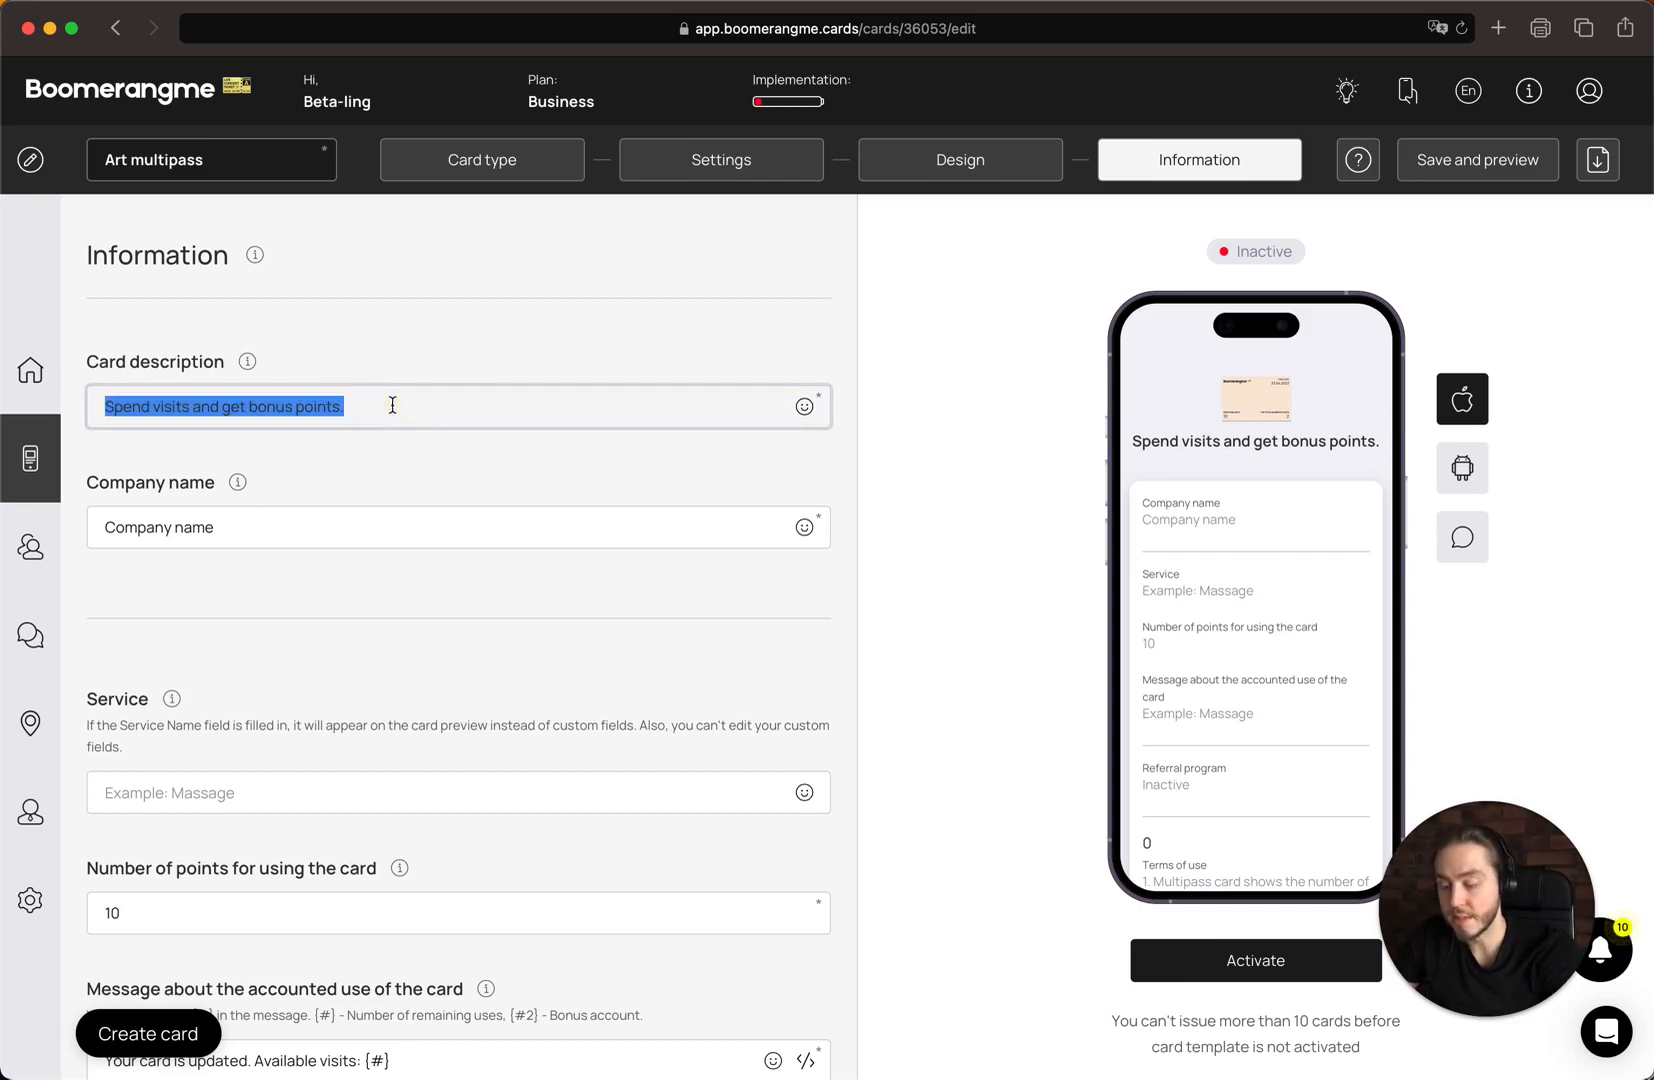
text(Promotion ma)
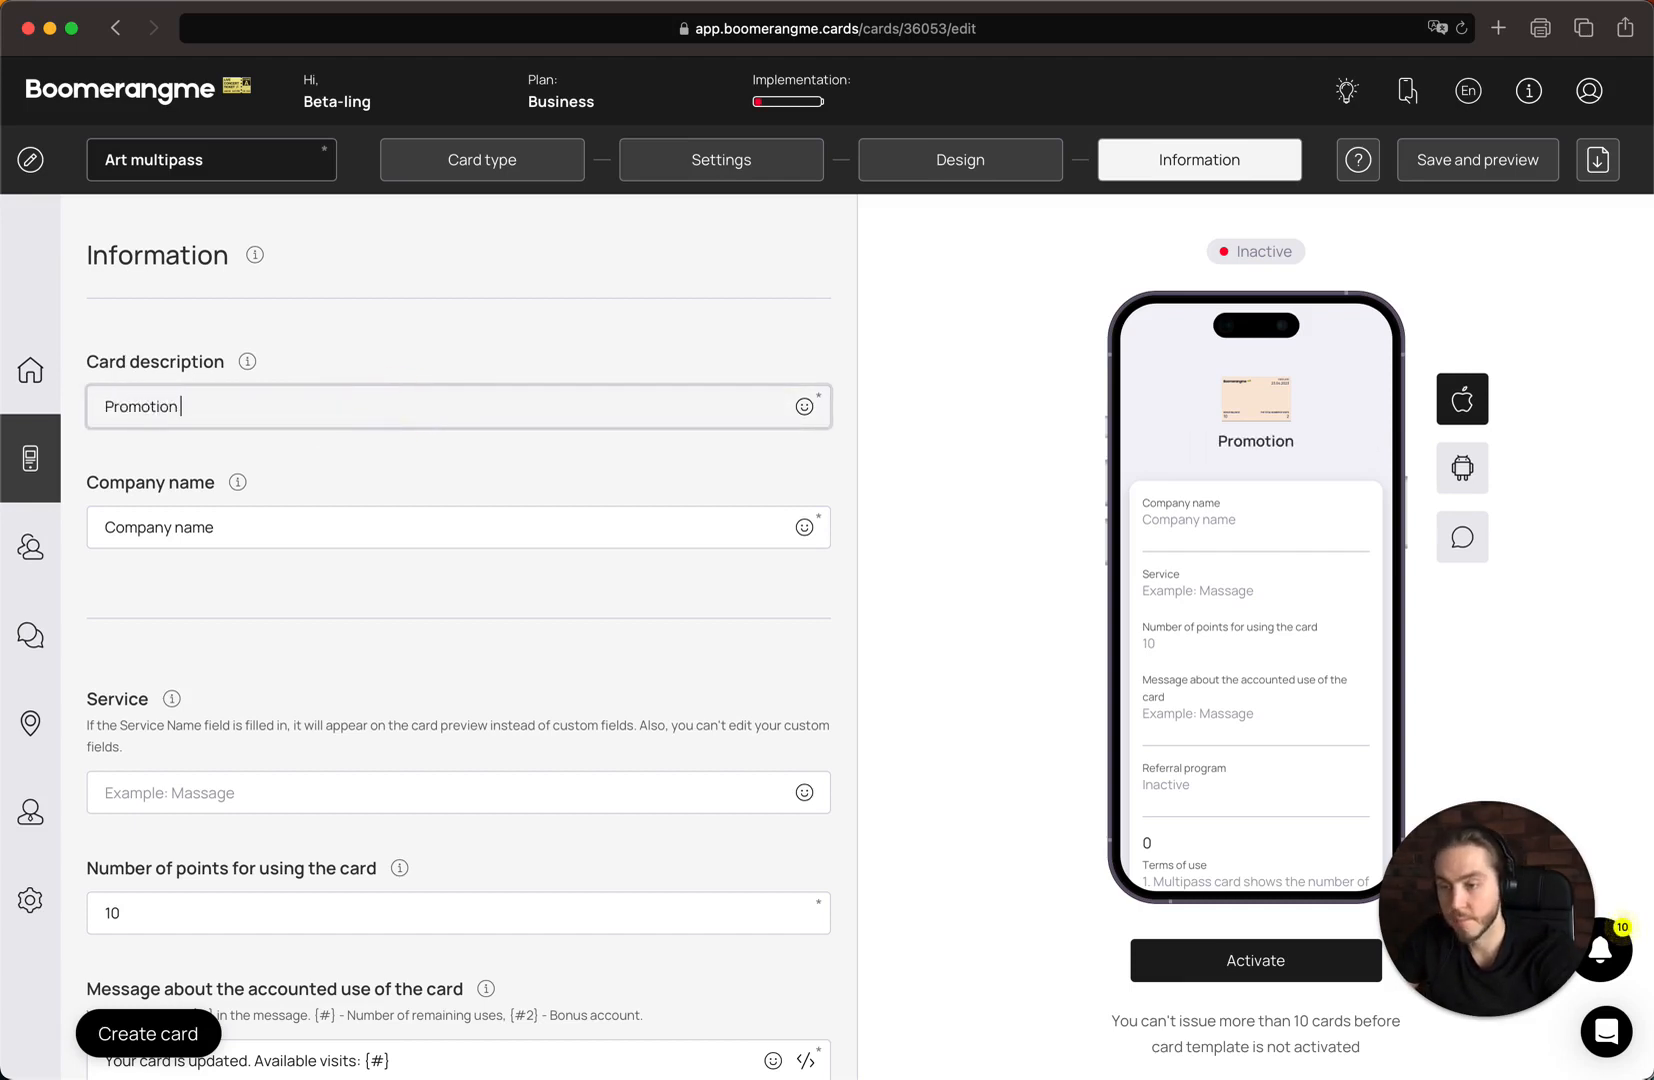
key(BackSpace)
key(BackSpace)
key(BackSpace)
text(name)
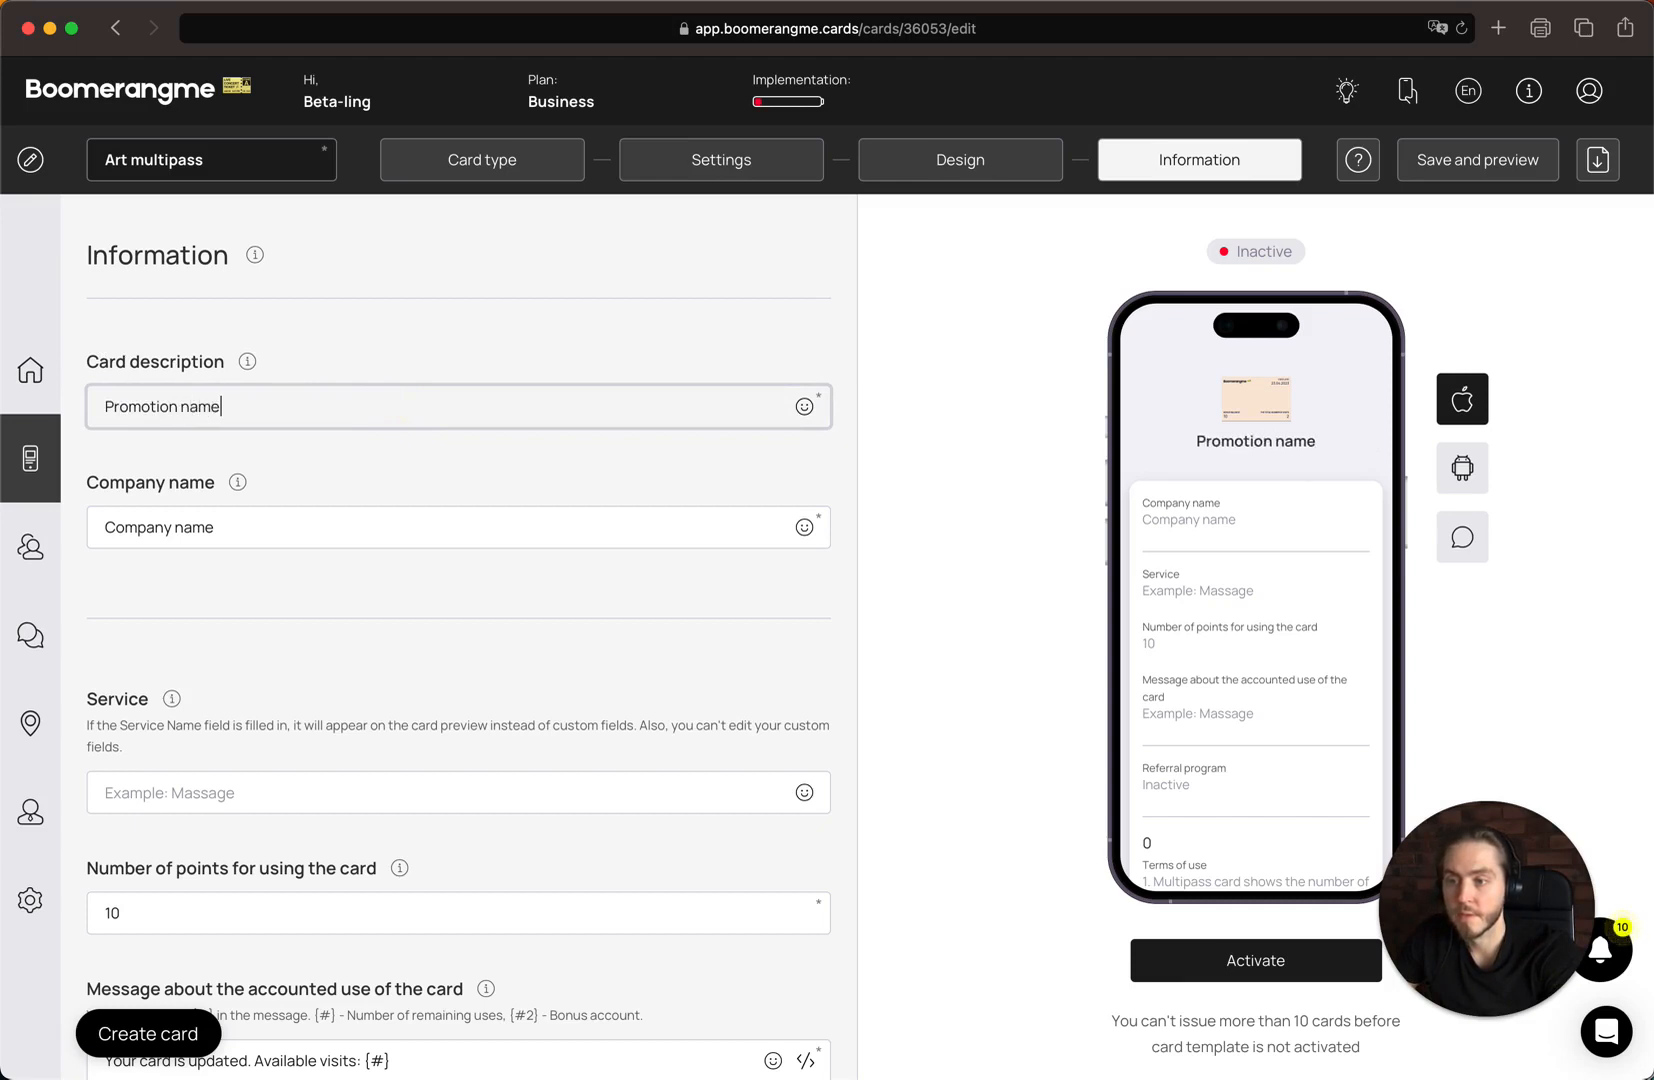
double_click(153, 404)
text(Multipass)
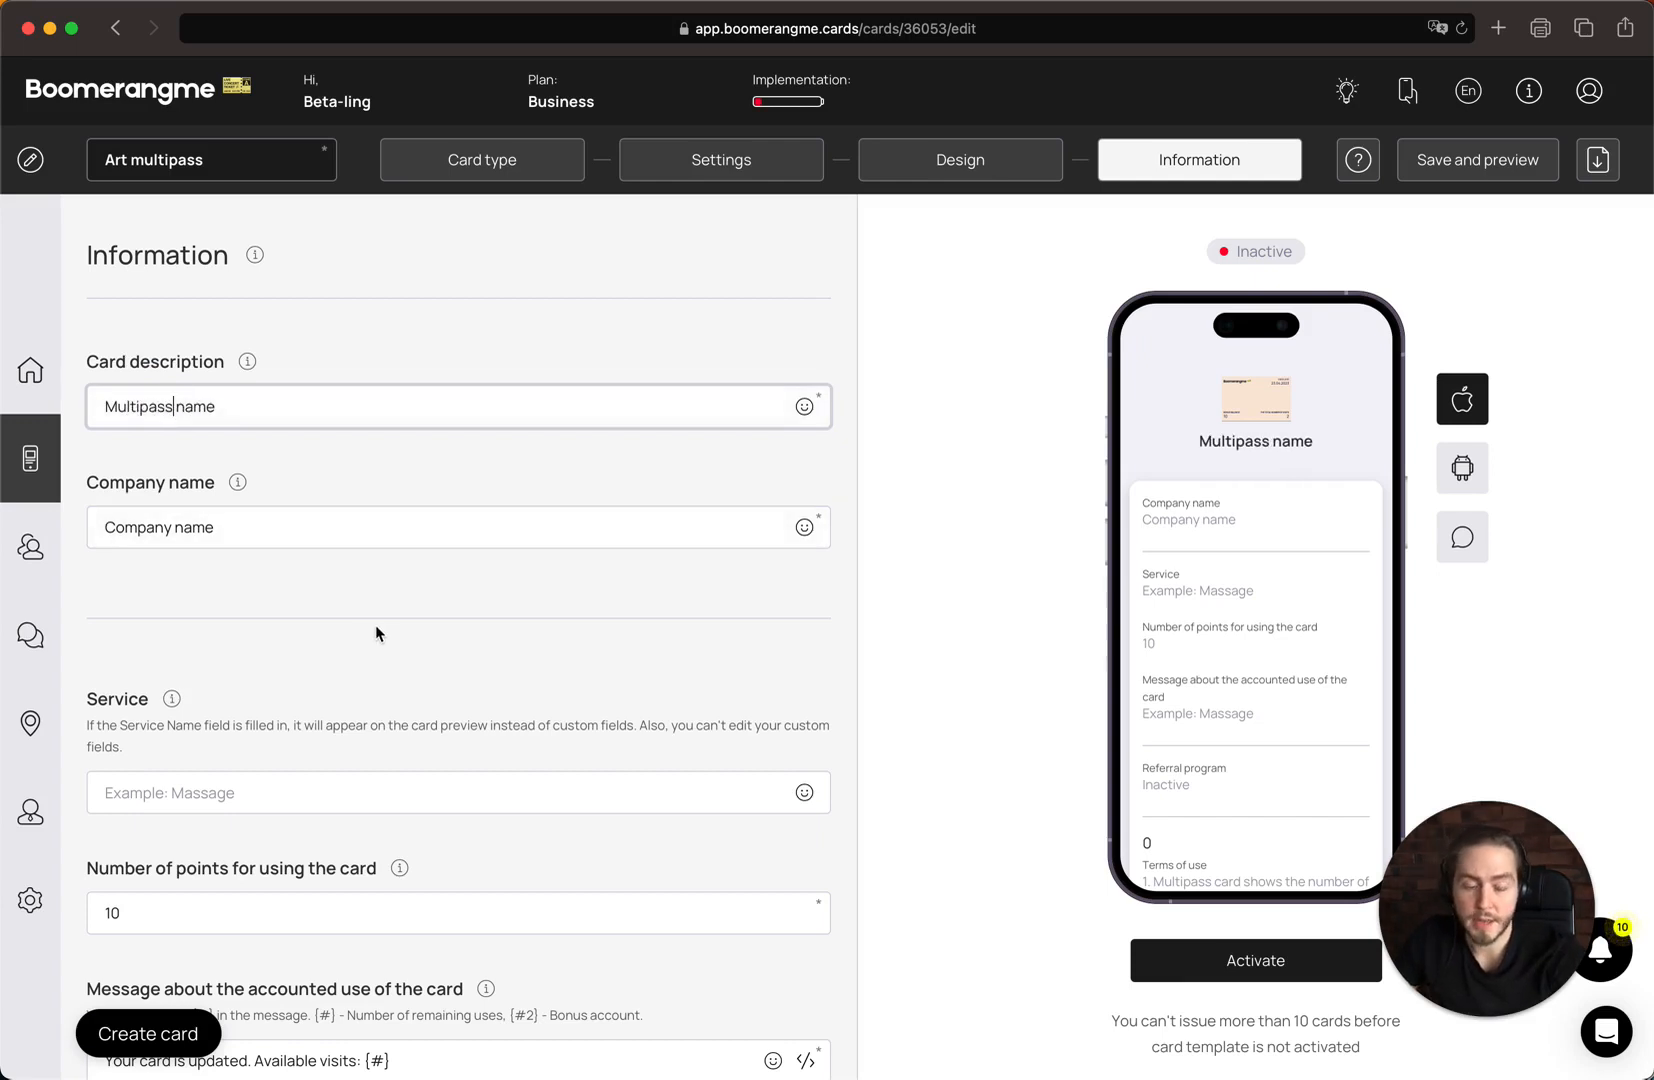
Enter "Art master classes" as the card's service
scroll(375, 633, down, 1)
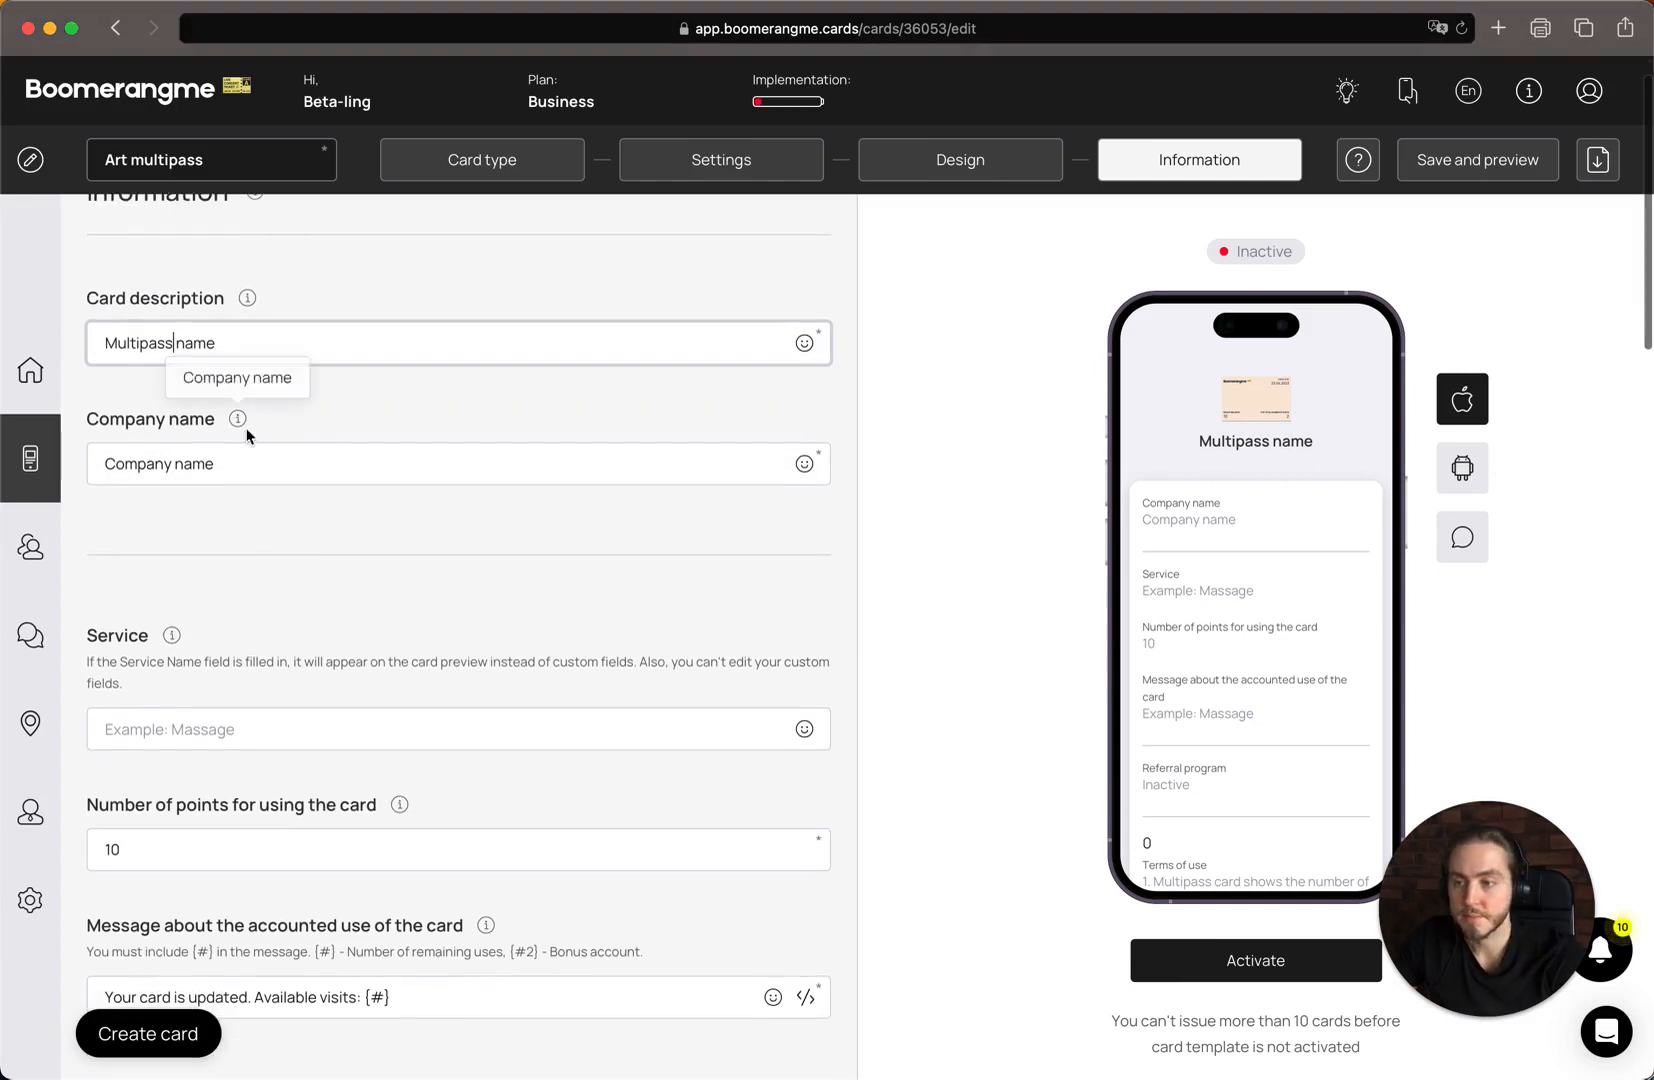
click(252, 454)
scroll(255, 454, down, 5)
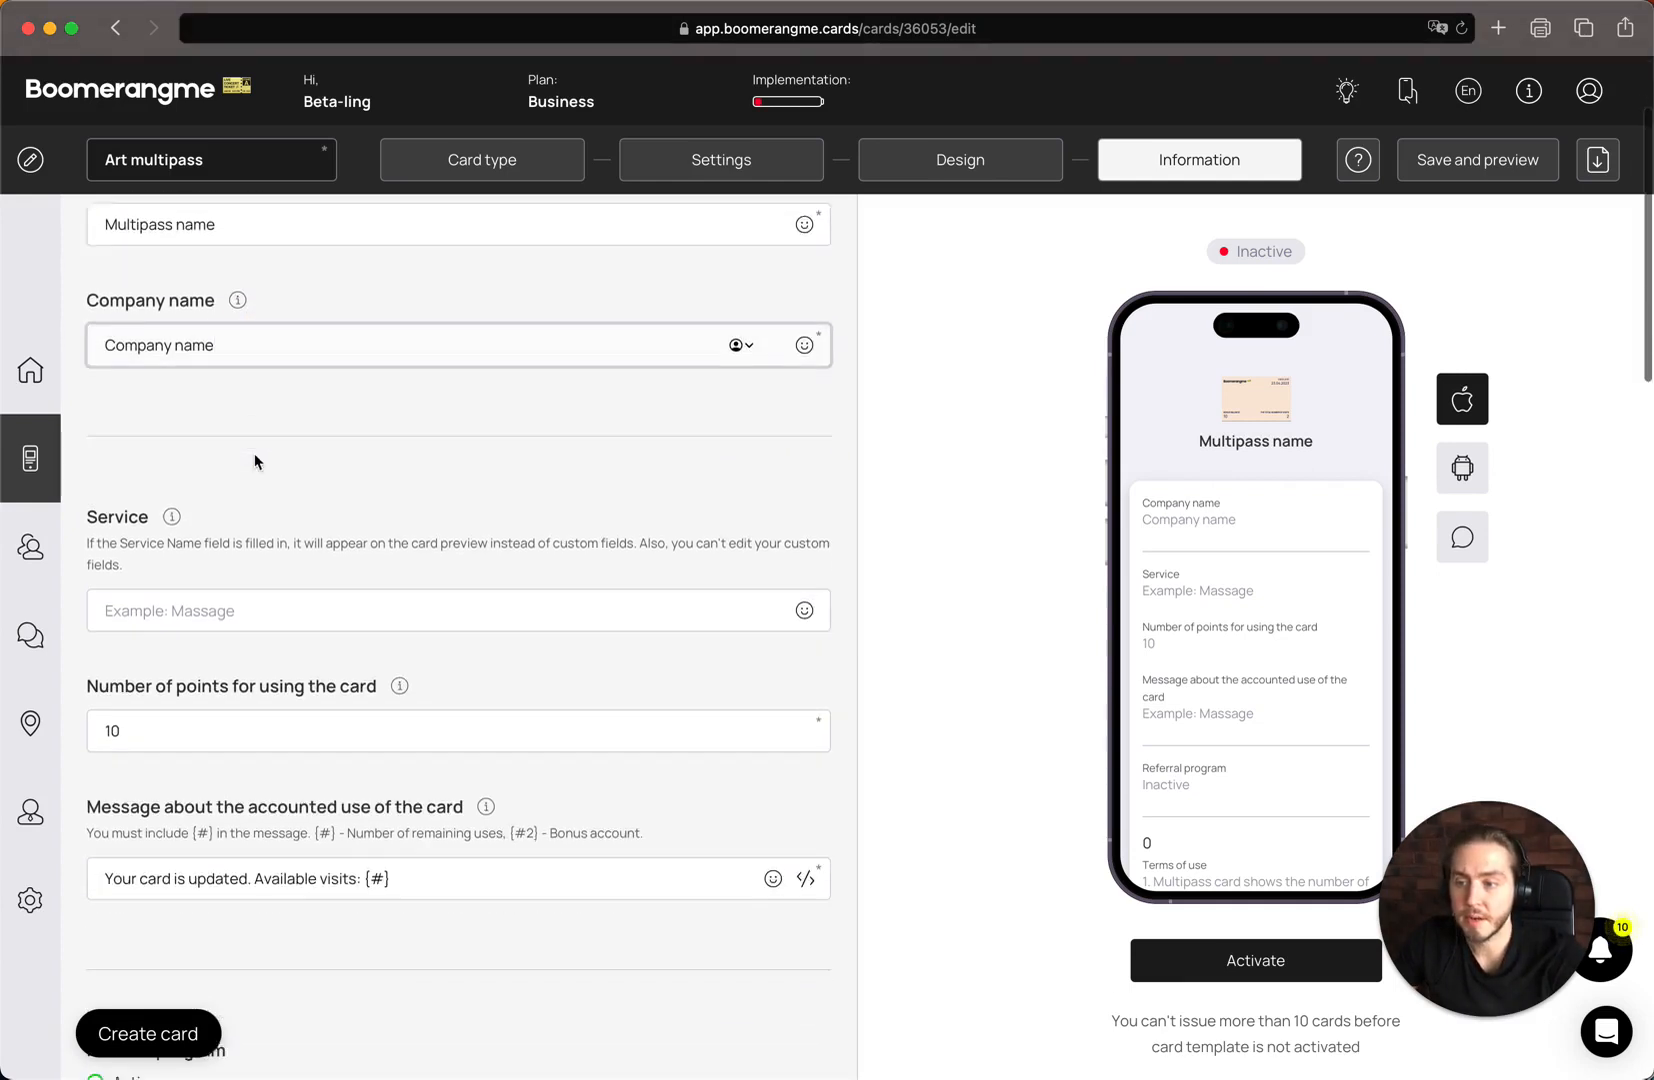
click(190, 450)
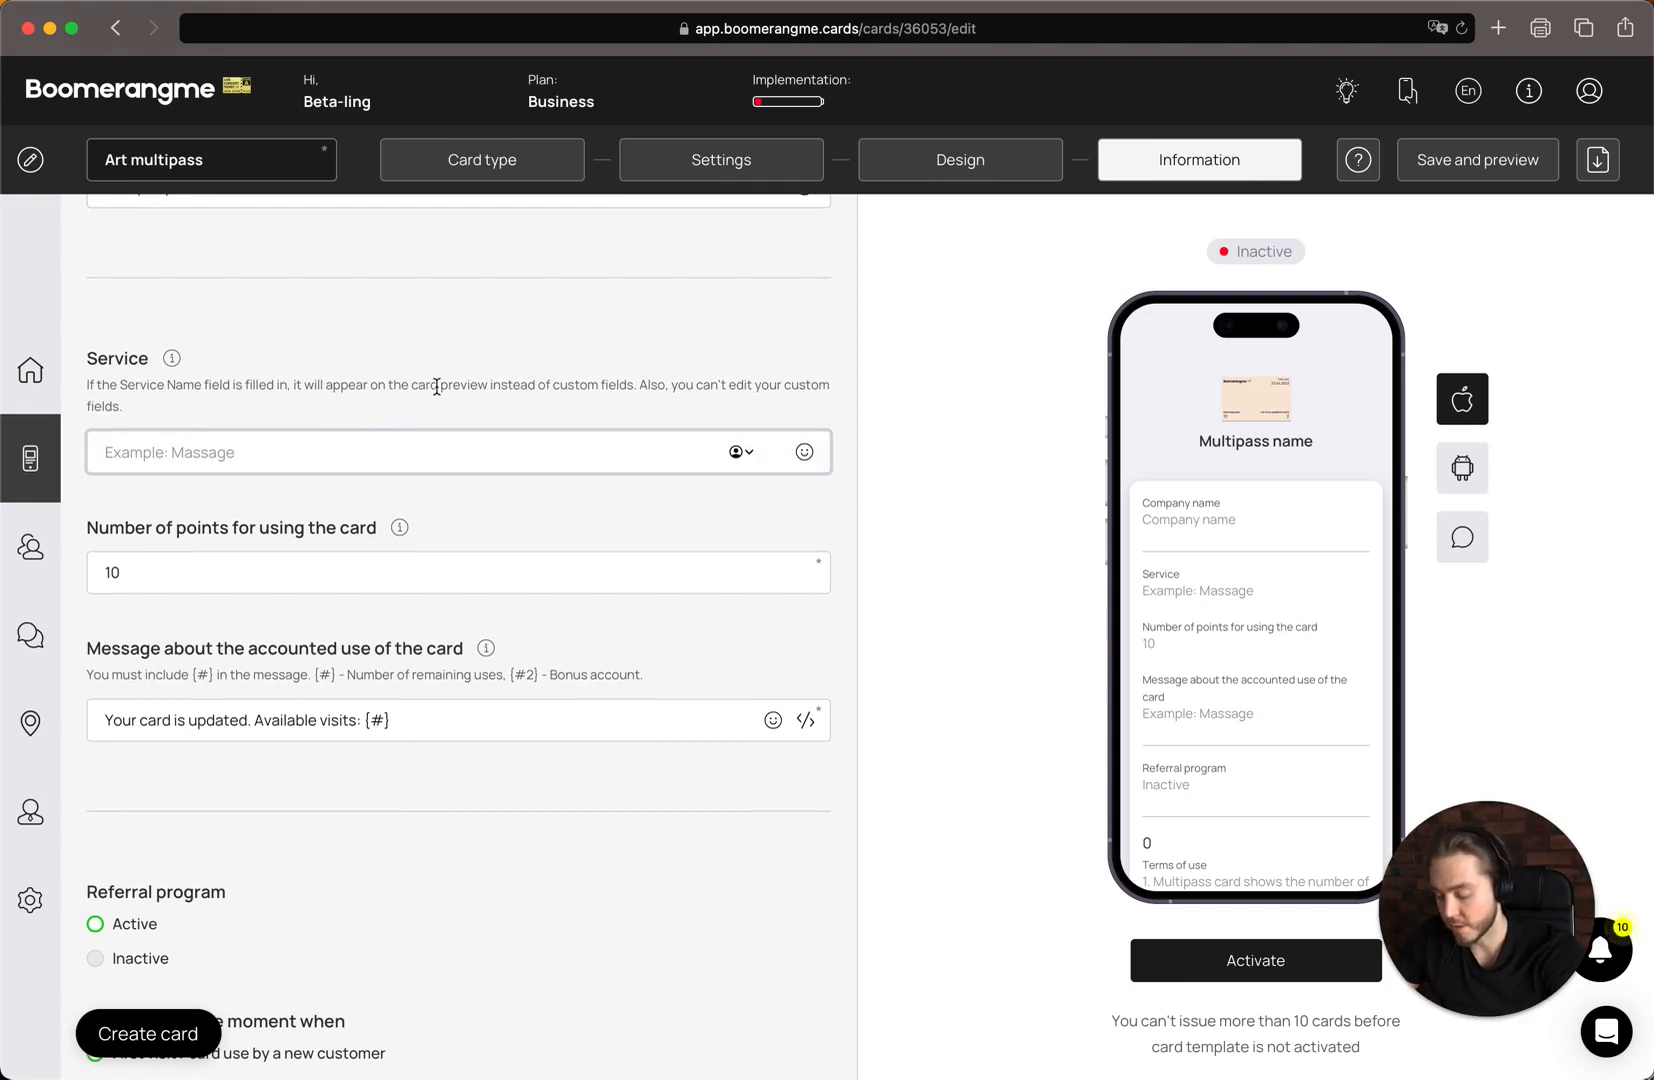
text(Ar)
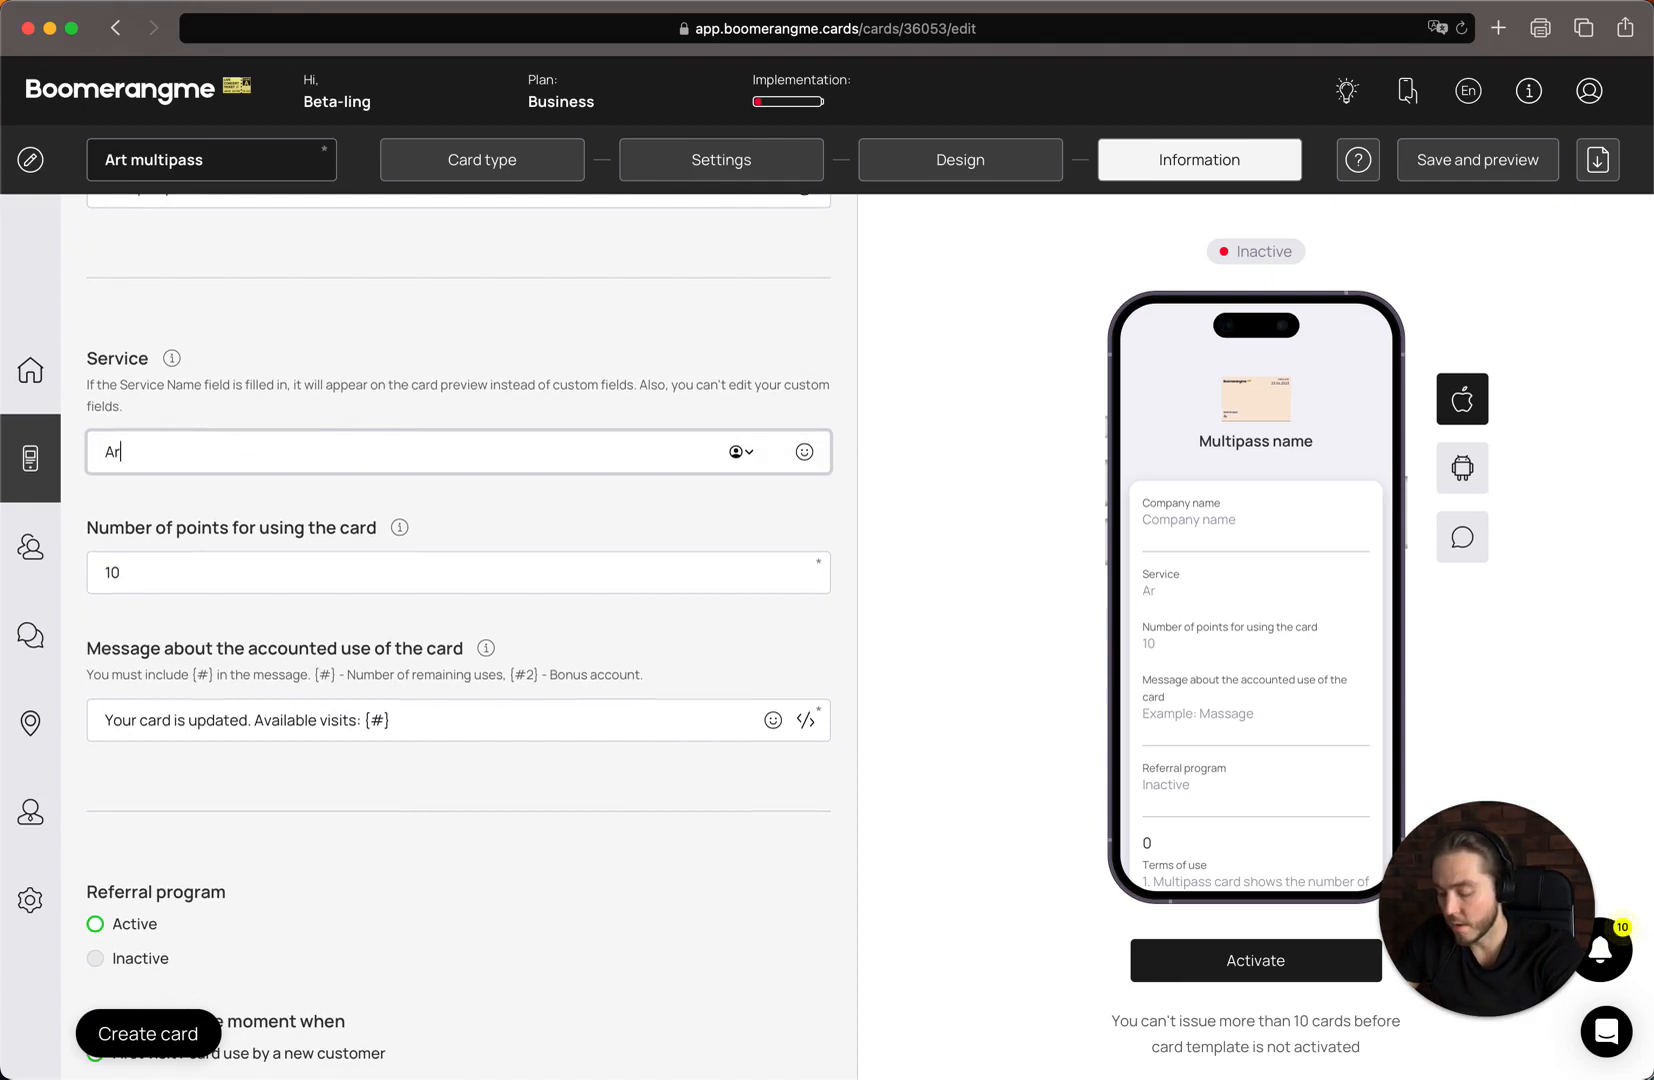
text(t mas)
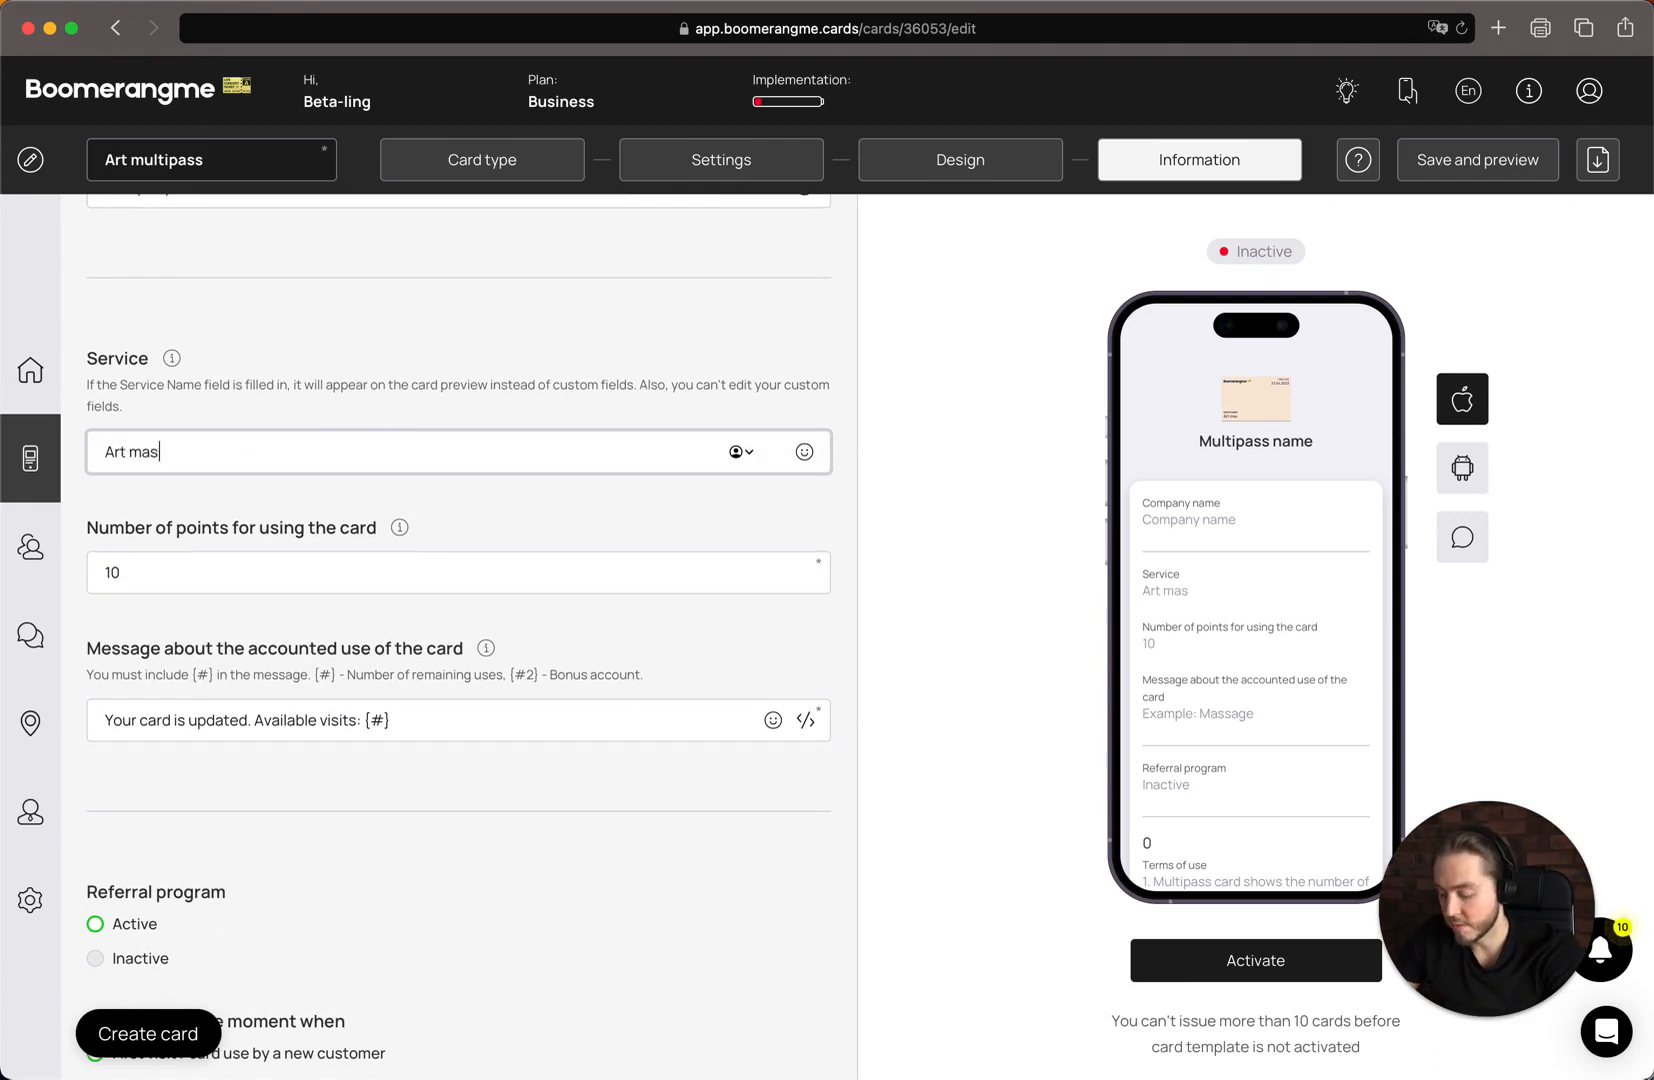
text(ter classes)
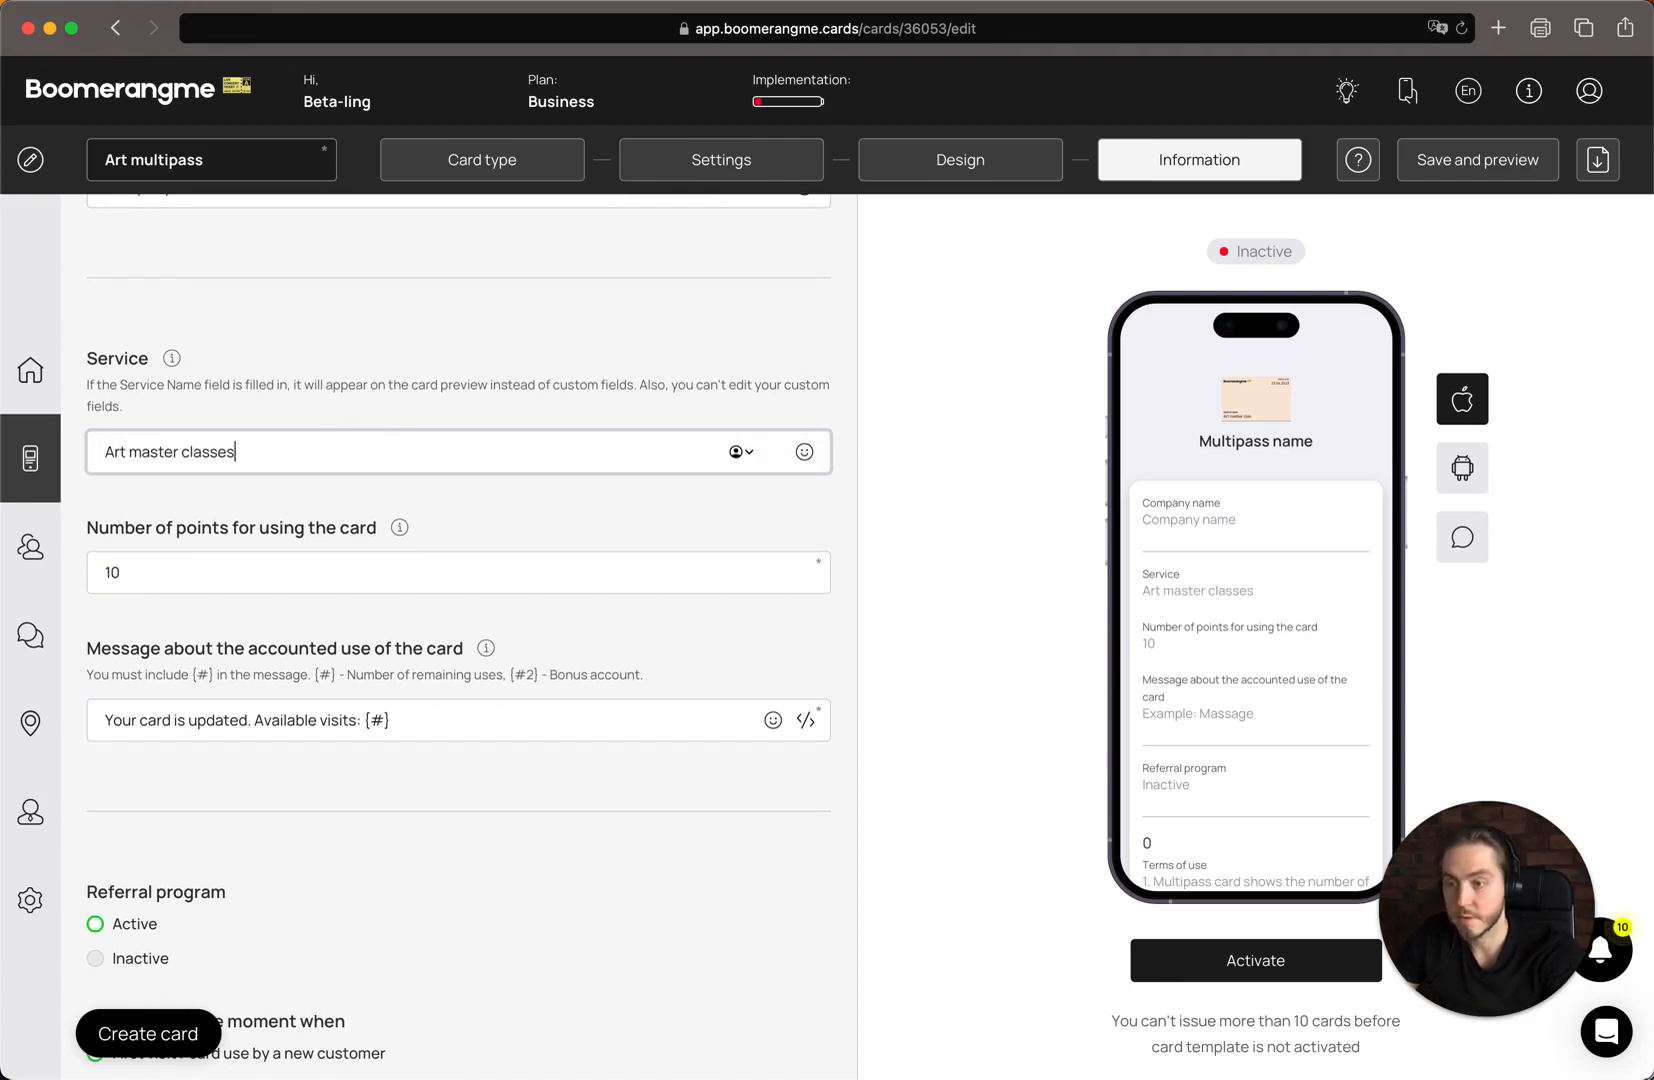
Set the number of points for using the card to 20
scroll(30, 635, down, 2)
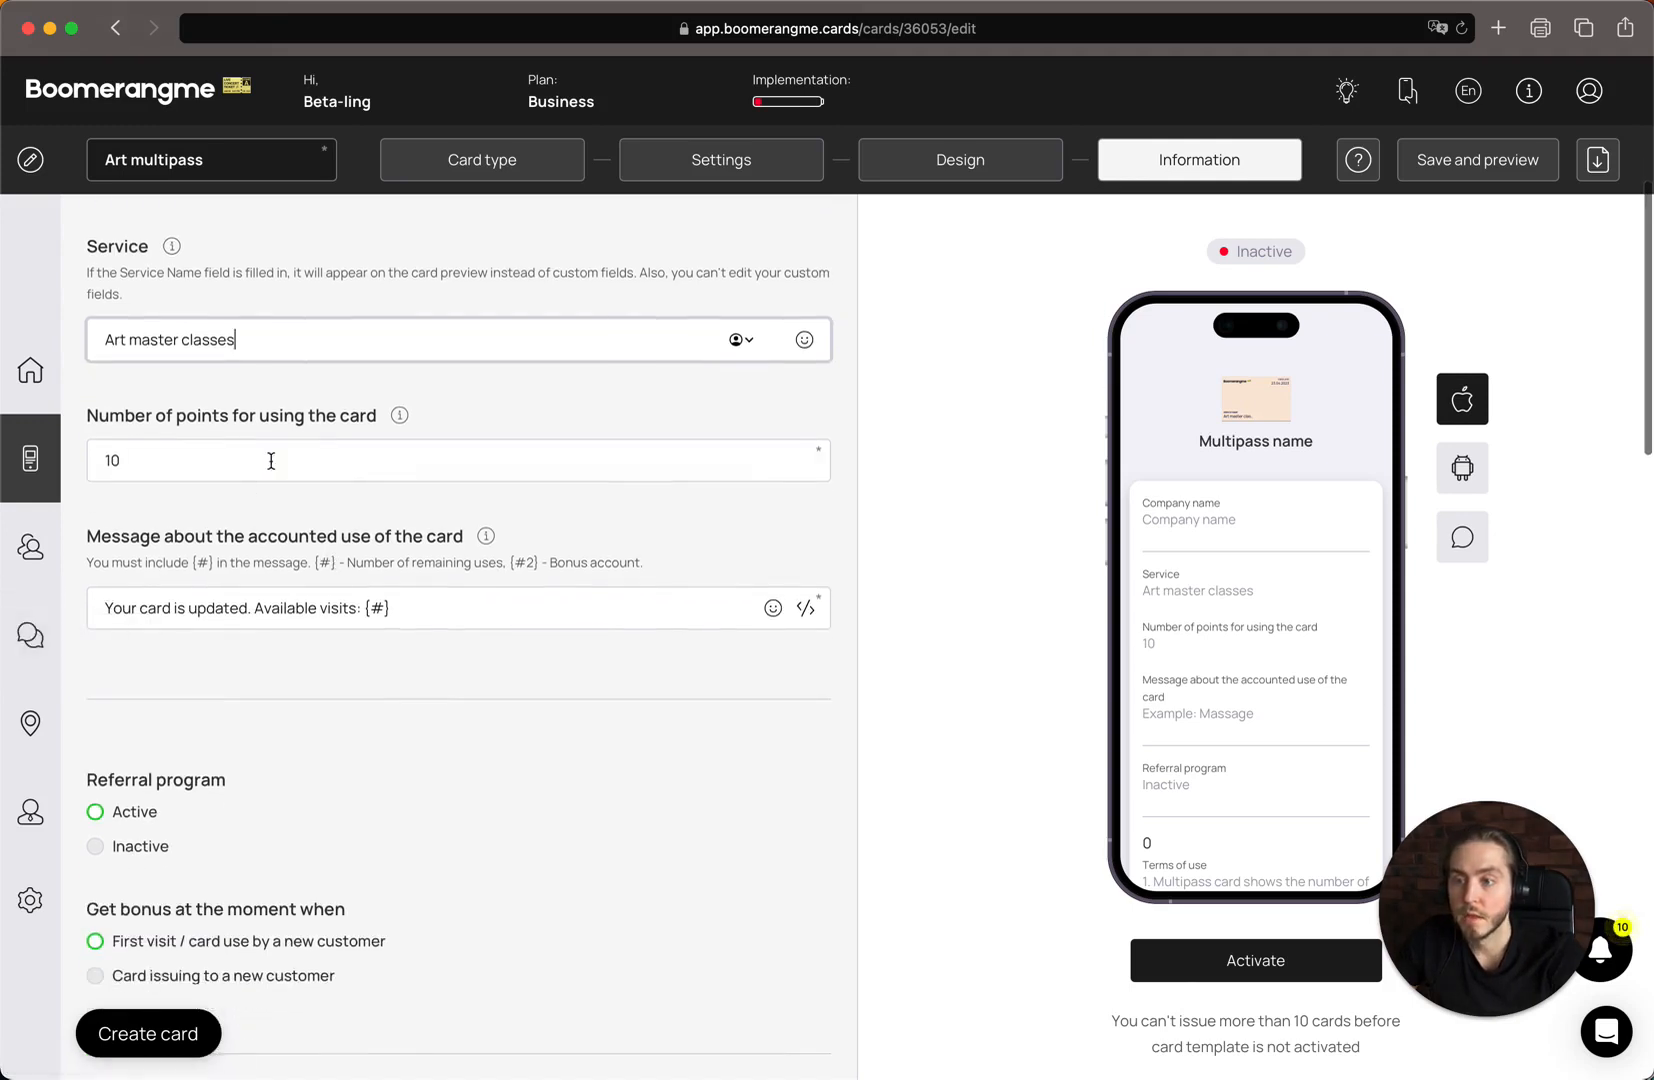
click(225, 444)
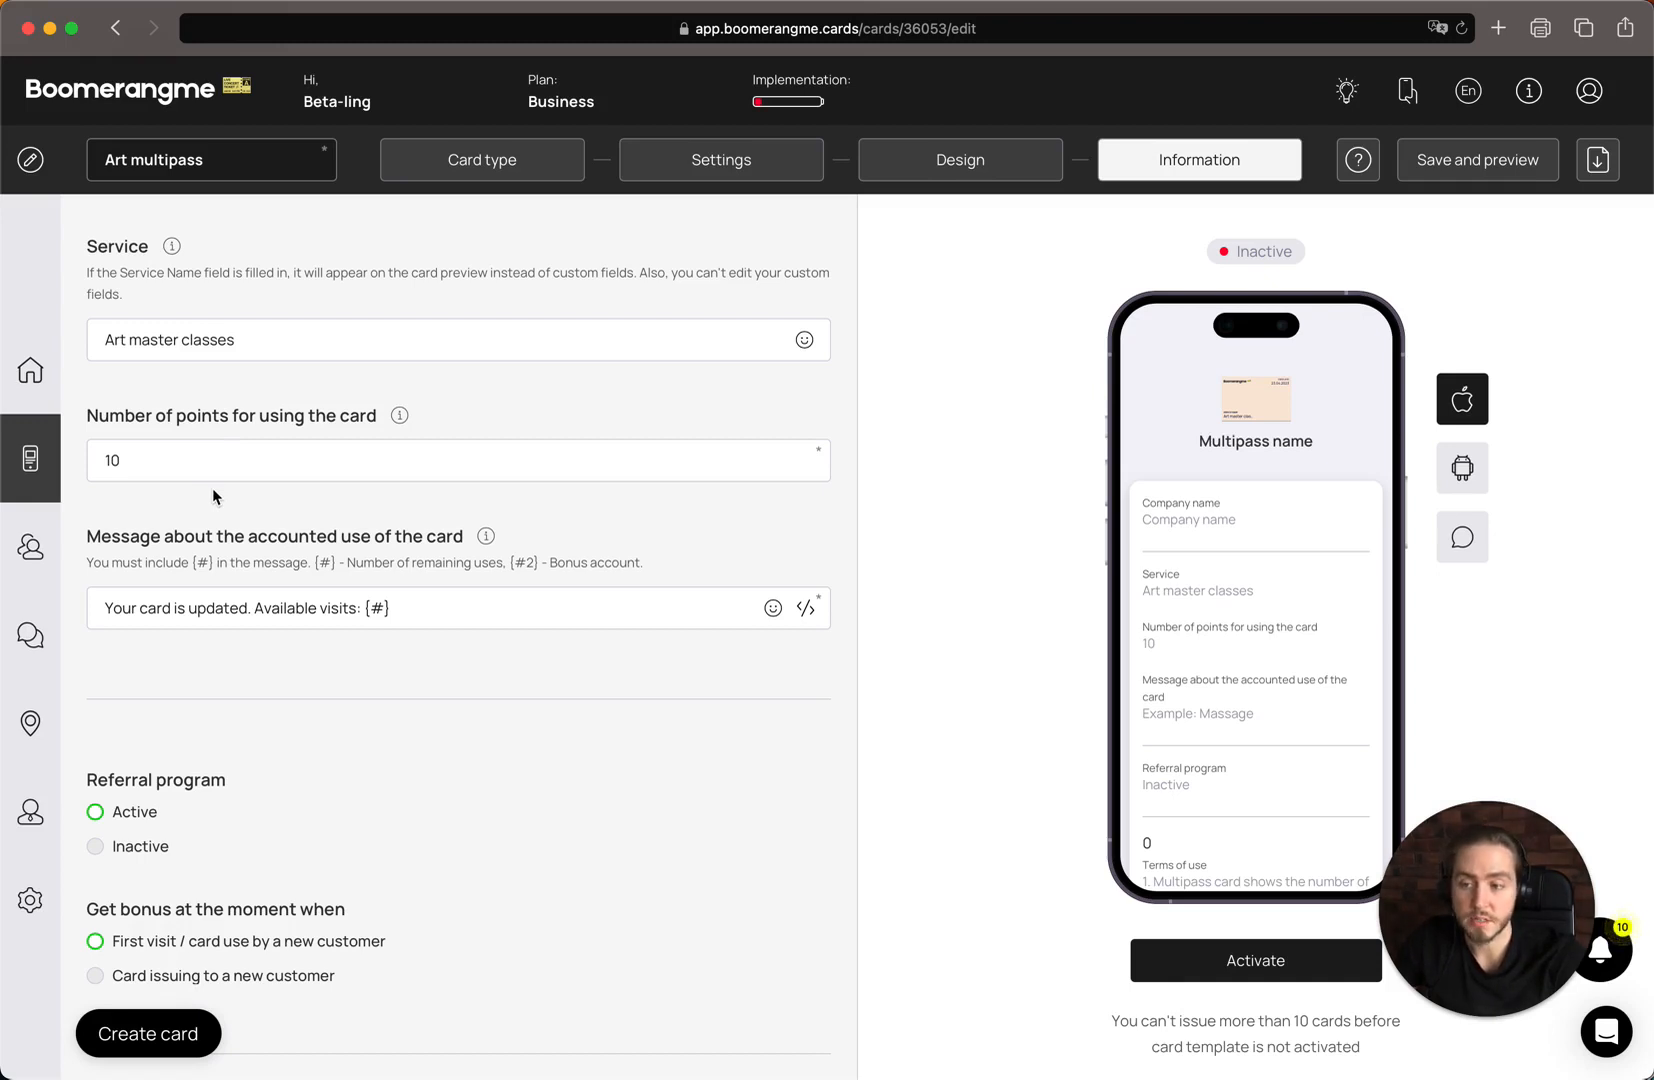
double_click(190, 461)
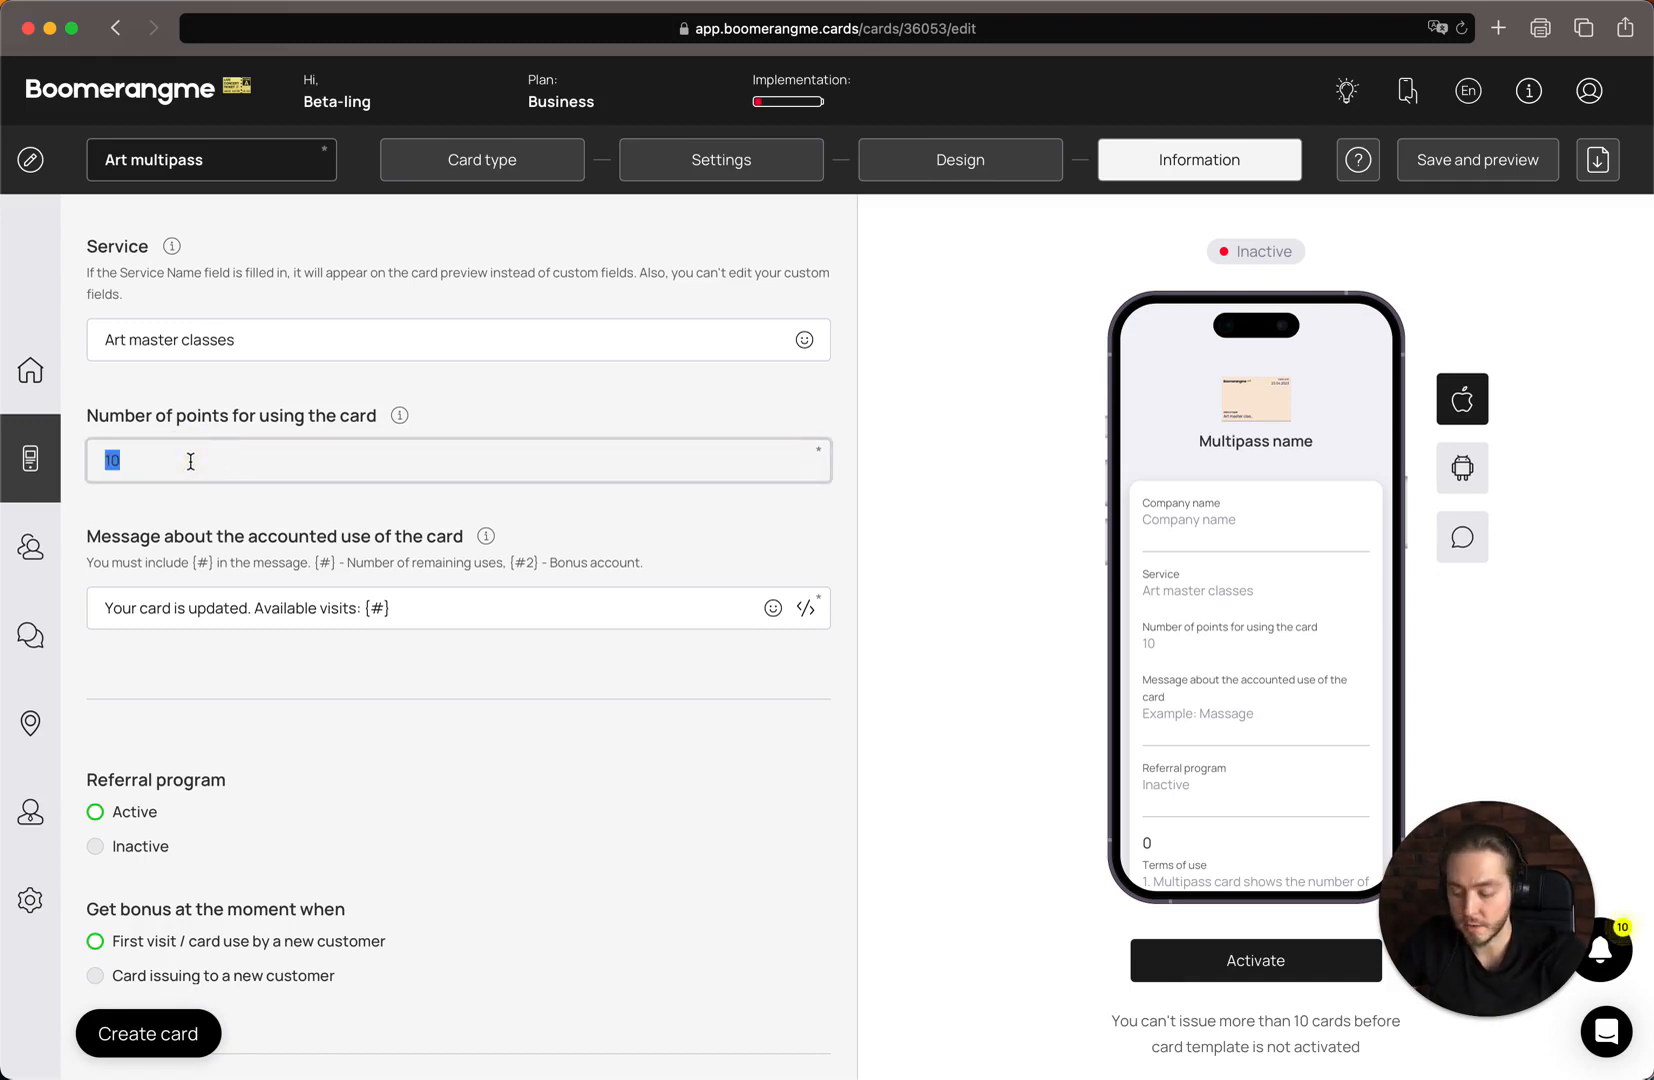
text(0)
double_click(200, 460)
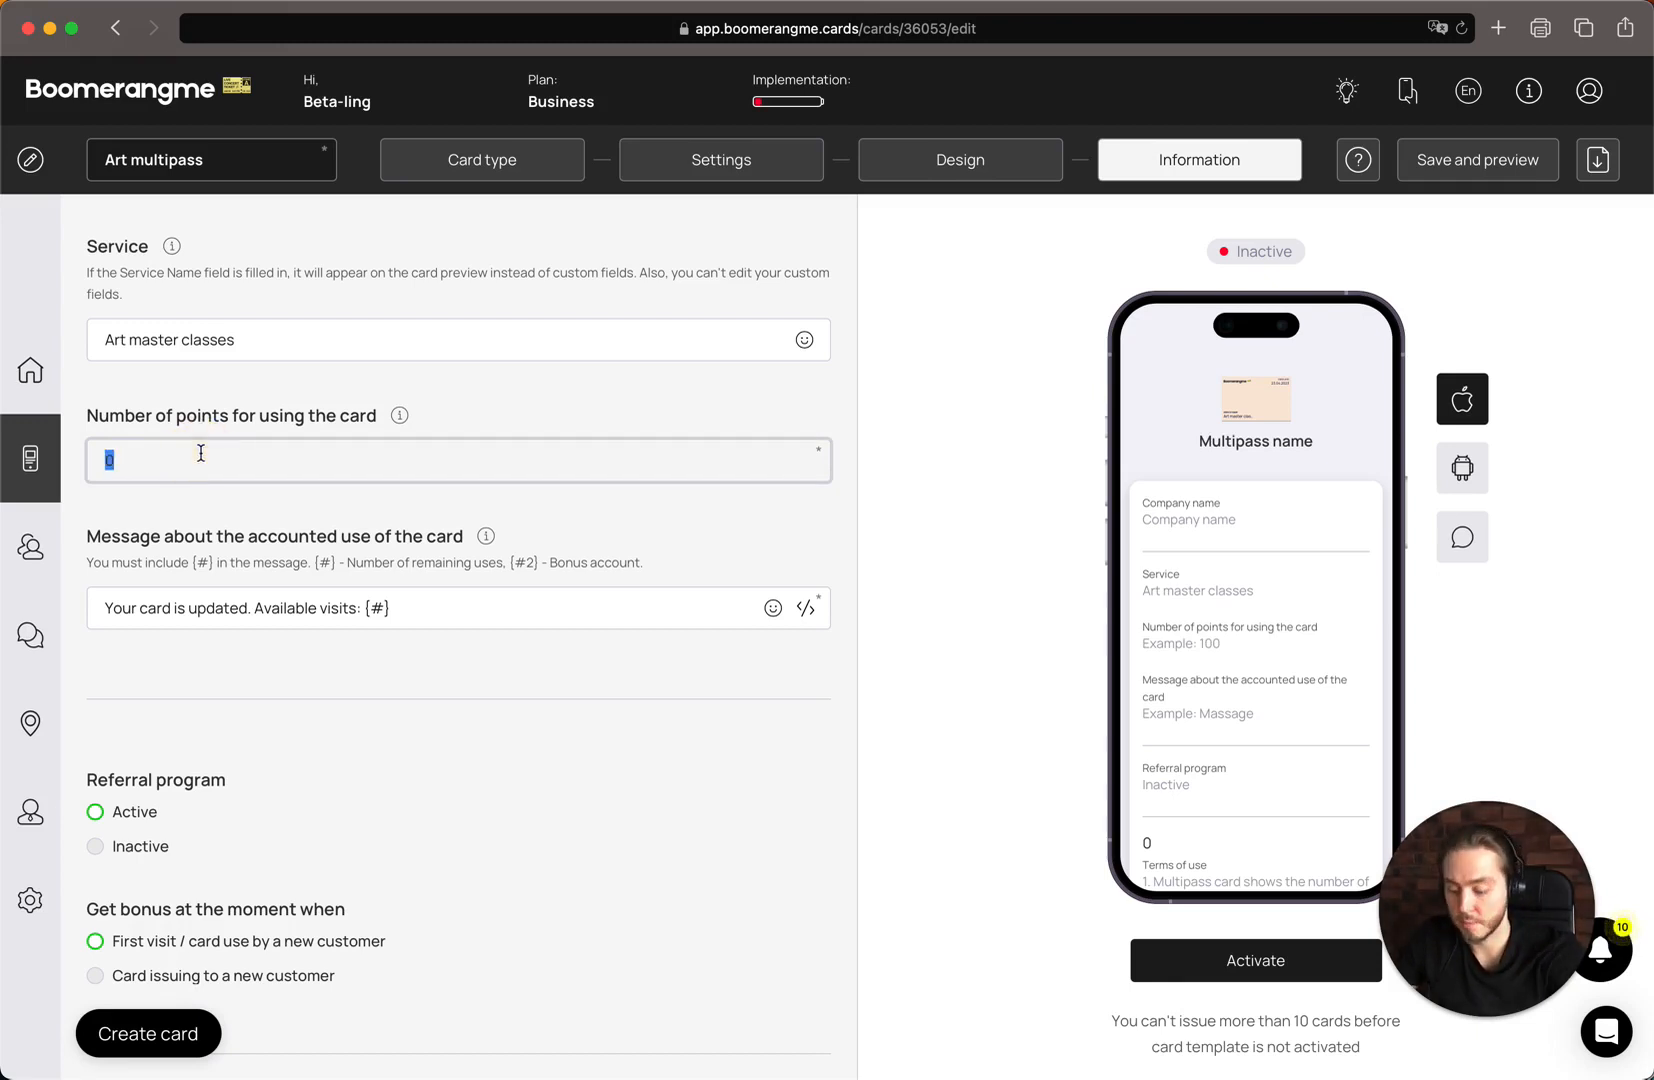
text(1)
key(BackSpace)
key(BackSpace)
key(BackSpace)
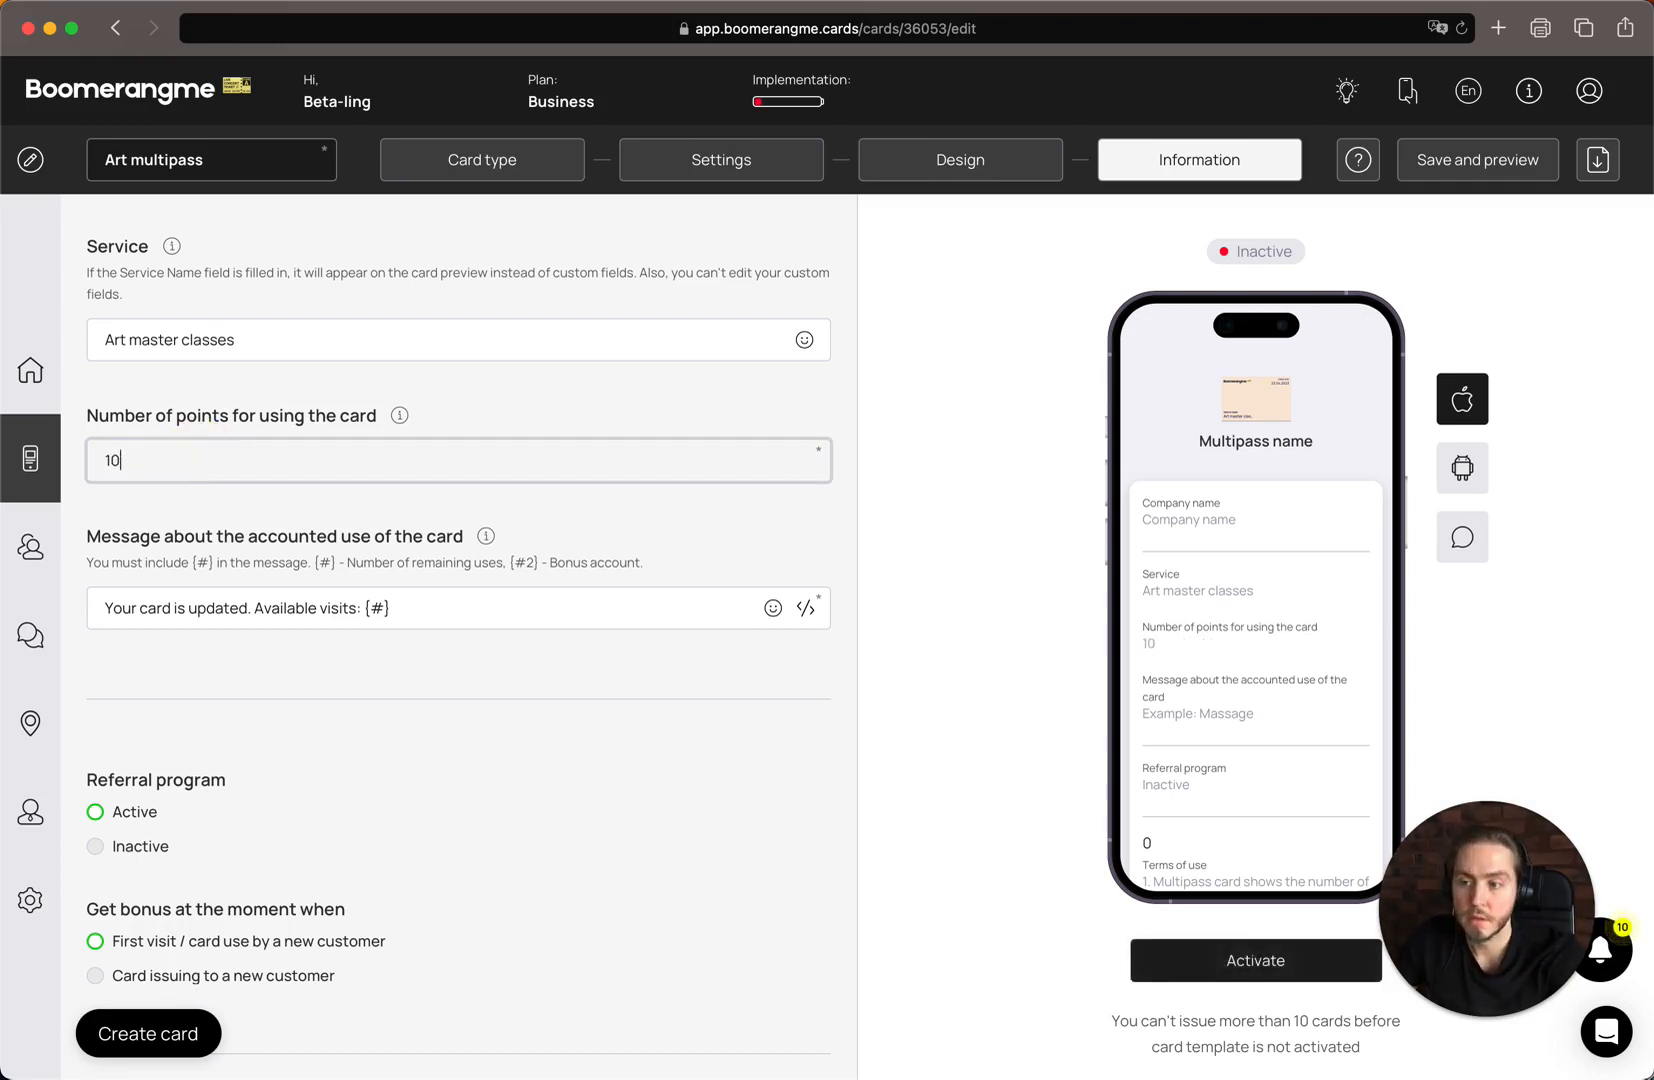
text(20)
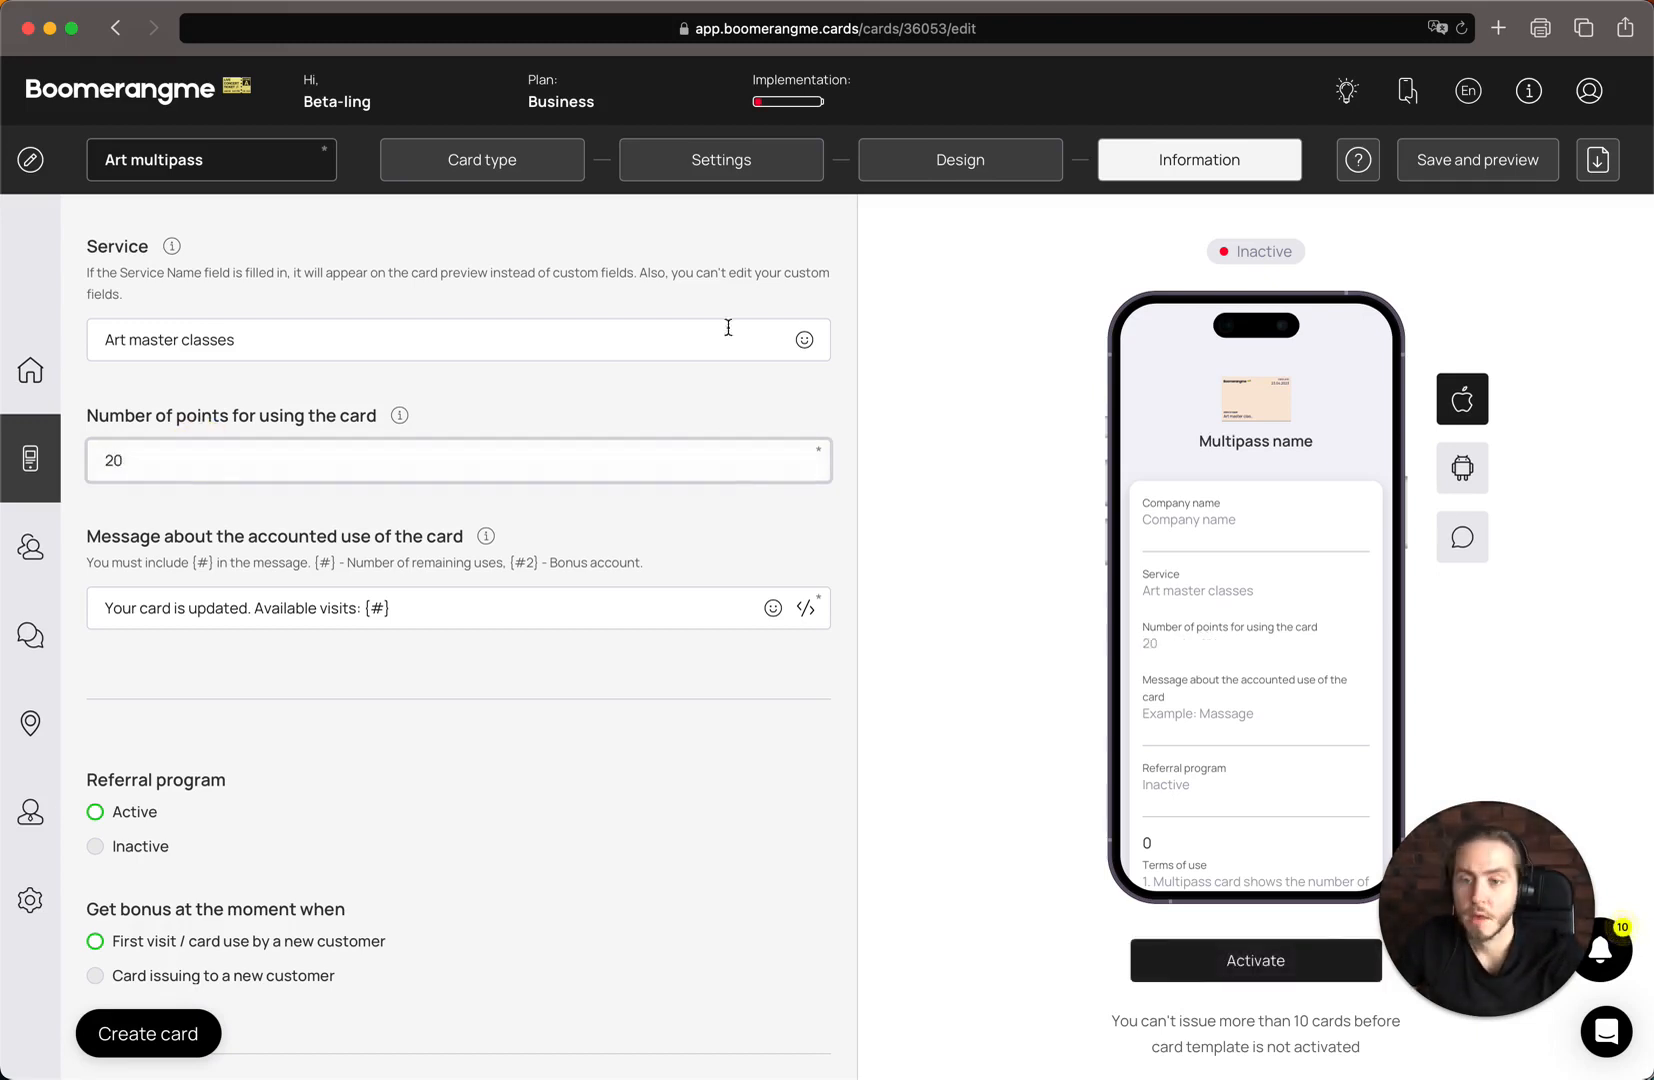
click(697, 404)
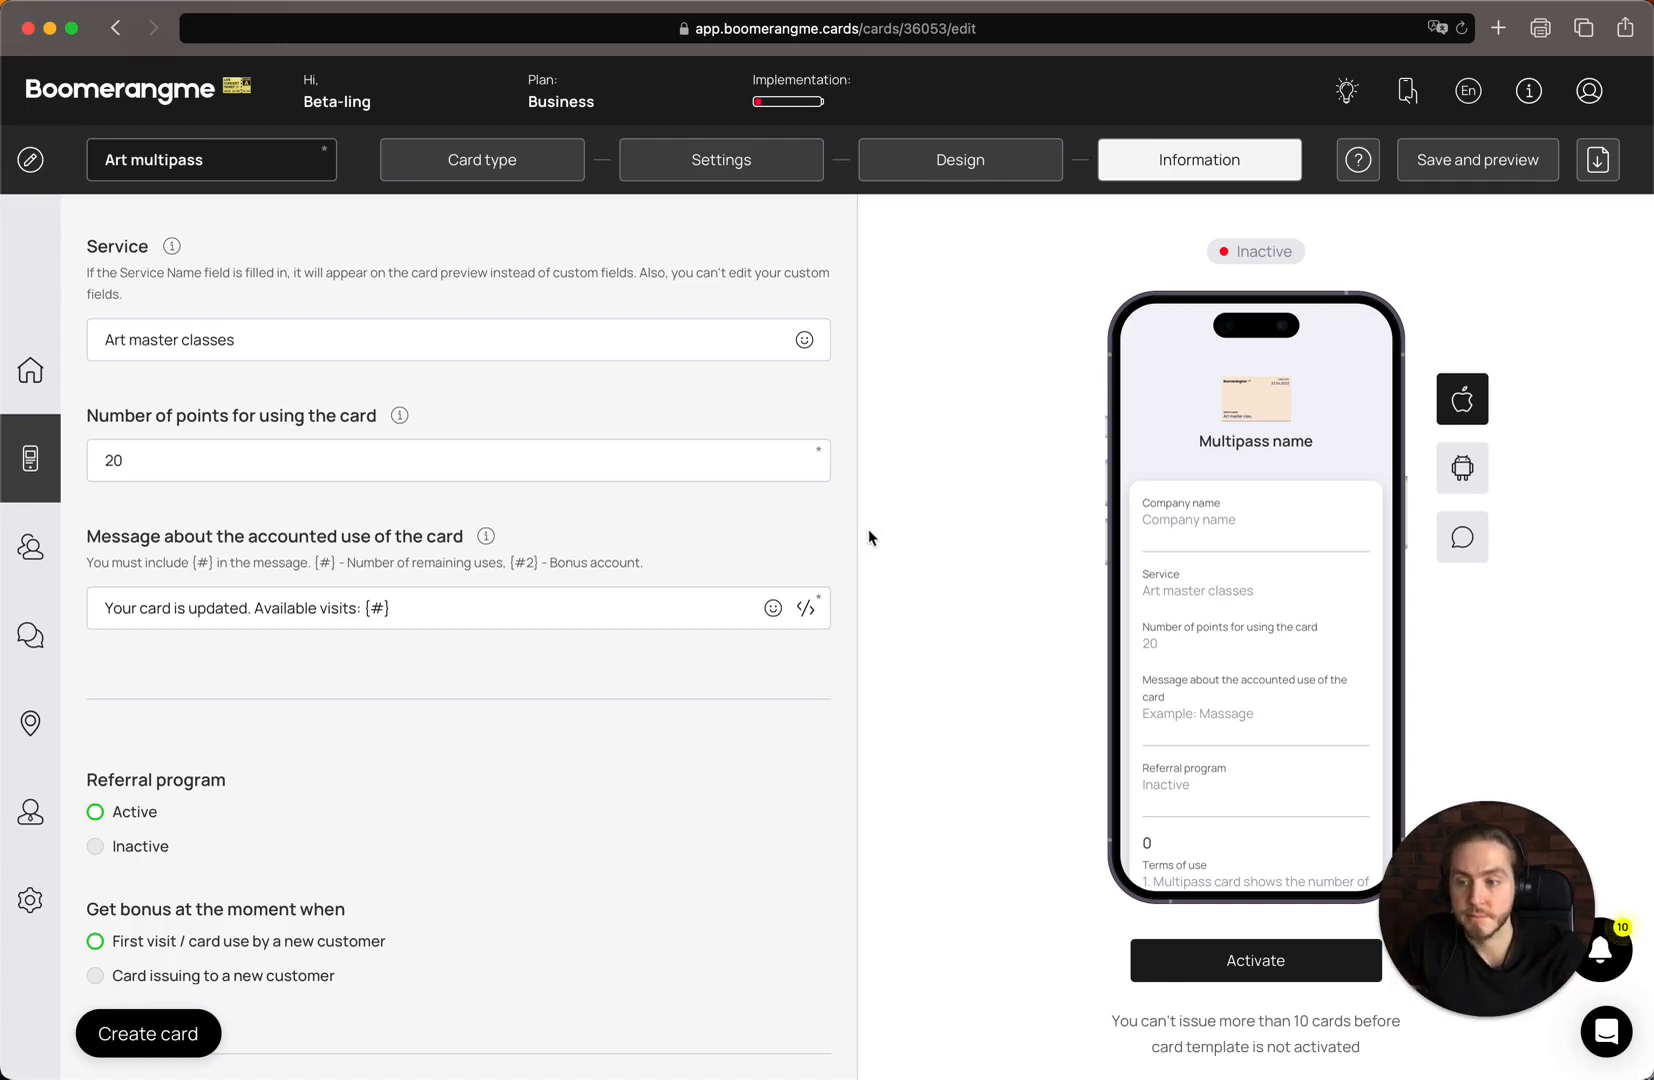
Examine the message about the accounted use of the card and the hint explaining its {#} and {#2} placeholders
scroll(740, 590, down, 3)
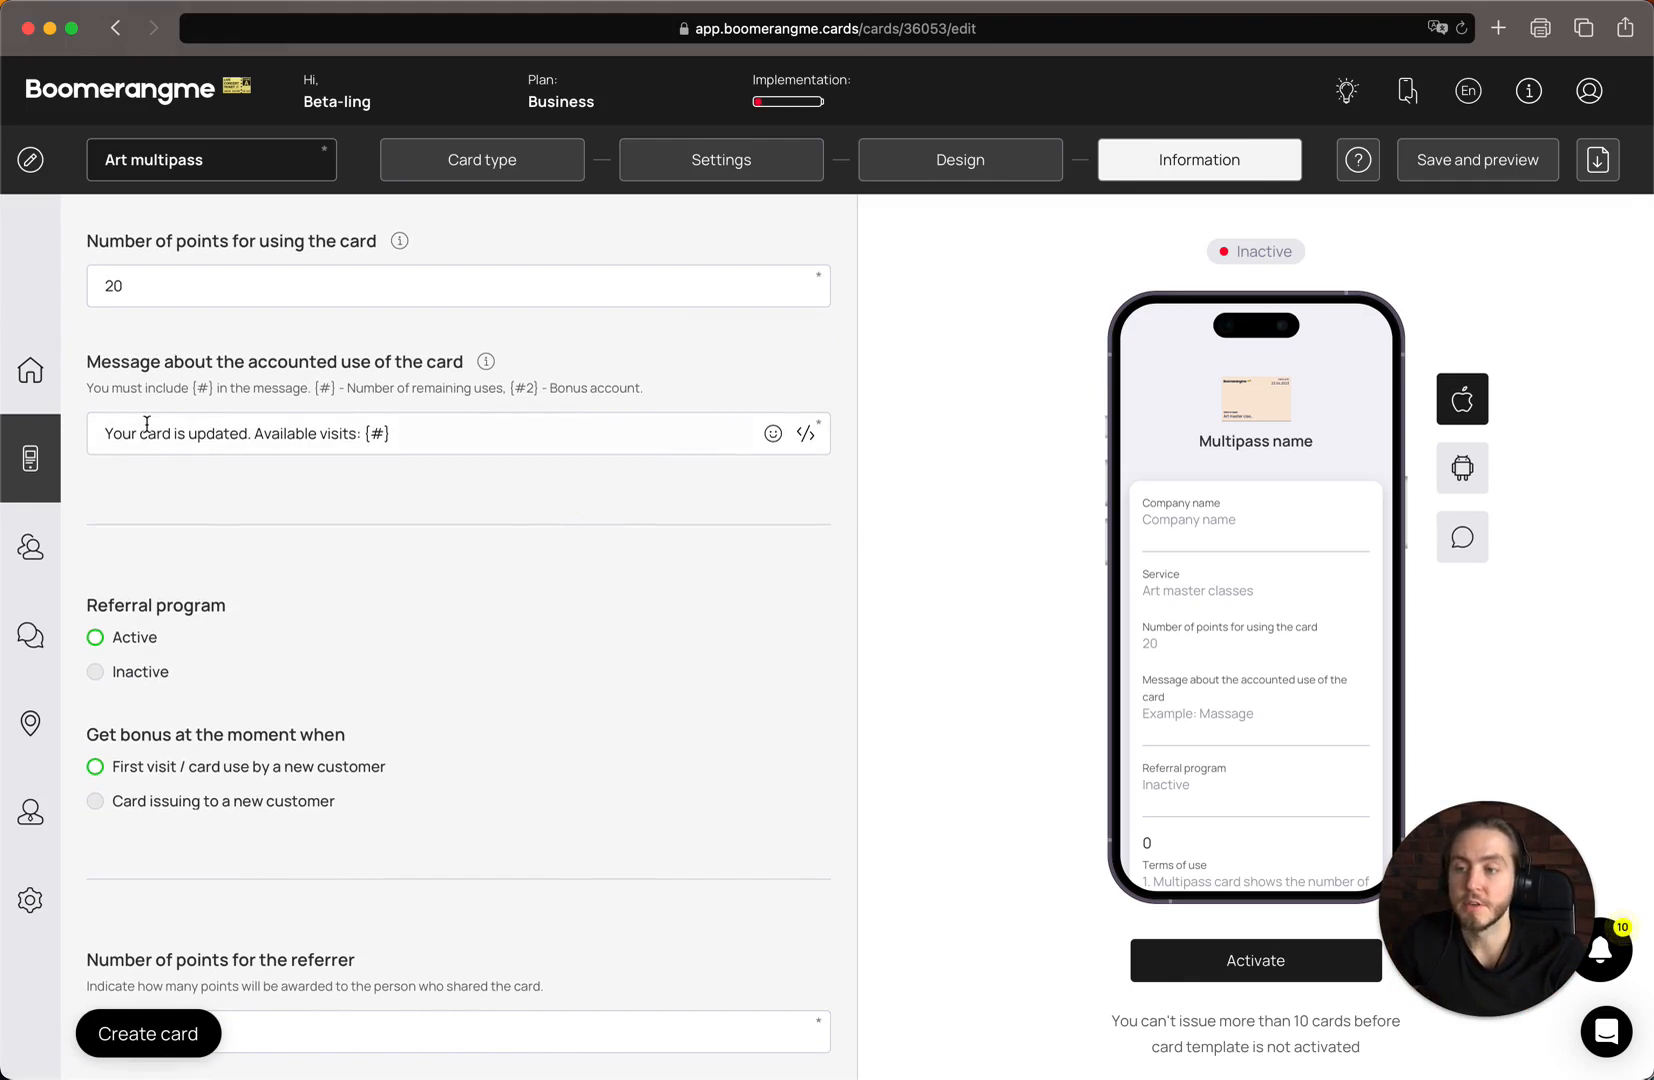
scroll(147, 424, up, 1)
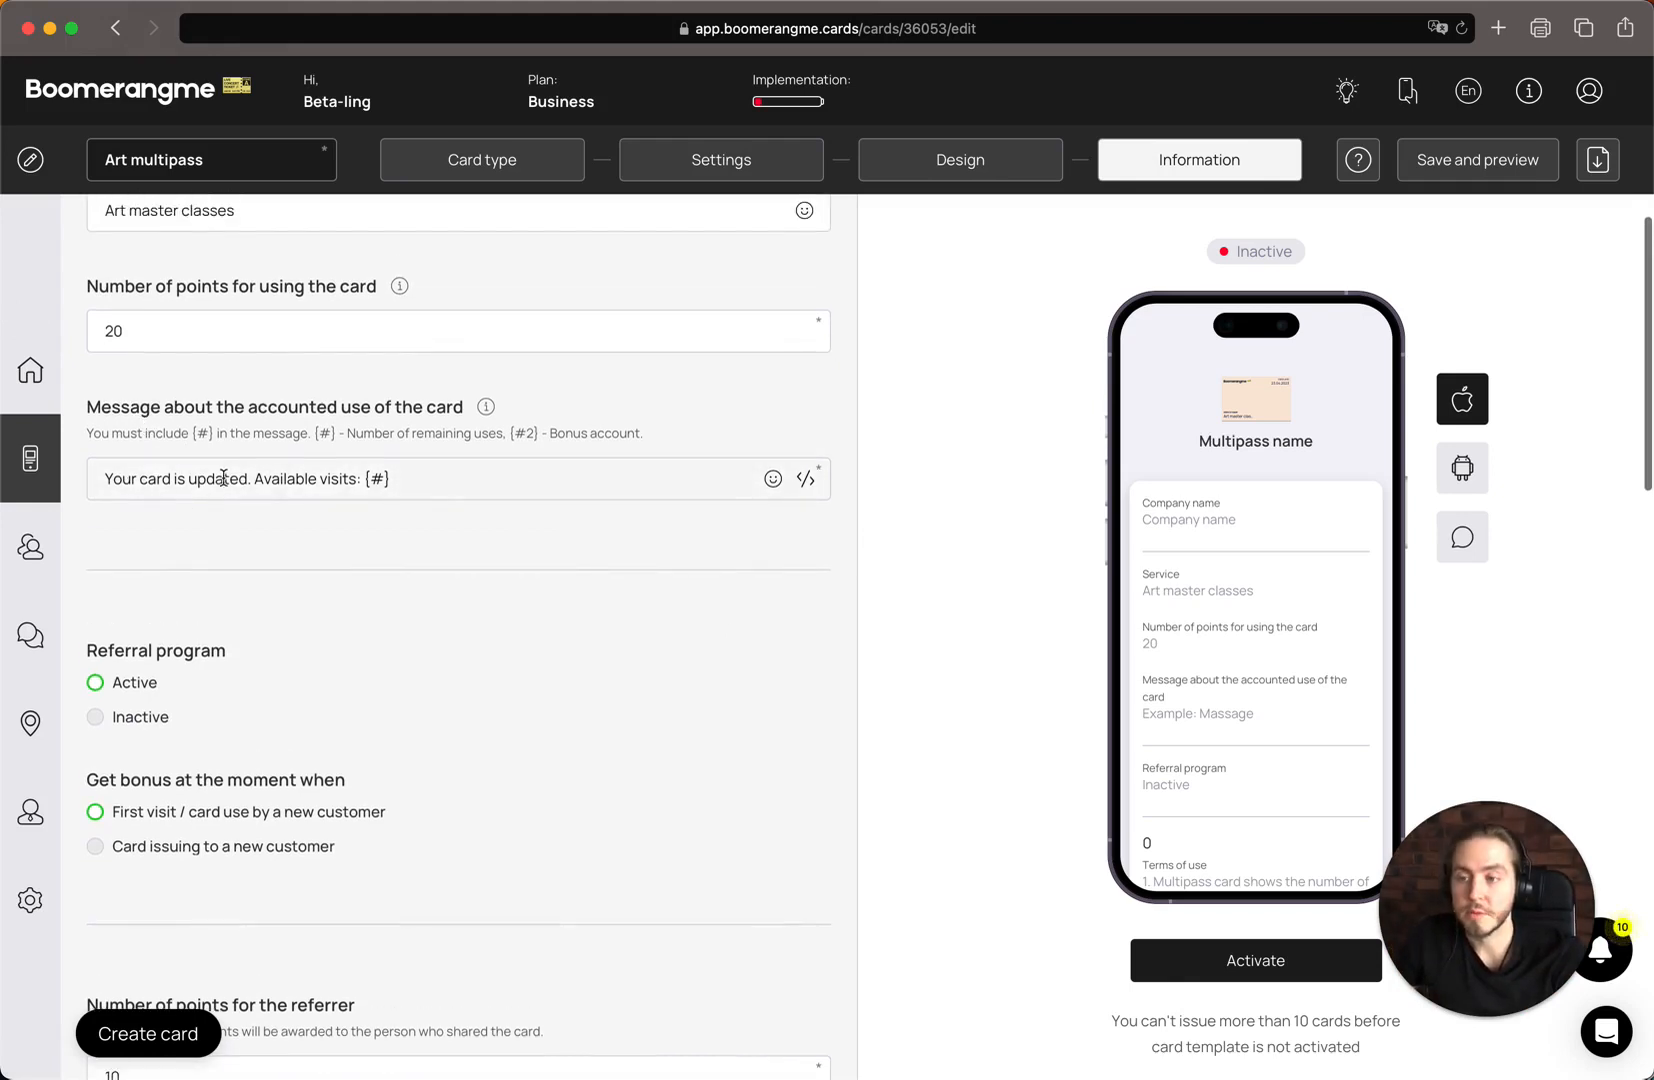
scroll(379, 566, up, 1)
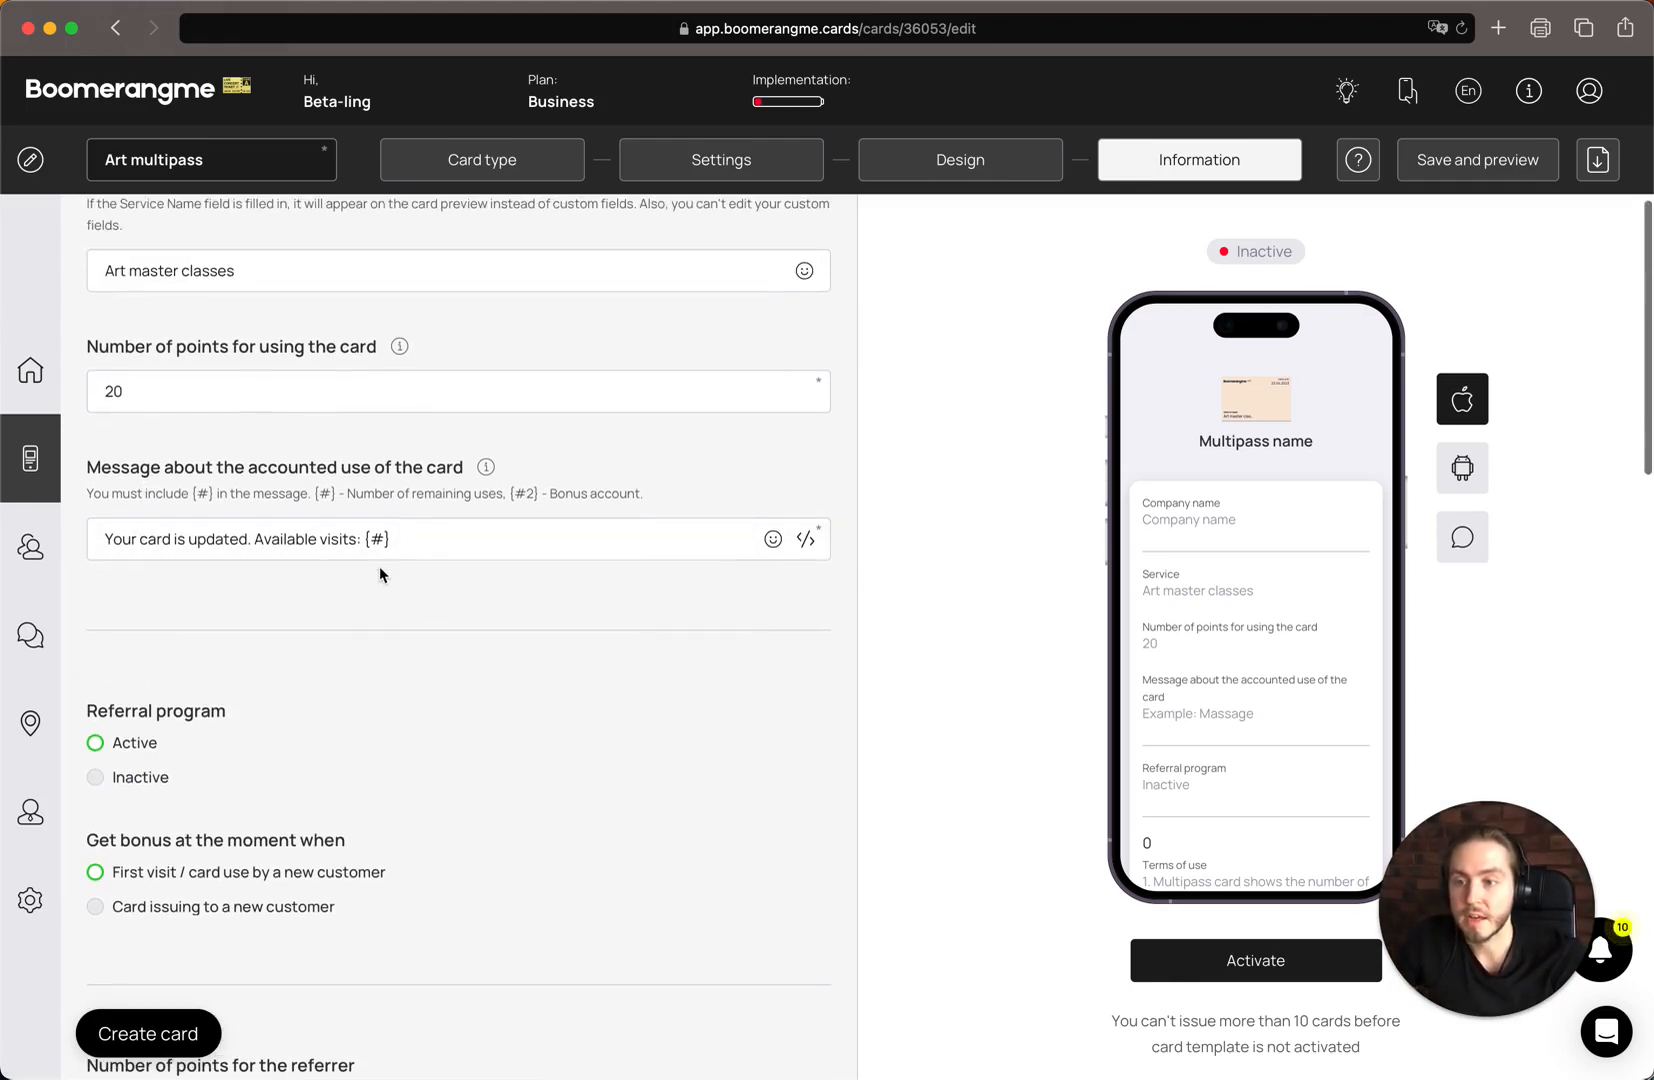
triple_click(244, 539)
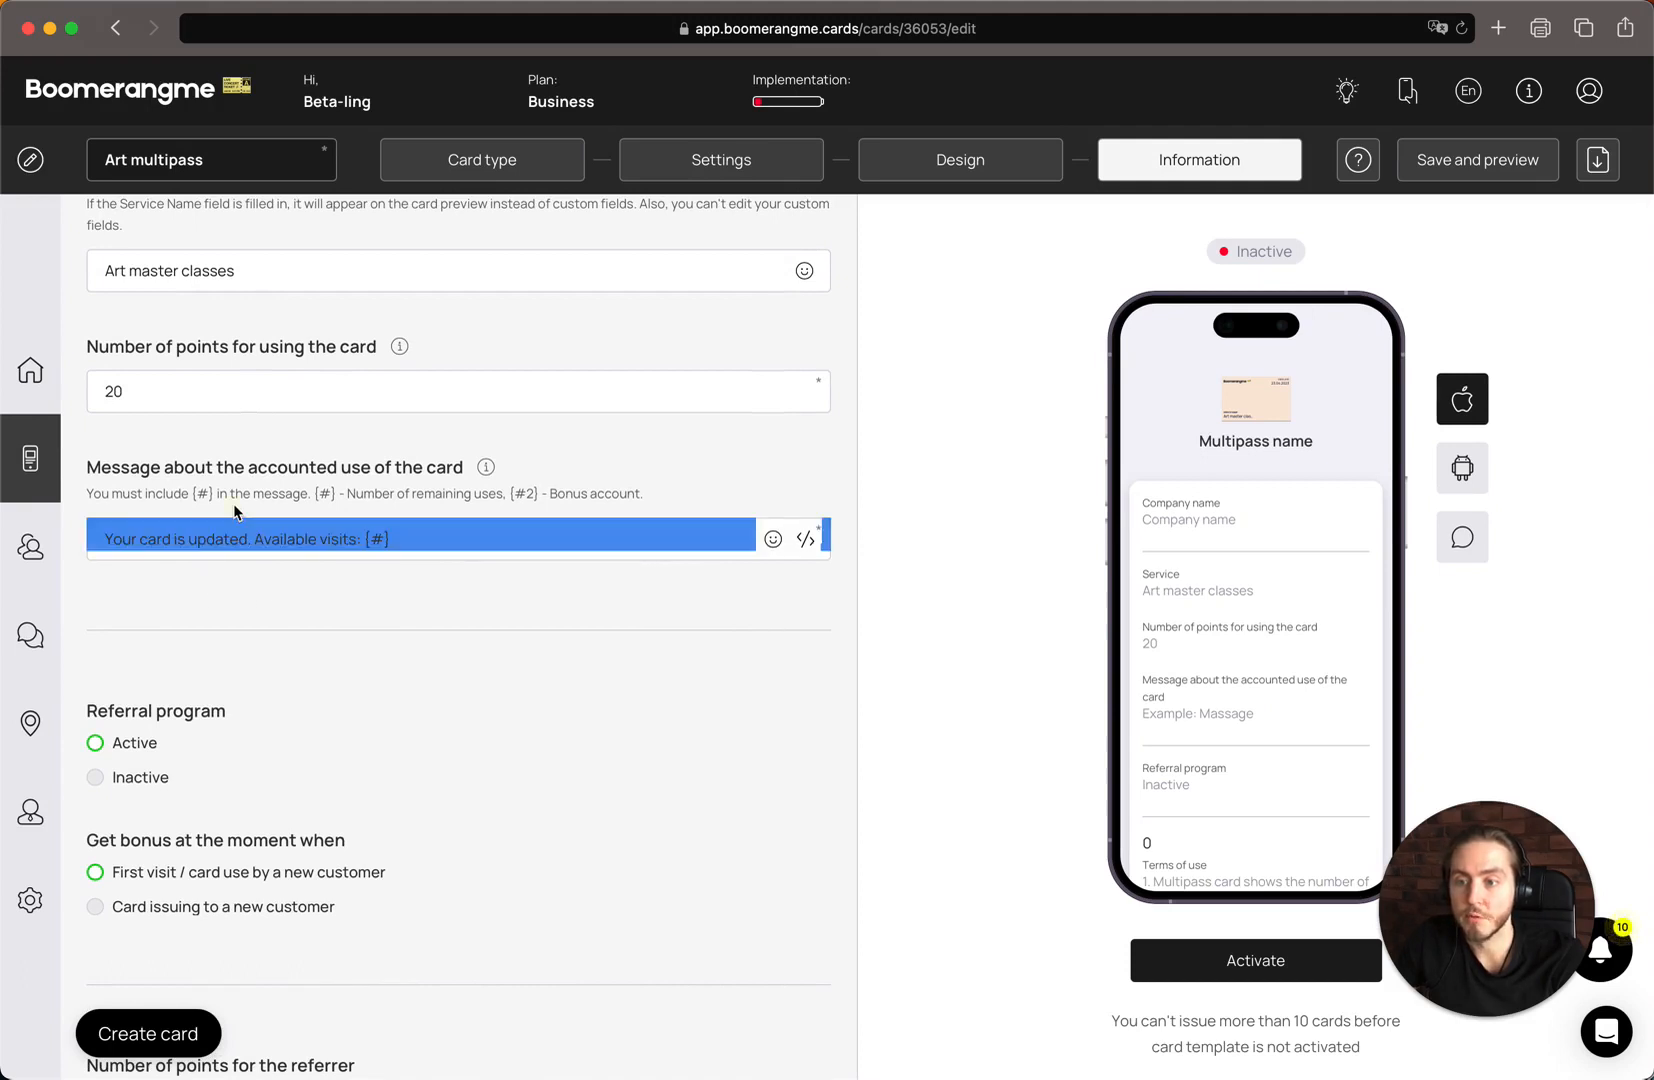
triple_click(234, 503)
click(302, 479)
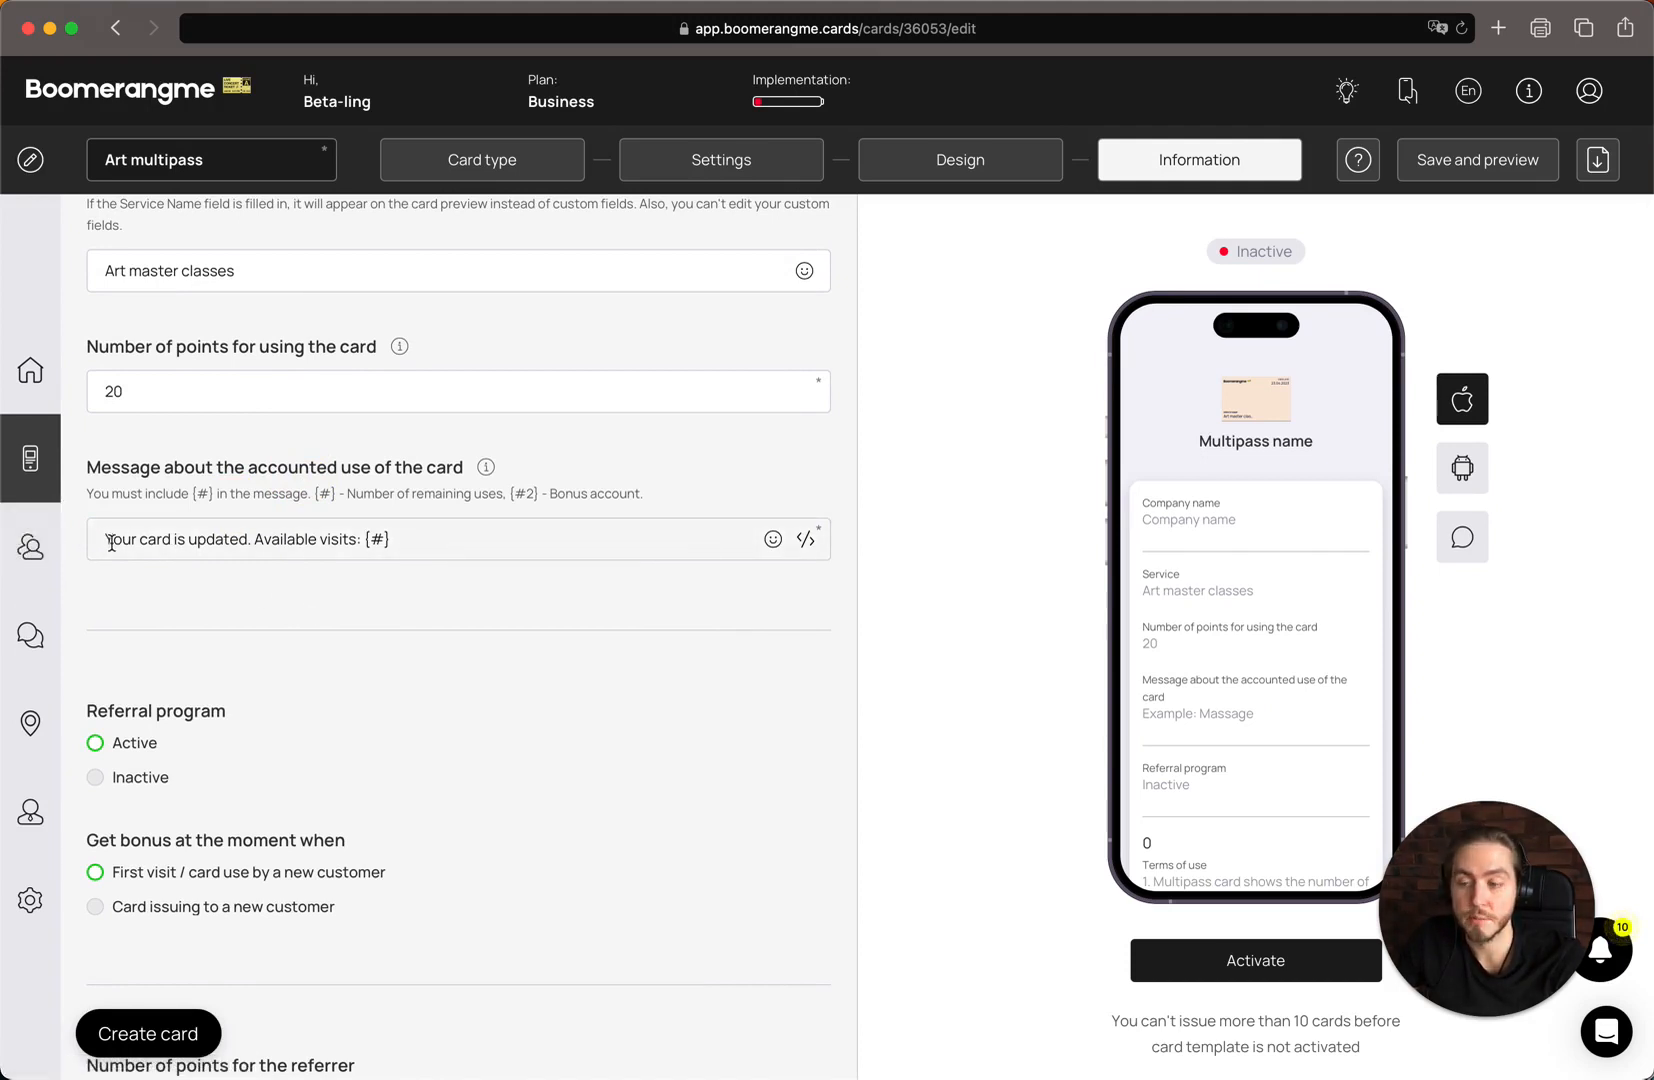
drag(107, 541, 413, 538)
double_click(290, 539)
click(413, 539)
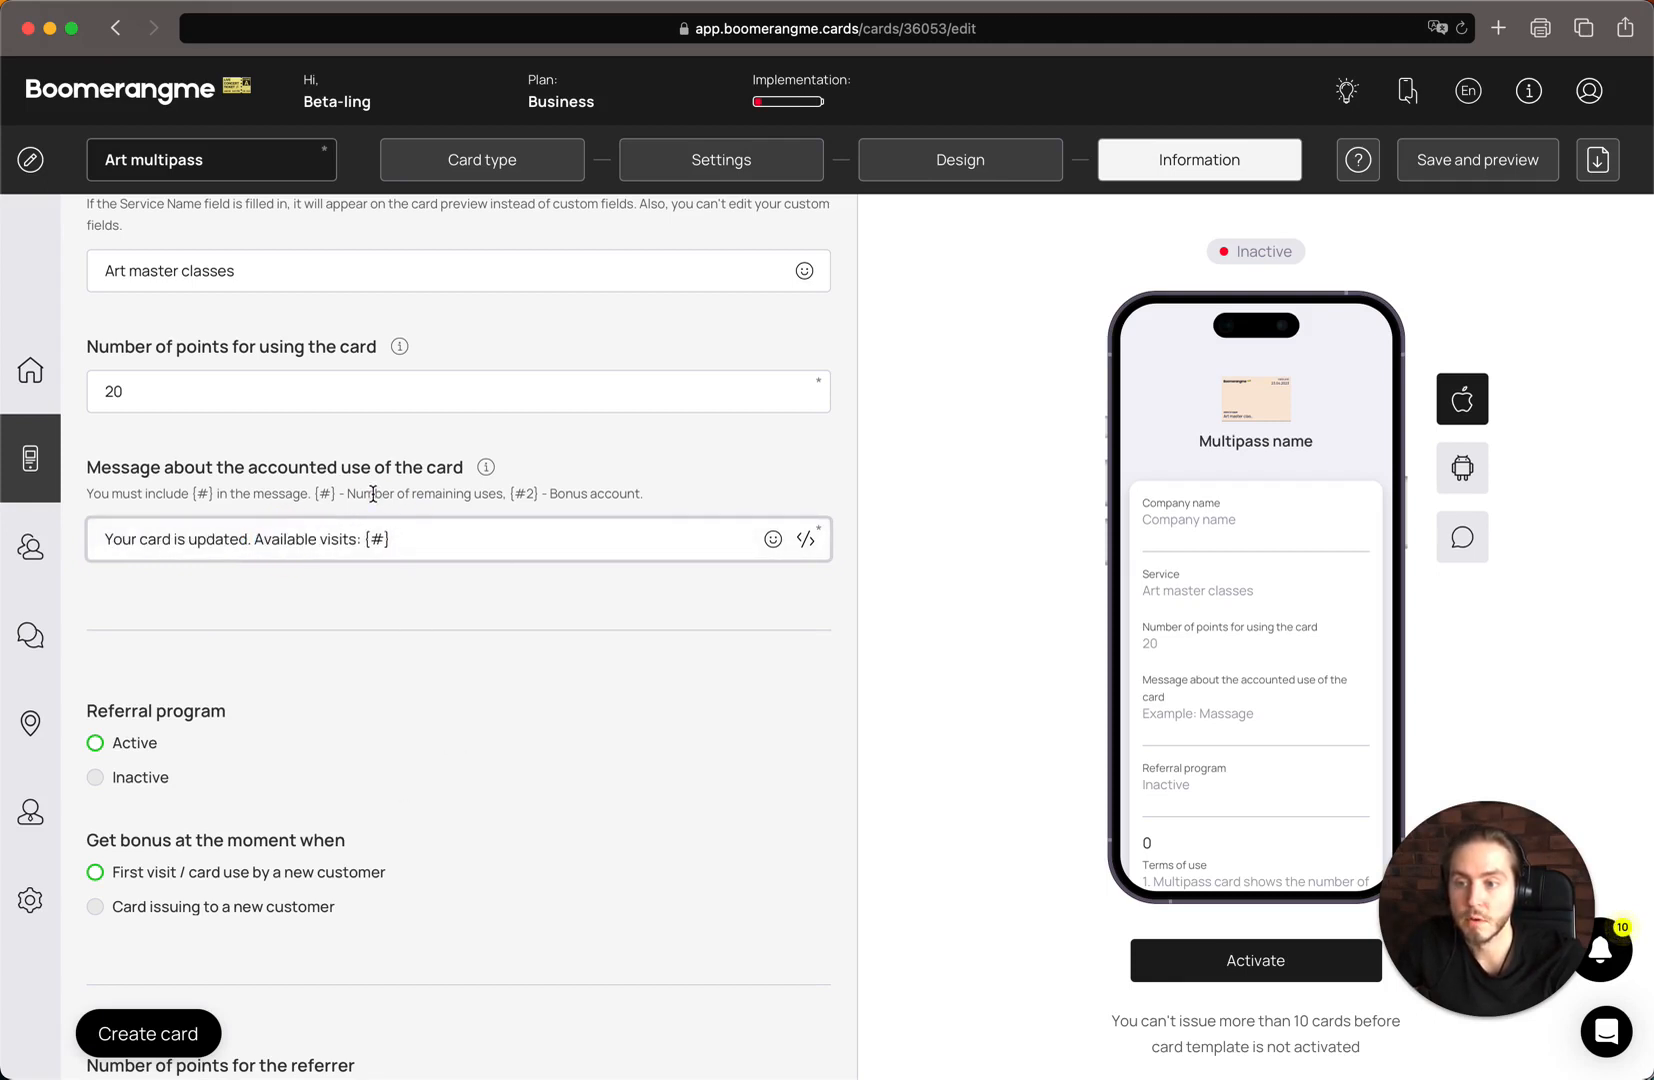
drag(348, 493, 493, 493)
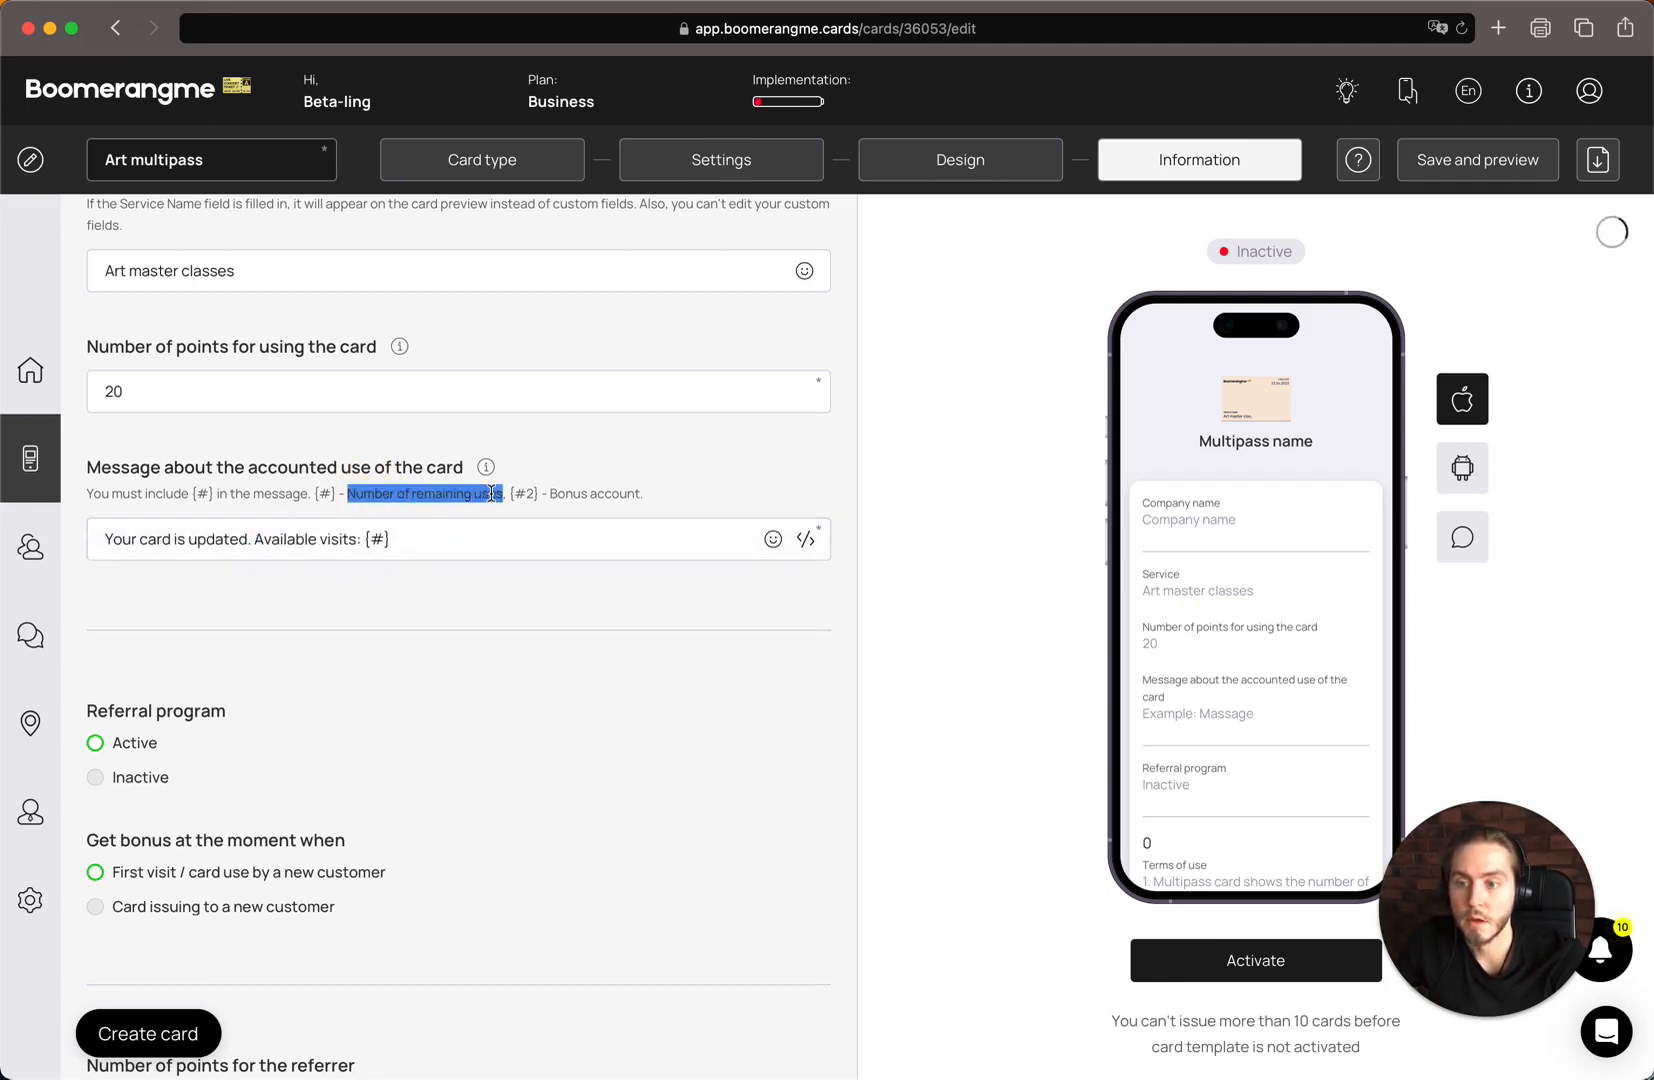
click(103, 495)
drag(103, 495, 395, 494)
click(360, 495)
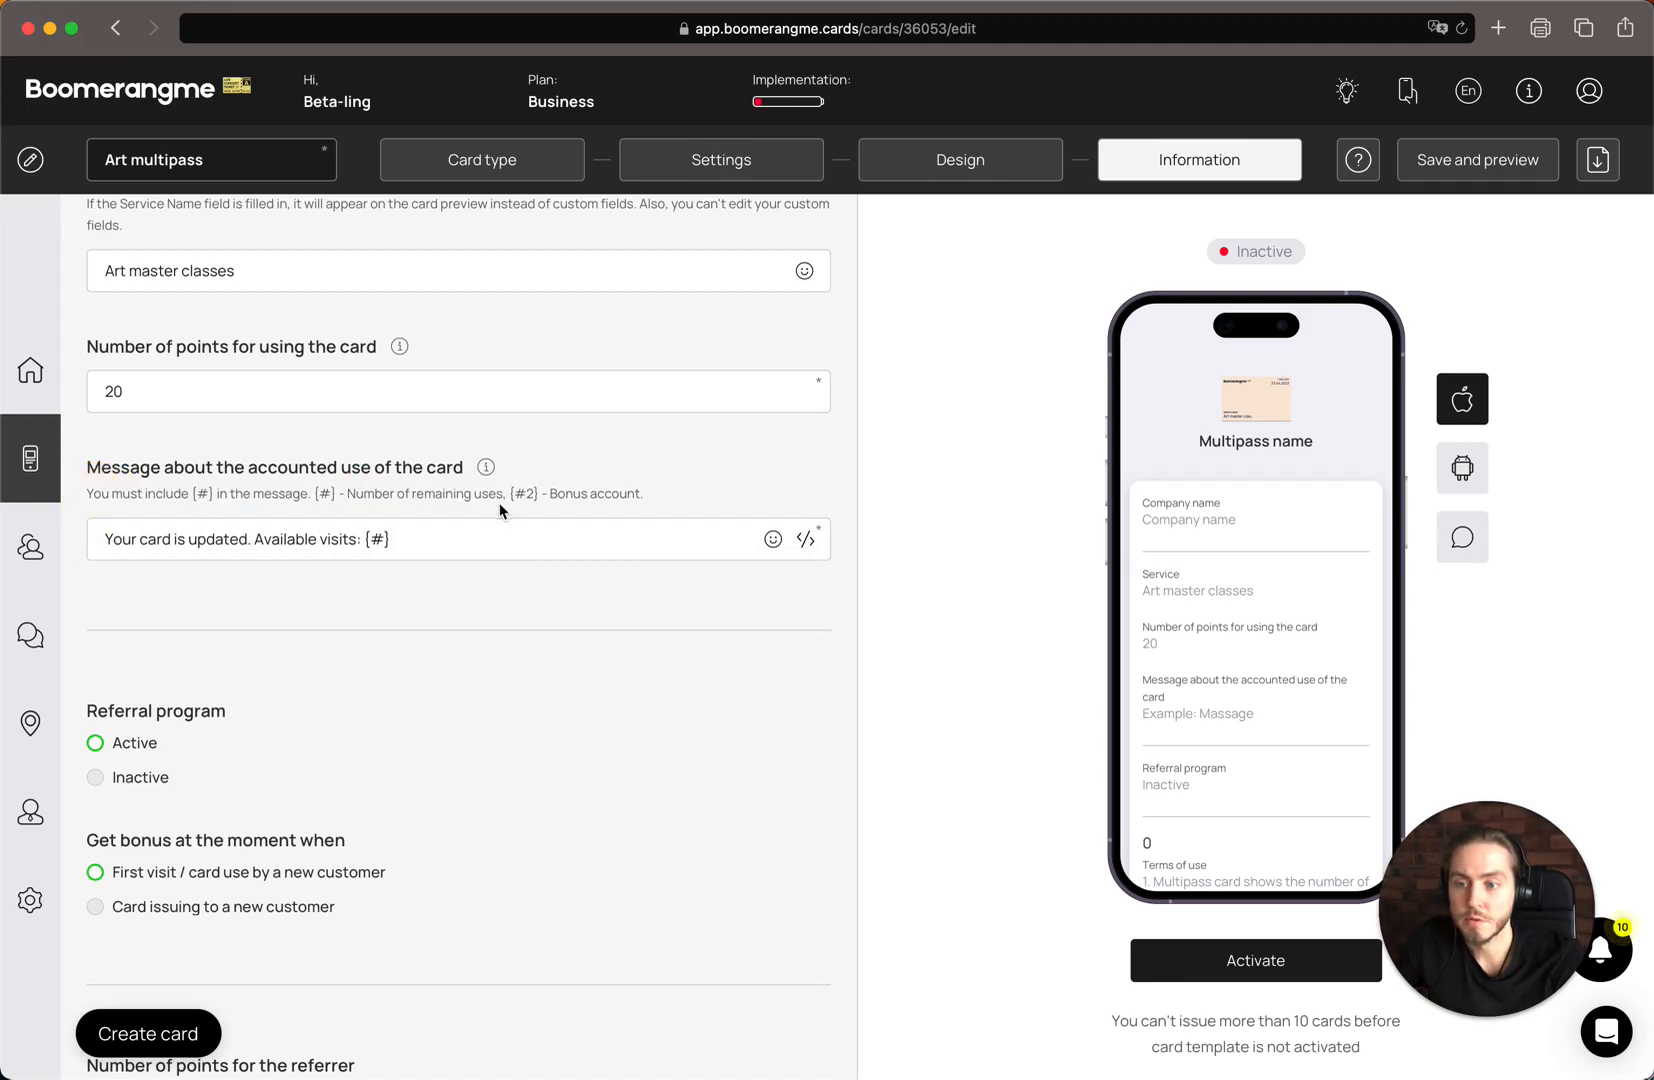
Append ". Actual bonus balance is {#2}." to the message about the accounted use of the card
drag(509, 494, 541, 494)
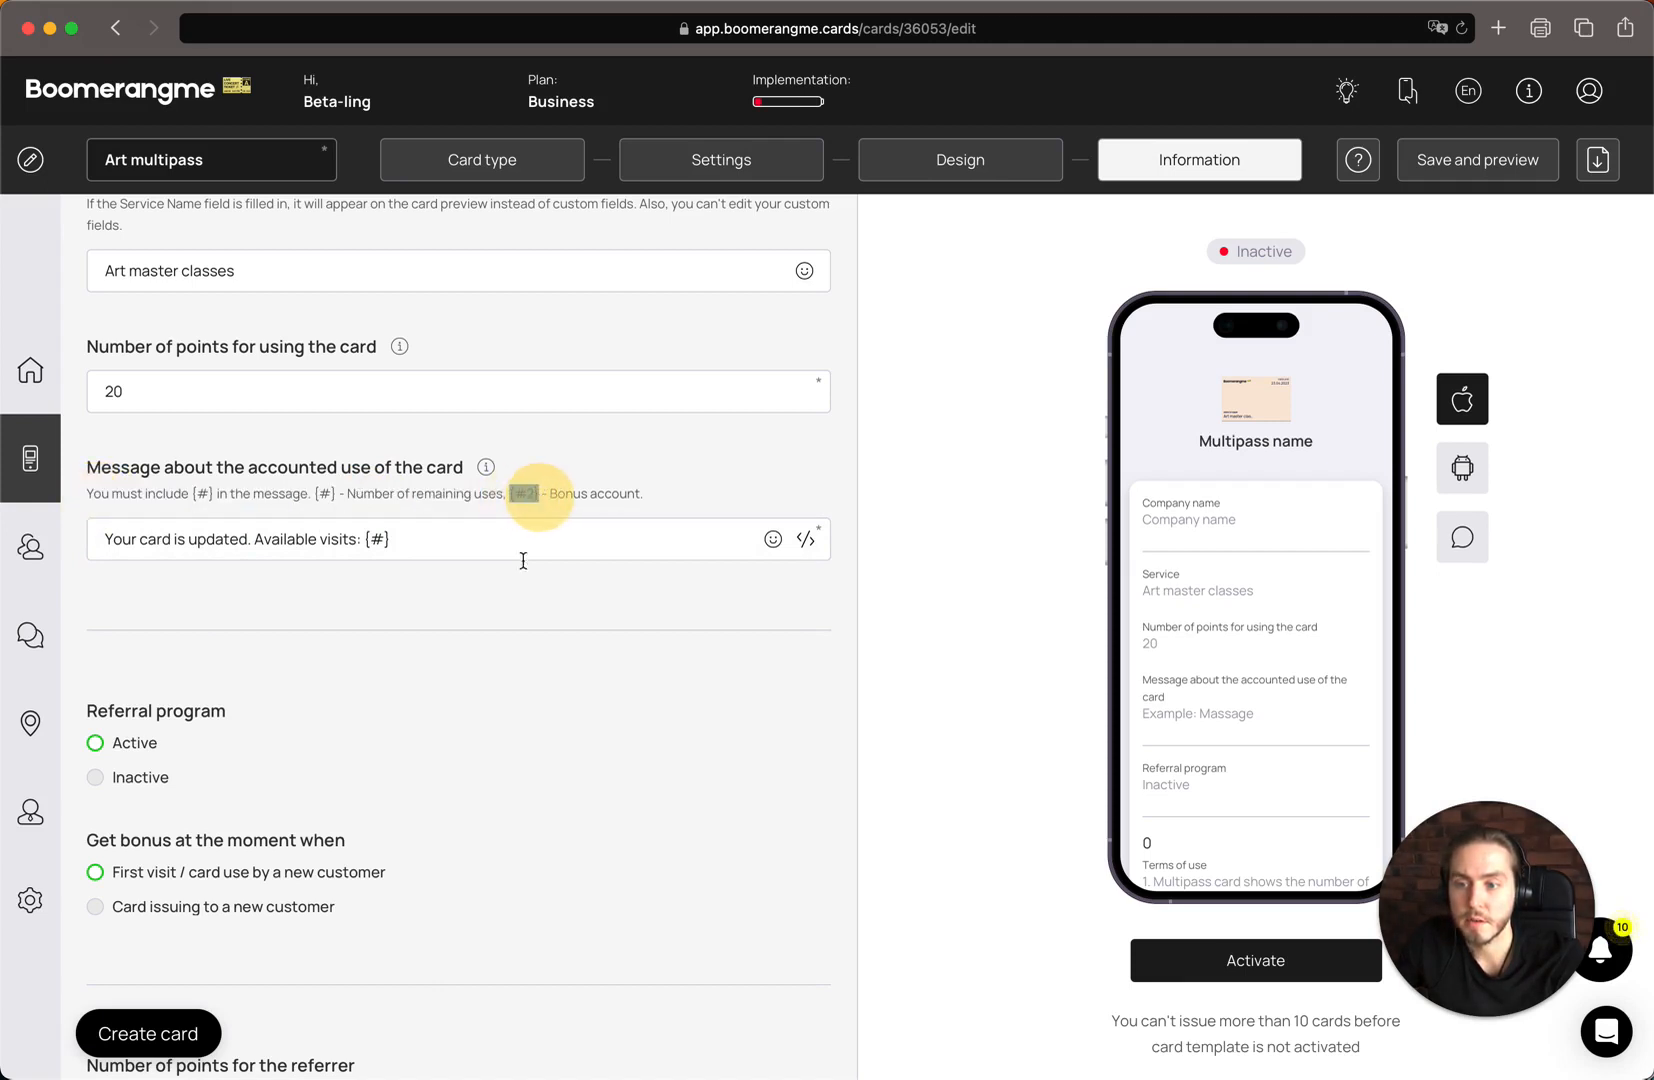
click(475, 522)
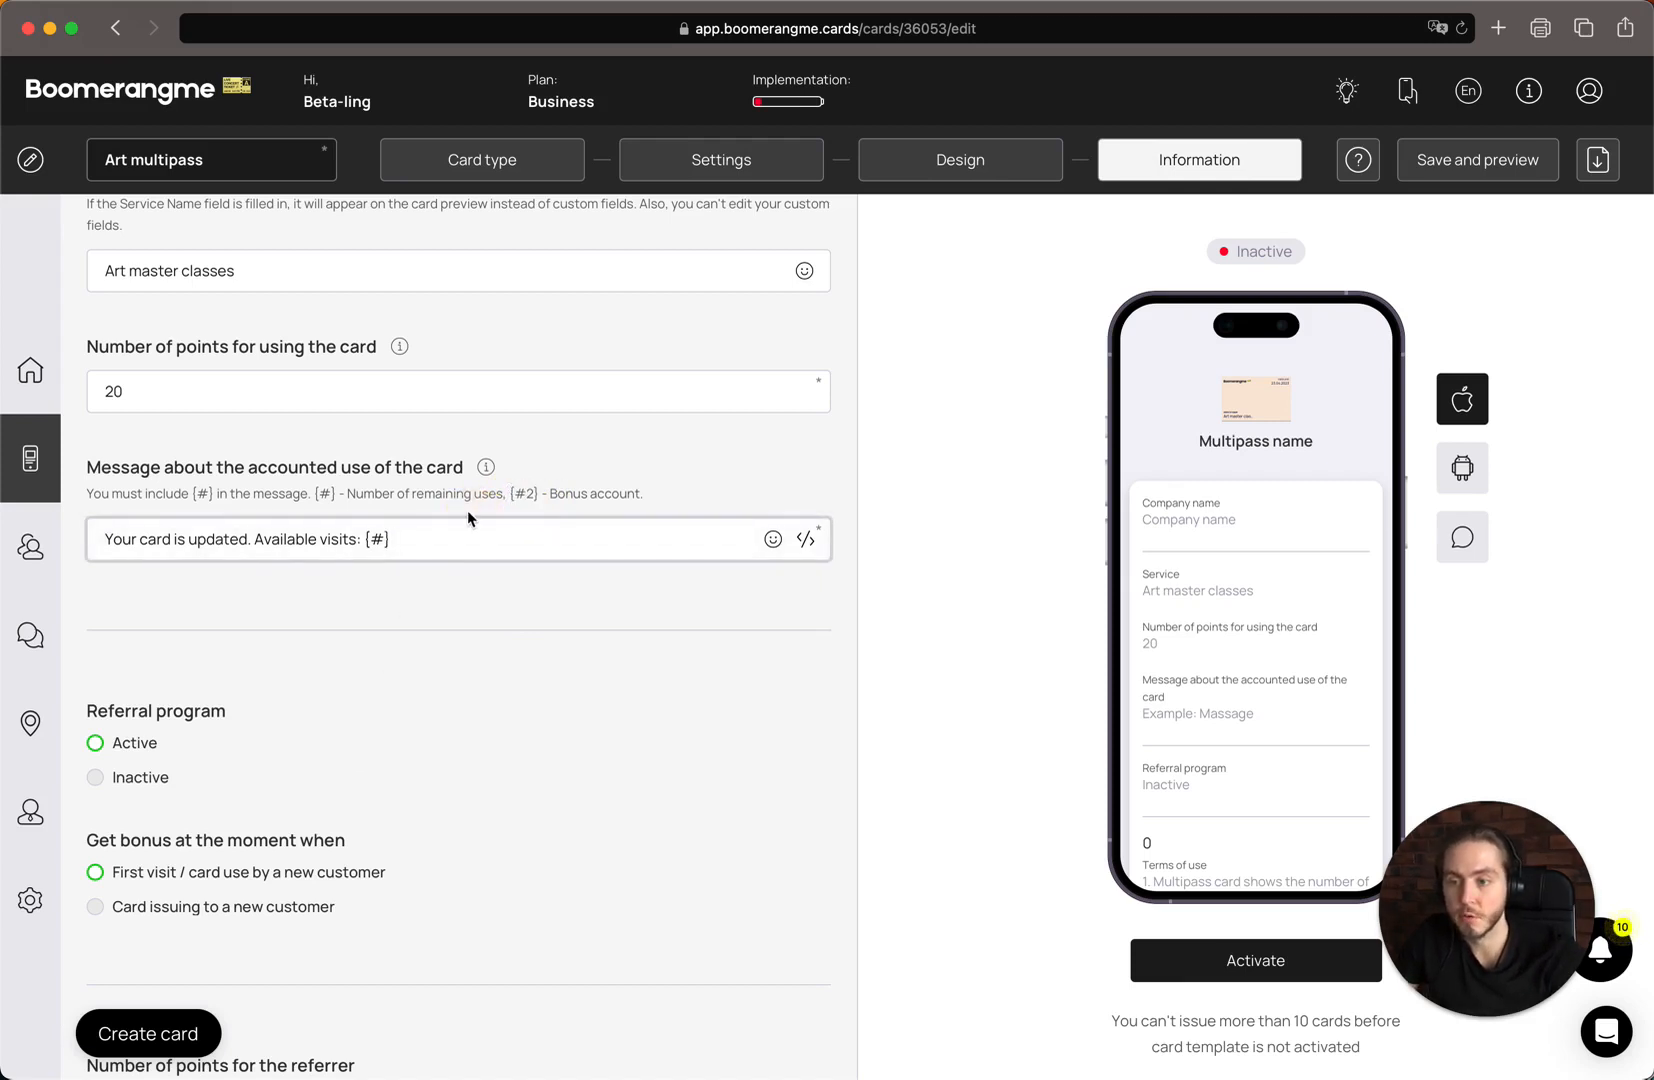
text(. A)
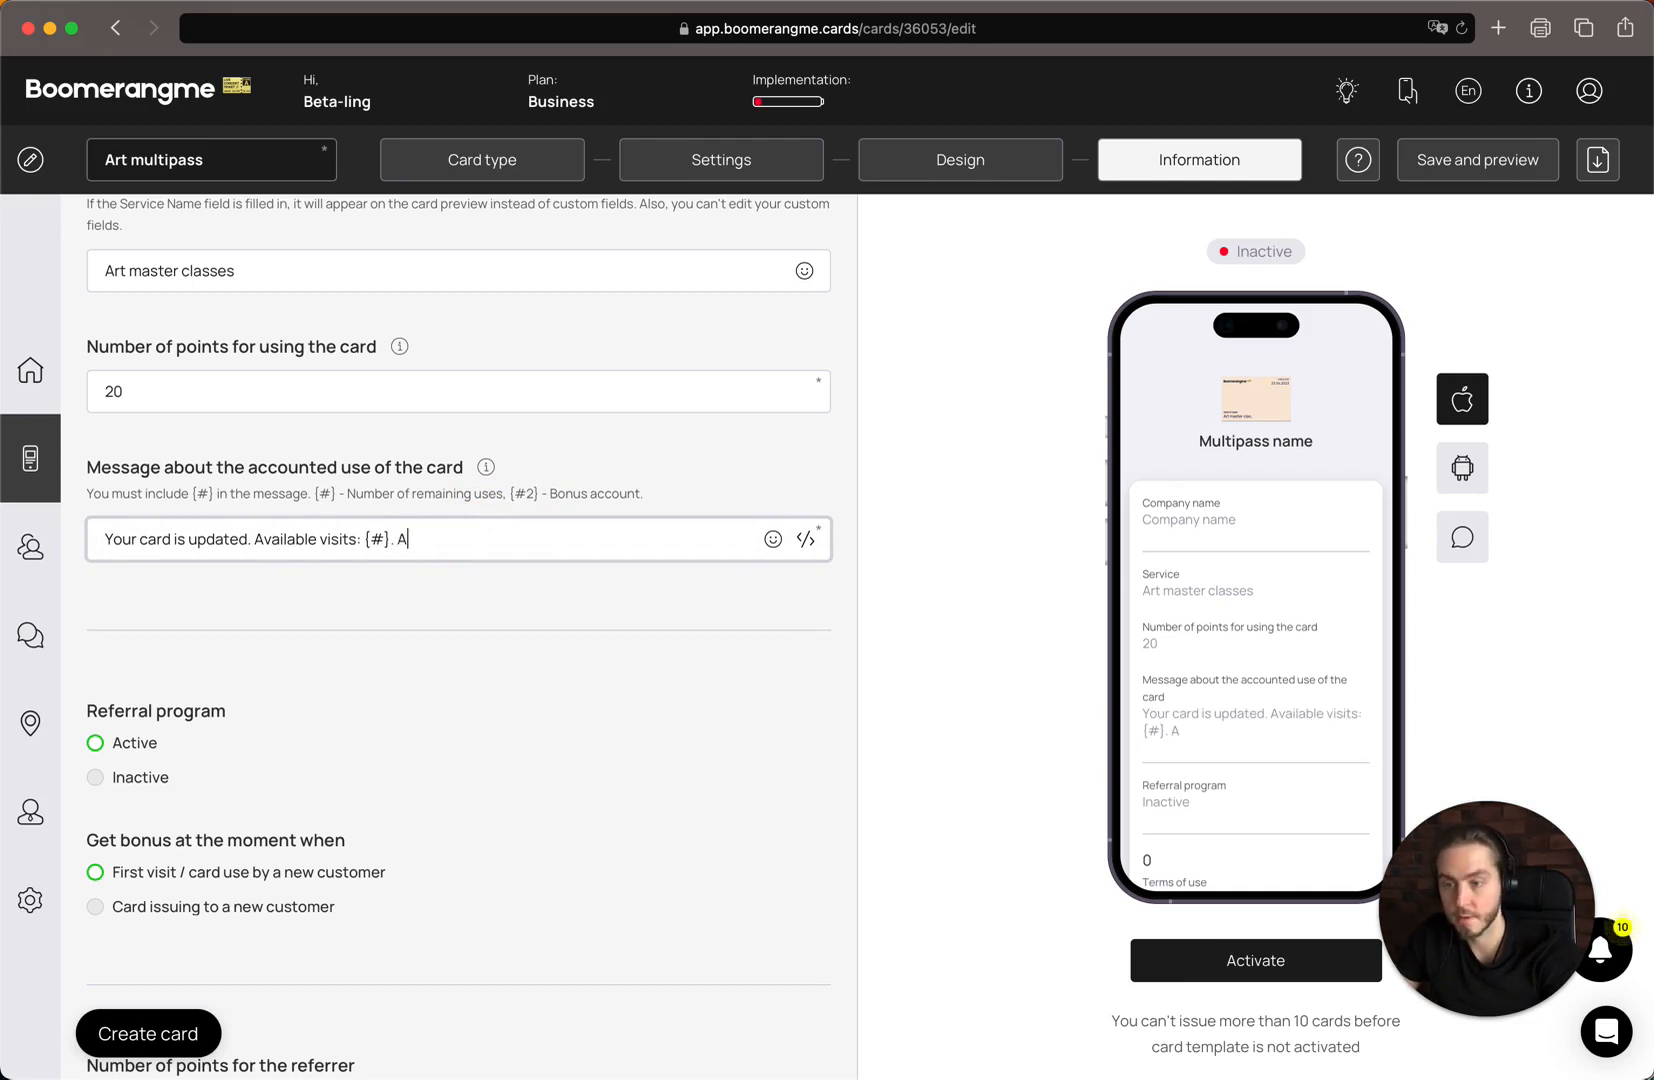
text(ctual b)
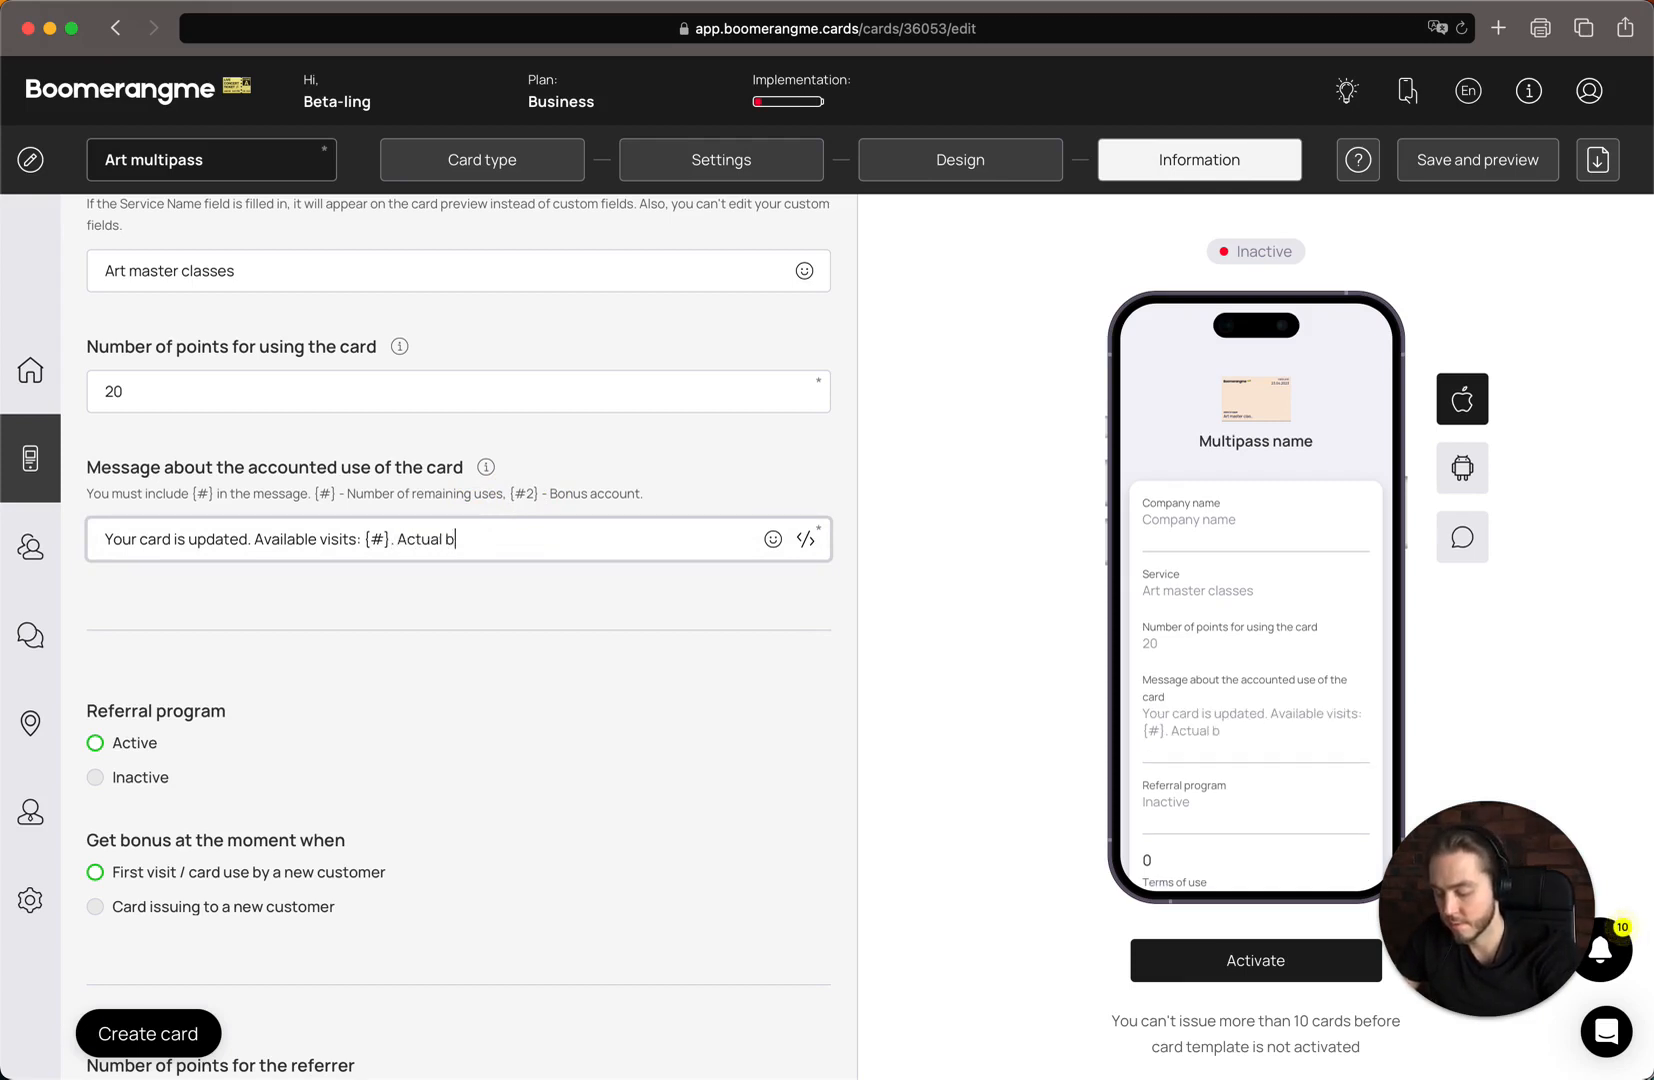
text(onus ba)
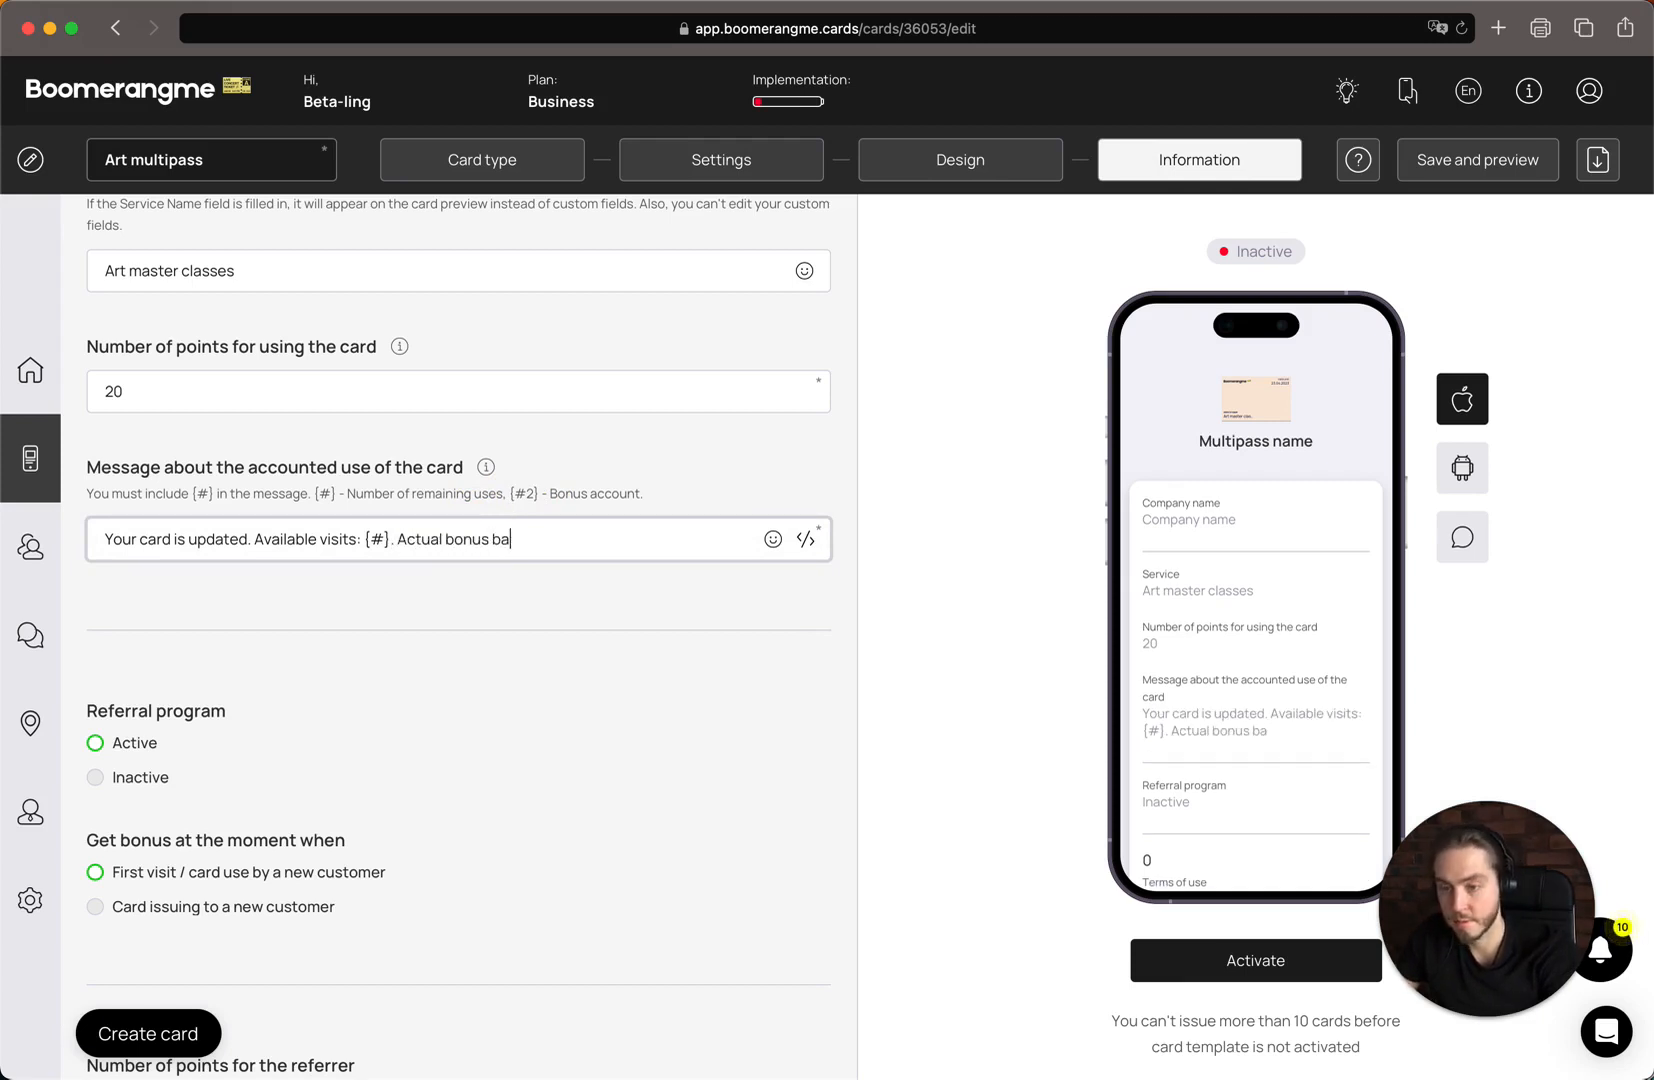
text(lance is )
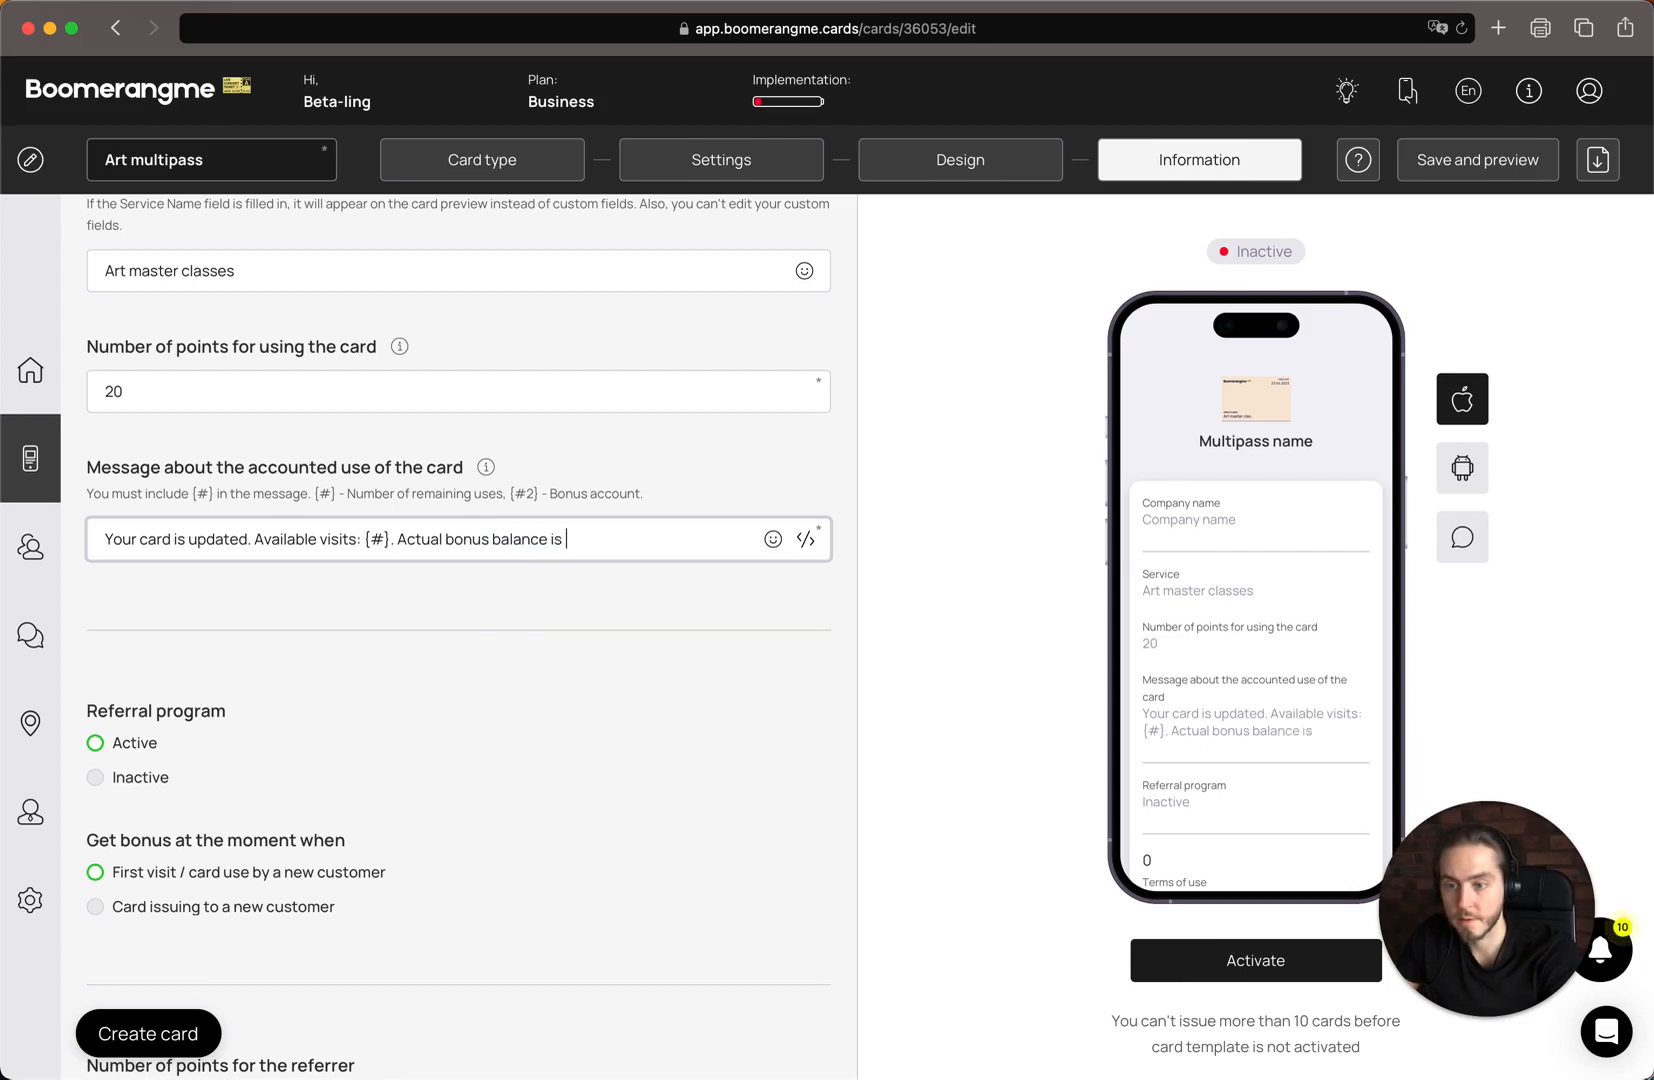
text({#2}.)
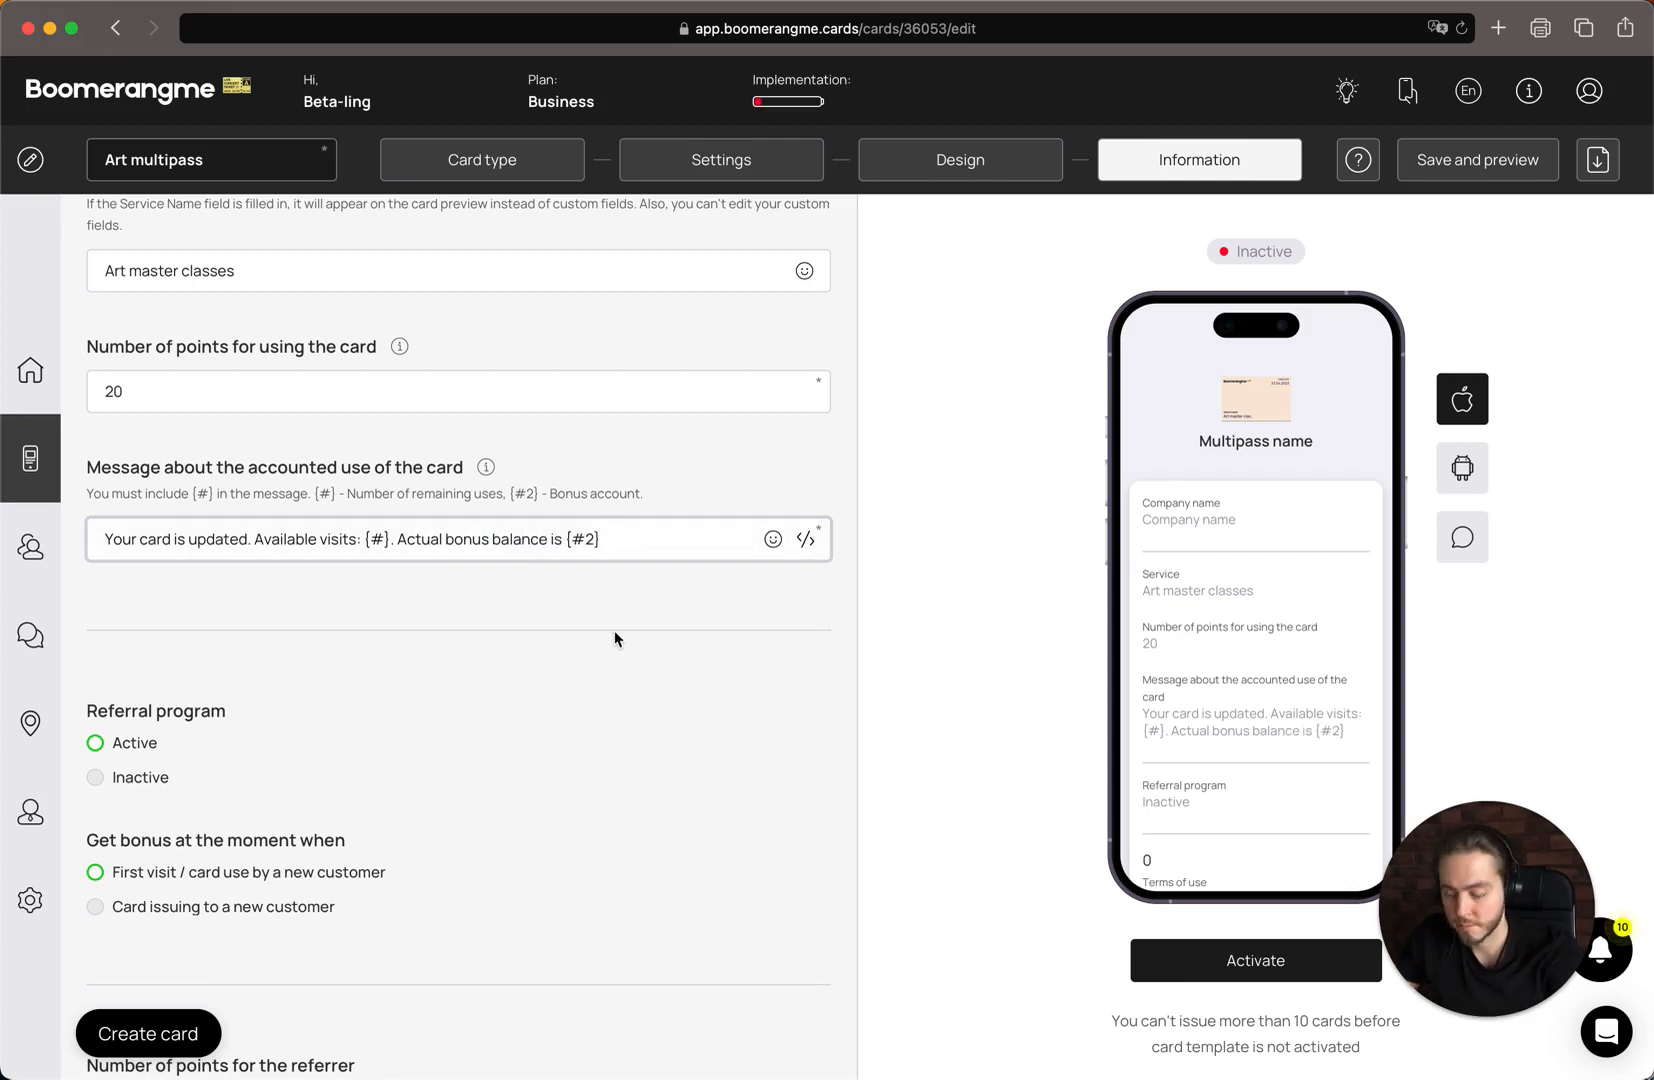
Switch the referral bonus moment to card issuing to a new customer and back to first visit / card use by a new customer
scroll(678, 510, down, 3)
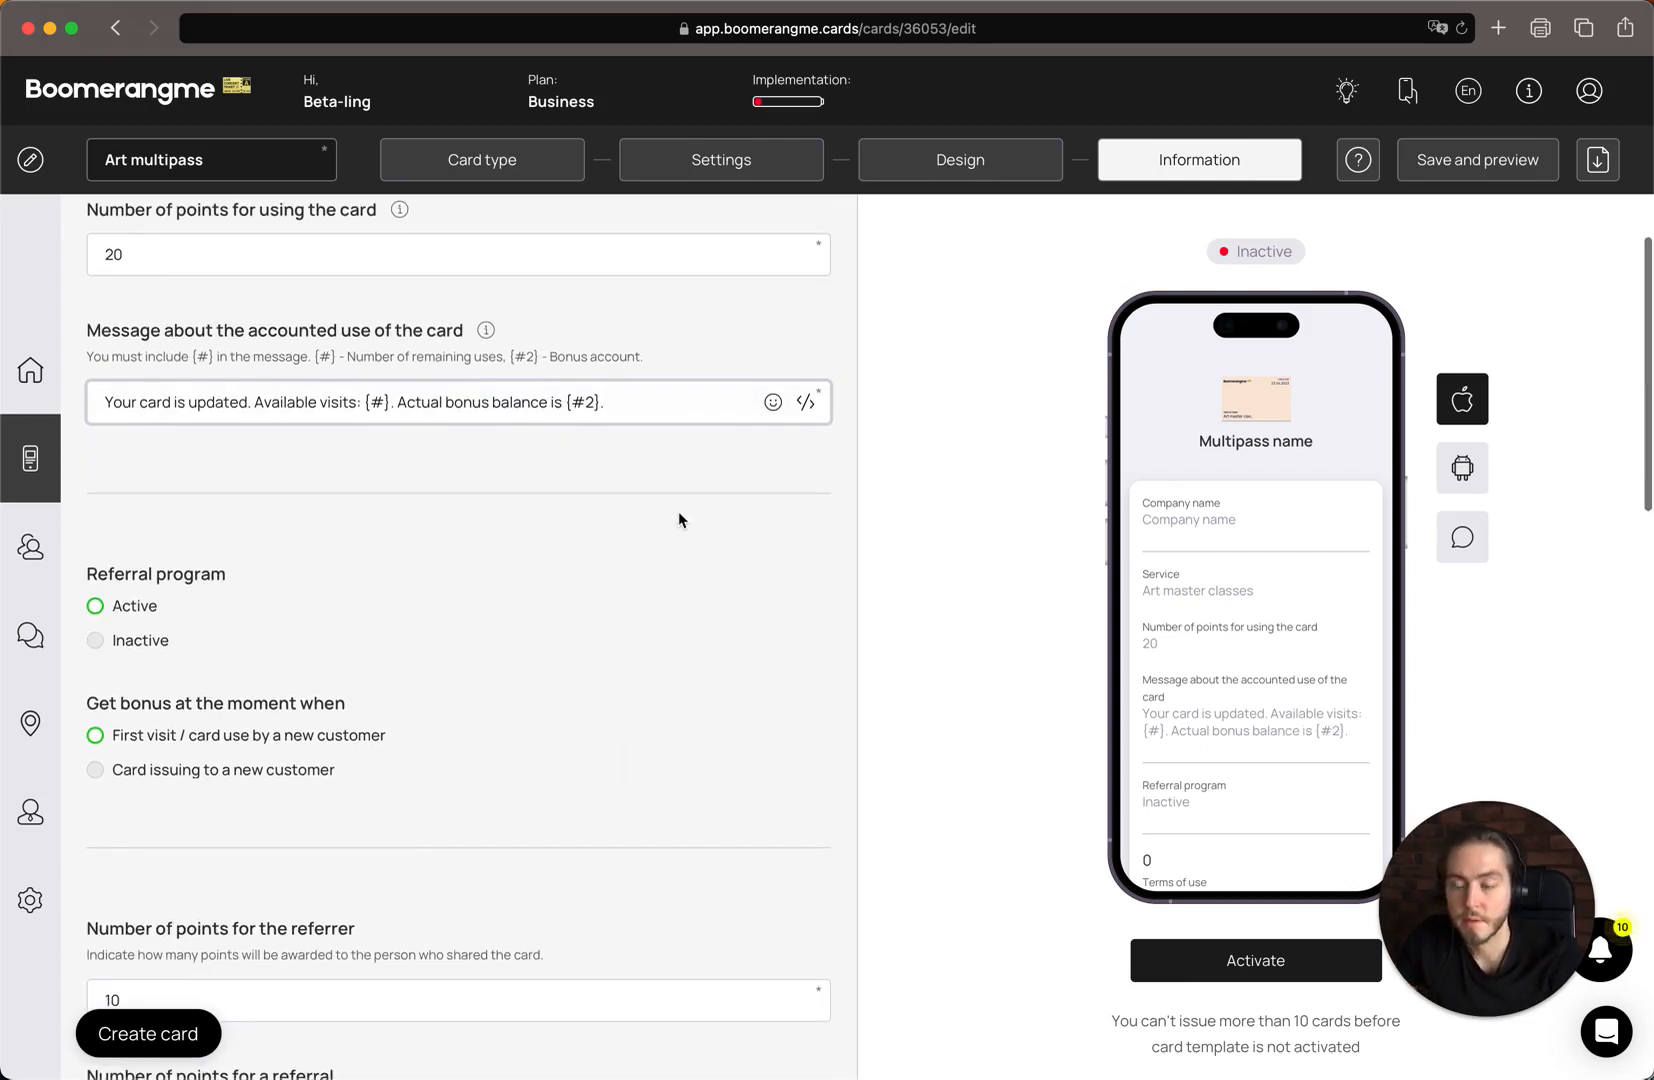
scroll(678, 510, down, 2)
scroll(675, 516, down, 2)
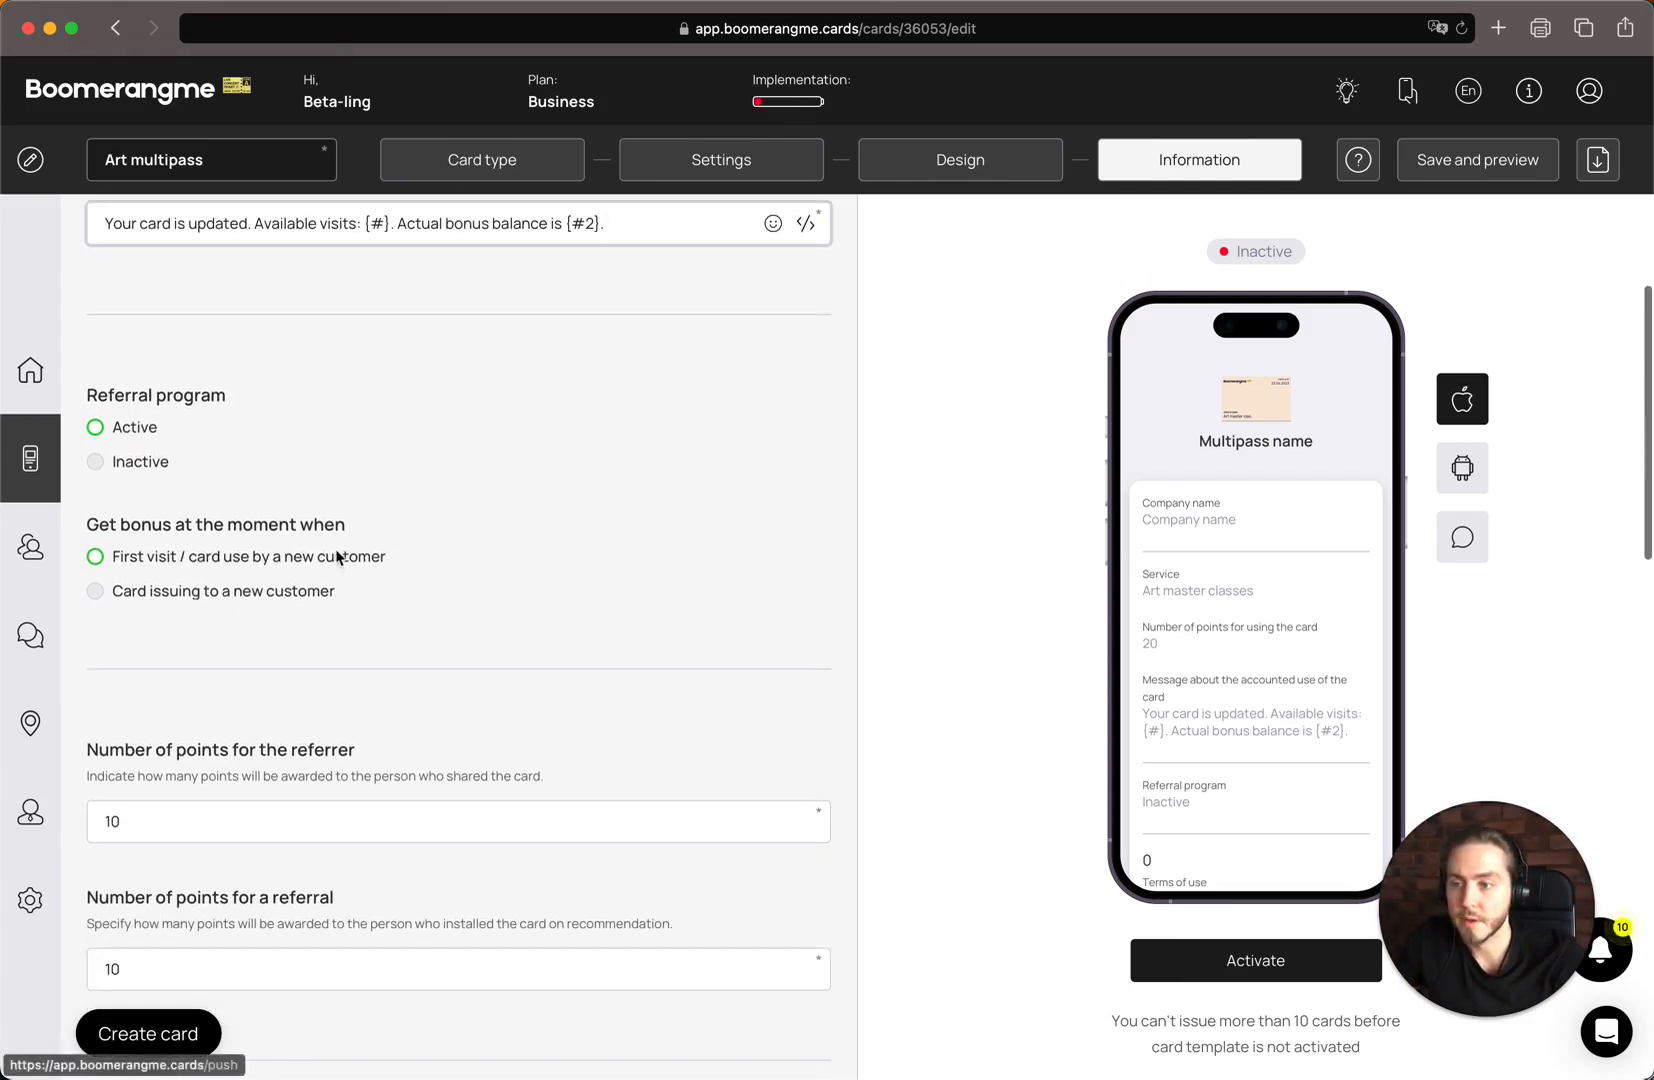
scroll(330, 550, up, 1)
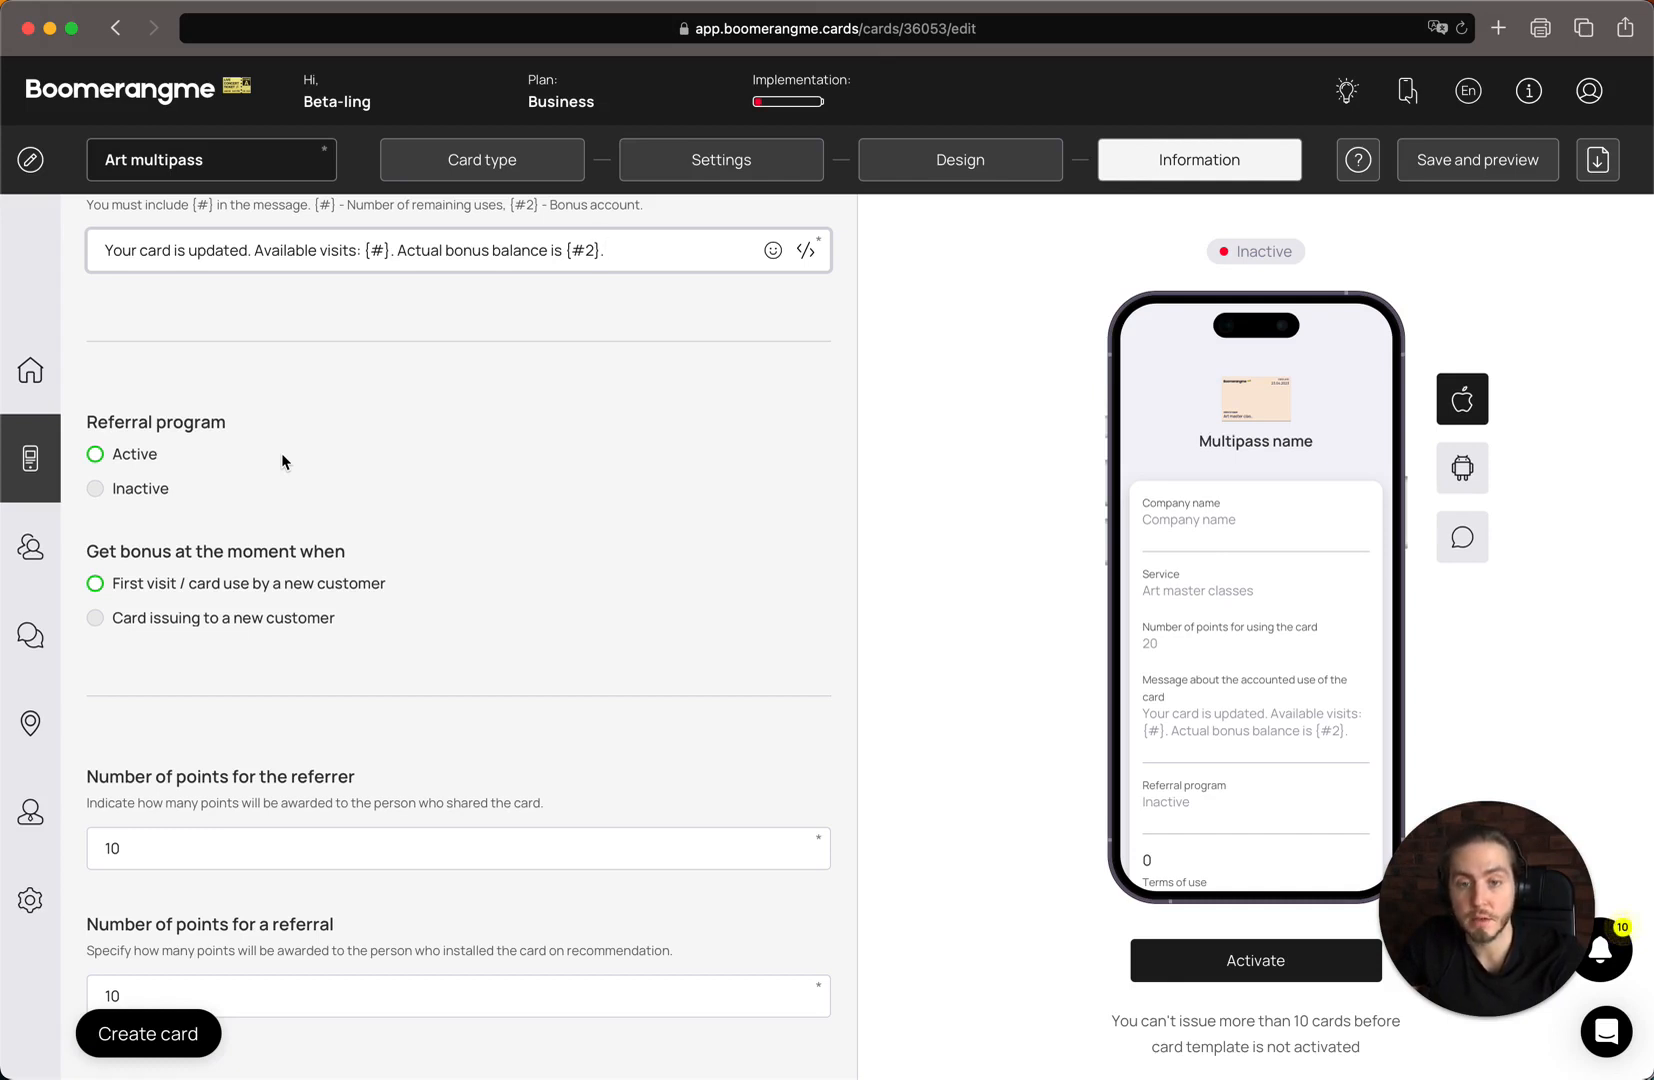
scroll(282, 461, down, 2)
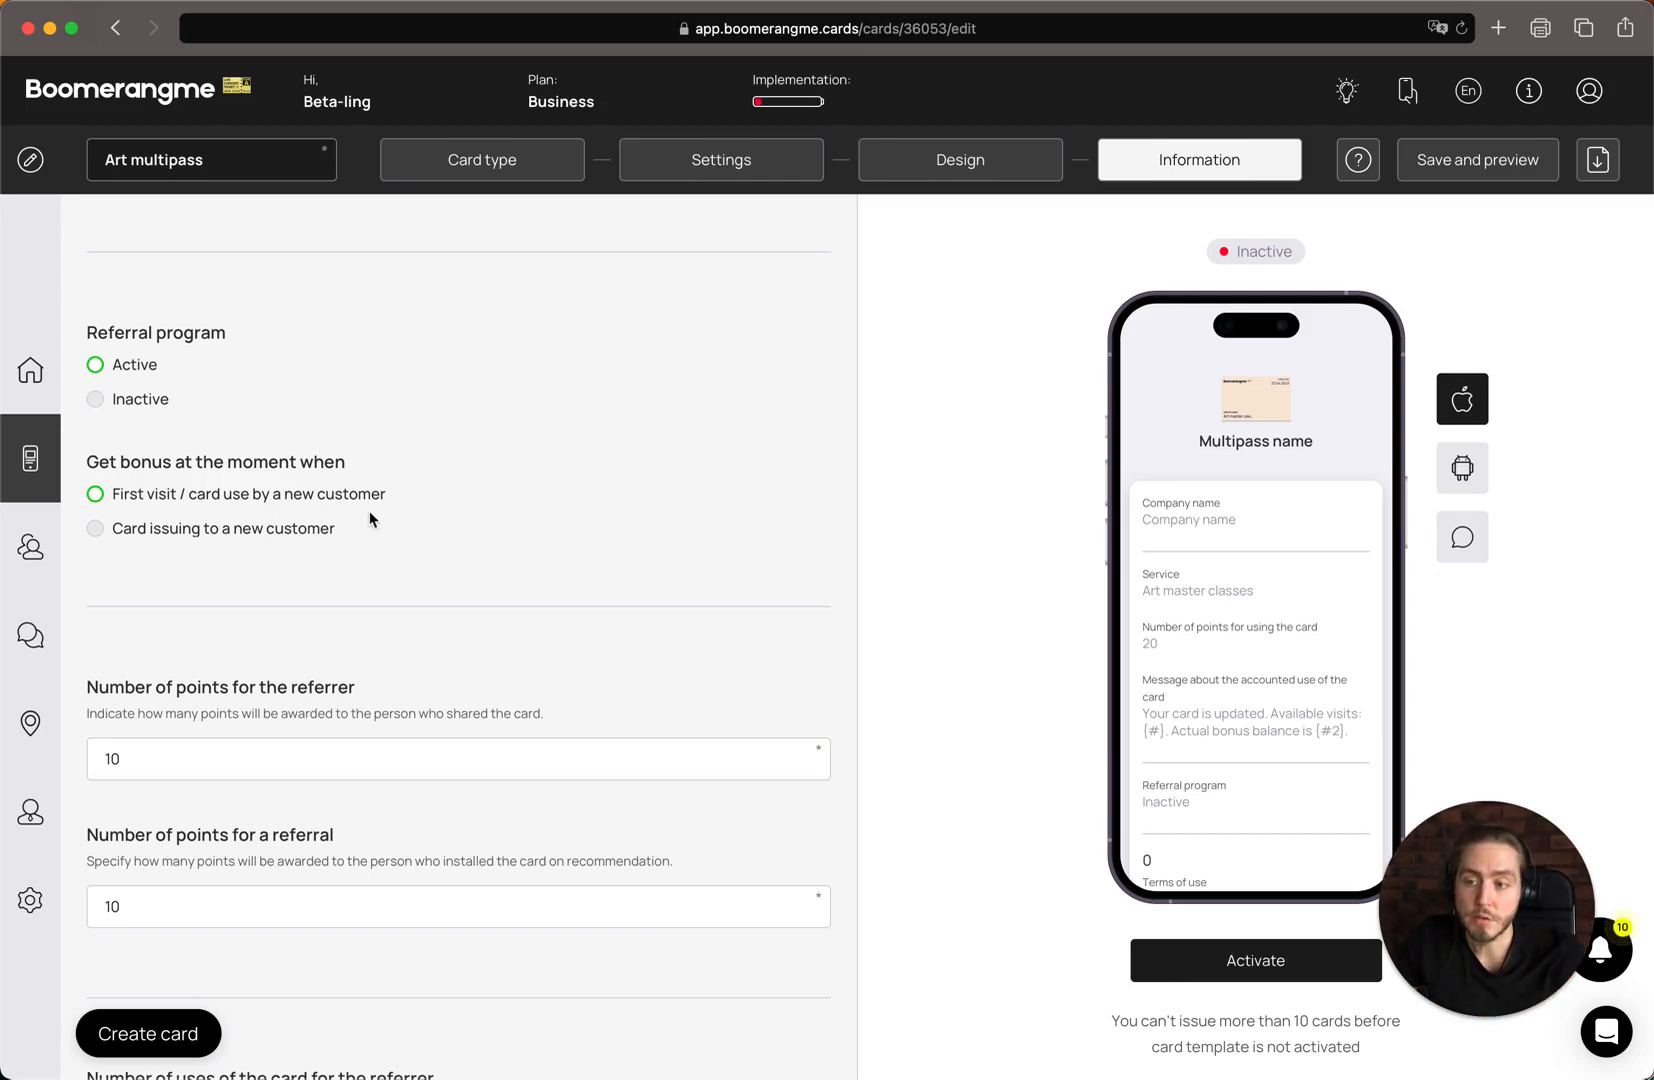
click(291, 530)
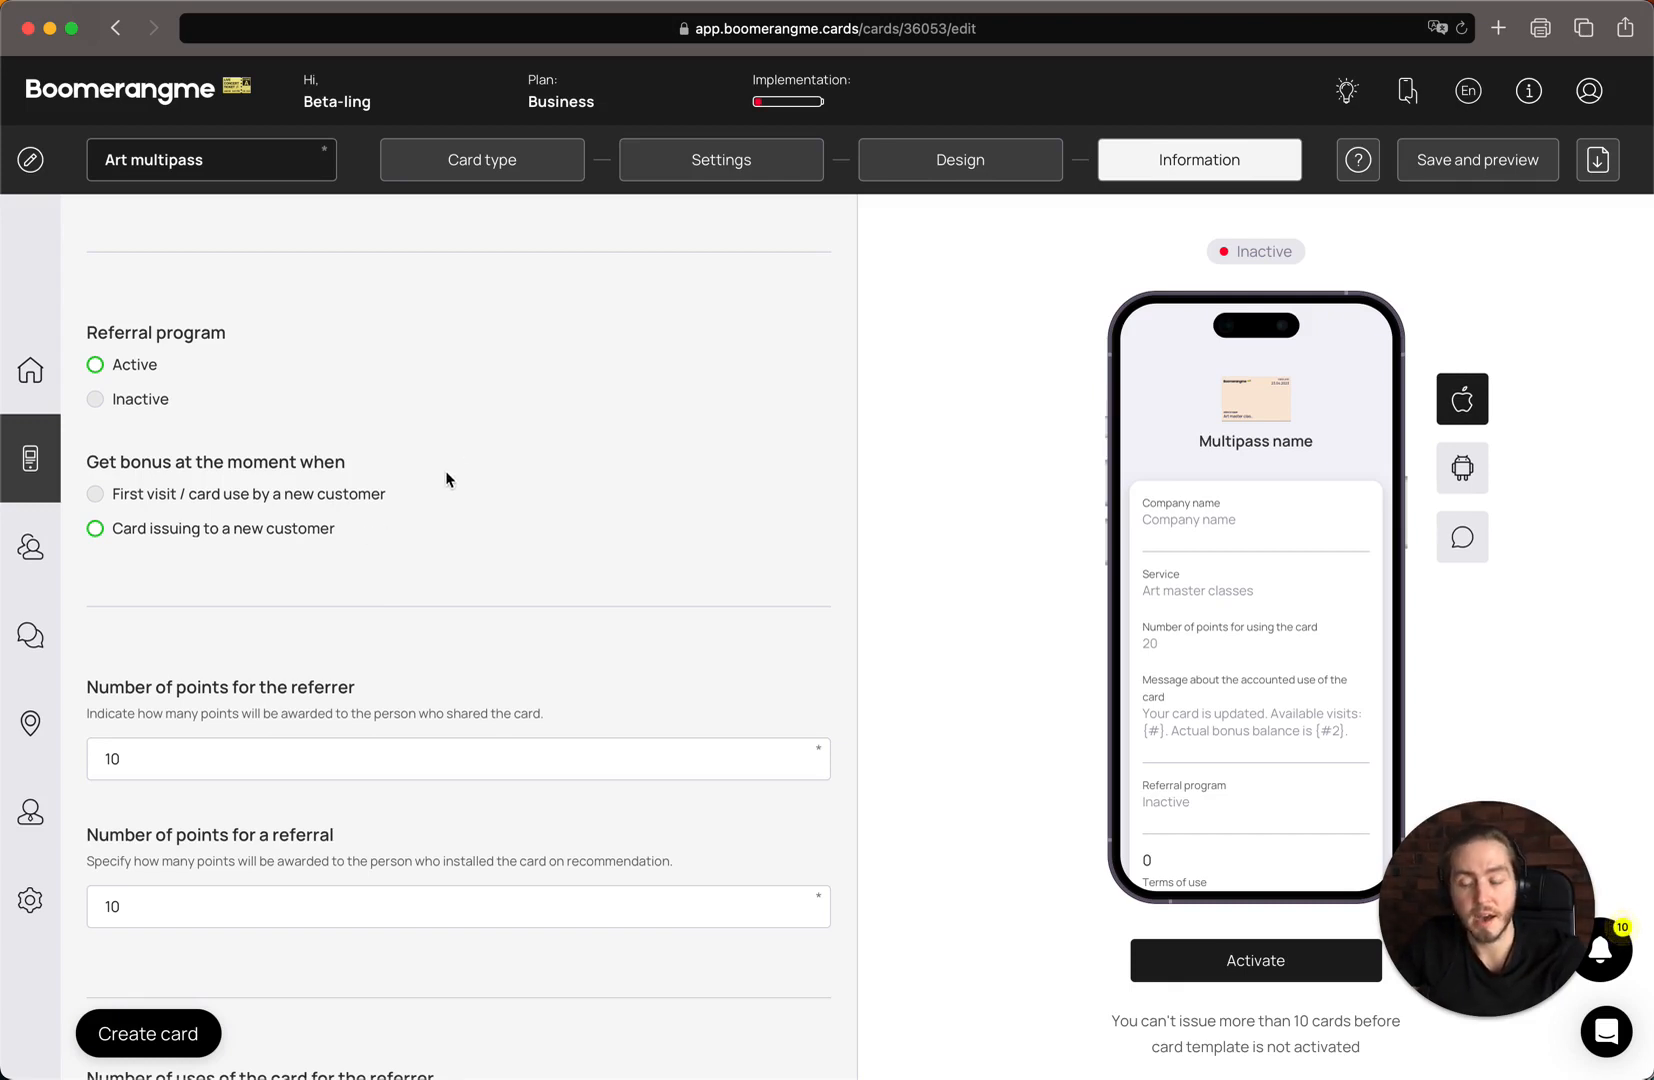
click(353, 496)
Set the number of points for the referrer to 0
scroll(572, 545, down, 3)
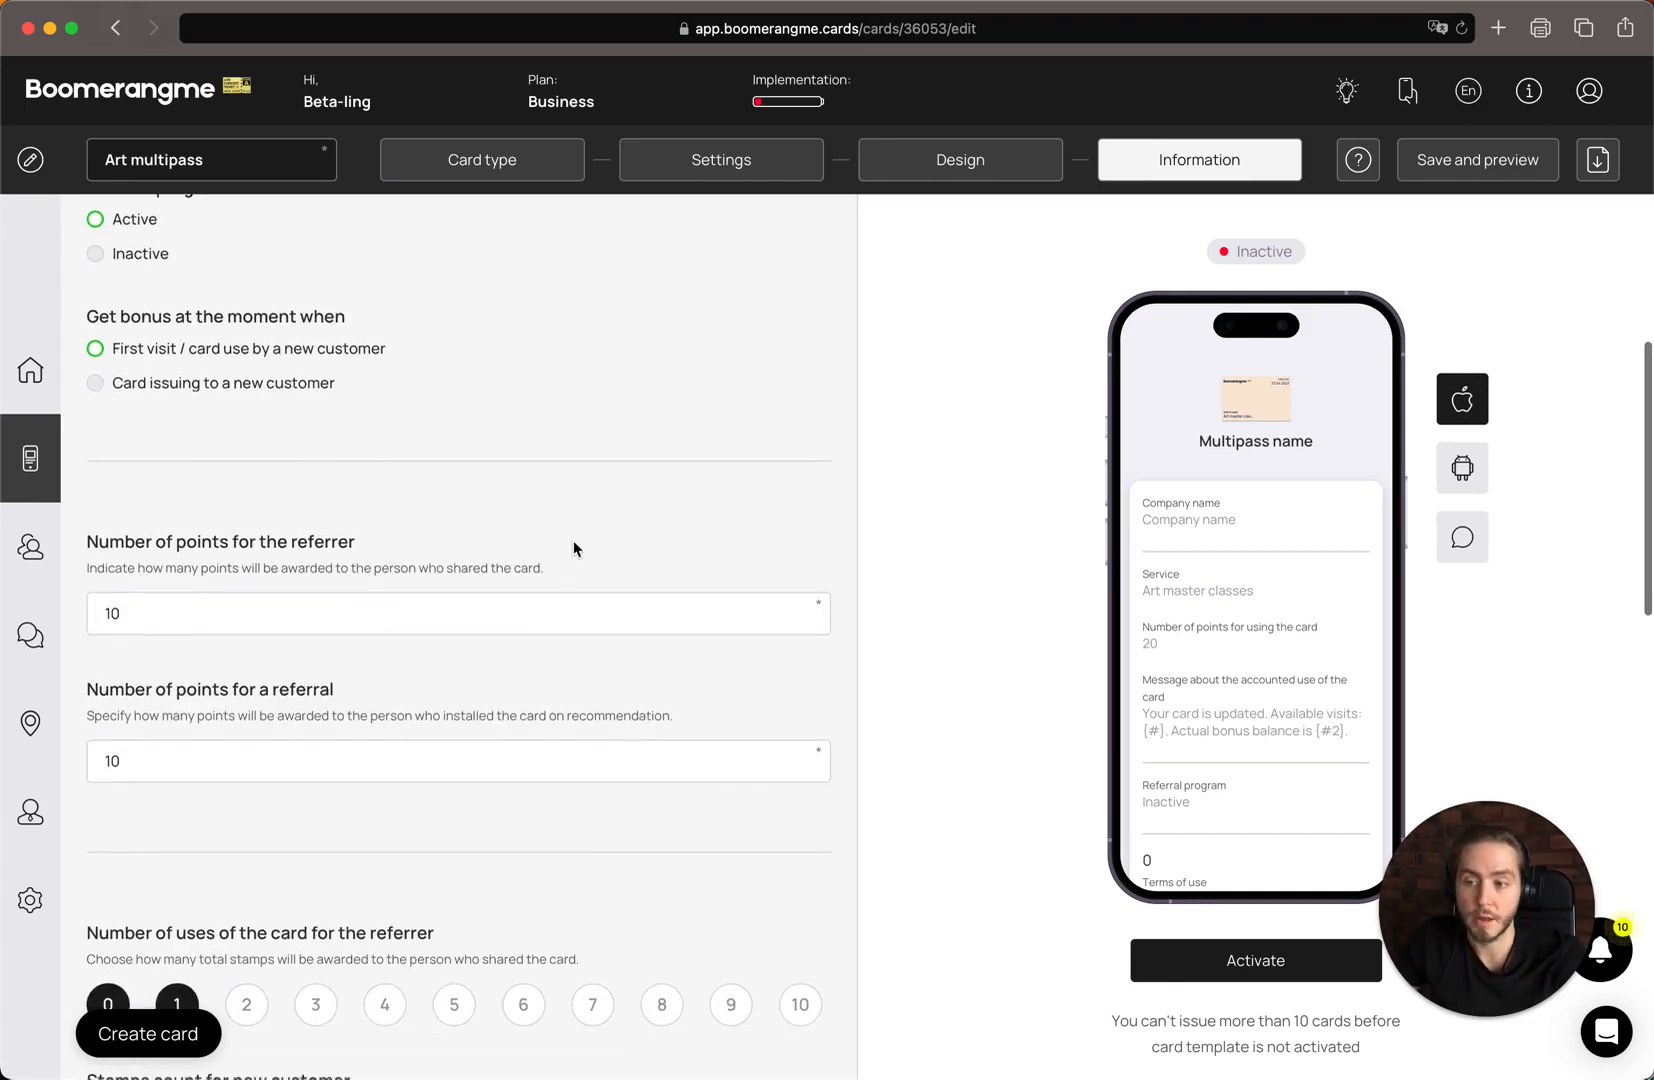
scroll(572, 547, down, 3)
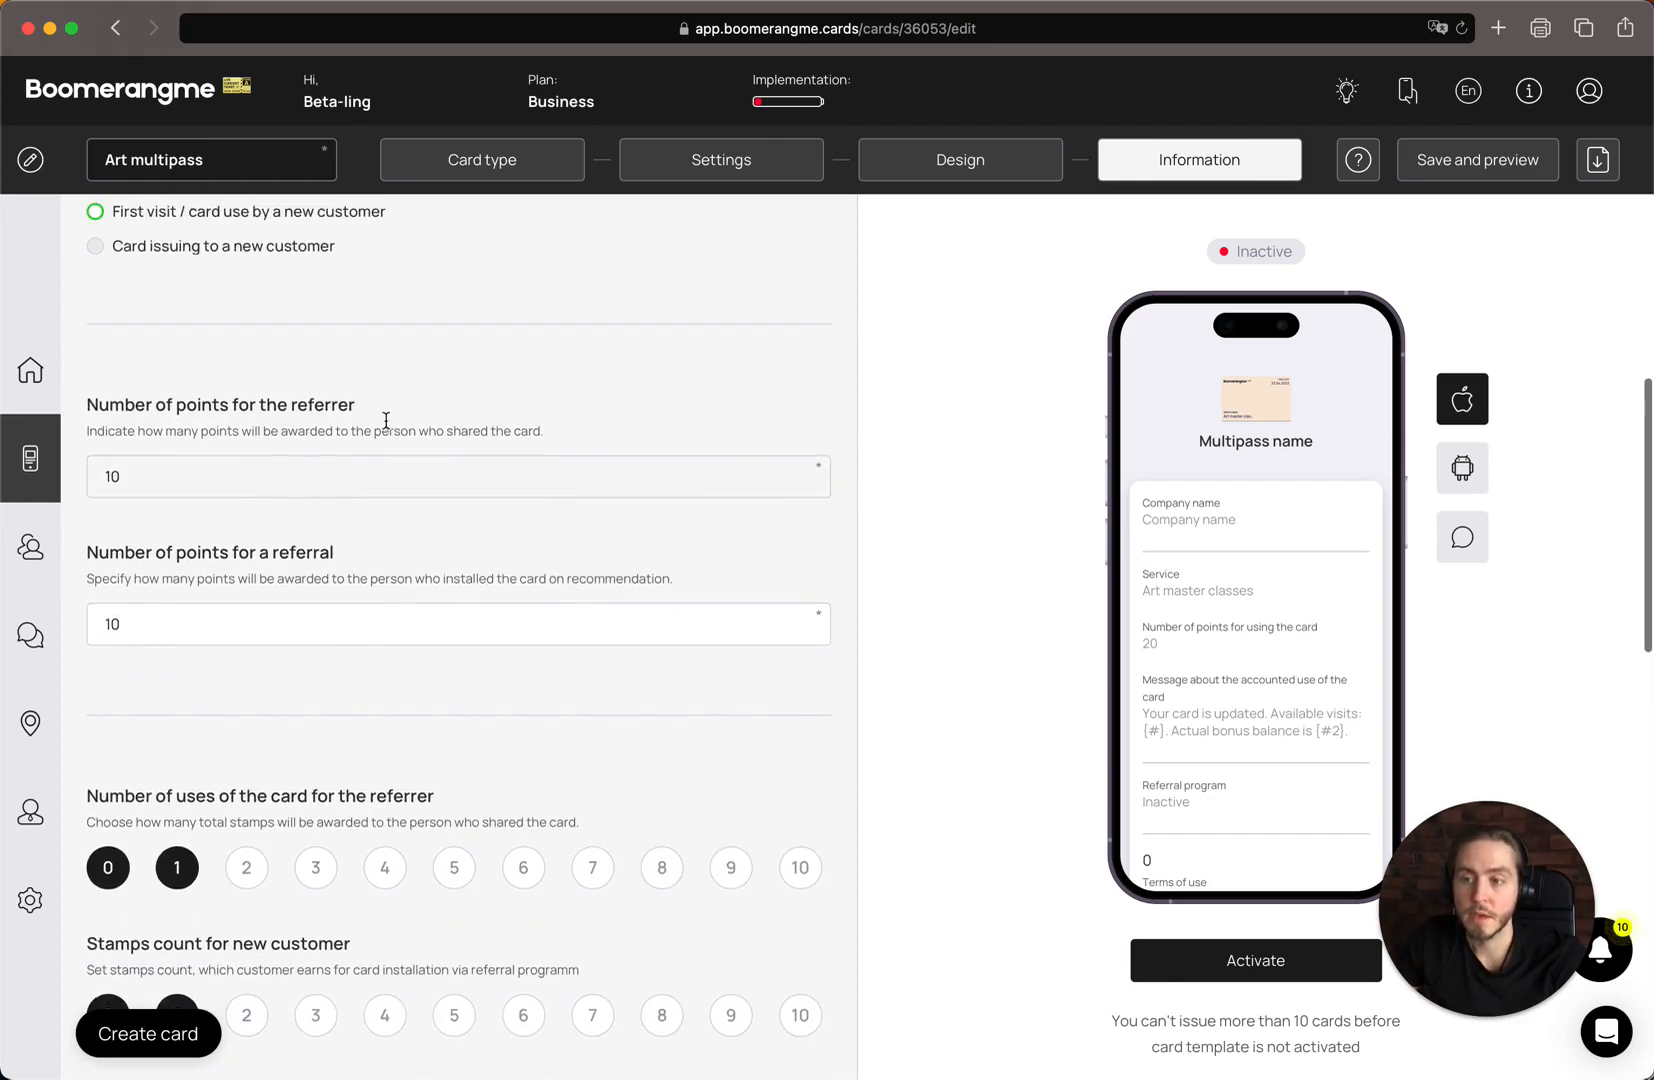
double_click(172, 418)
click(308, 425)
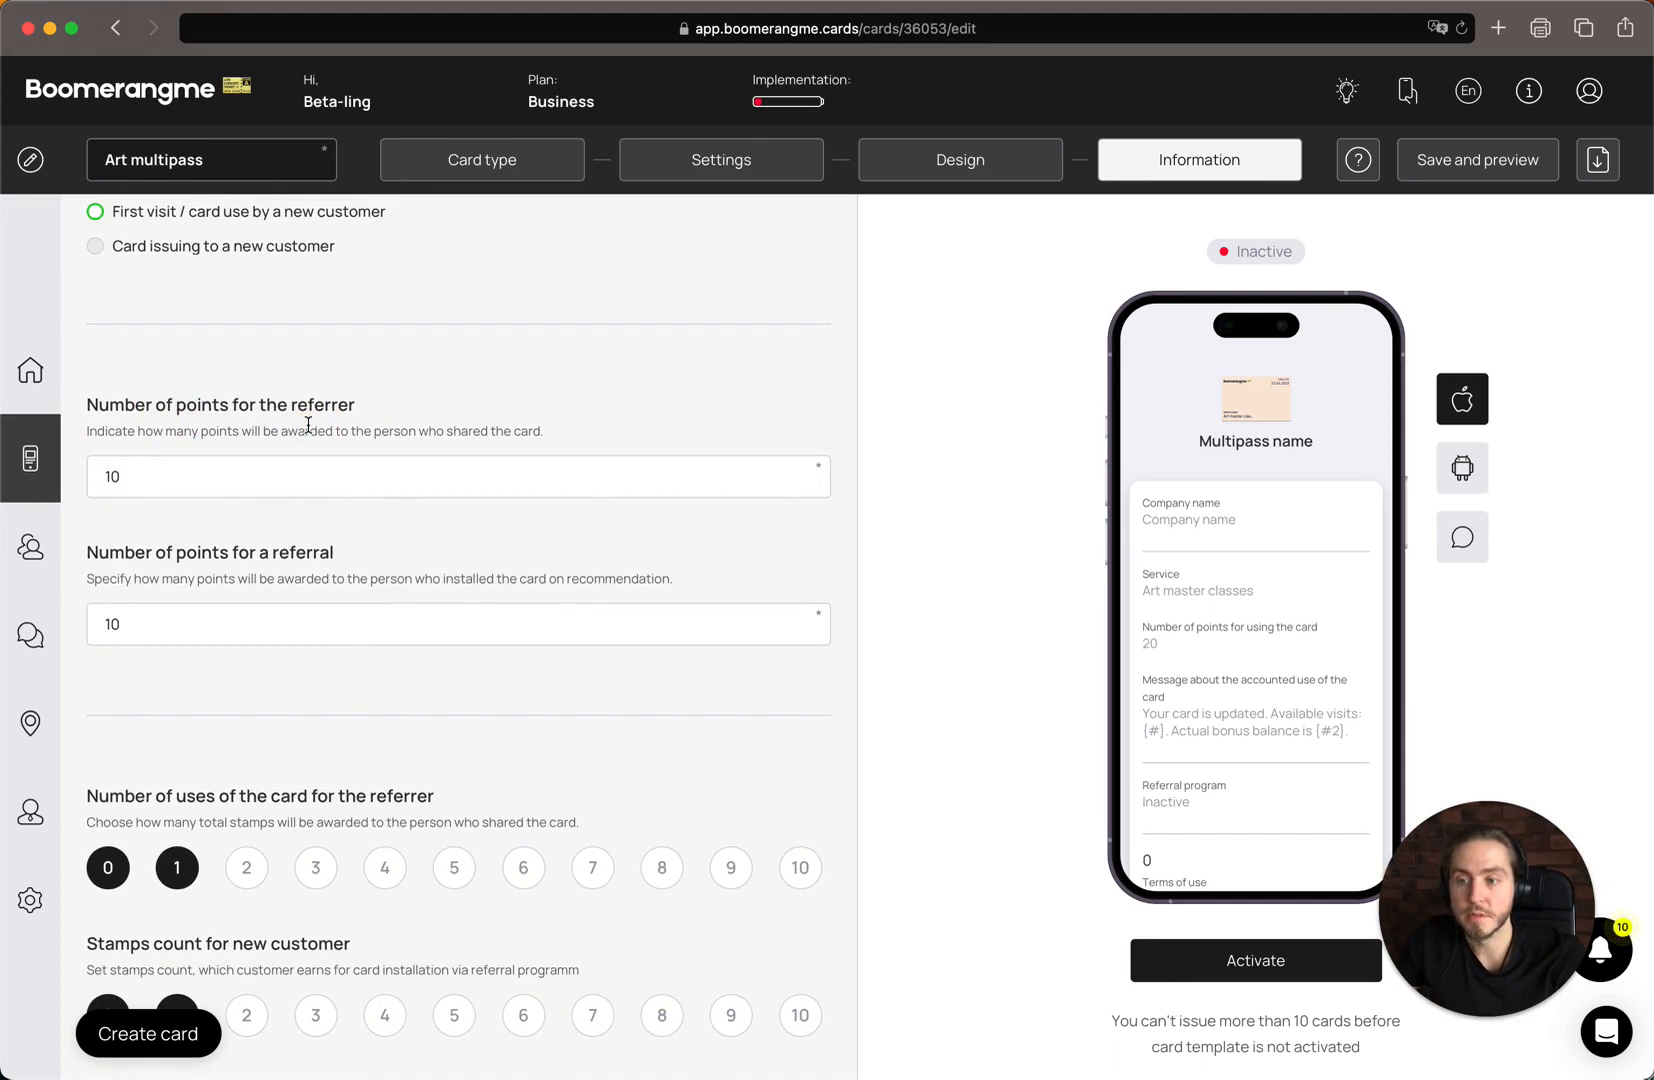
scroll(308, 425, down, 1)
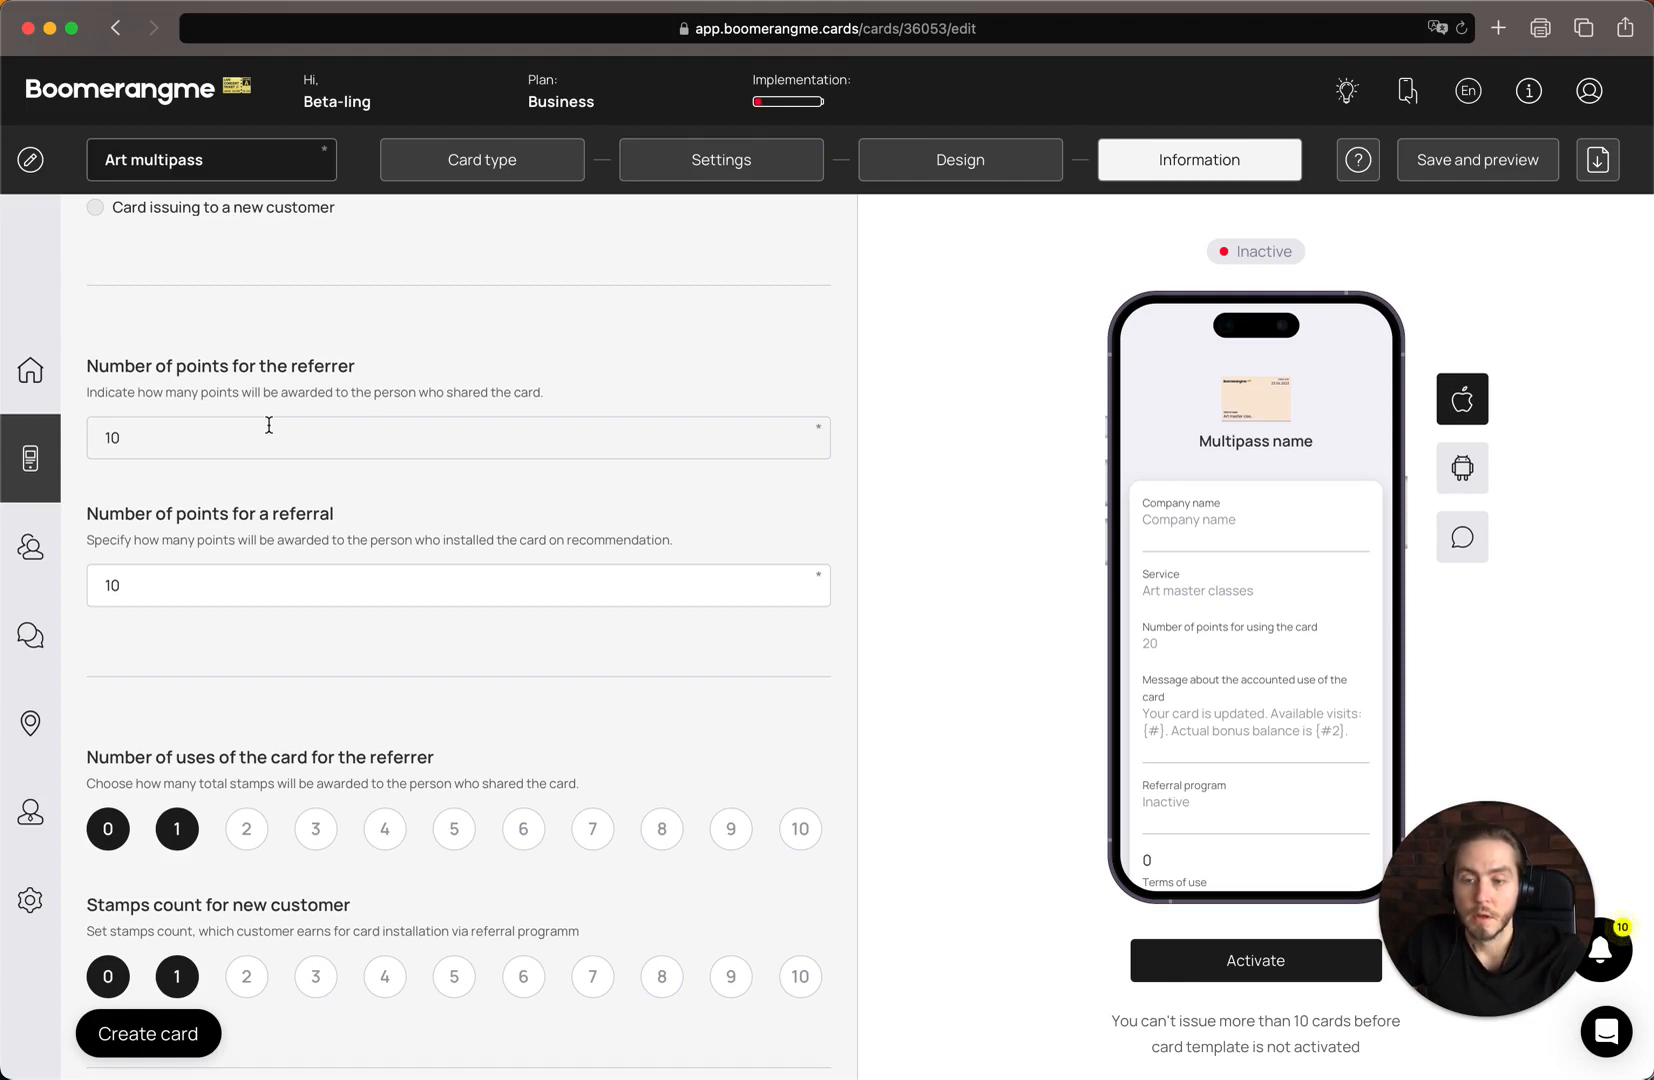
double_click(190, 431)
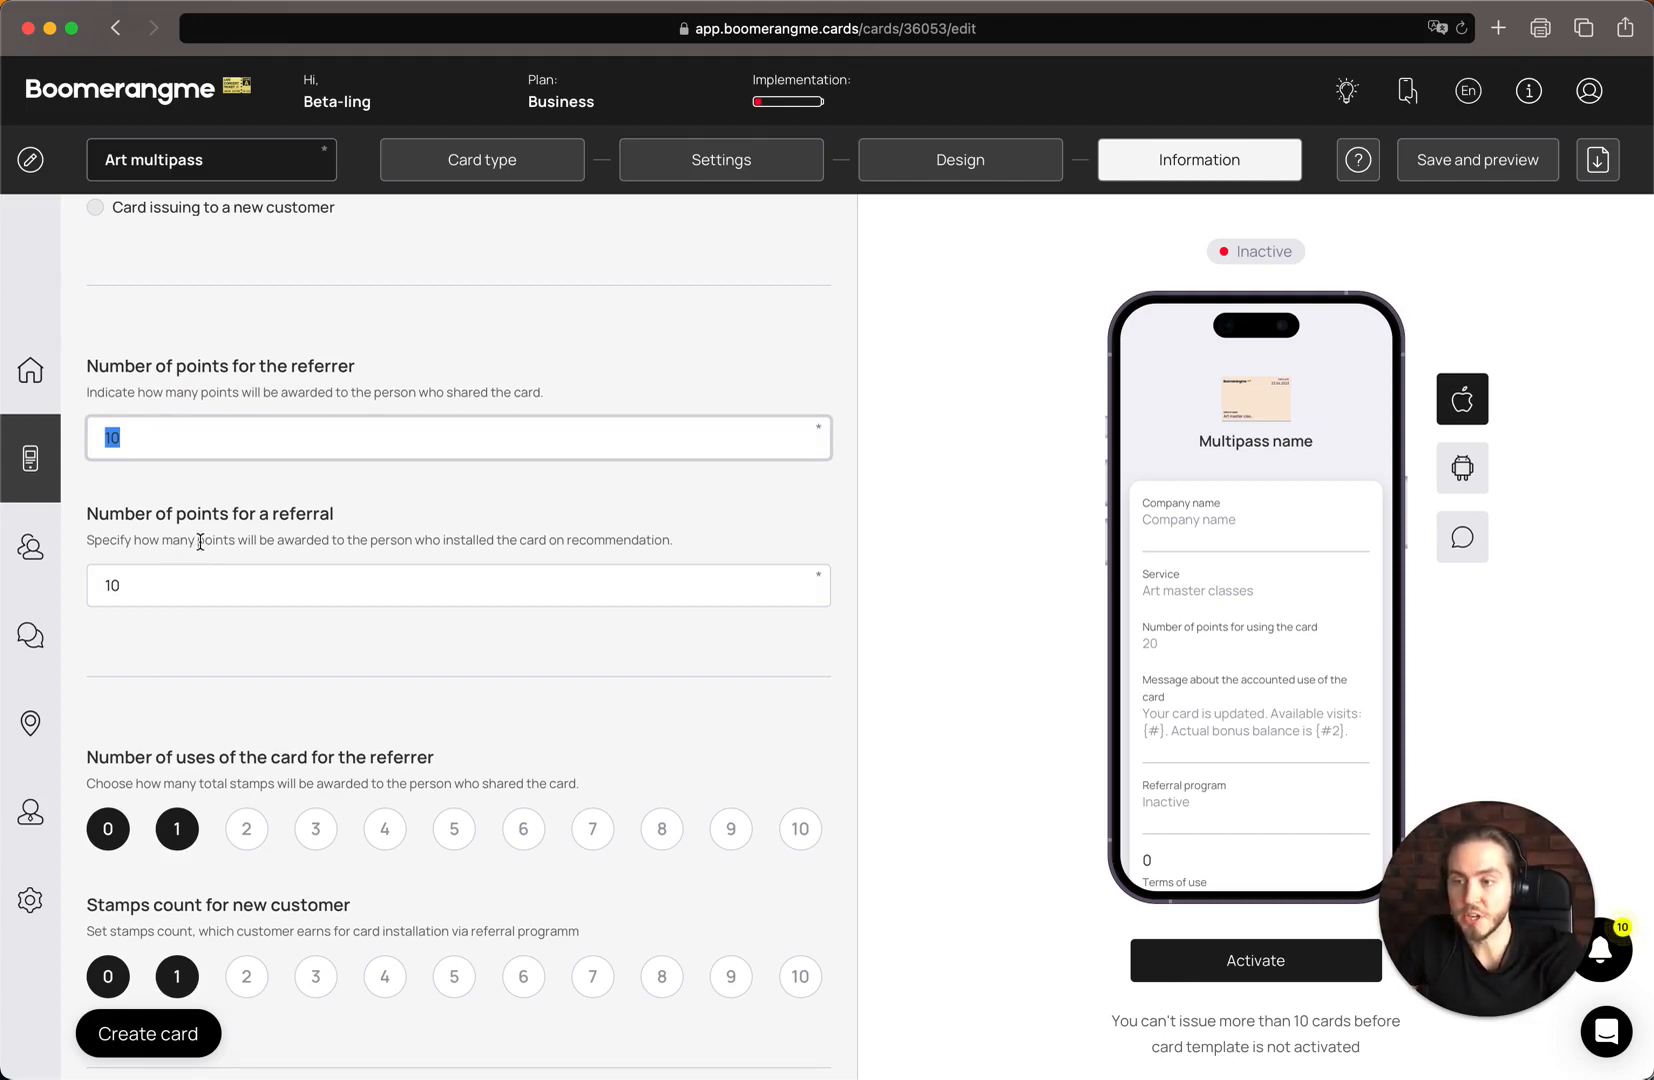
text(0)
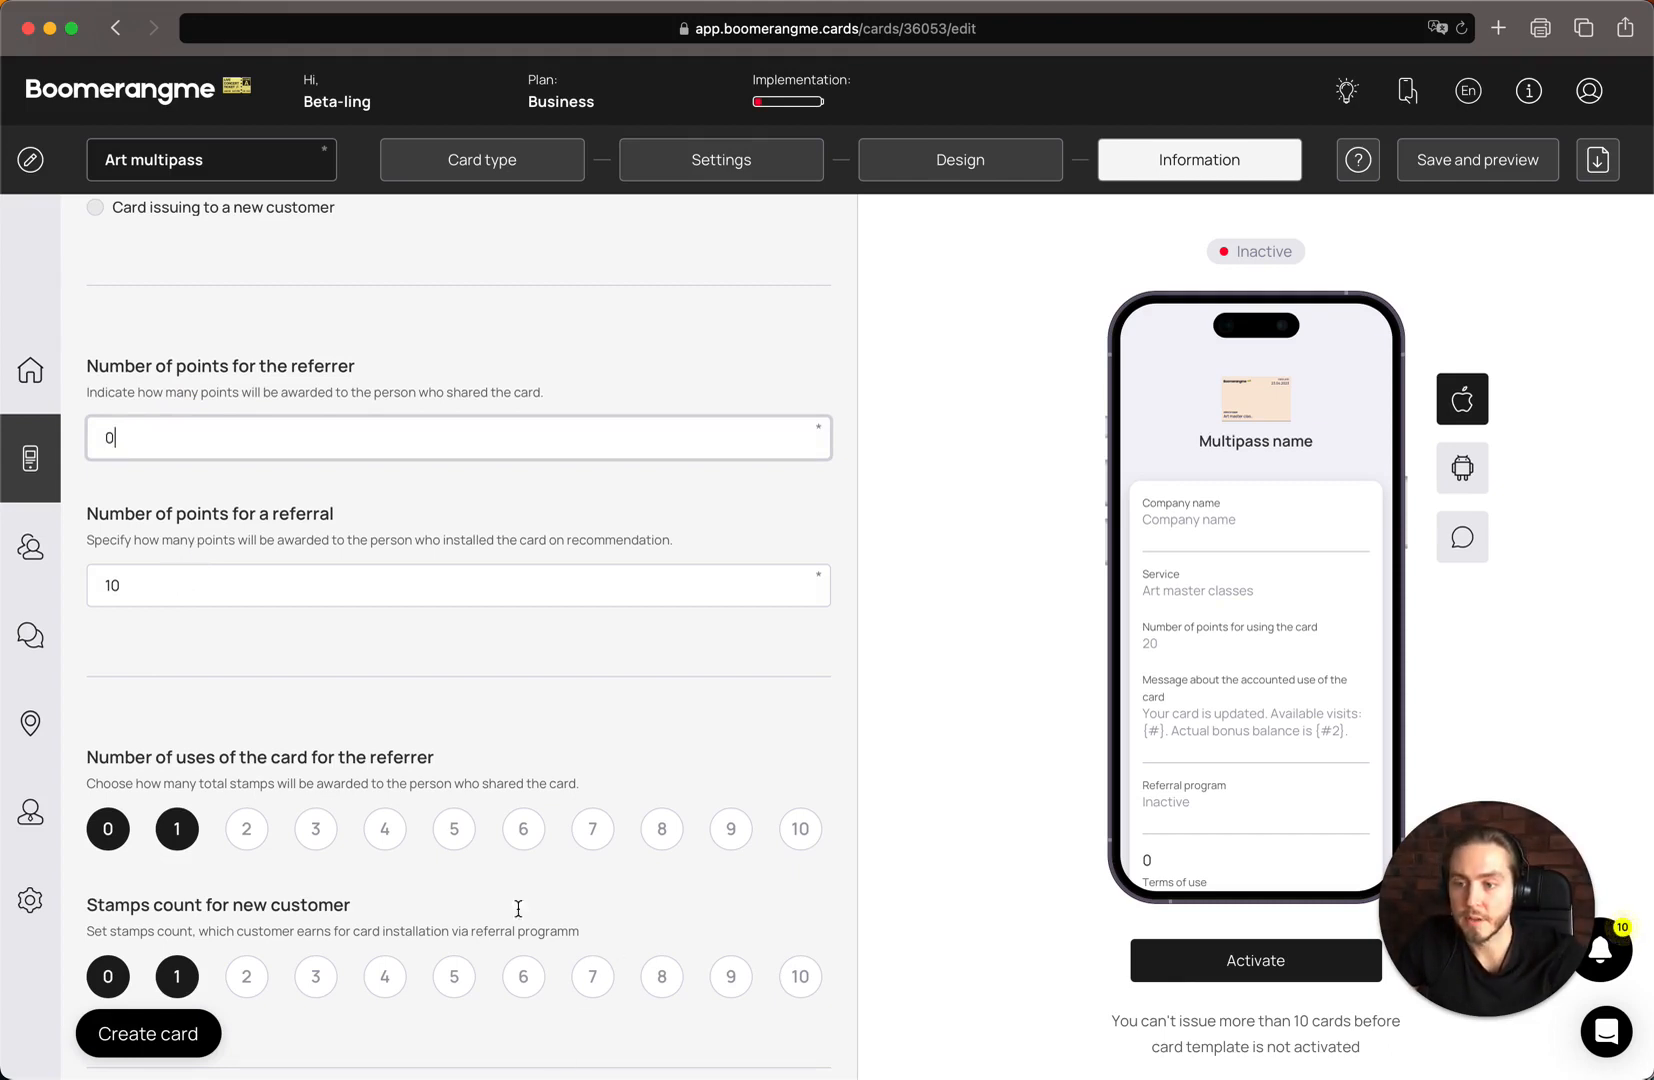
Set the number of points for a referral to 0
click(356, 598)
double_click(359, 601)
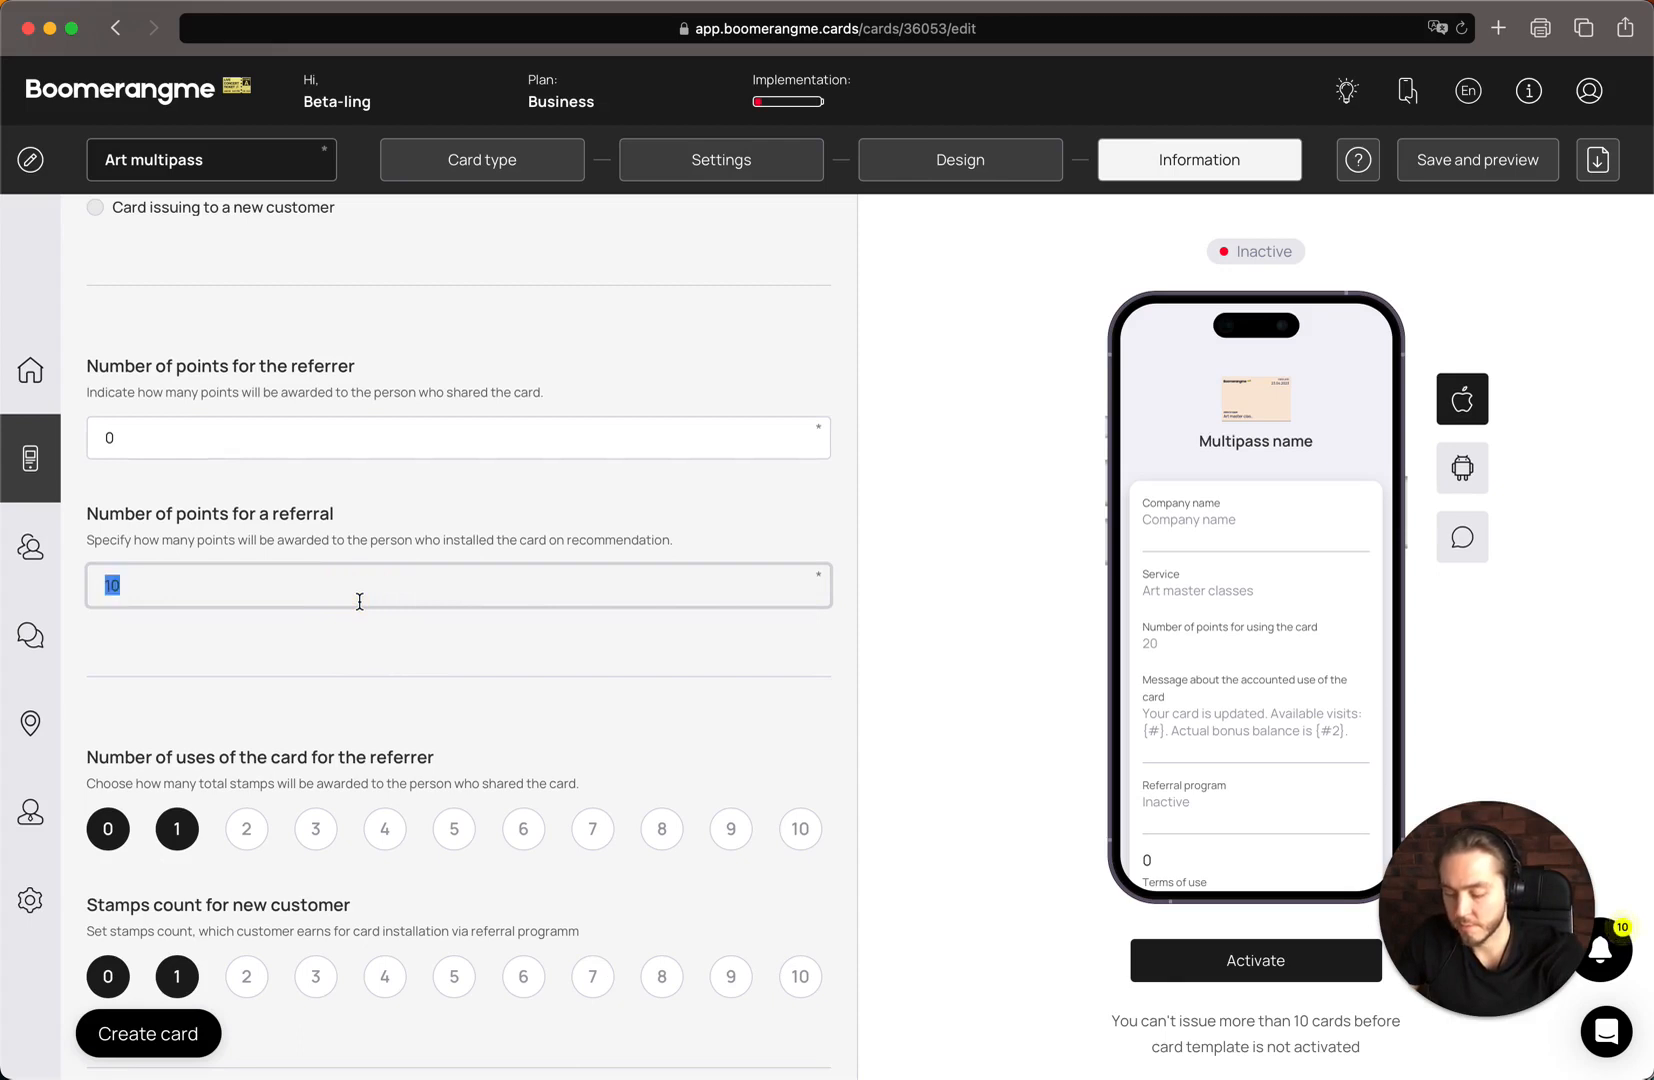
text(0)
scroll(400, 553, down, 3)
scroll(432, 560, up, 2)
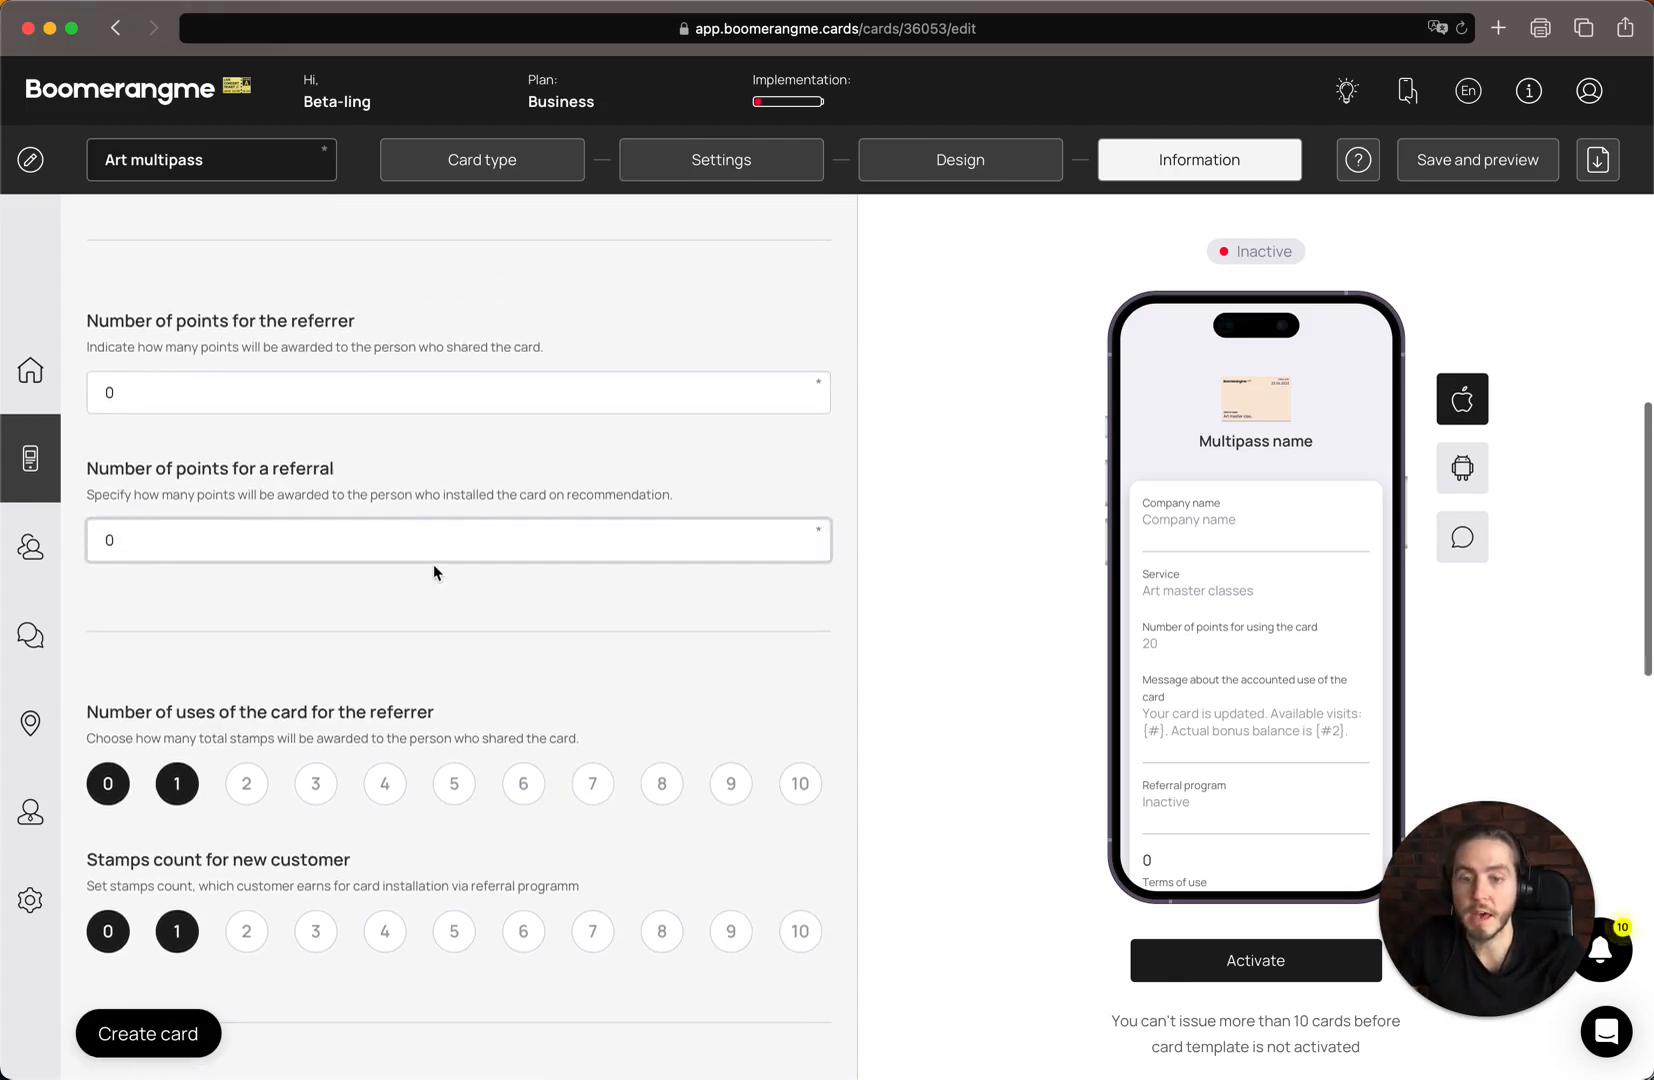
click(644, 652)
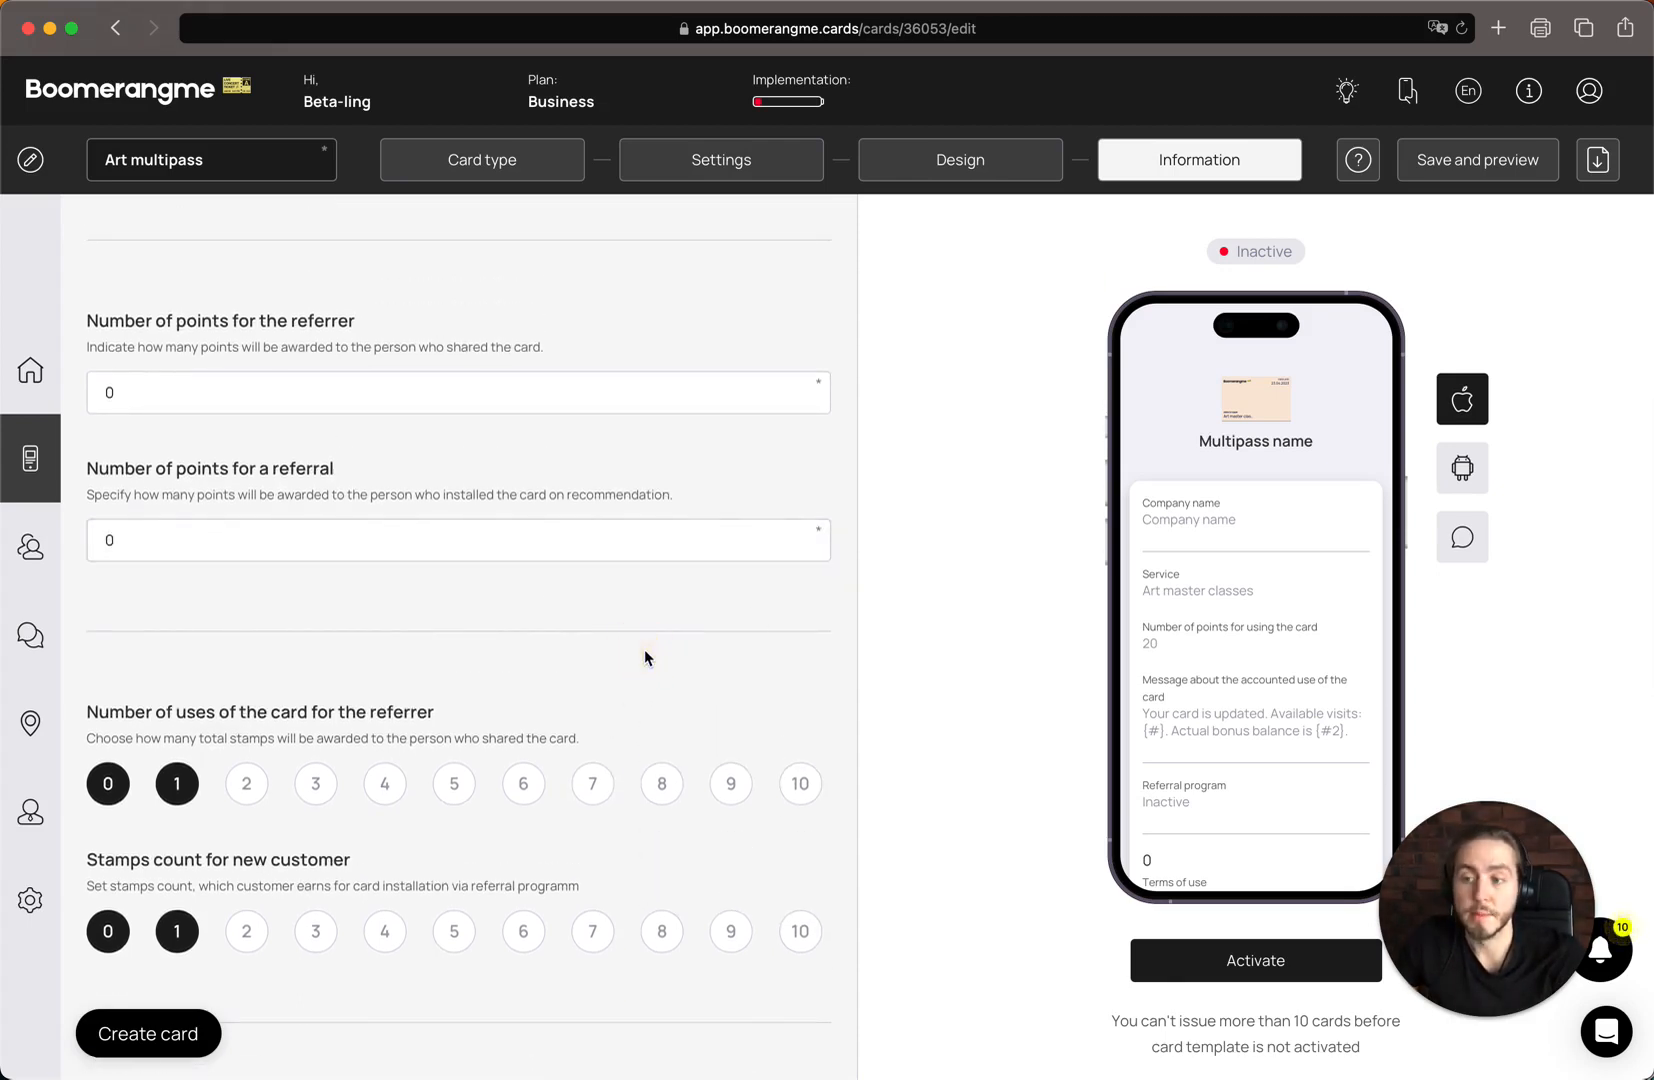
Set the referral program's stamps count for a new customer to 0
scroll(644, 657, down, 4)
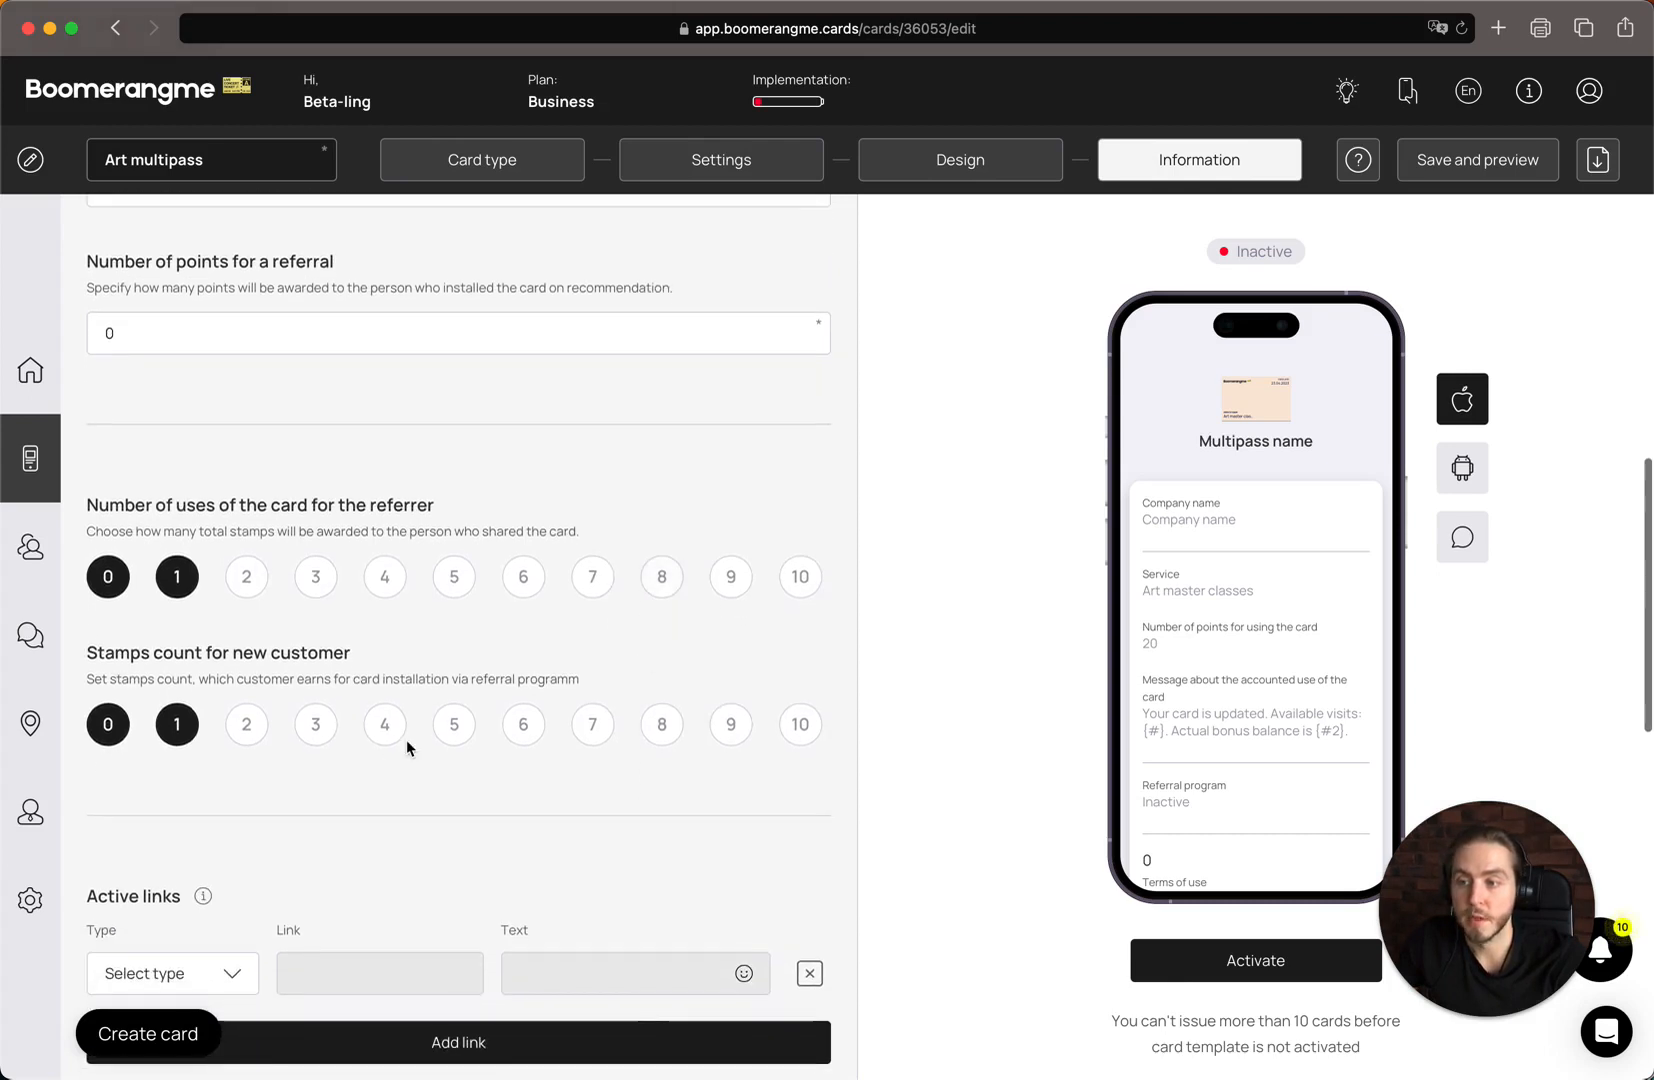
scroll(407, 742, down, 1)
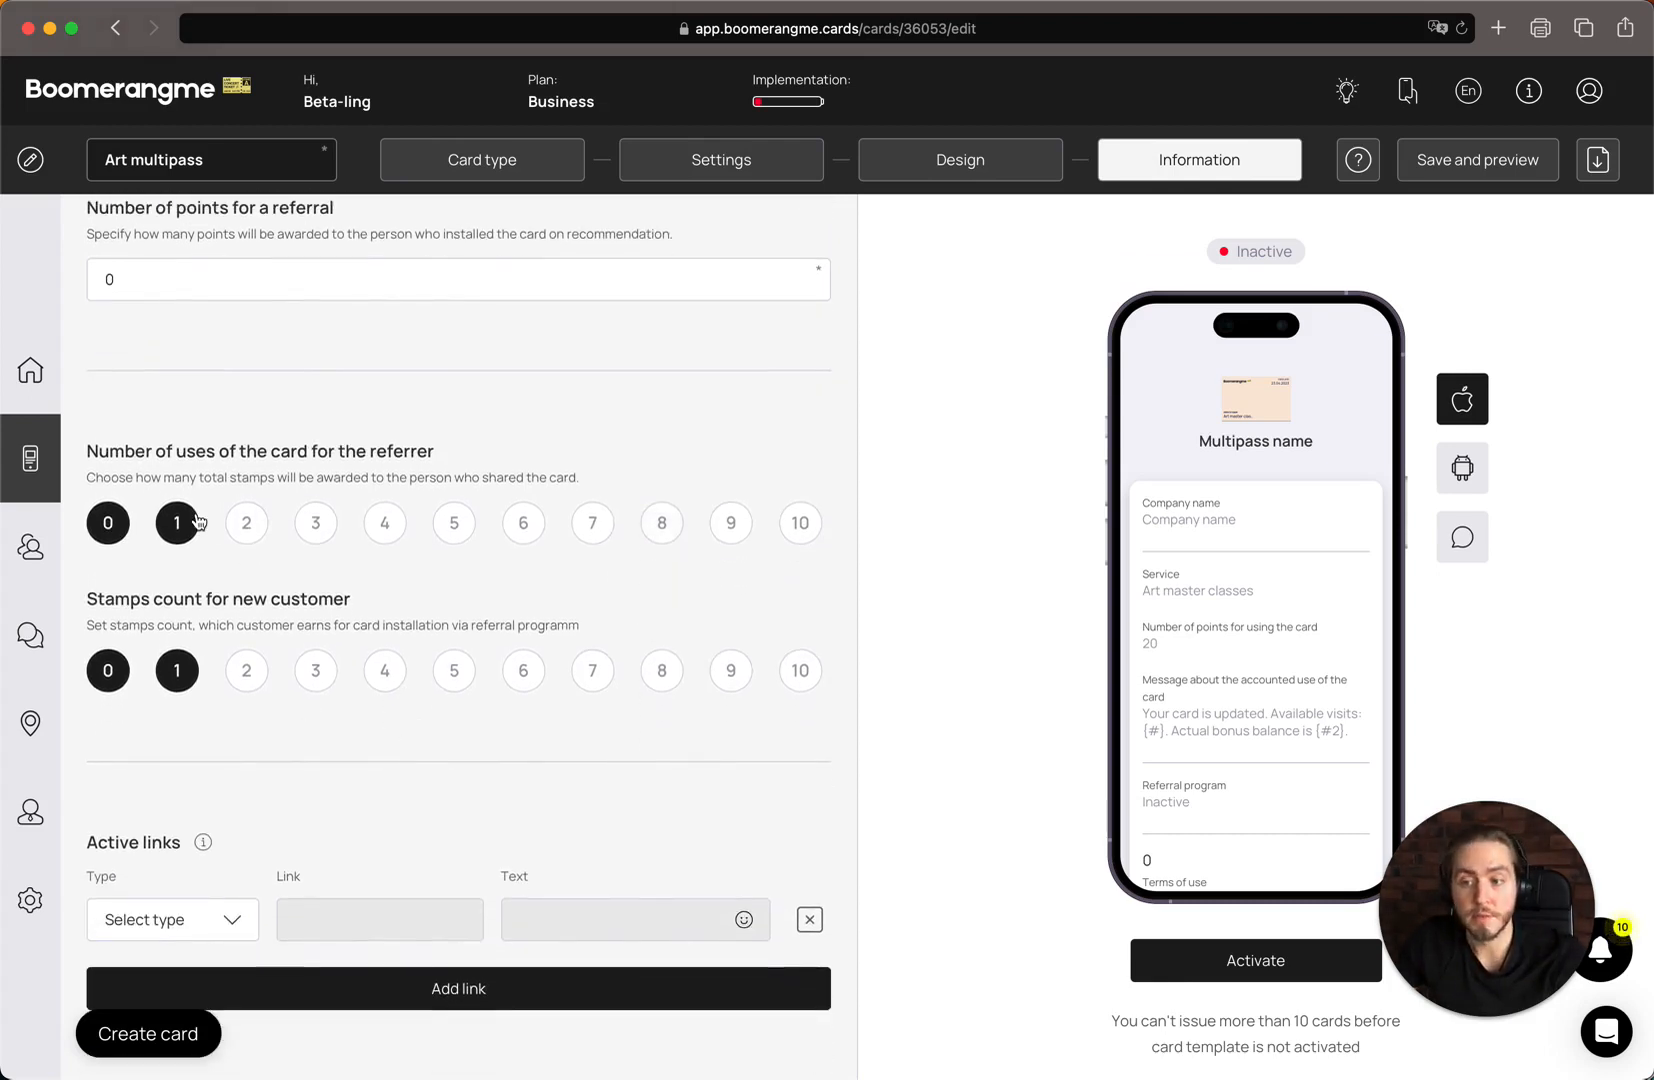
scroll(204, 728, down, 1)
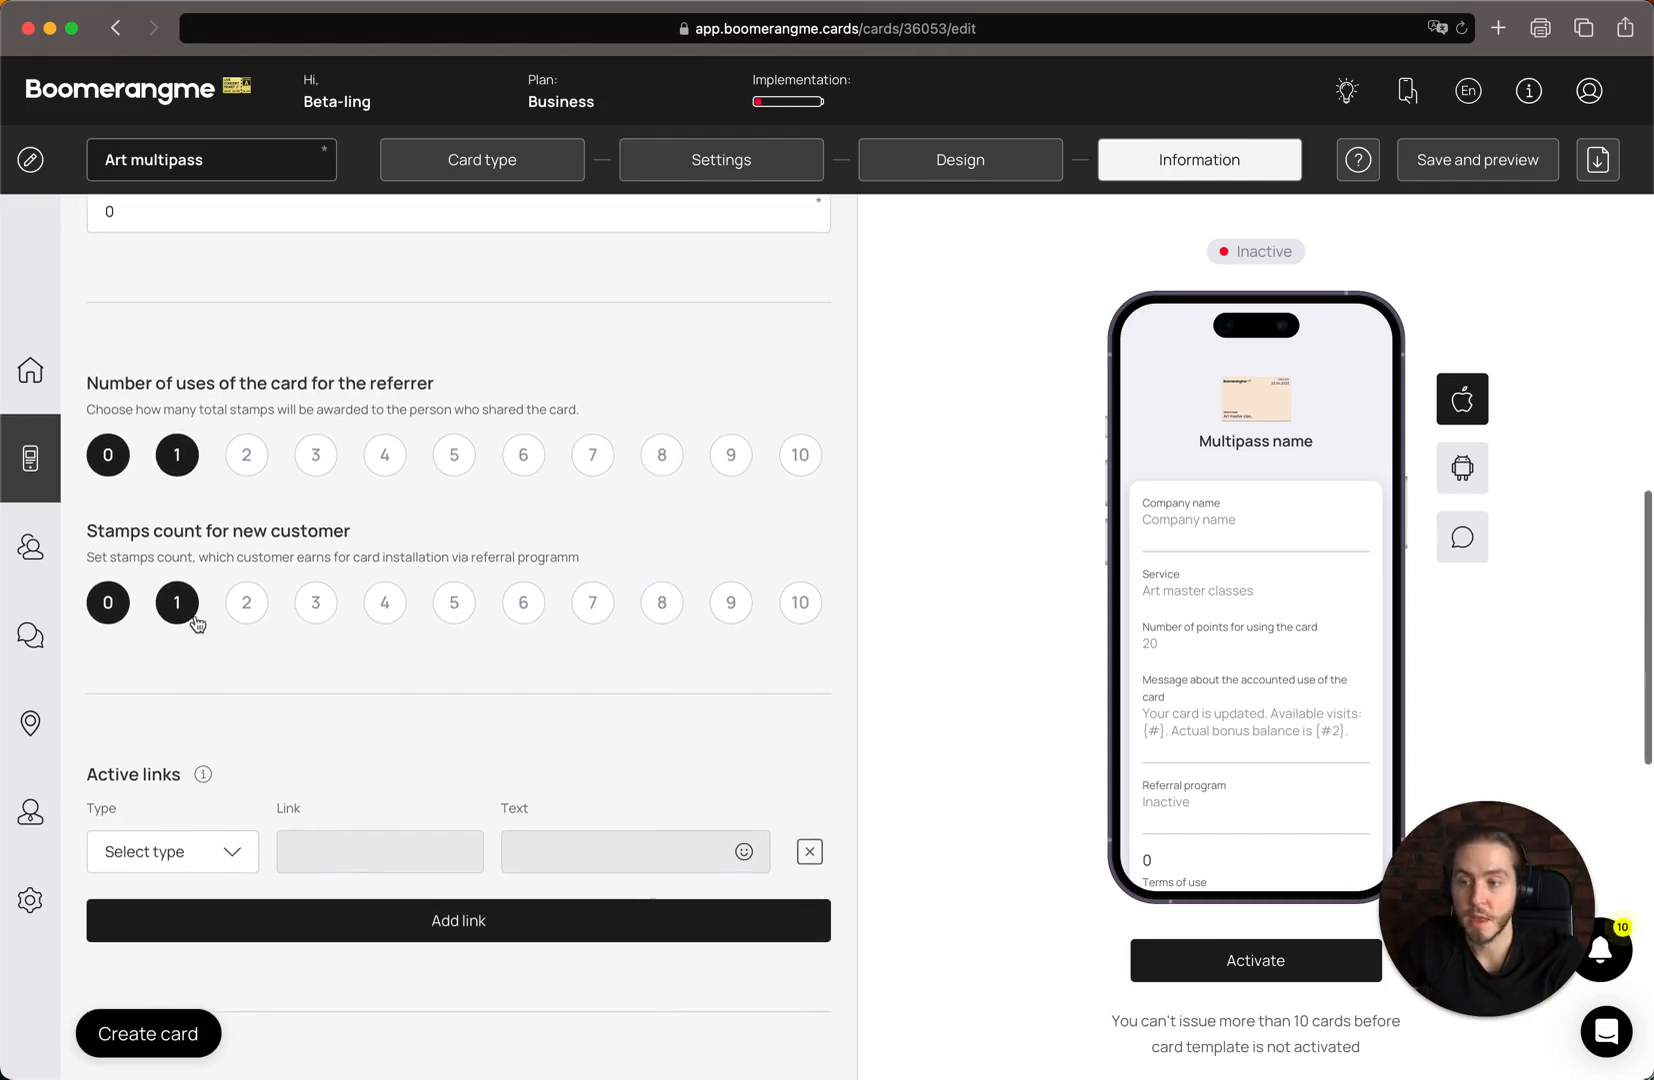
double_click(143, 382)
drag(143, 382, 445, 383)
click(281, 385)
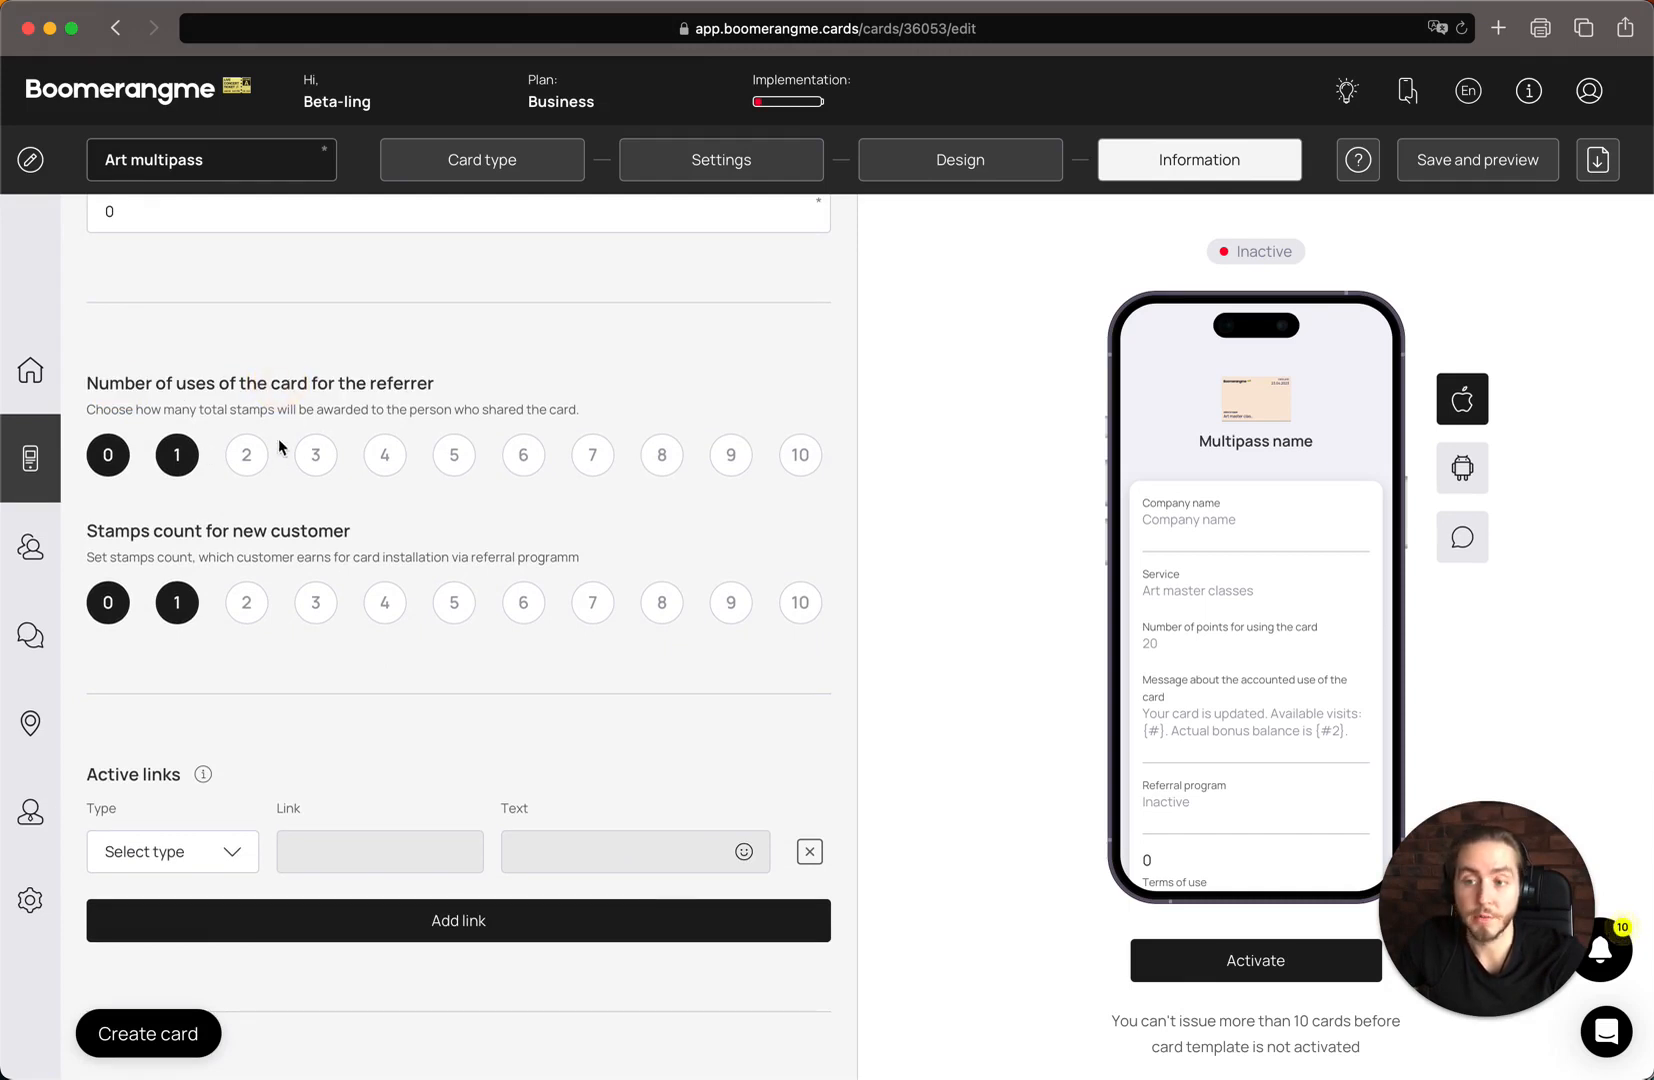
click(124, 604)
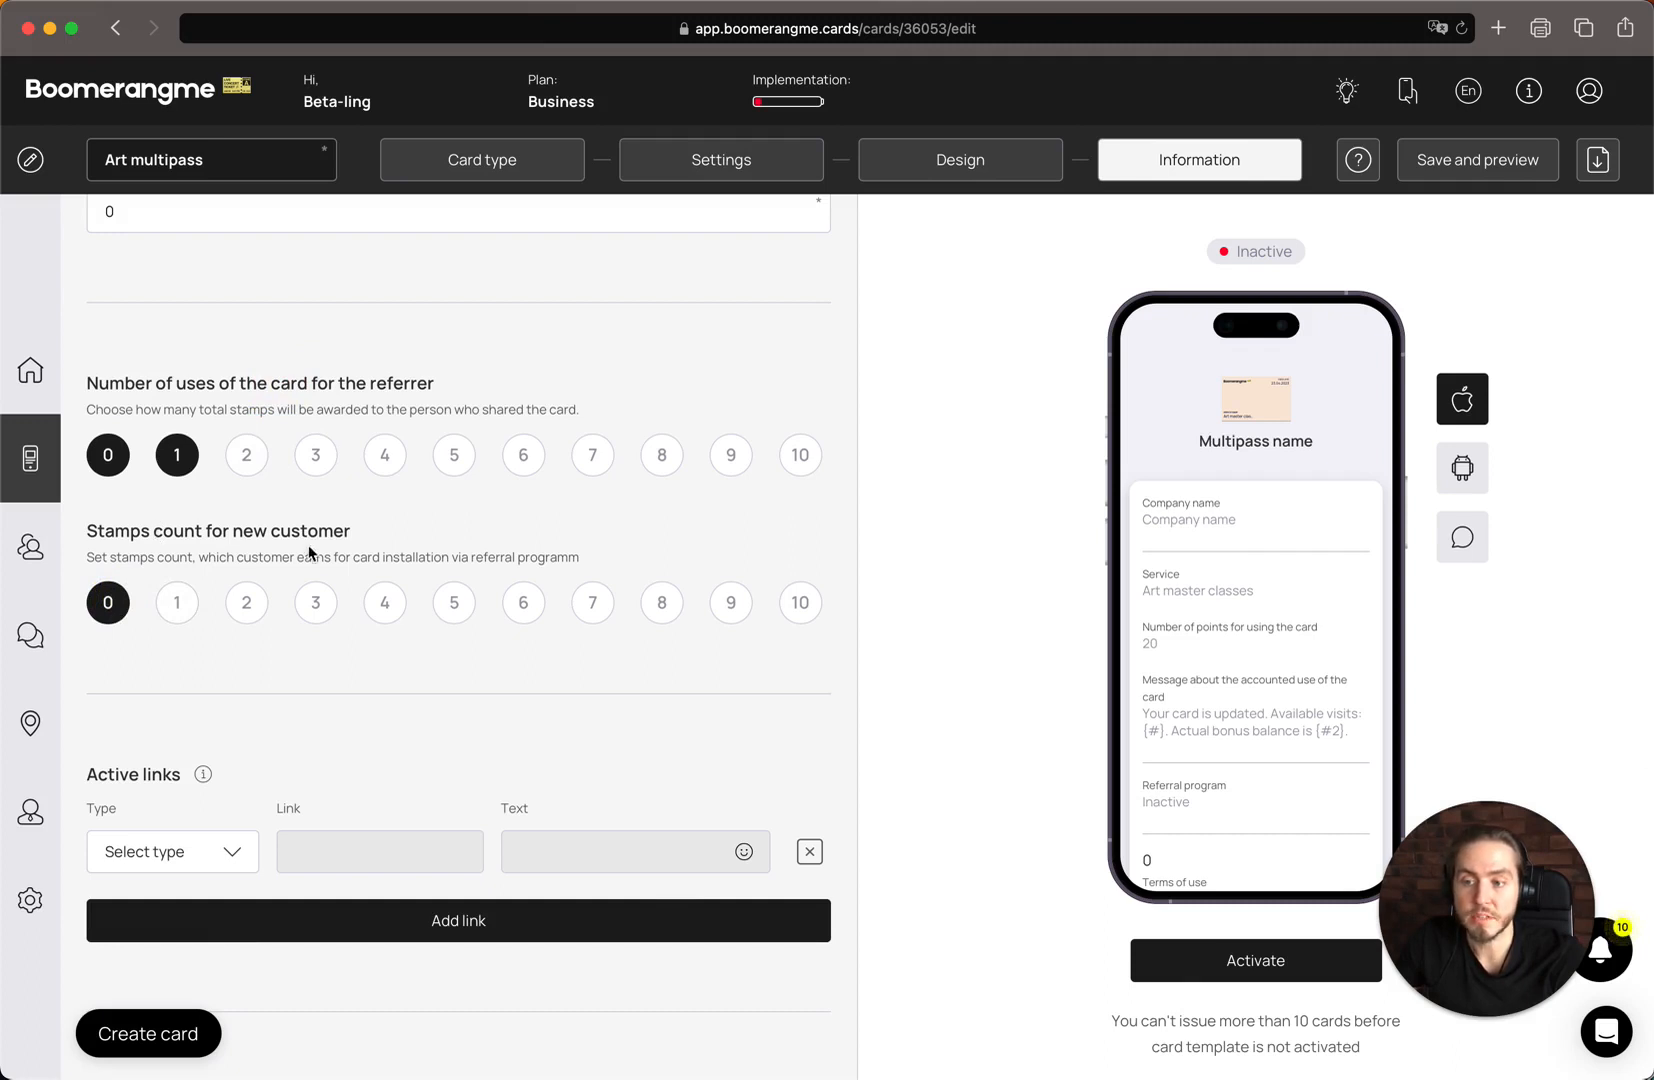
Fill in the first active link as a URL to boomerangme.biz with the text "Website"
scroll(412, 548, down, 5)
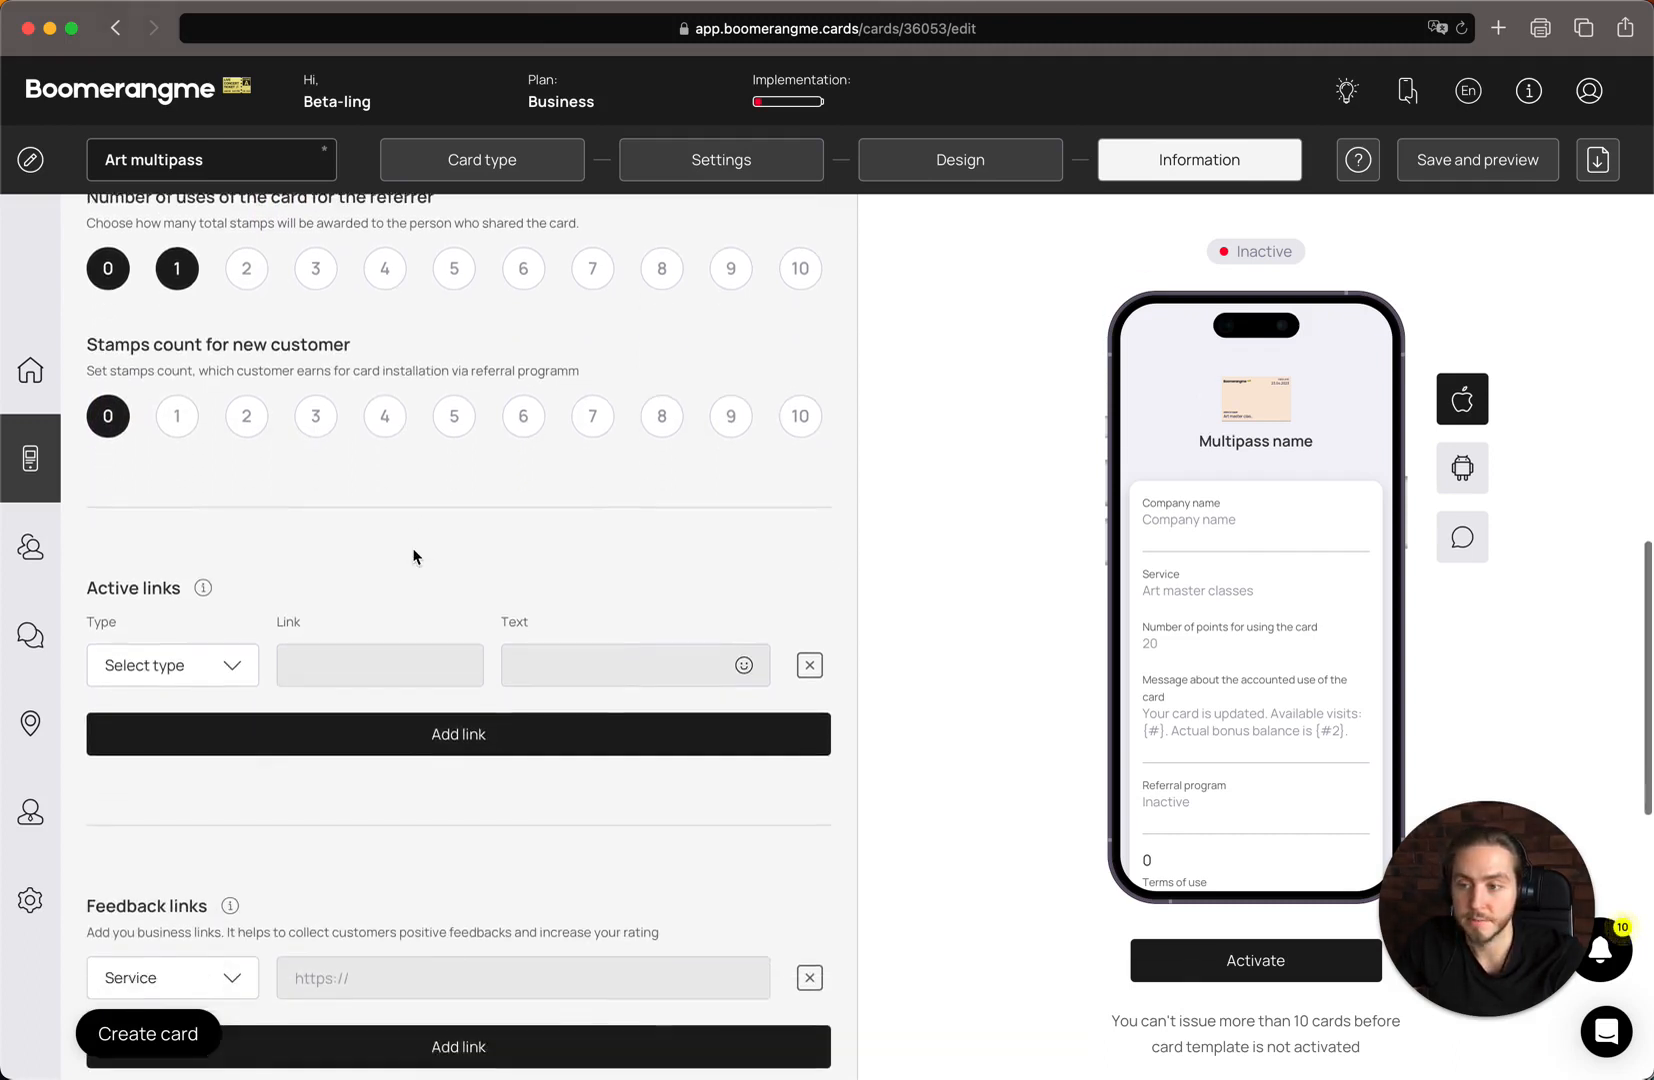
scroll(191, 529, down, 1)
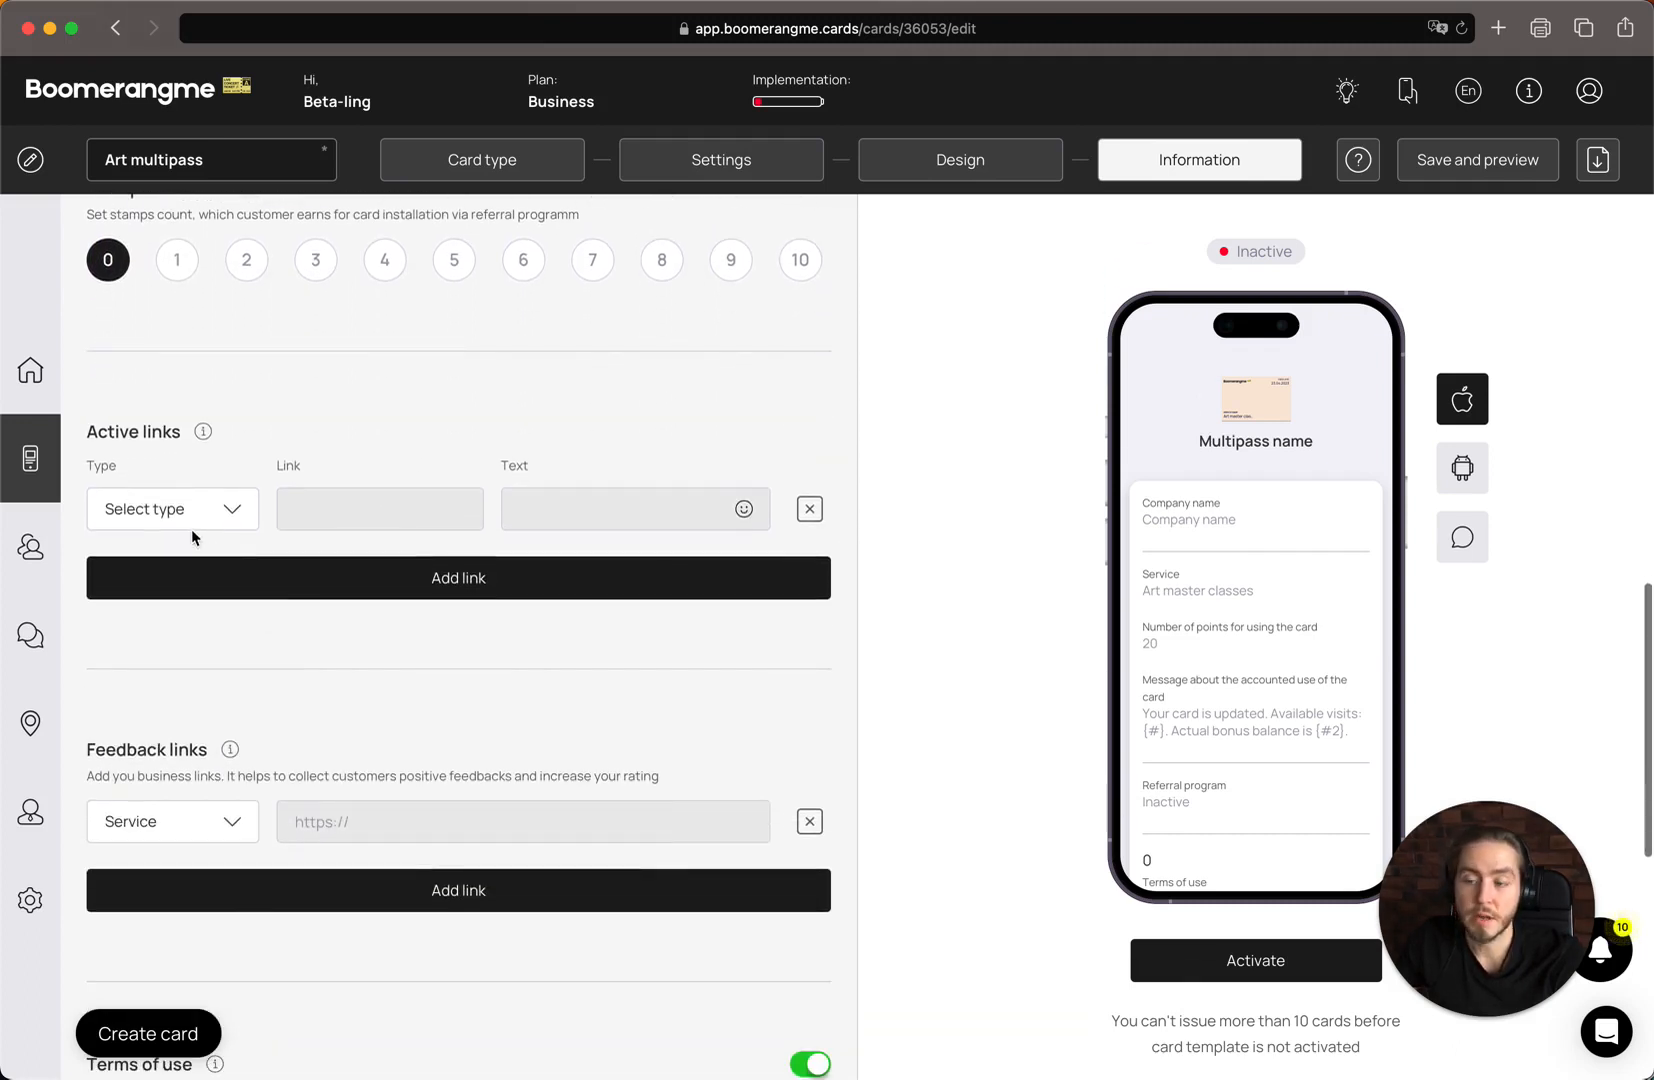
click(197, 527)
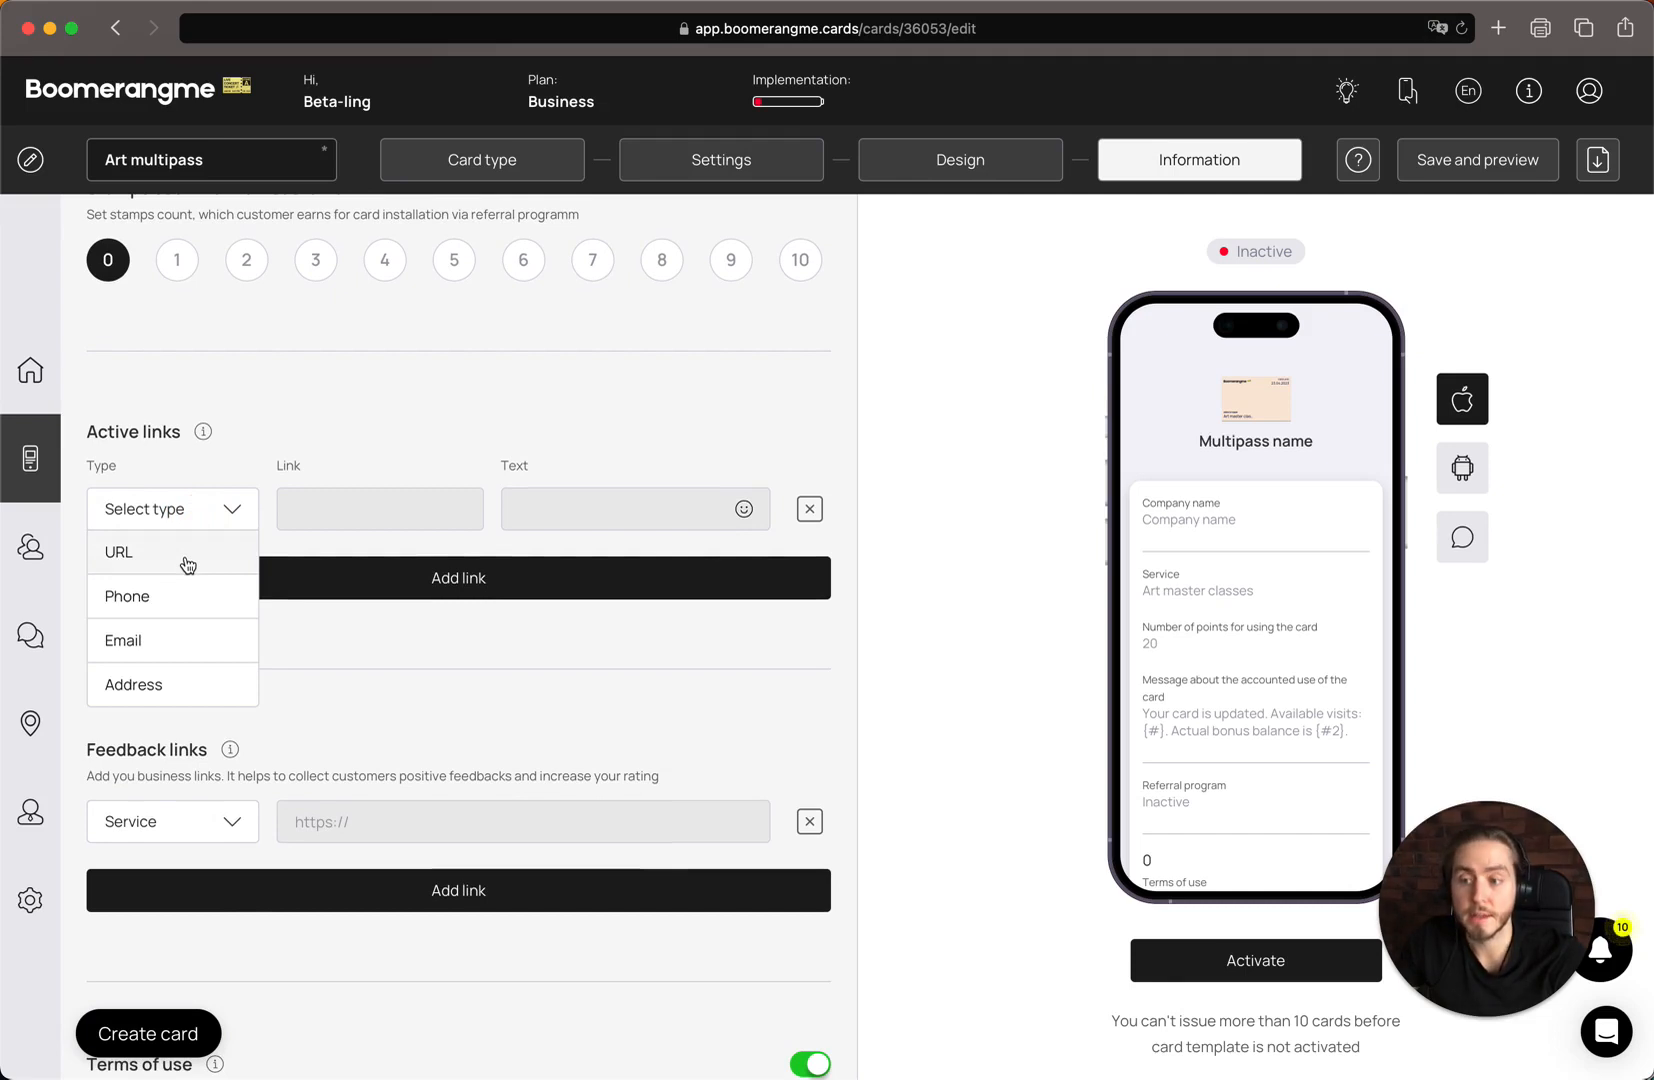
click(187, 565)
click(358, 507)
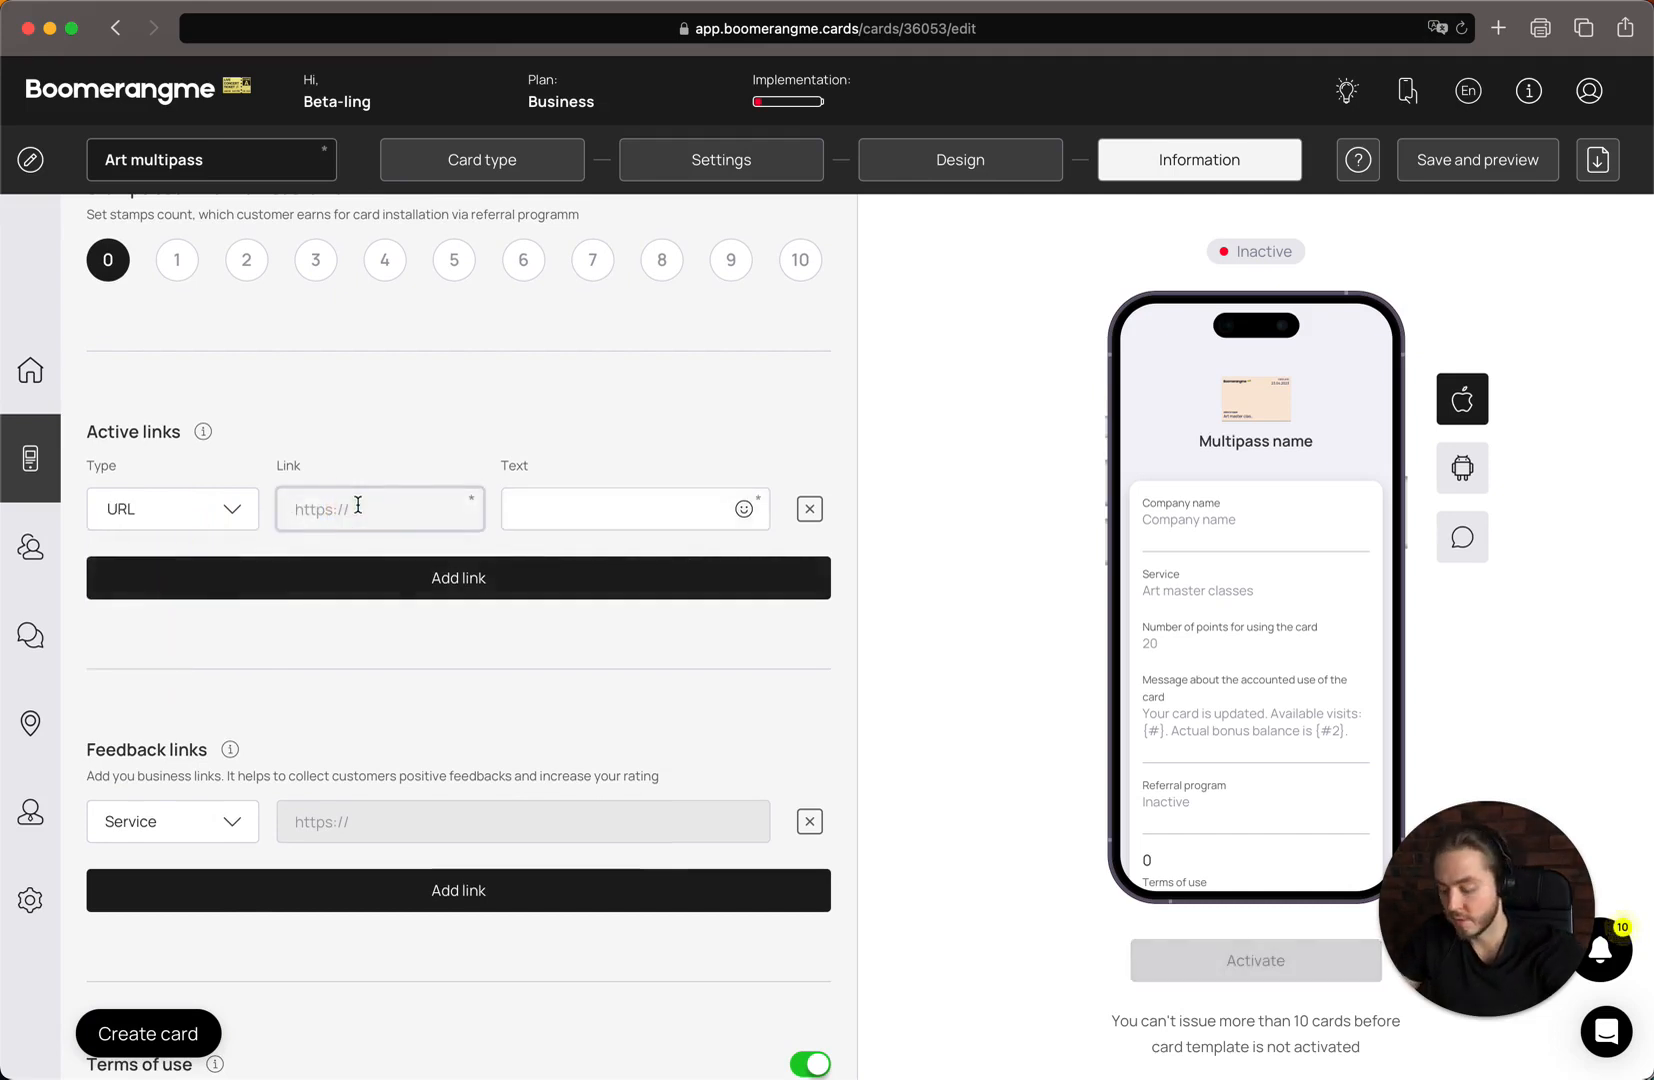
text(boomerangme)
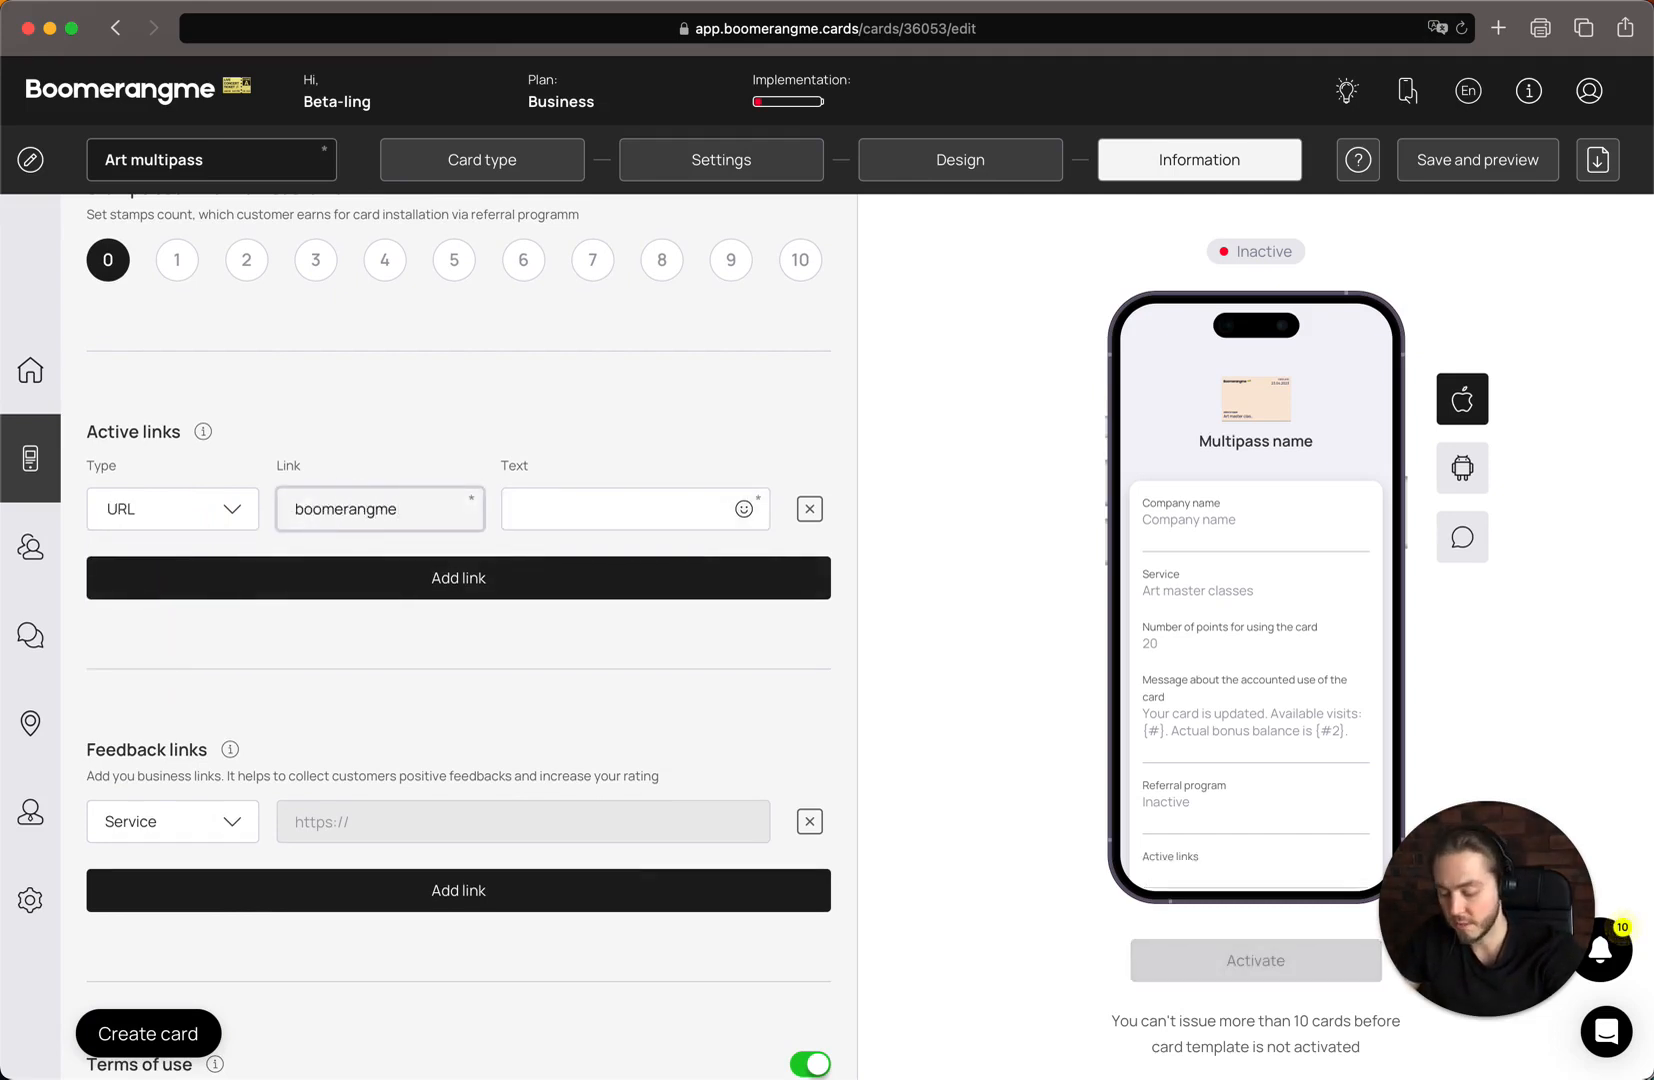
text(.biz)
key(Tab)
text(We)
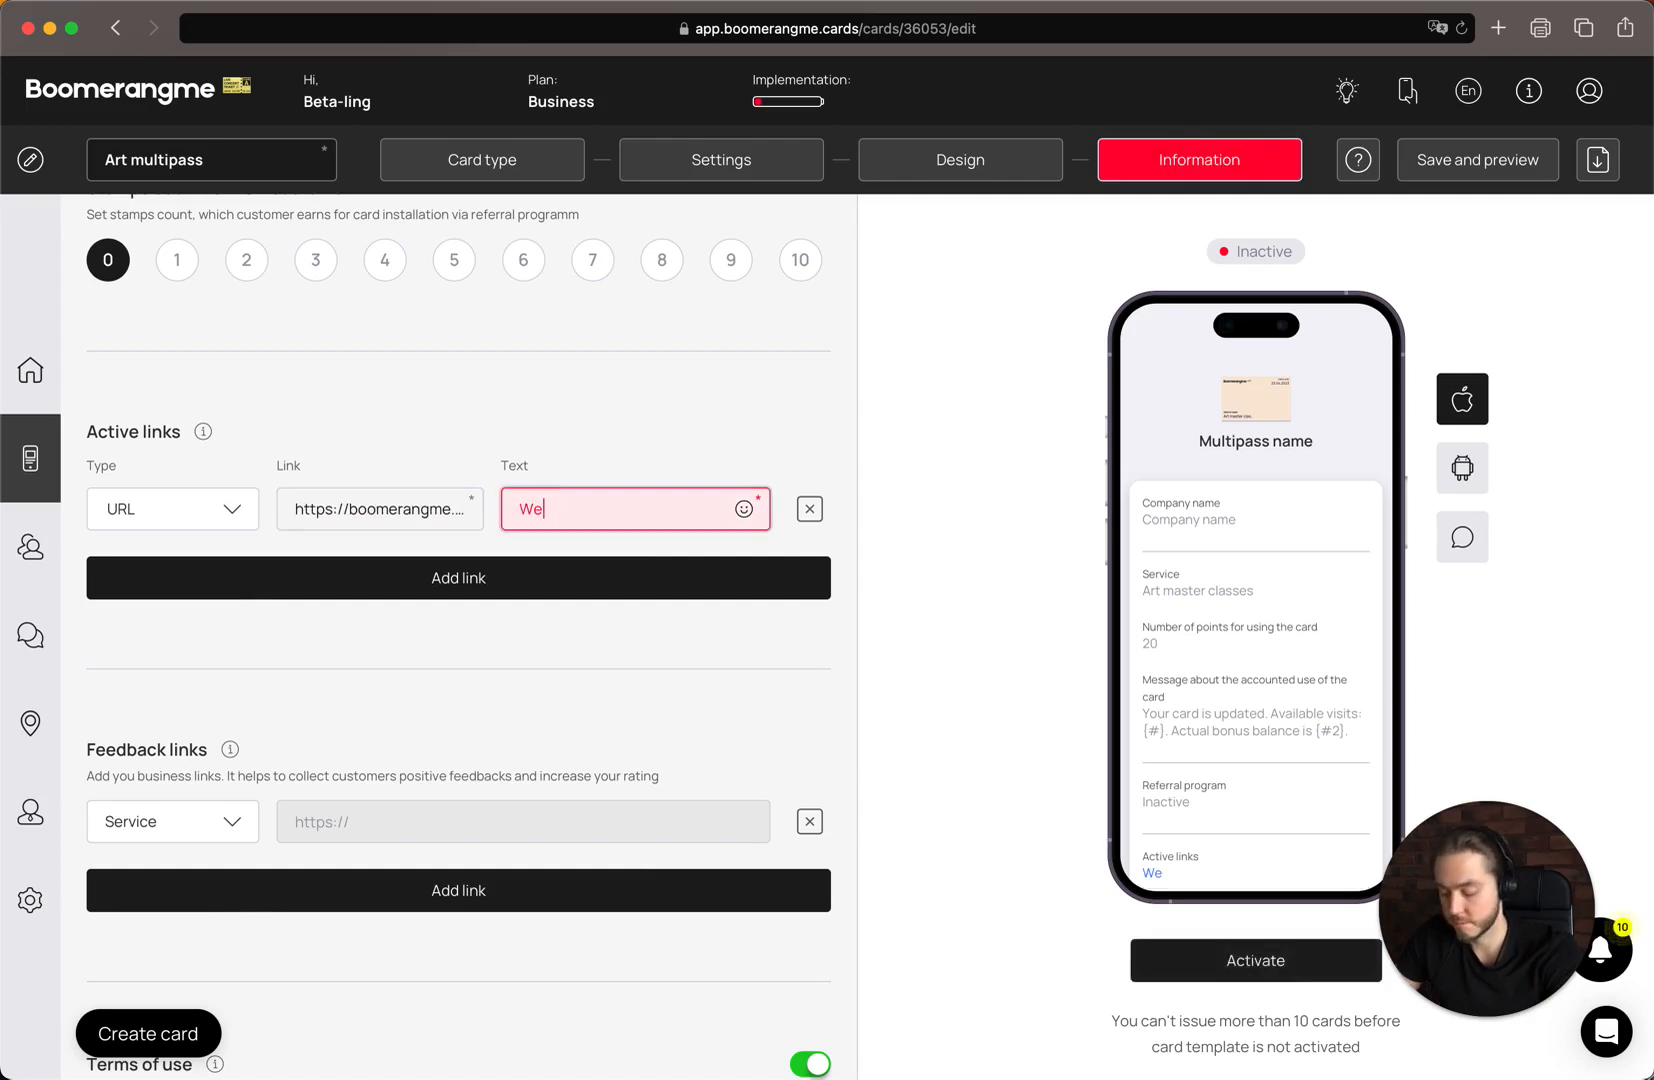
text(bsite)
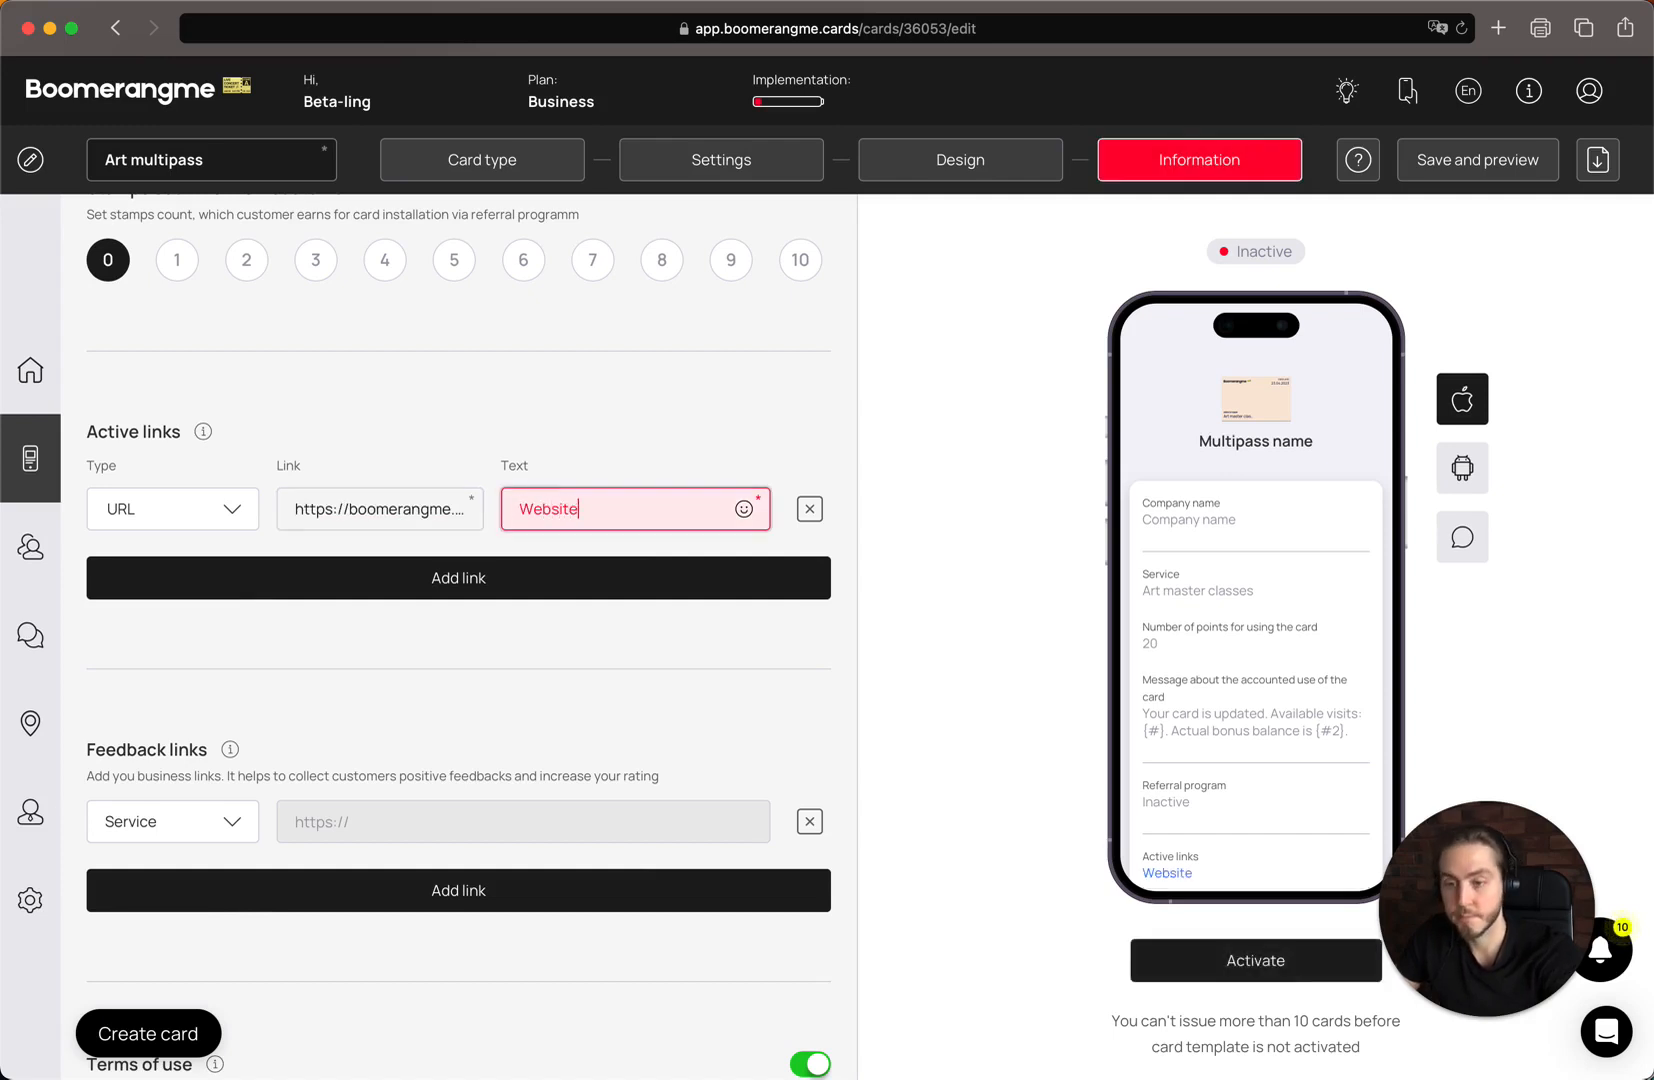
Add a second active link of type Phone, using the company's phone number as both link and text
click(230, 580)
click(168, 584)
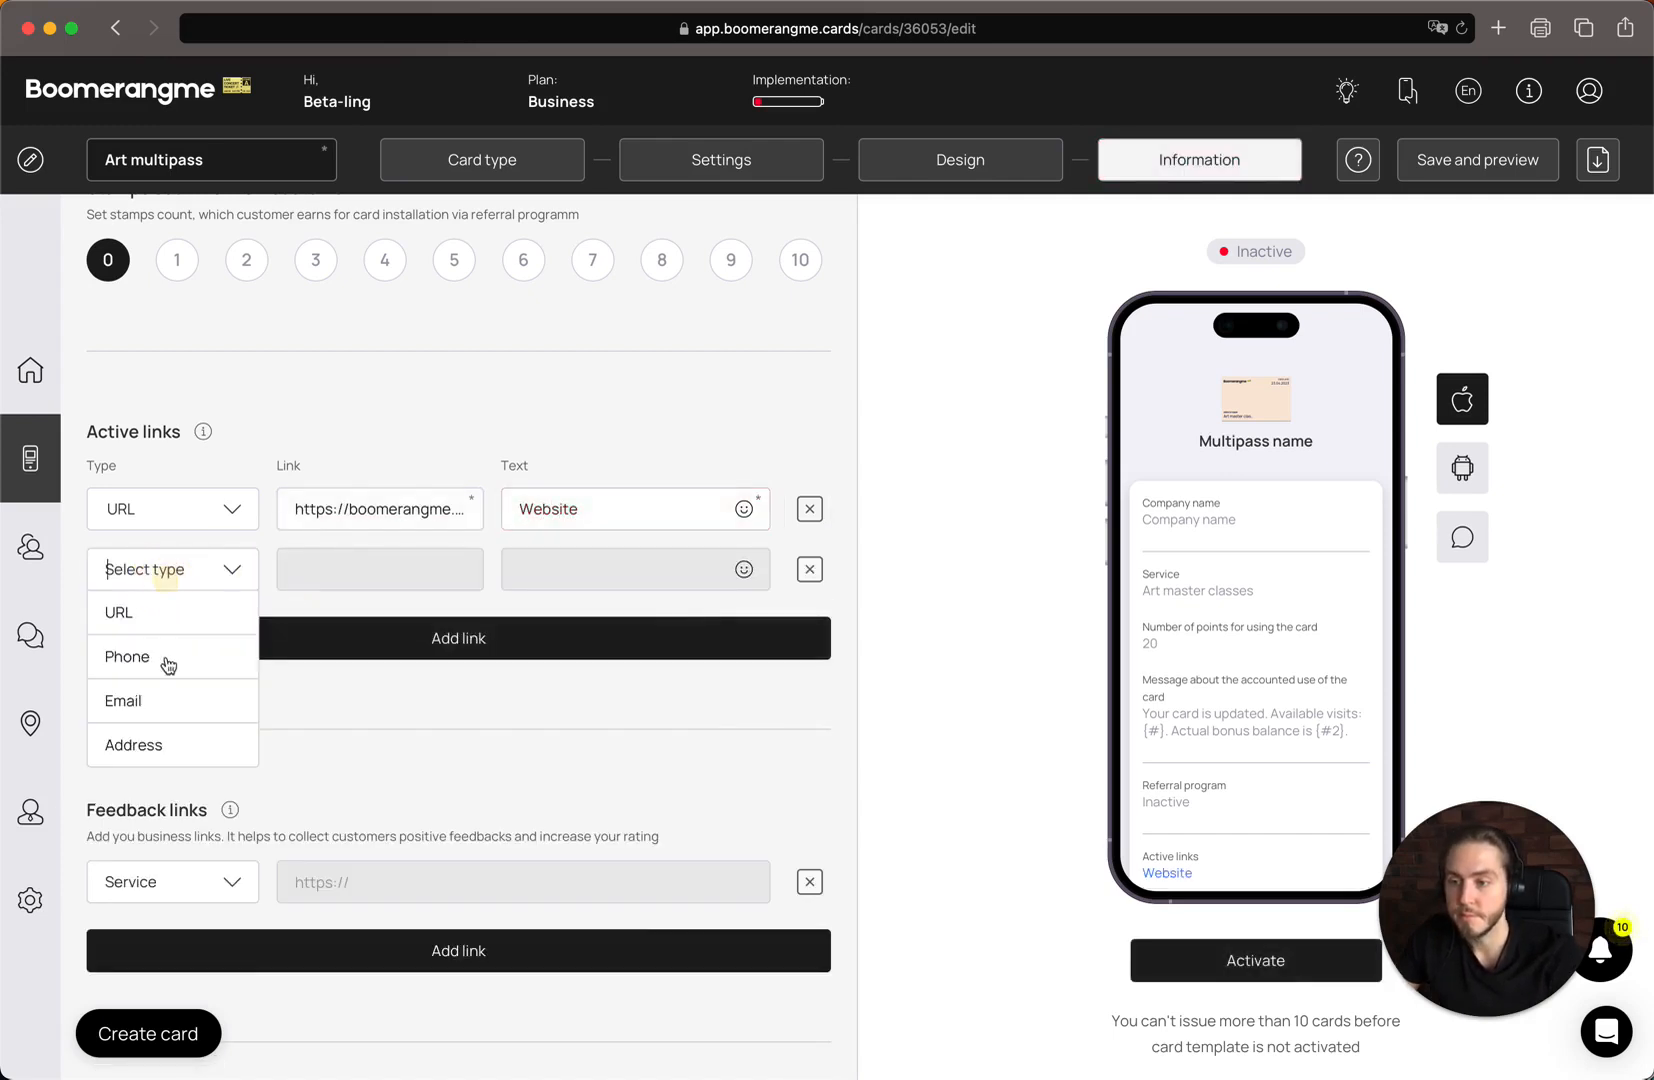
click(194, 656)
click(305, 575)
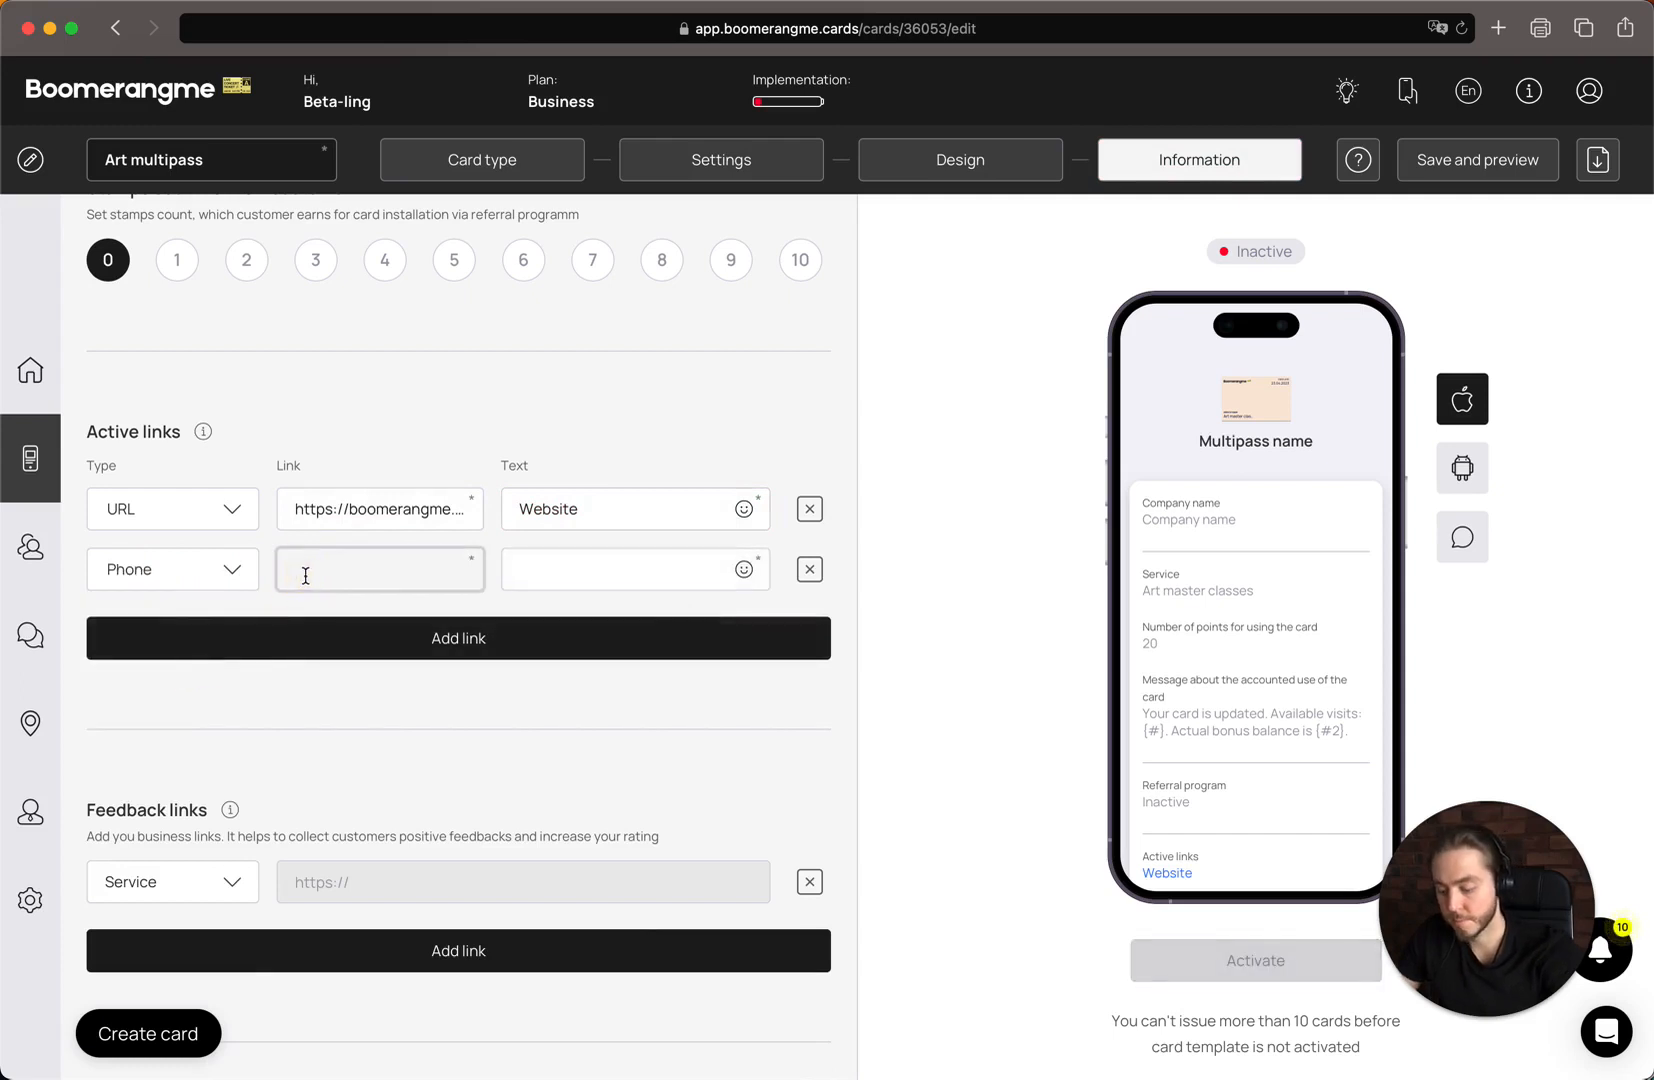
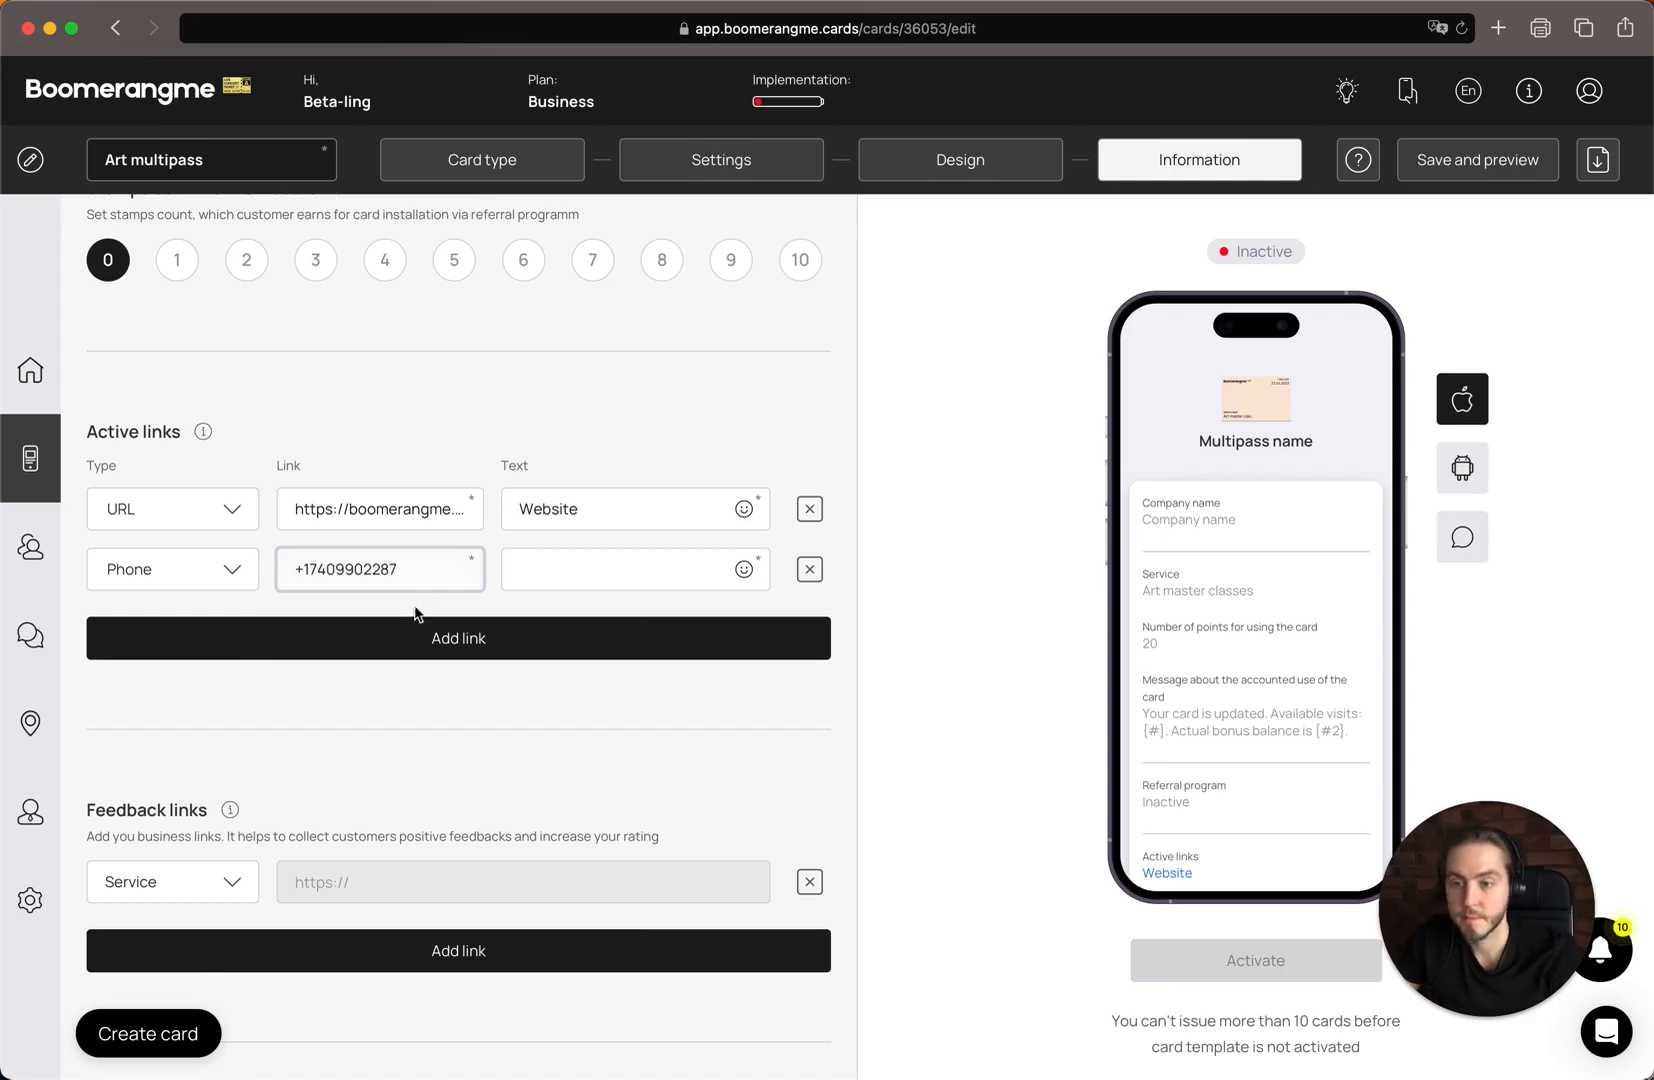
key(super+a)
key(super+c)
click(620, 572)
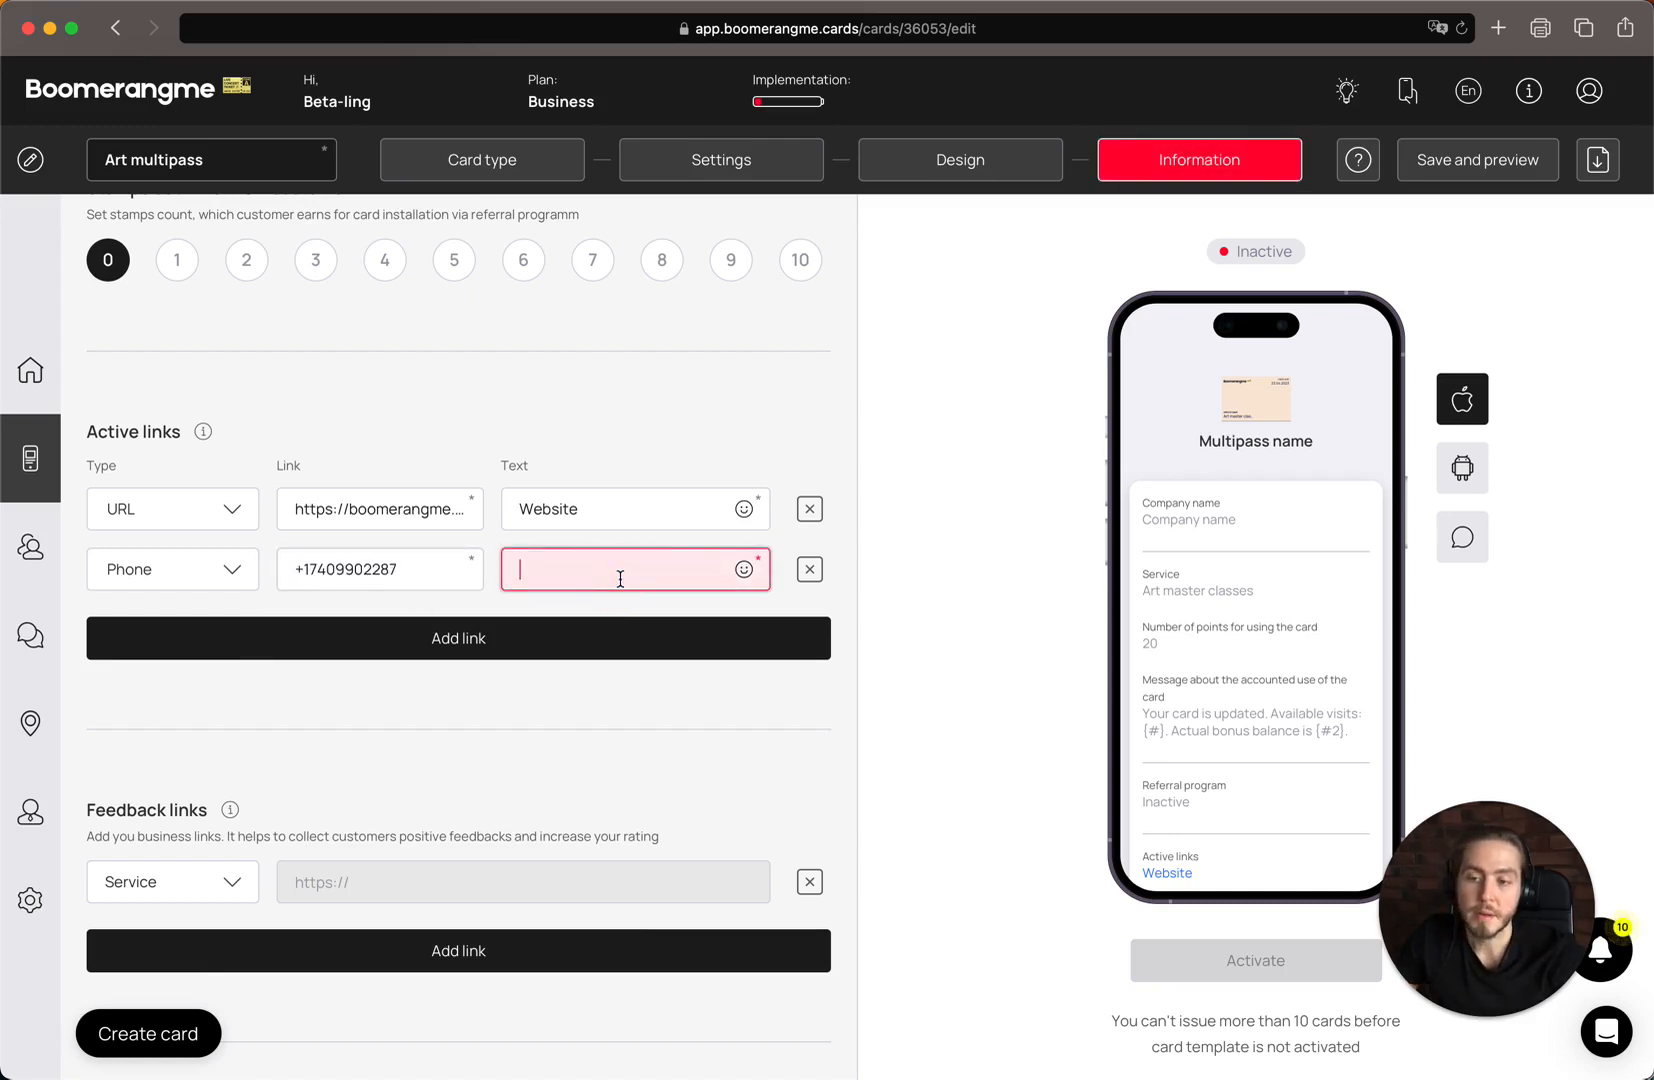
key(super+v)
scroll(1336, 765, down, 2)
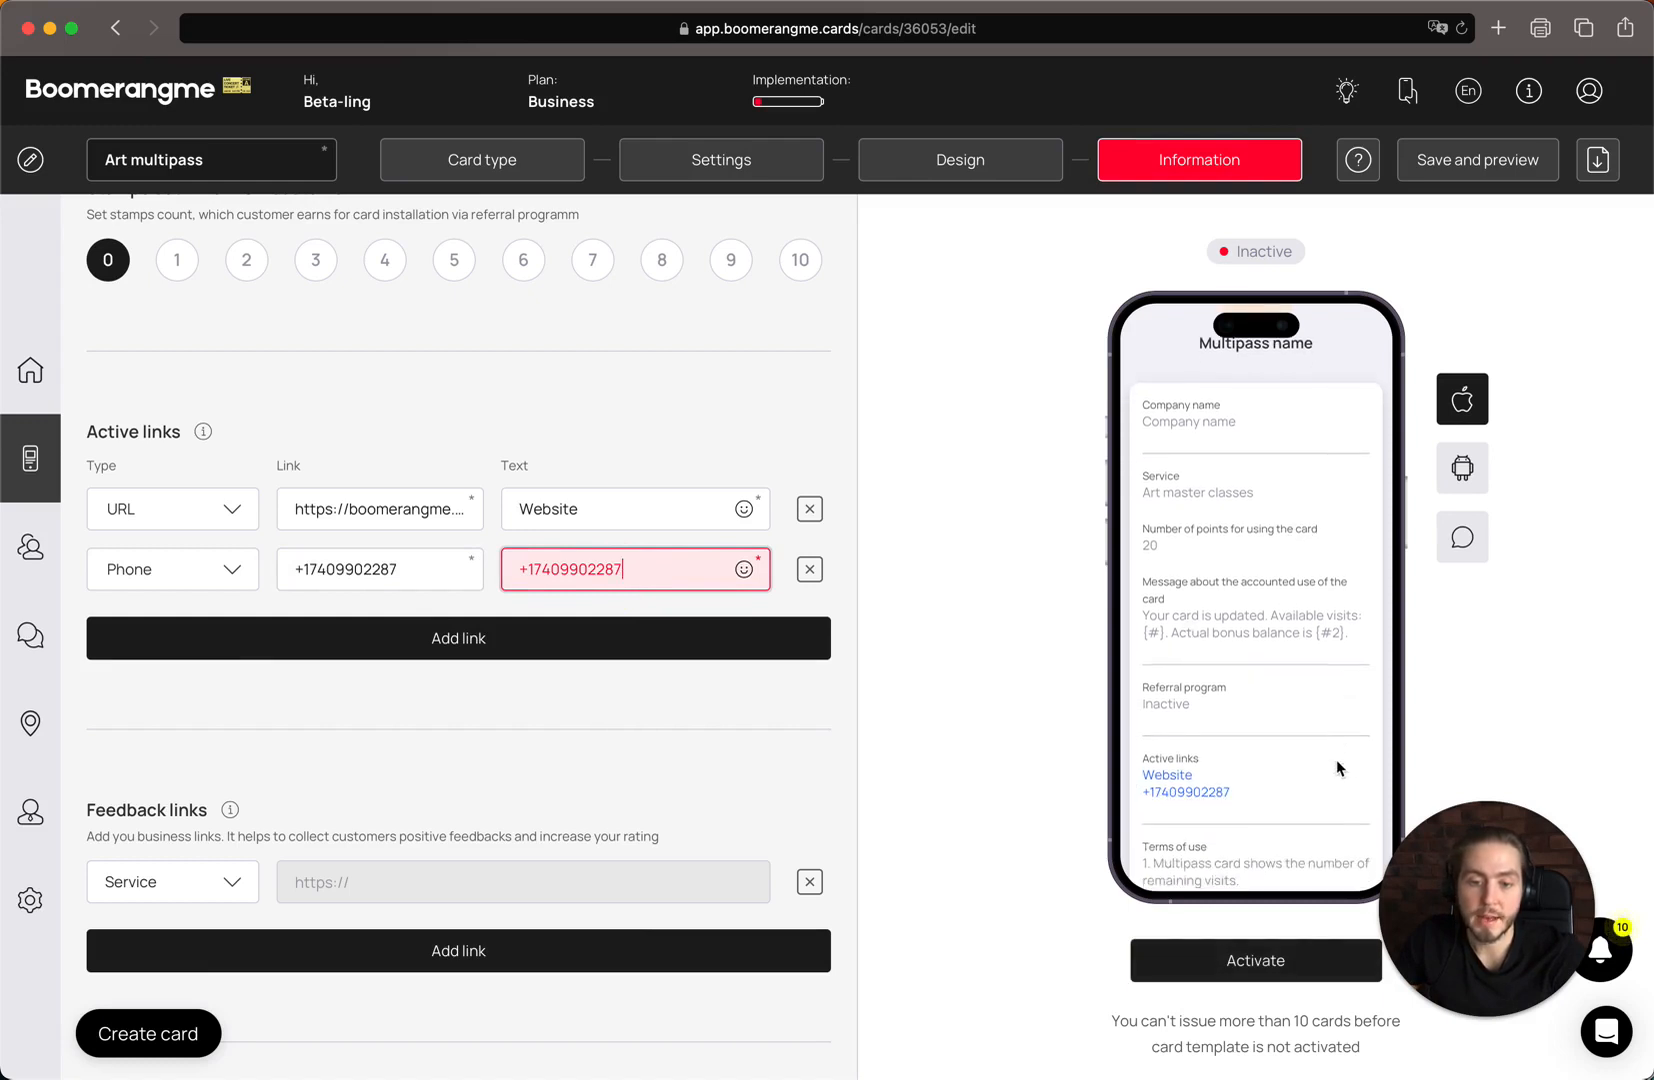
Add a third active link of type Email, using the company's e-mail address as both link and text
click(279, 637)
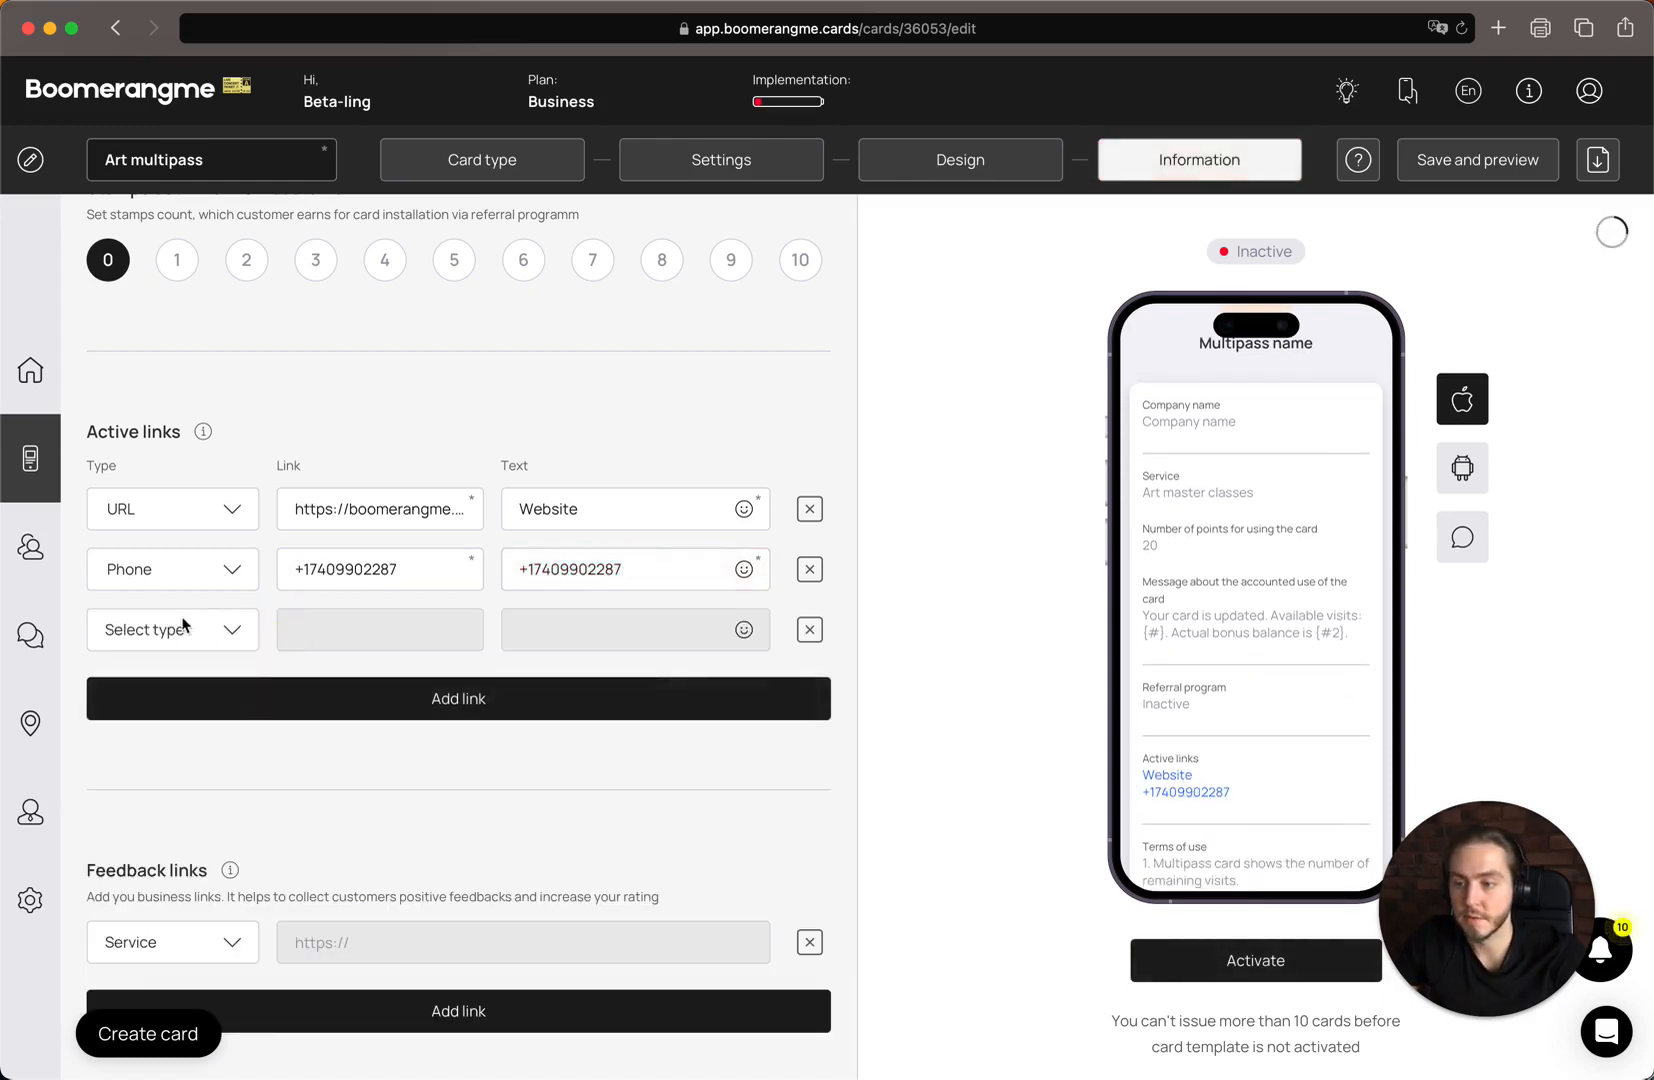
click(180, 632)
click(200, 765)
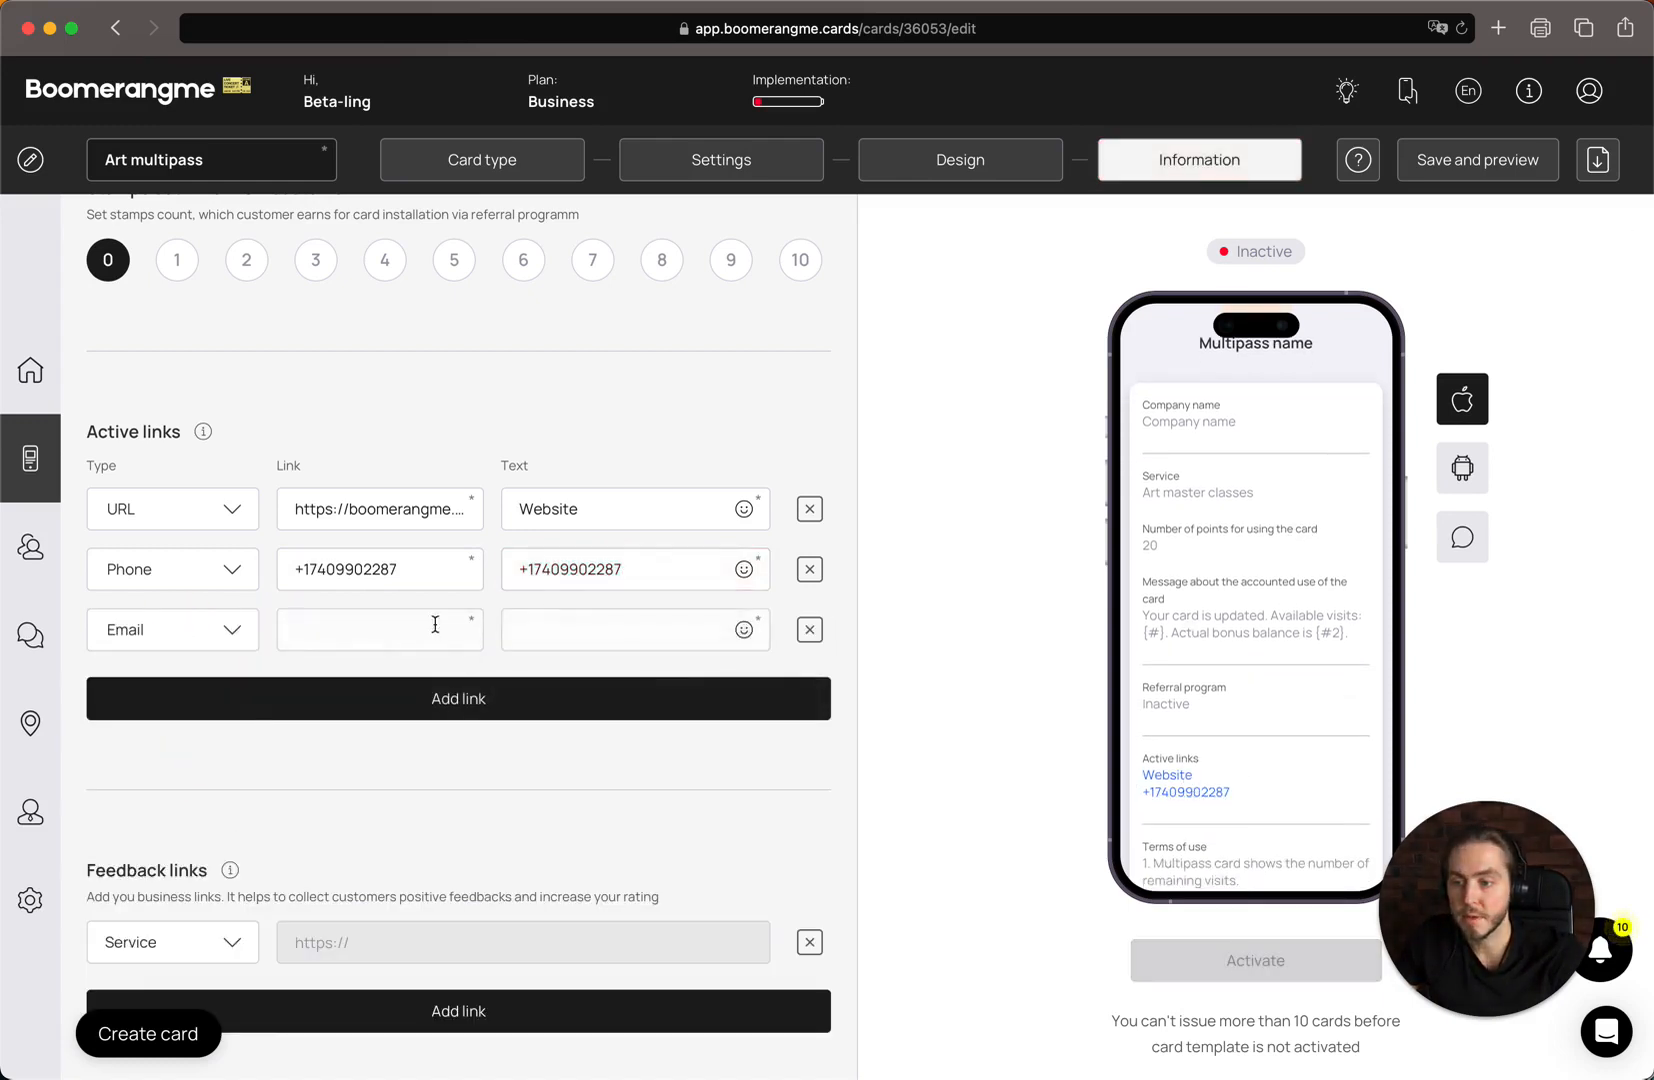
click(371, 648)
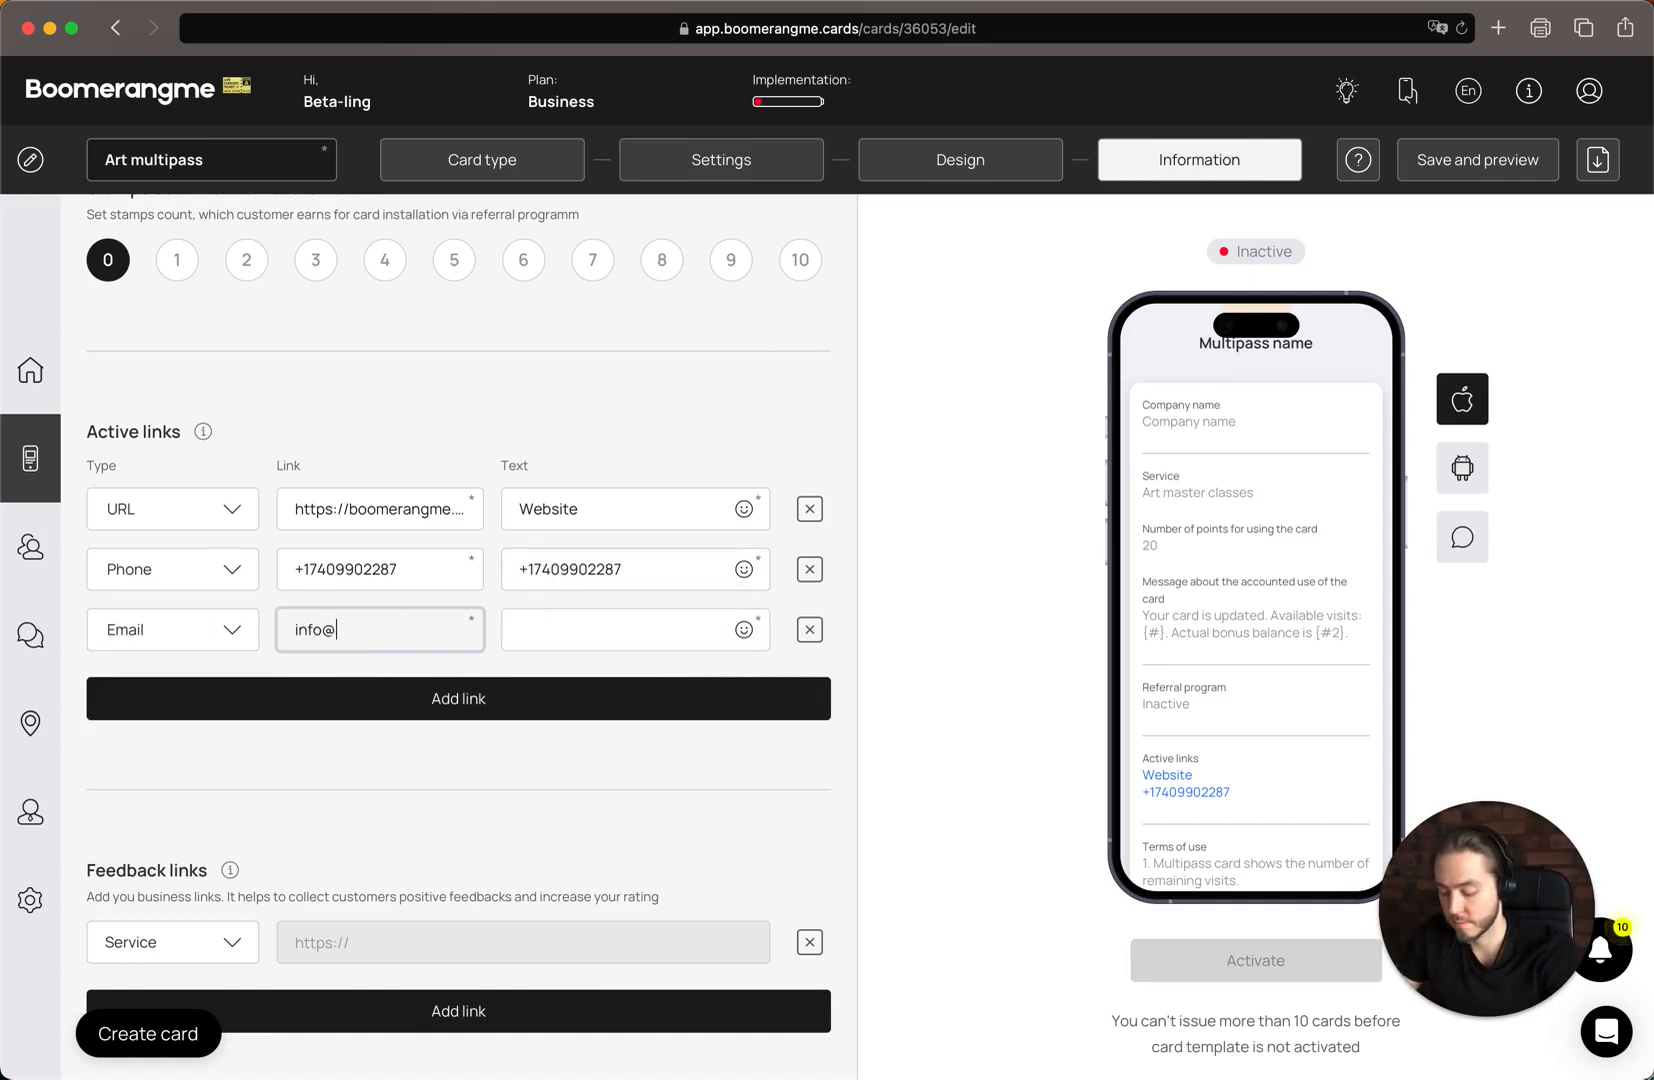
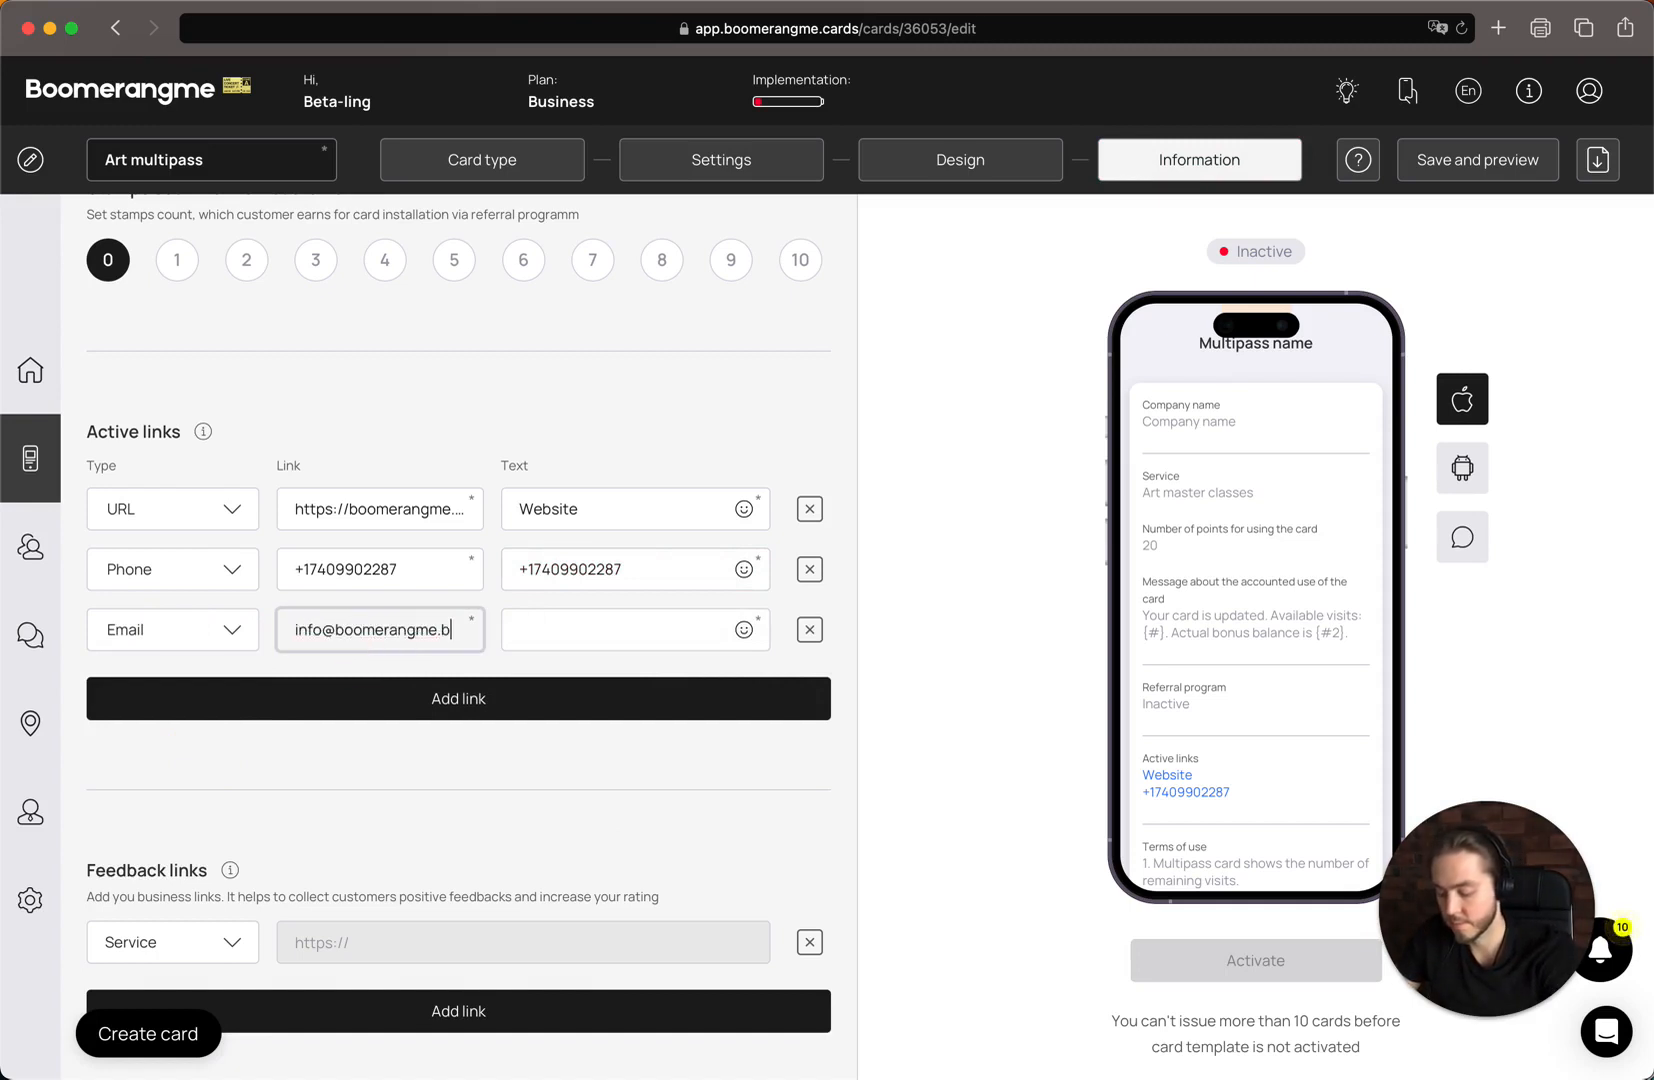
key(super+a)
key(super+c)
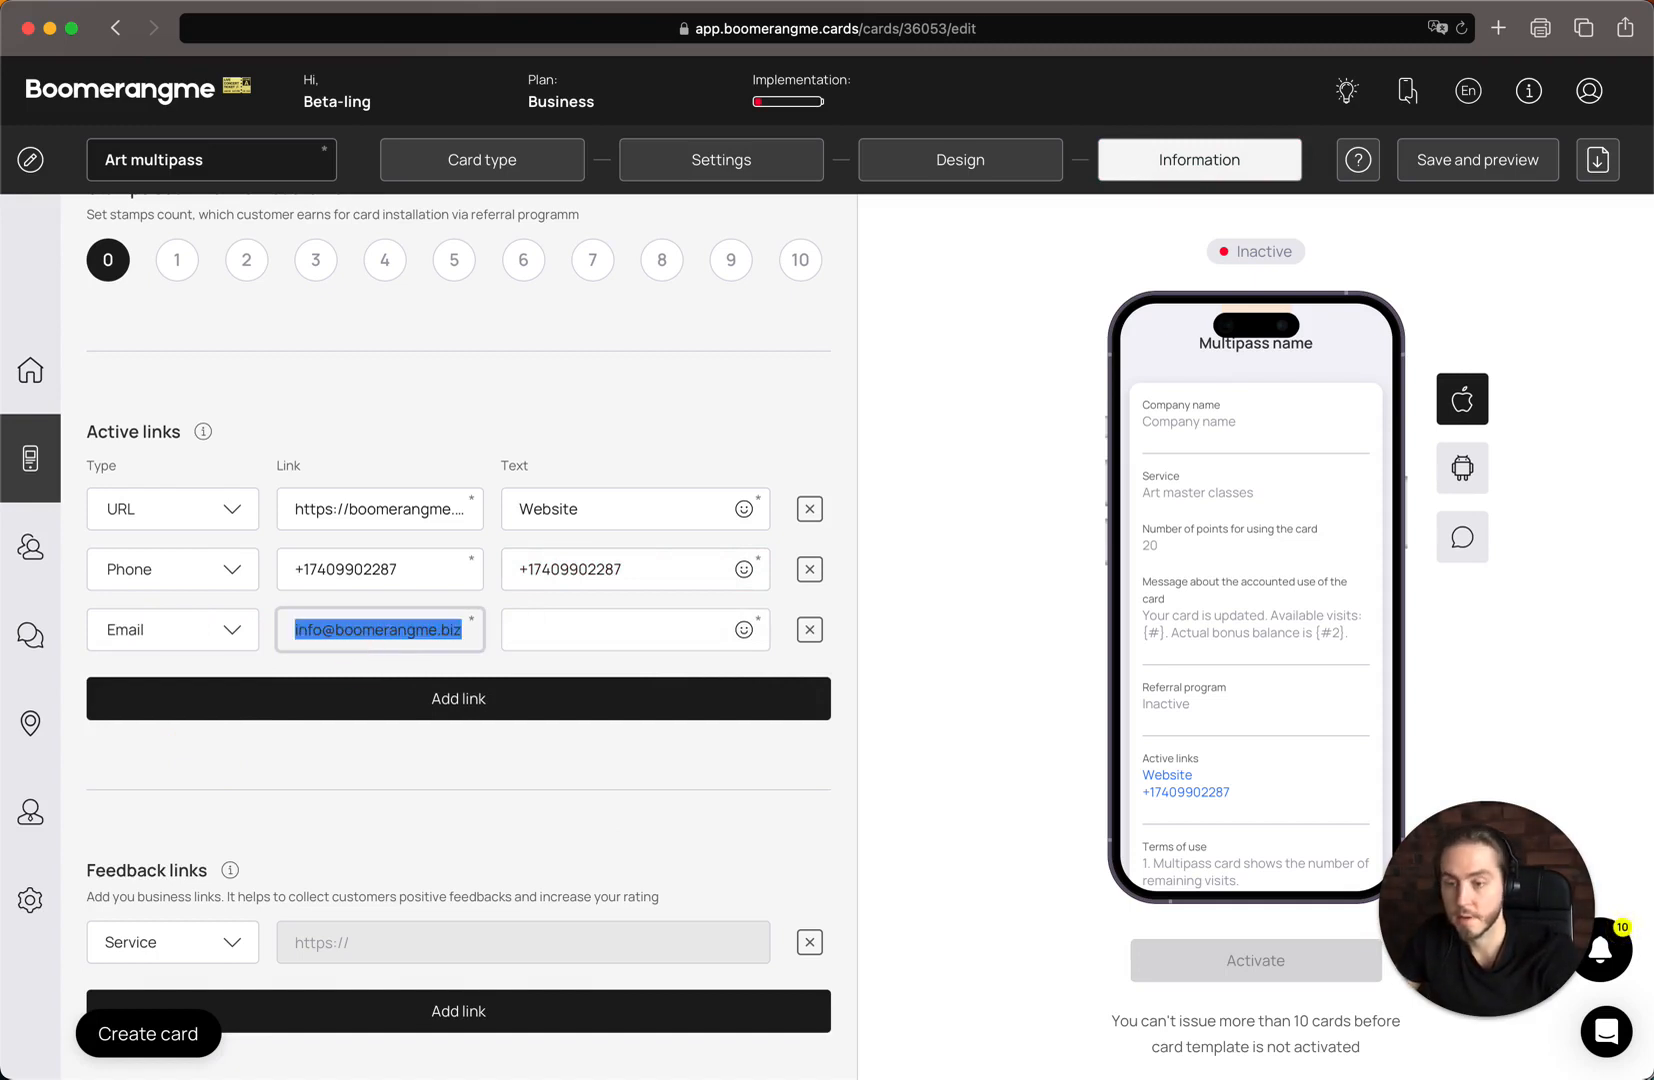
click(645, 640)
key(super+v)
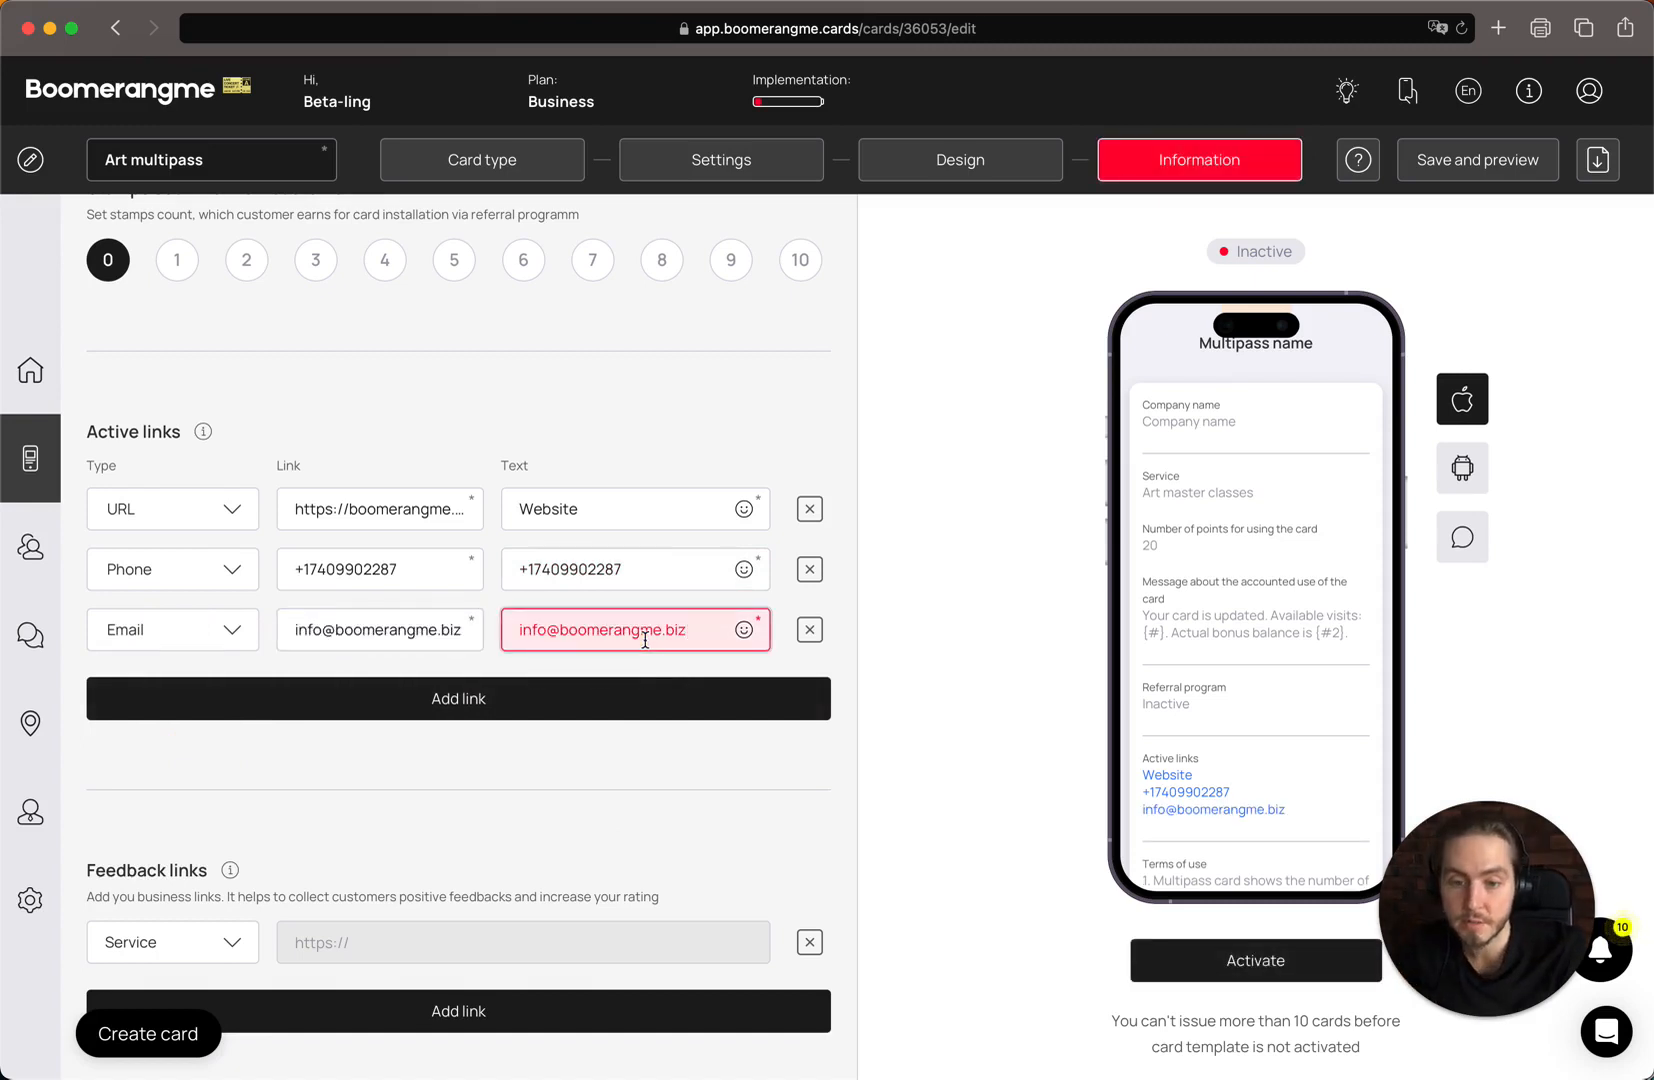
scroll(1190, 724, down, 1)
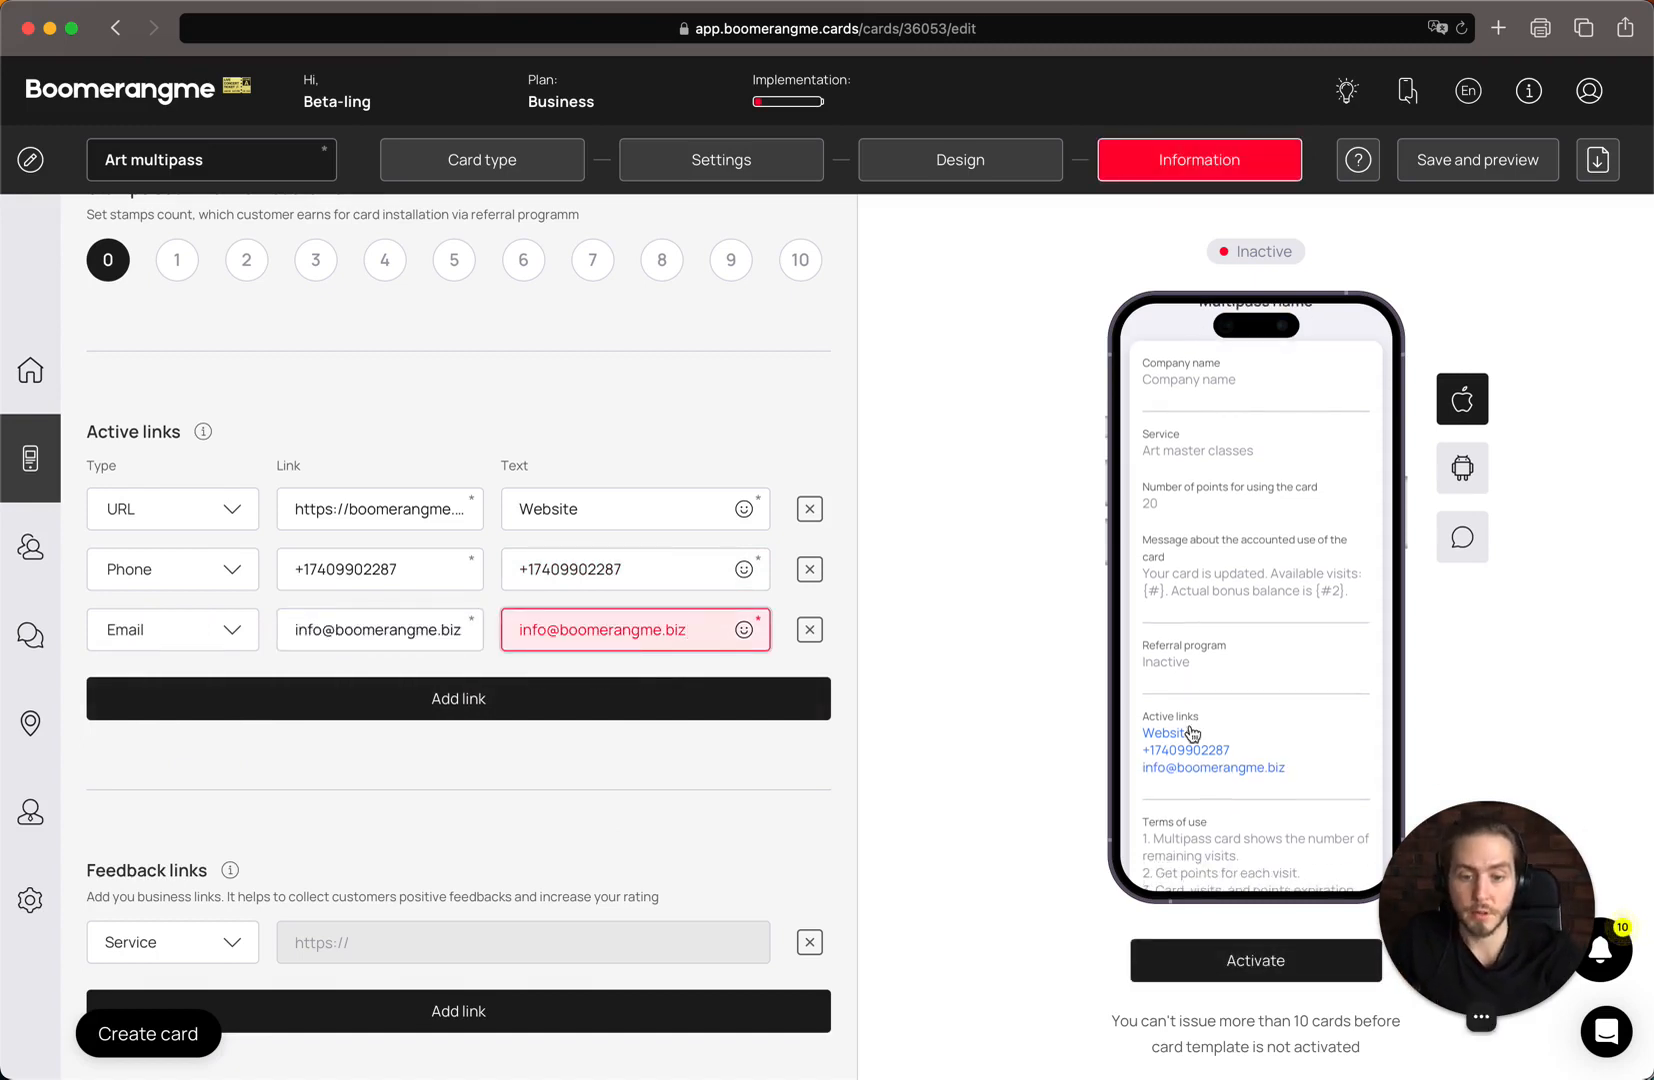
scroll(786, 871, down, 3)
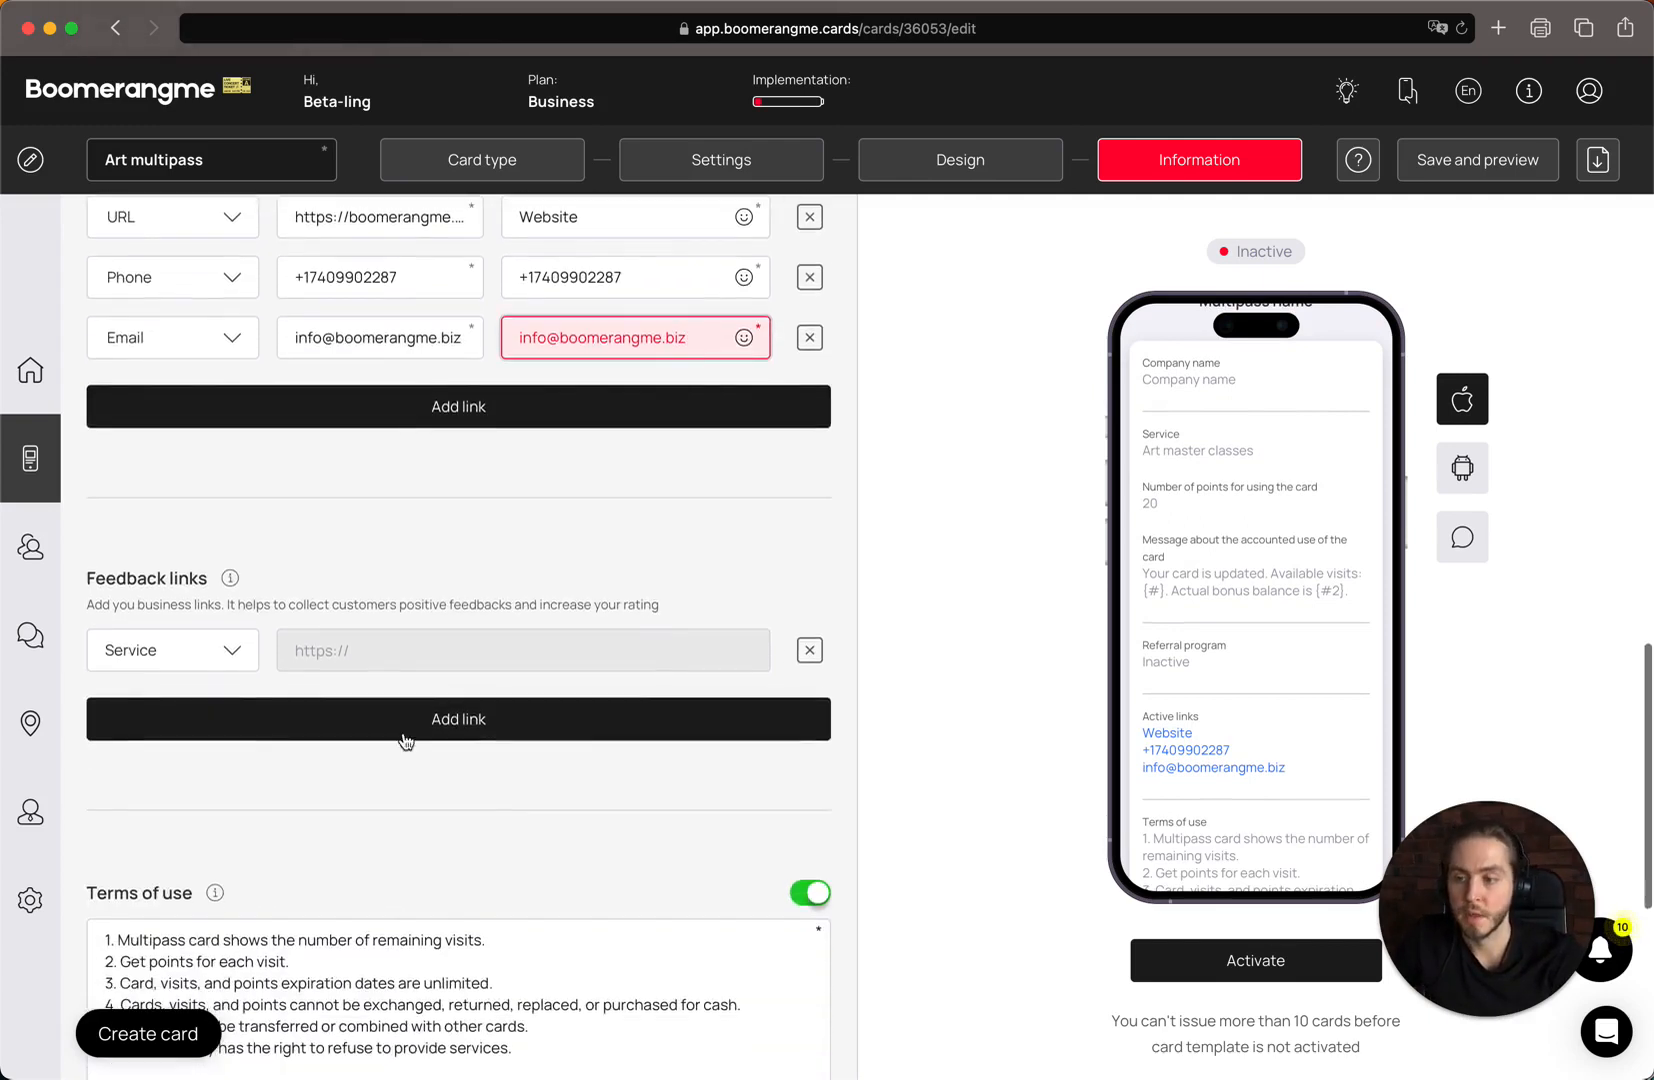
scroll(372, 716, down, 1)
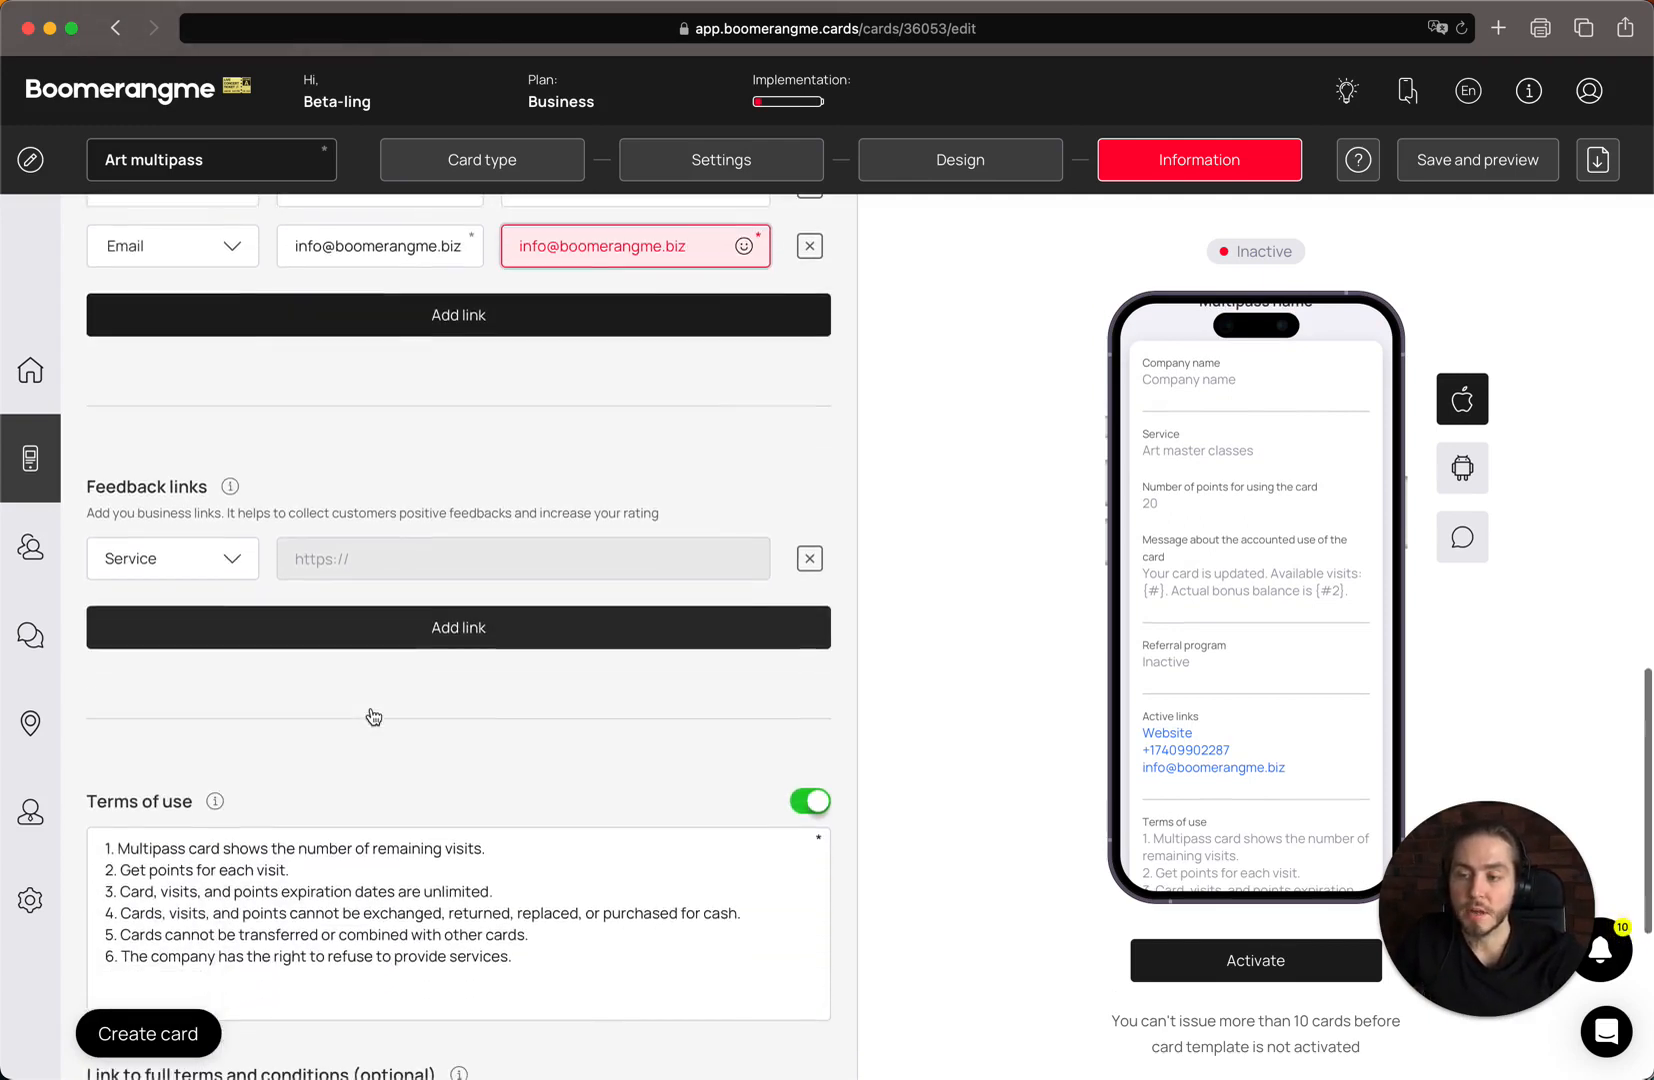
click(212, 556)
click(150, 598)
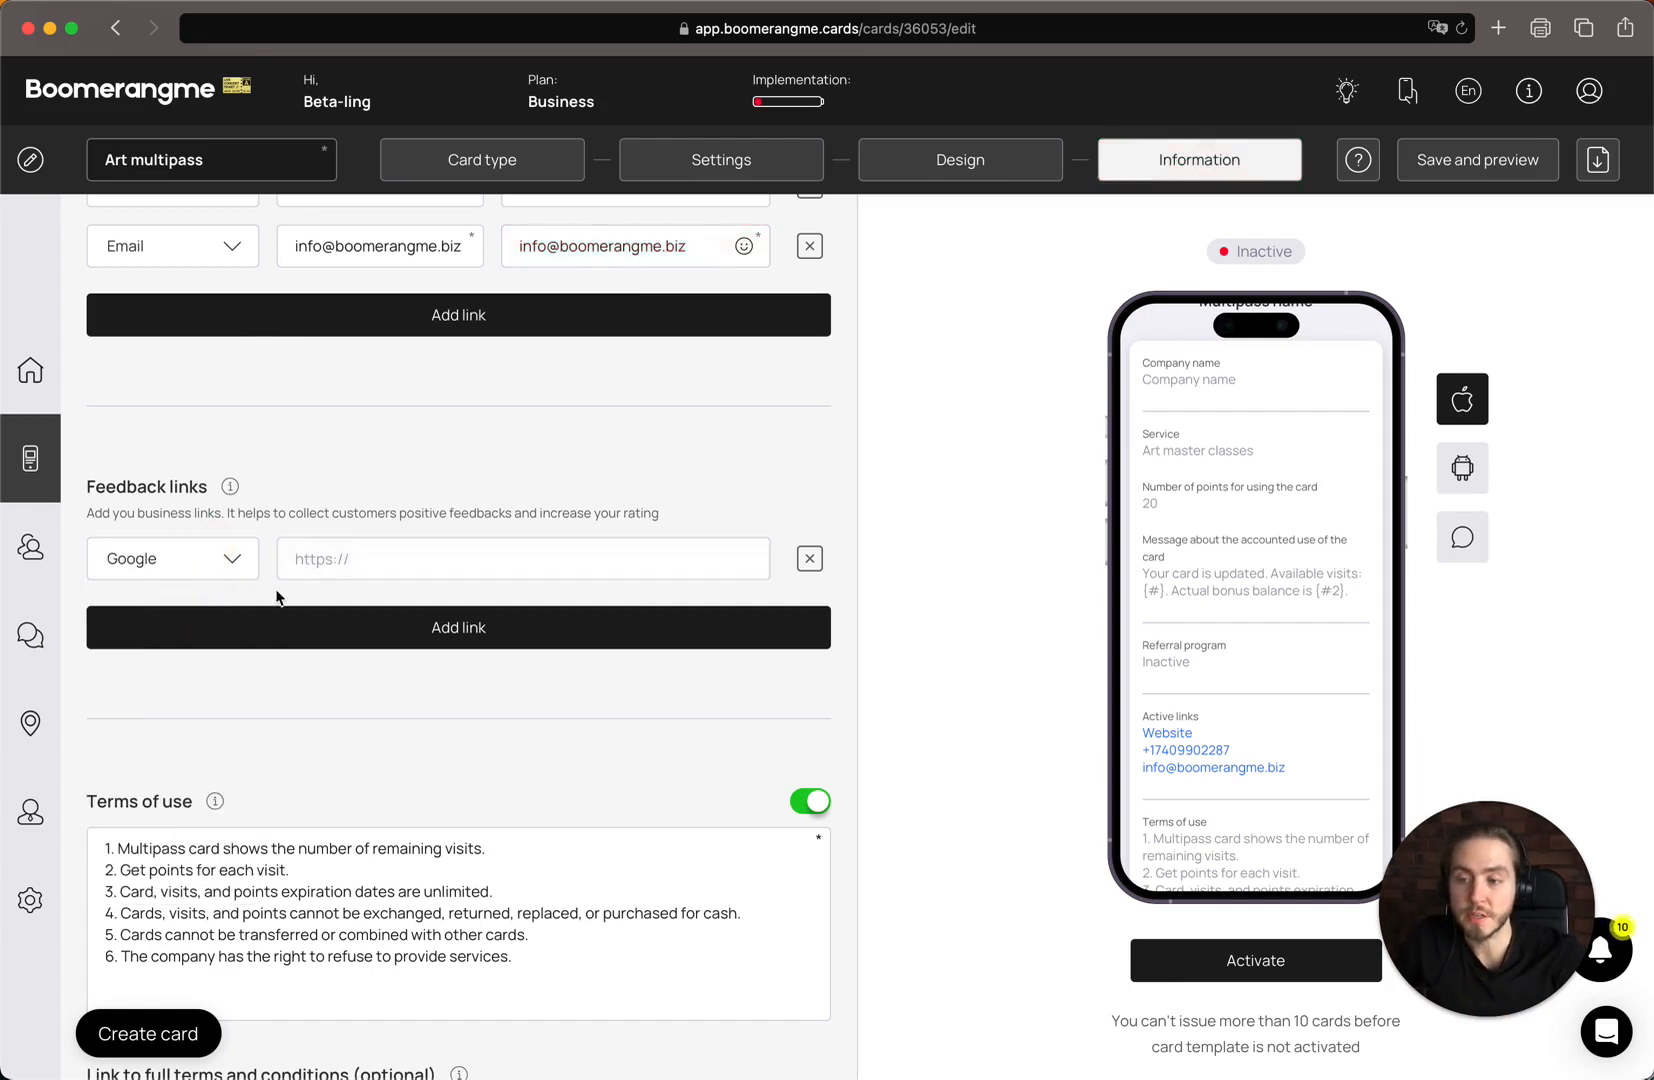
click(376, 562)
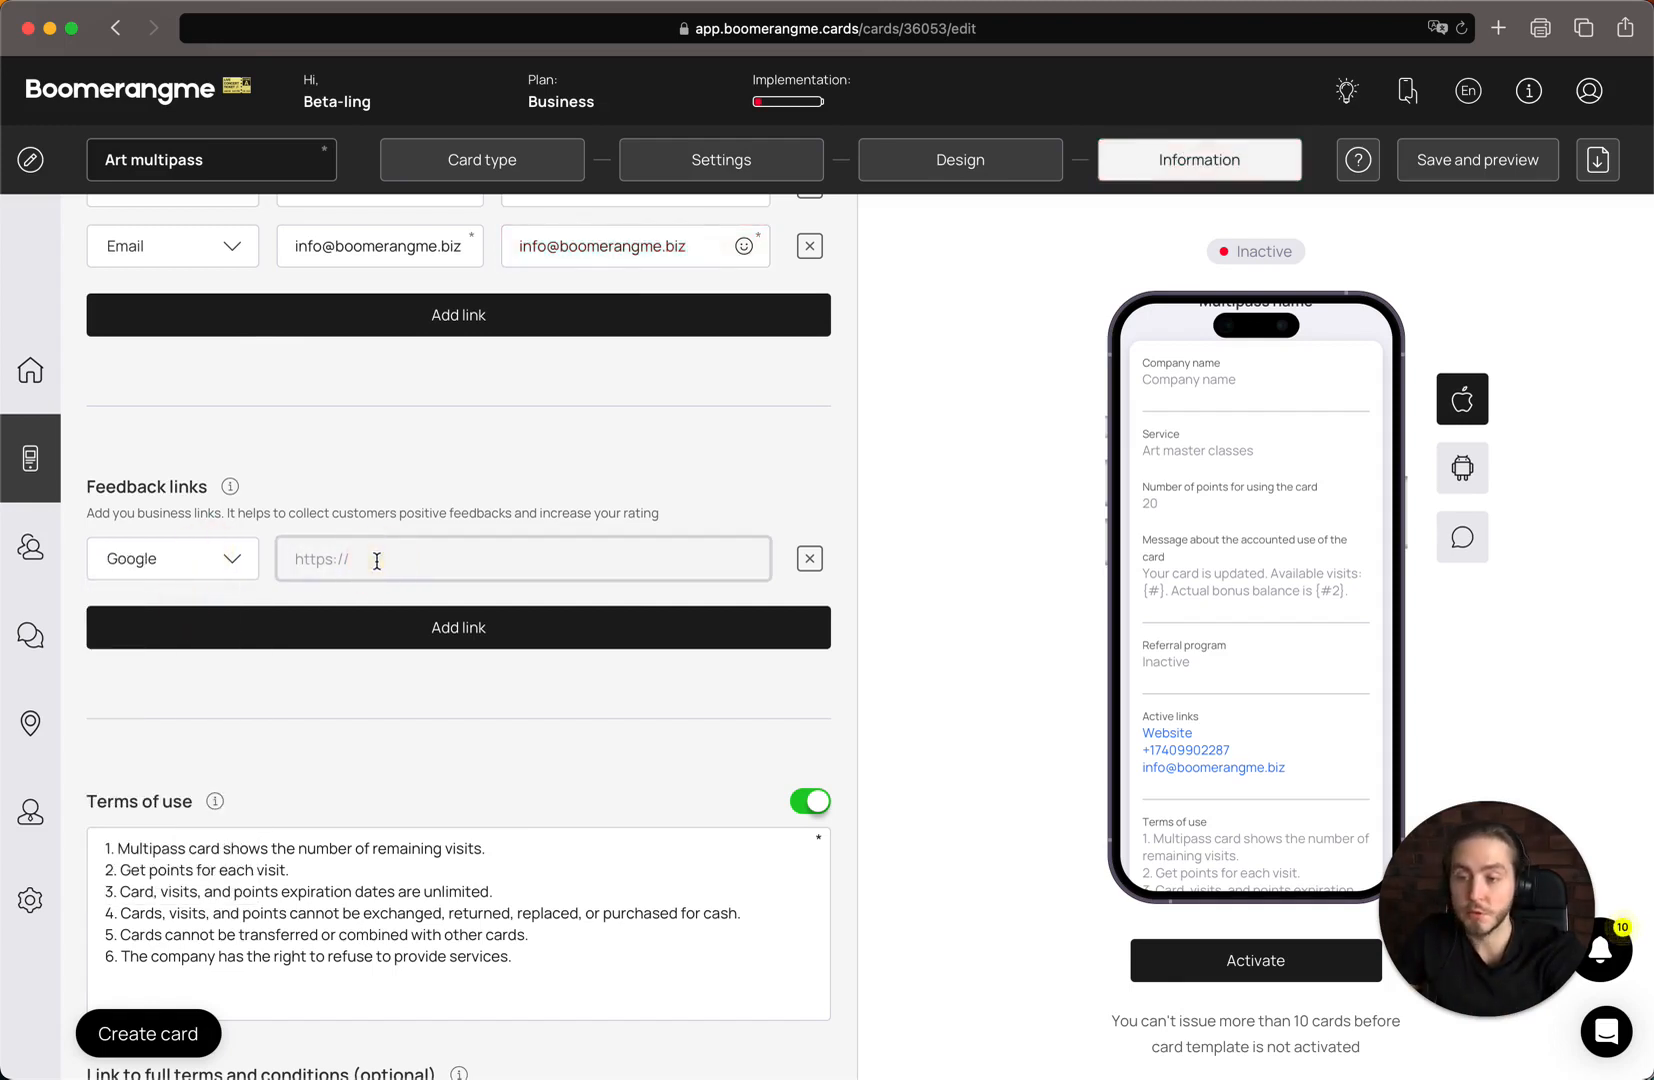
text(https)
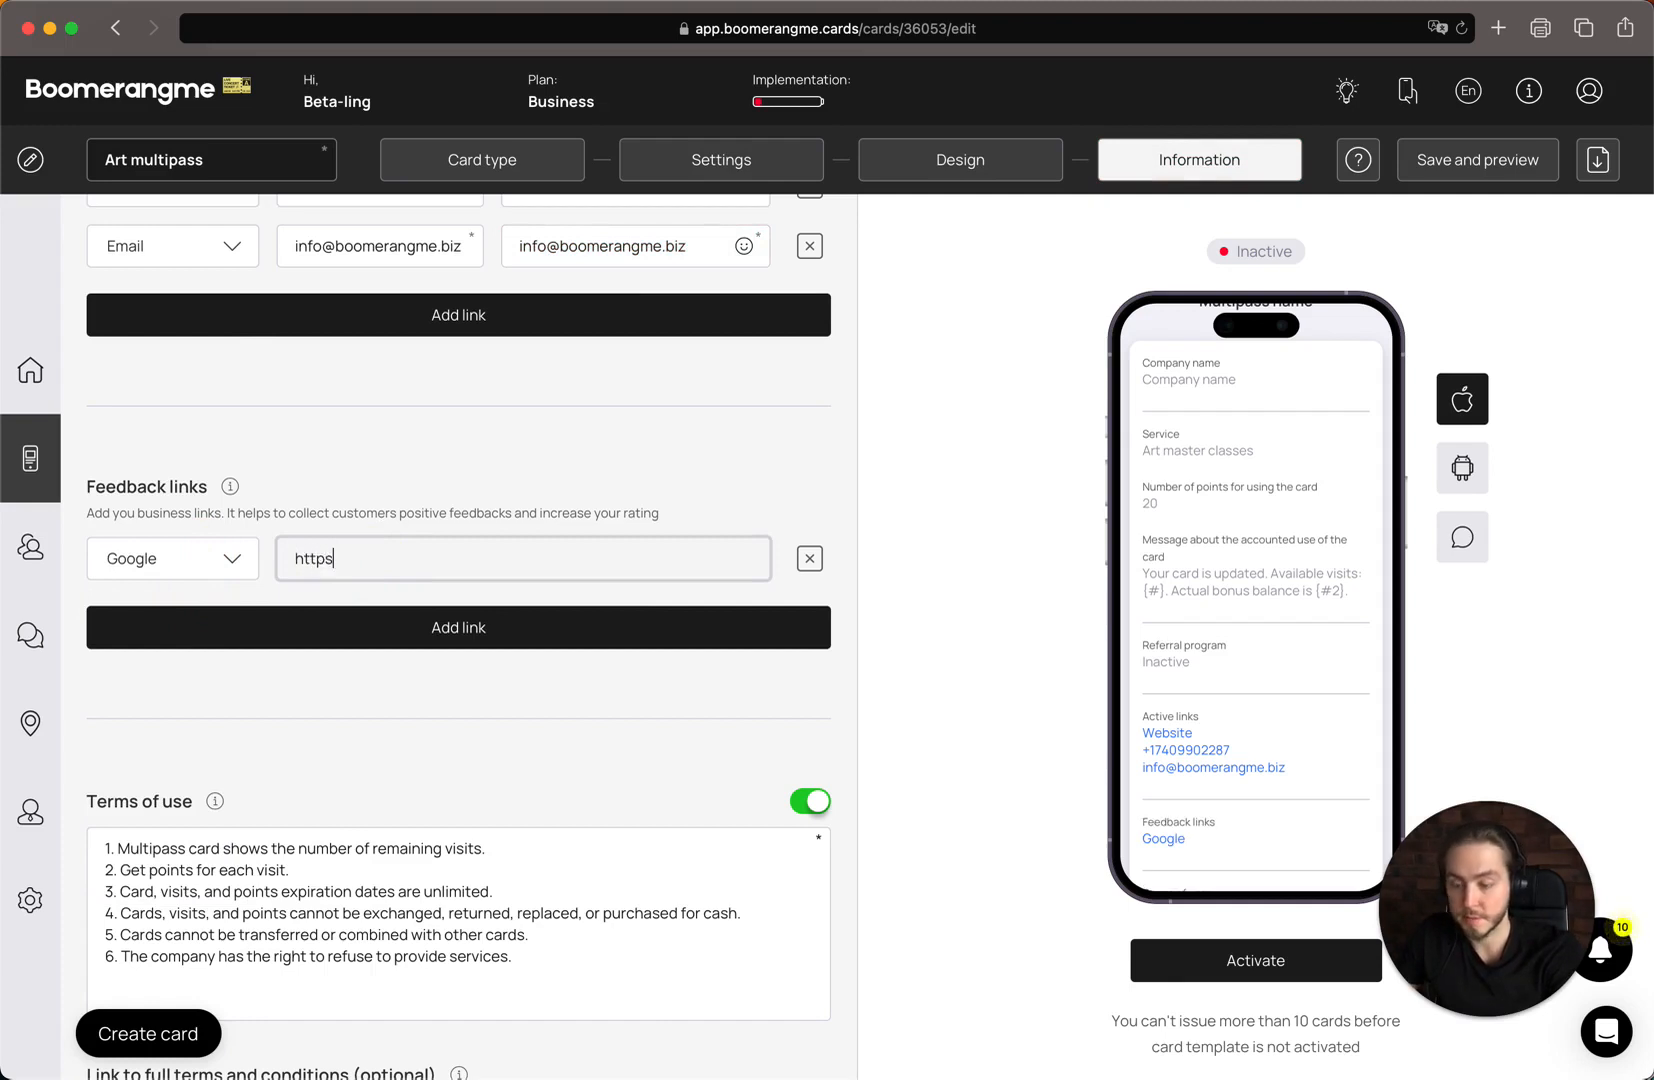
text(://)
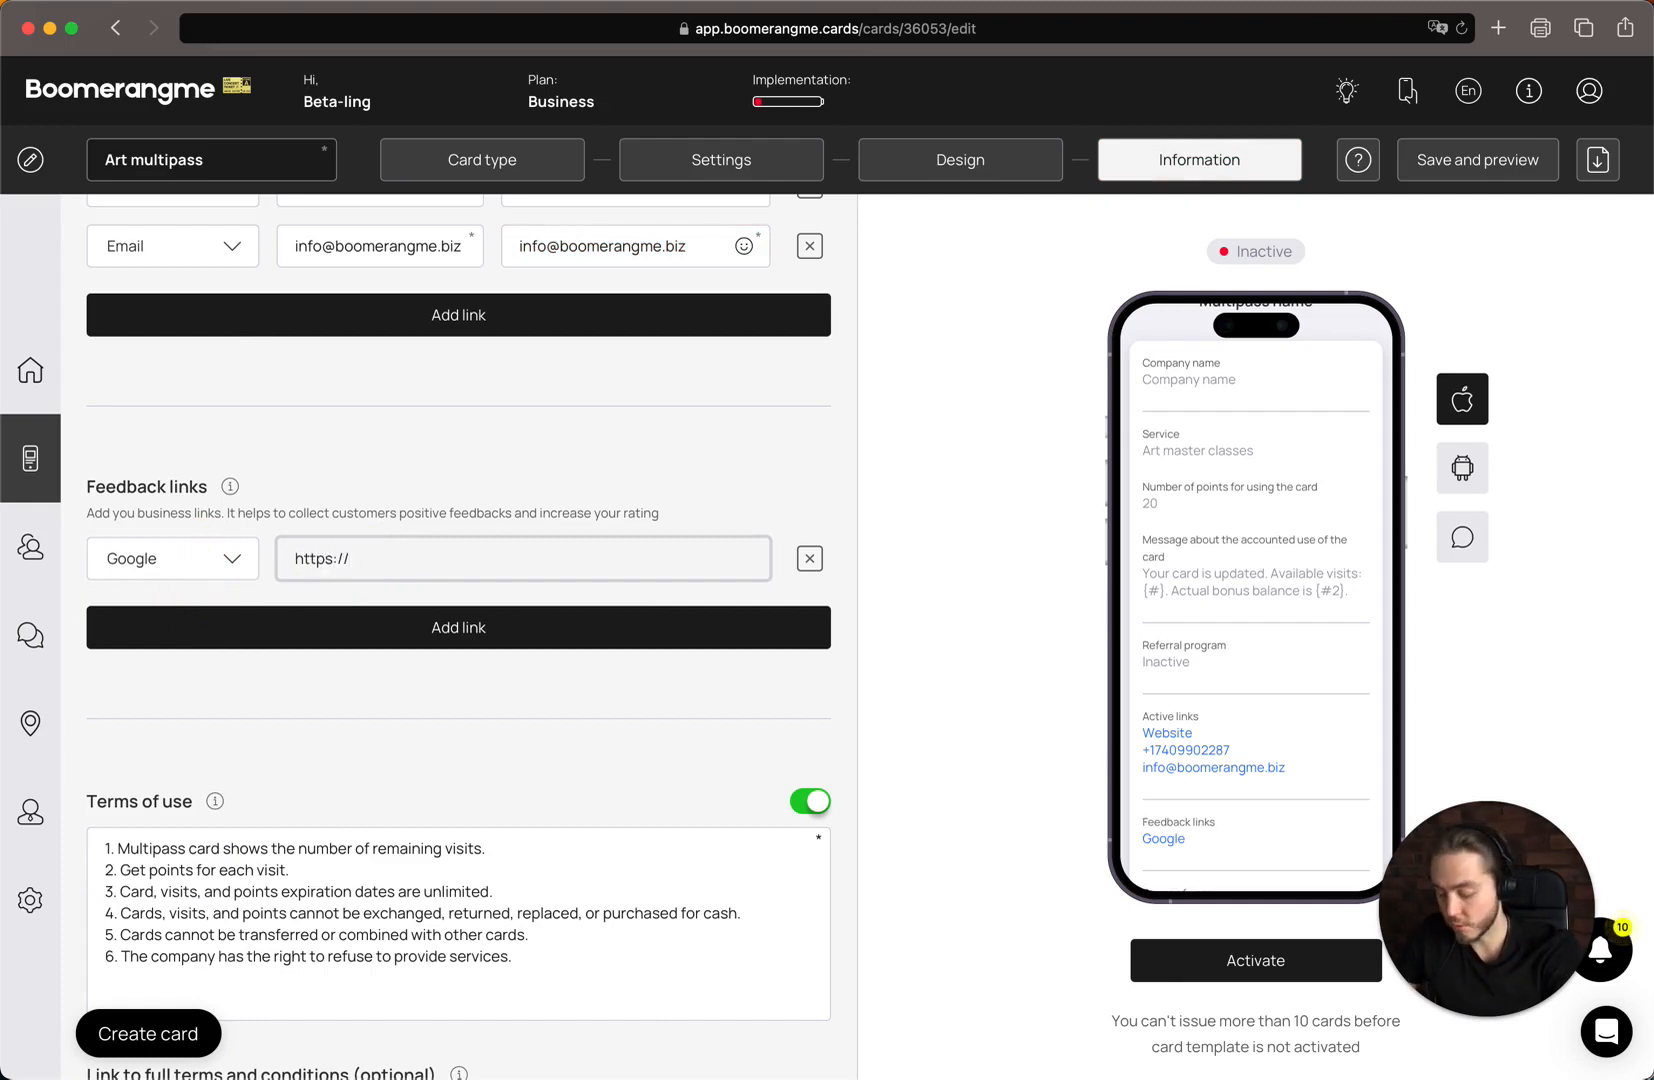
text(map.googl)
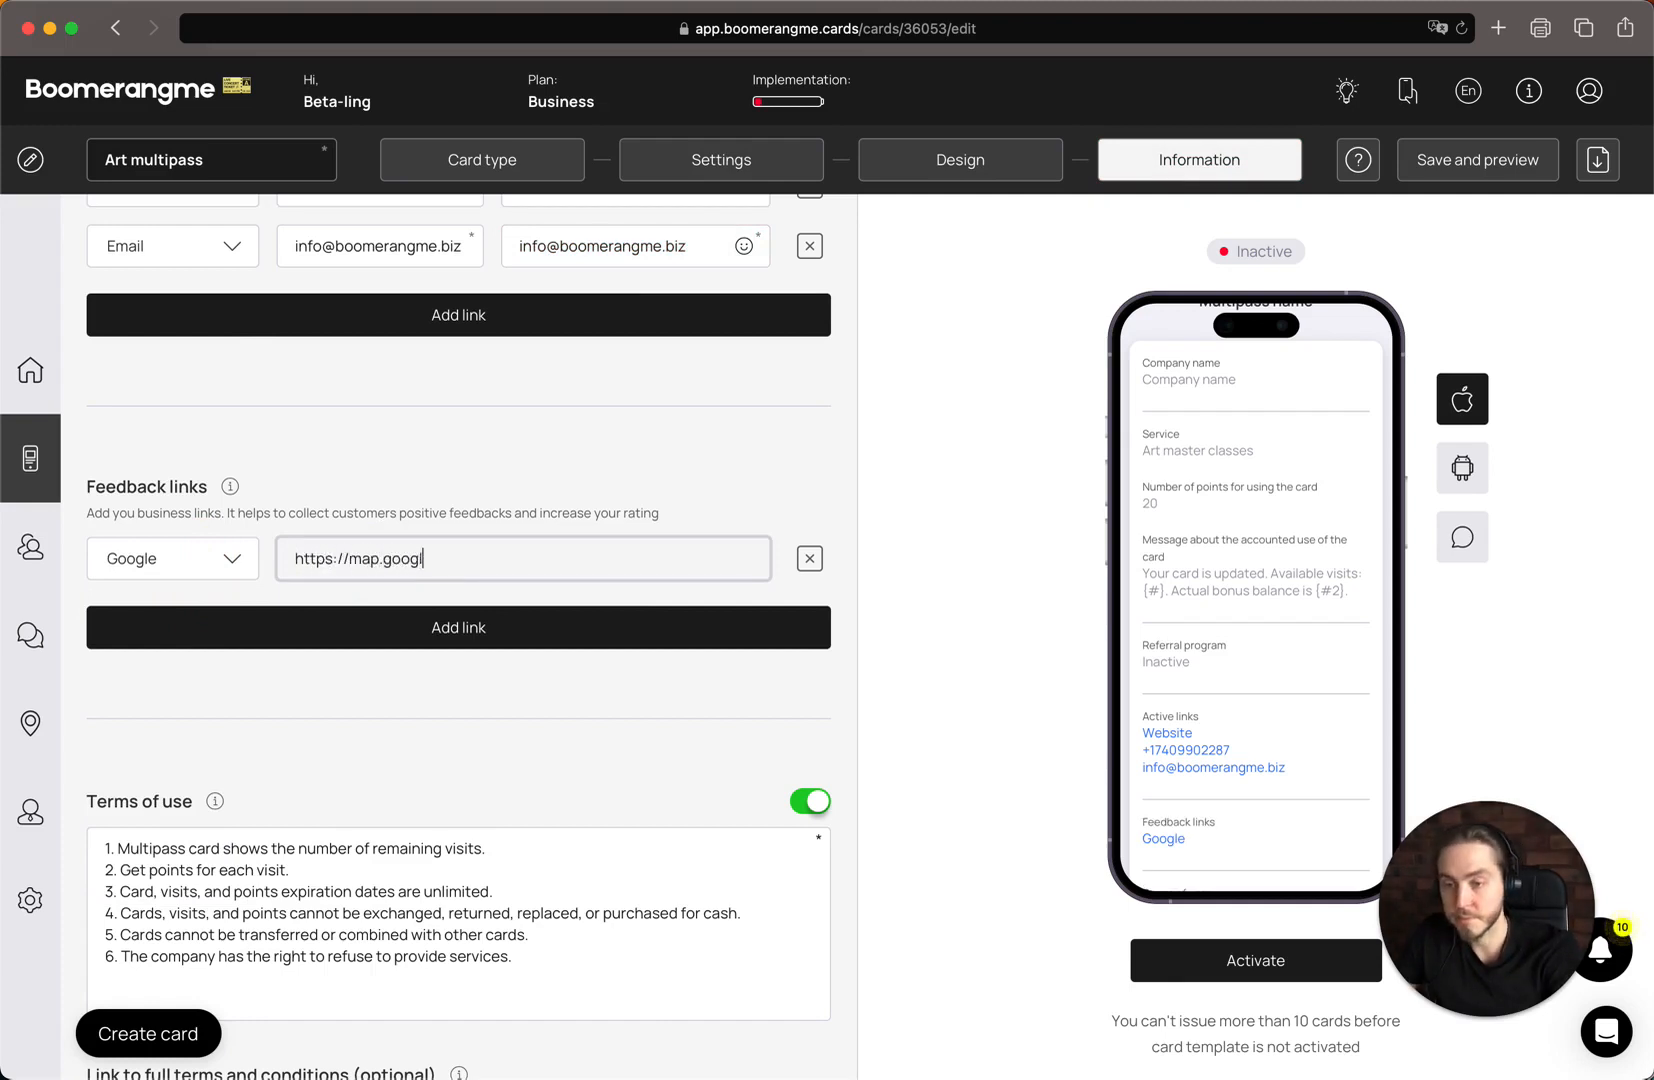
text(e.com)
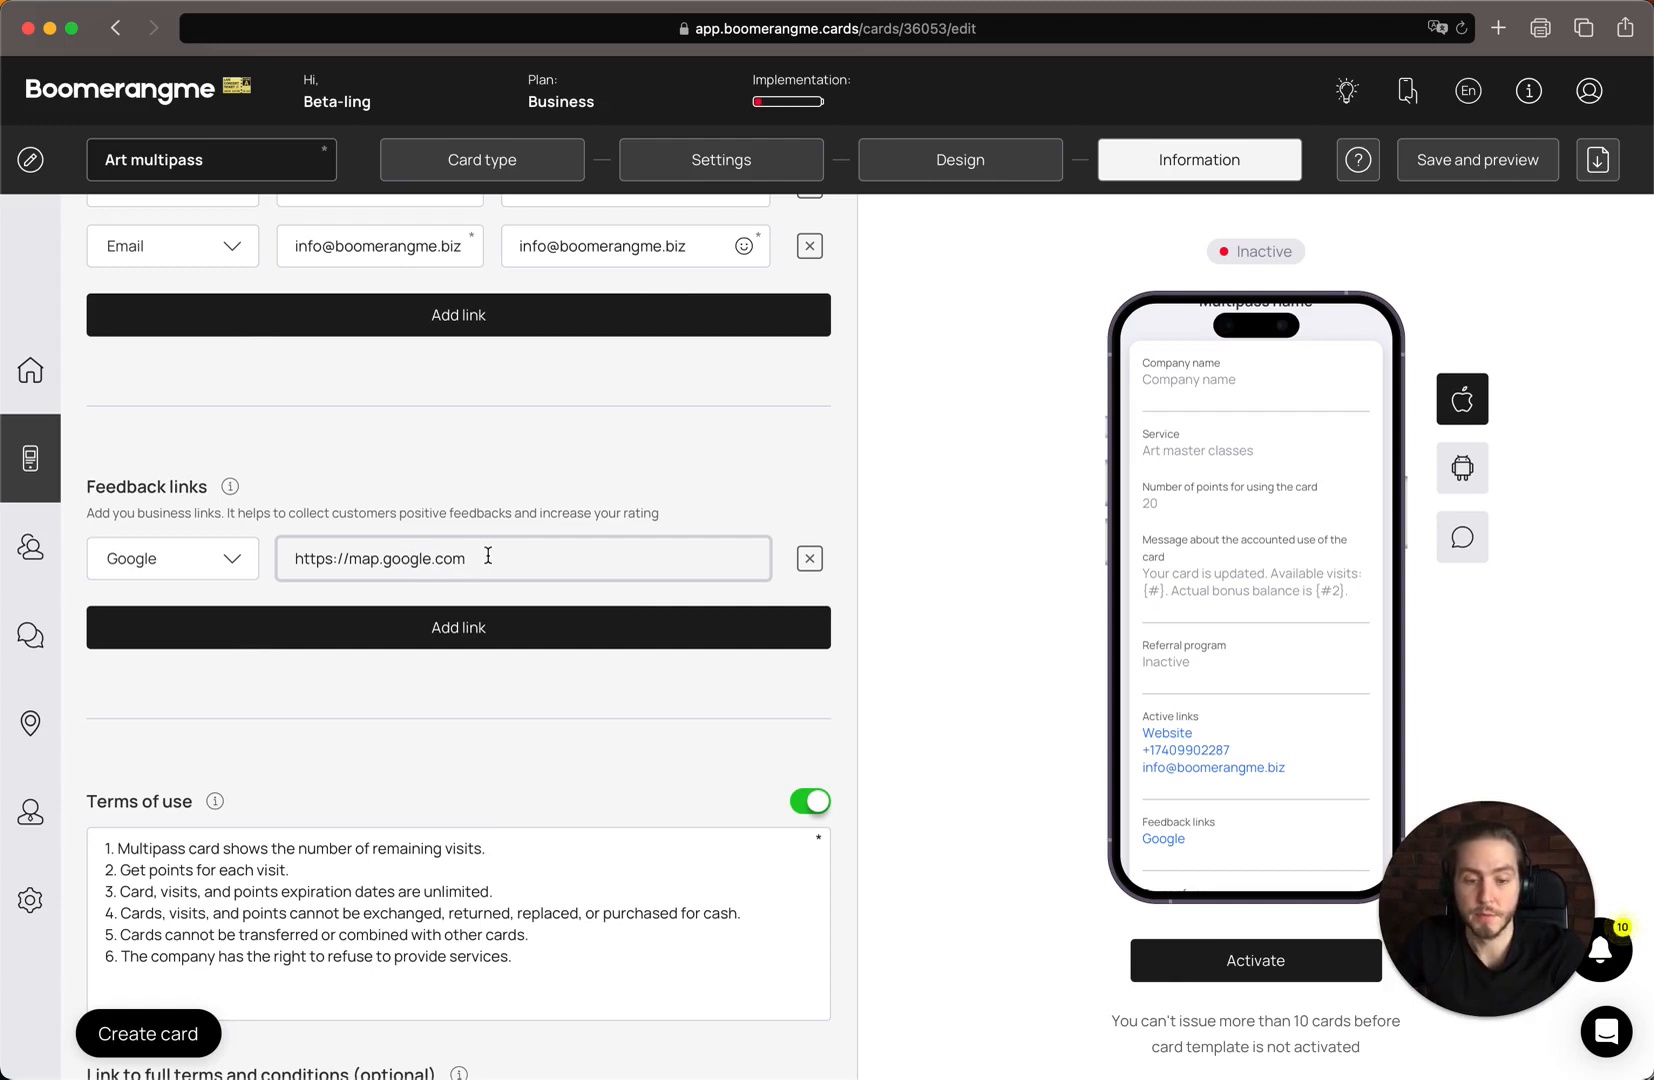
click(482, 636)
click(220, 616)
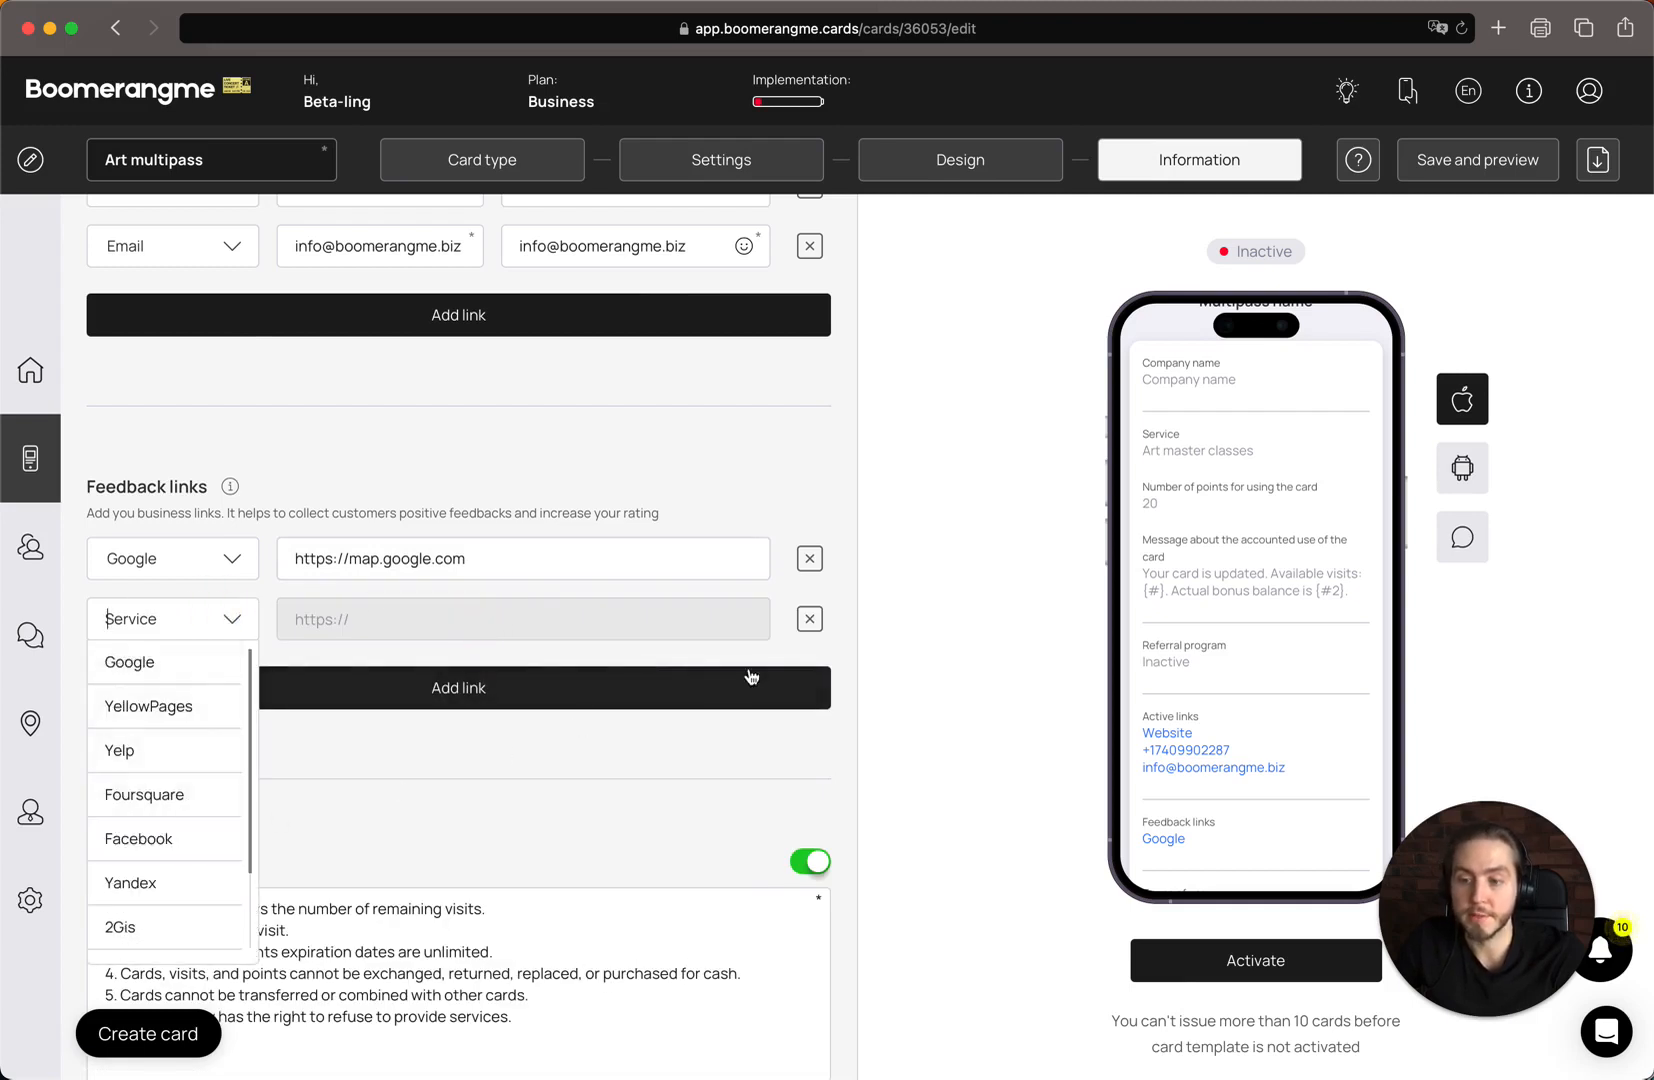
click(812, 621)
Enter "Boomerangme, Inc." as the company name in the issuer information
scroll(398, 639, down, 5)
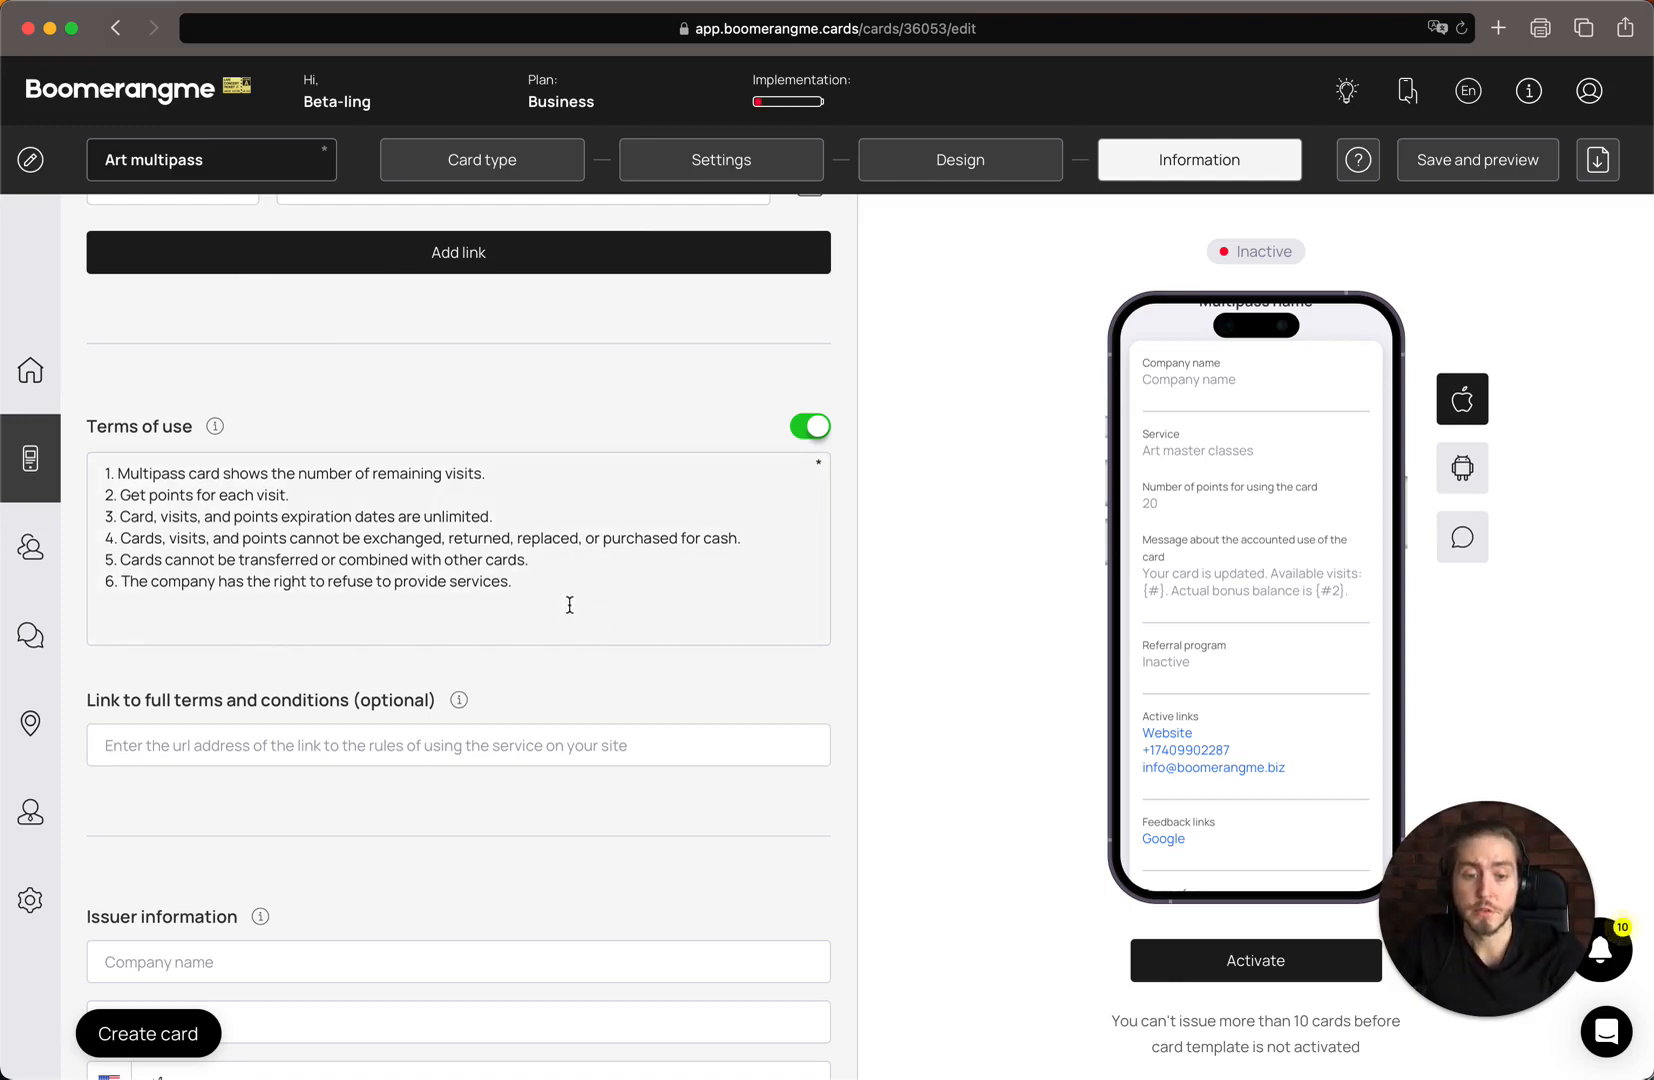
scroll(569, 605, down, 2)
scroll(428, 760, down, 2)
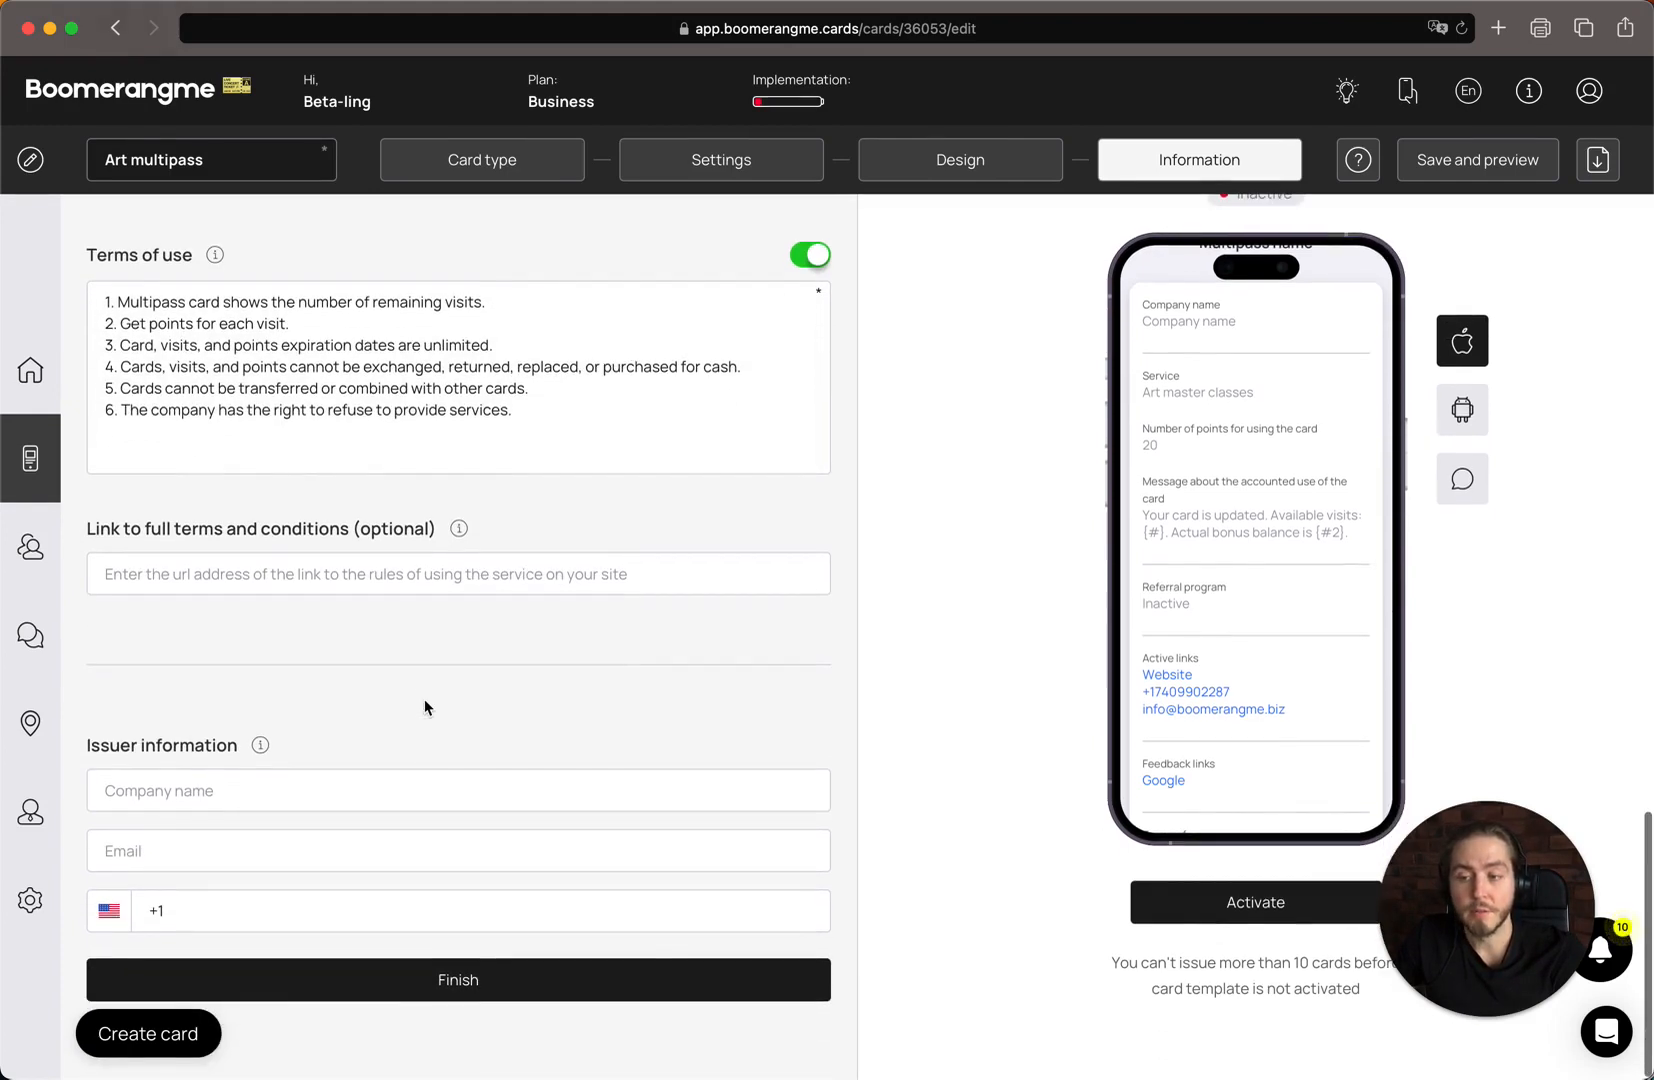
click(464, 581)
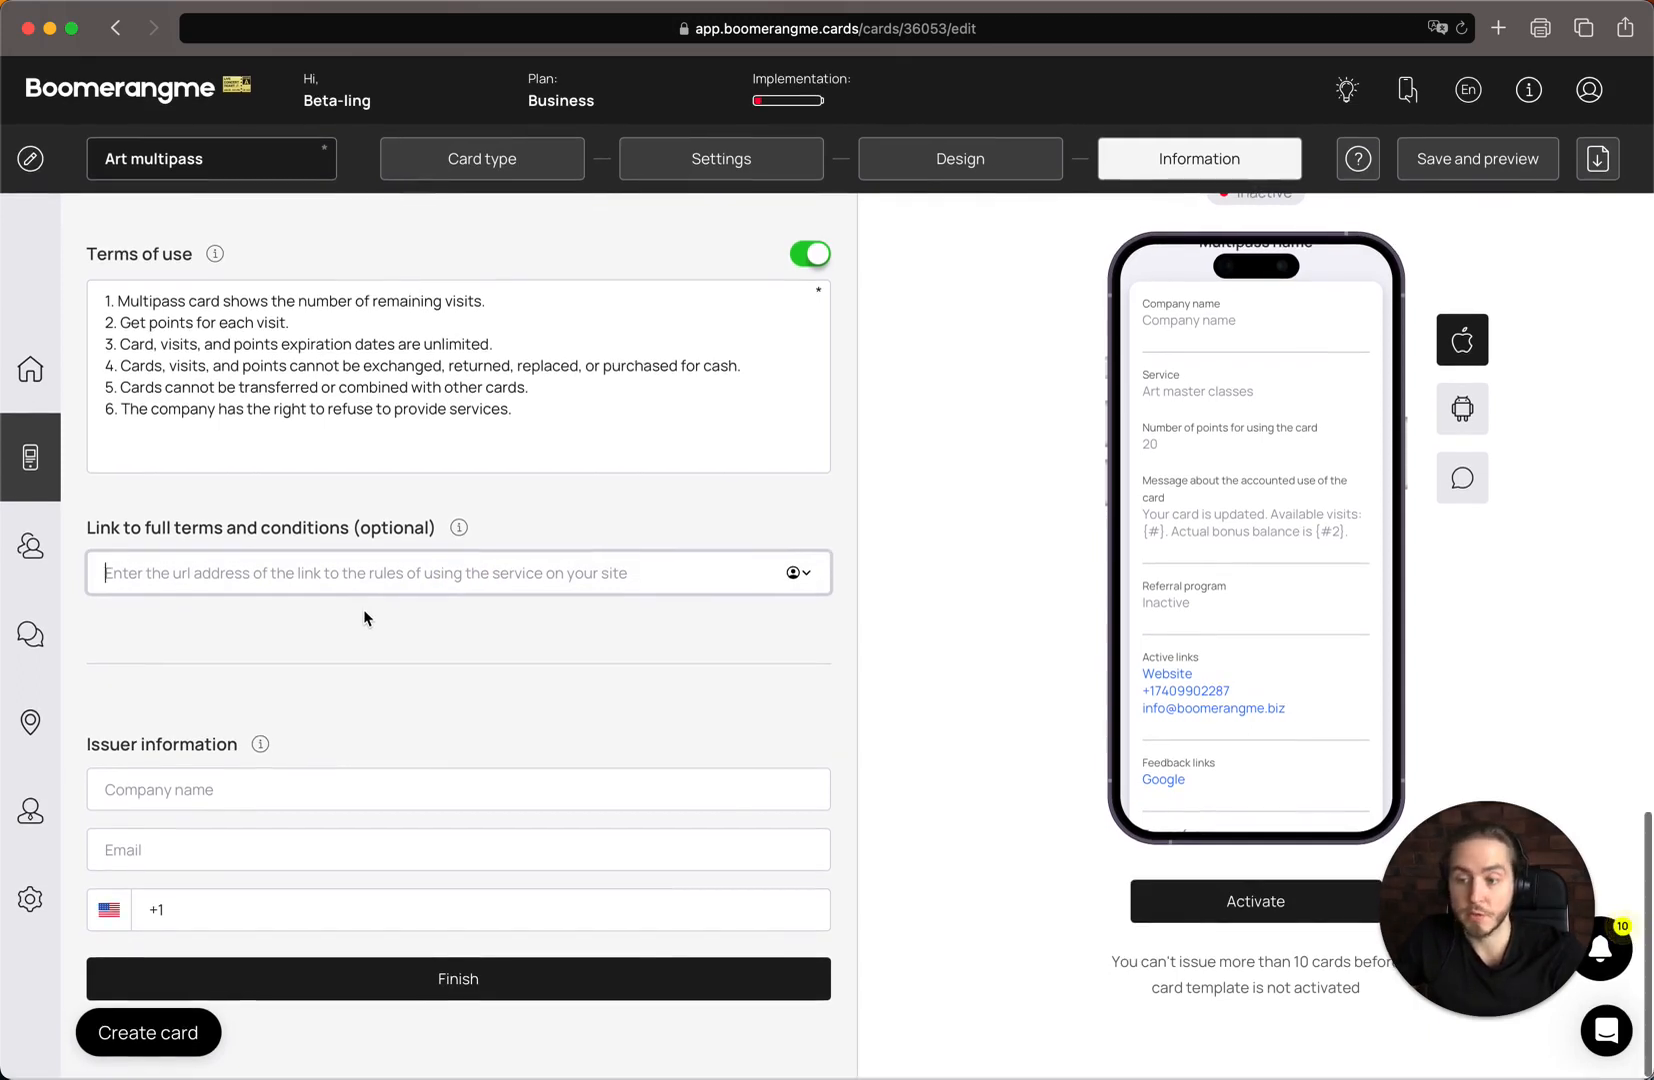
click(285, 794)
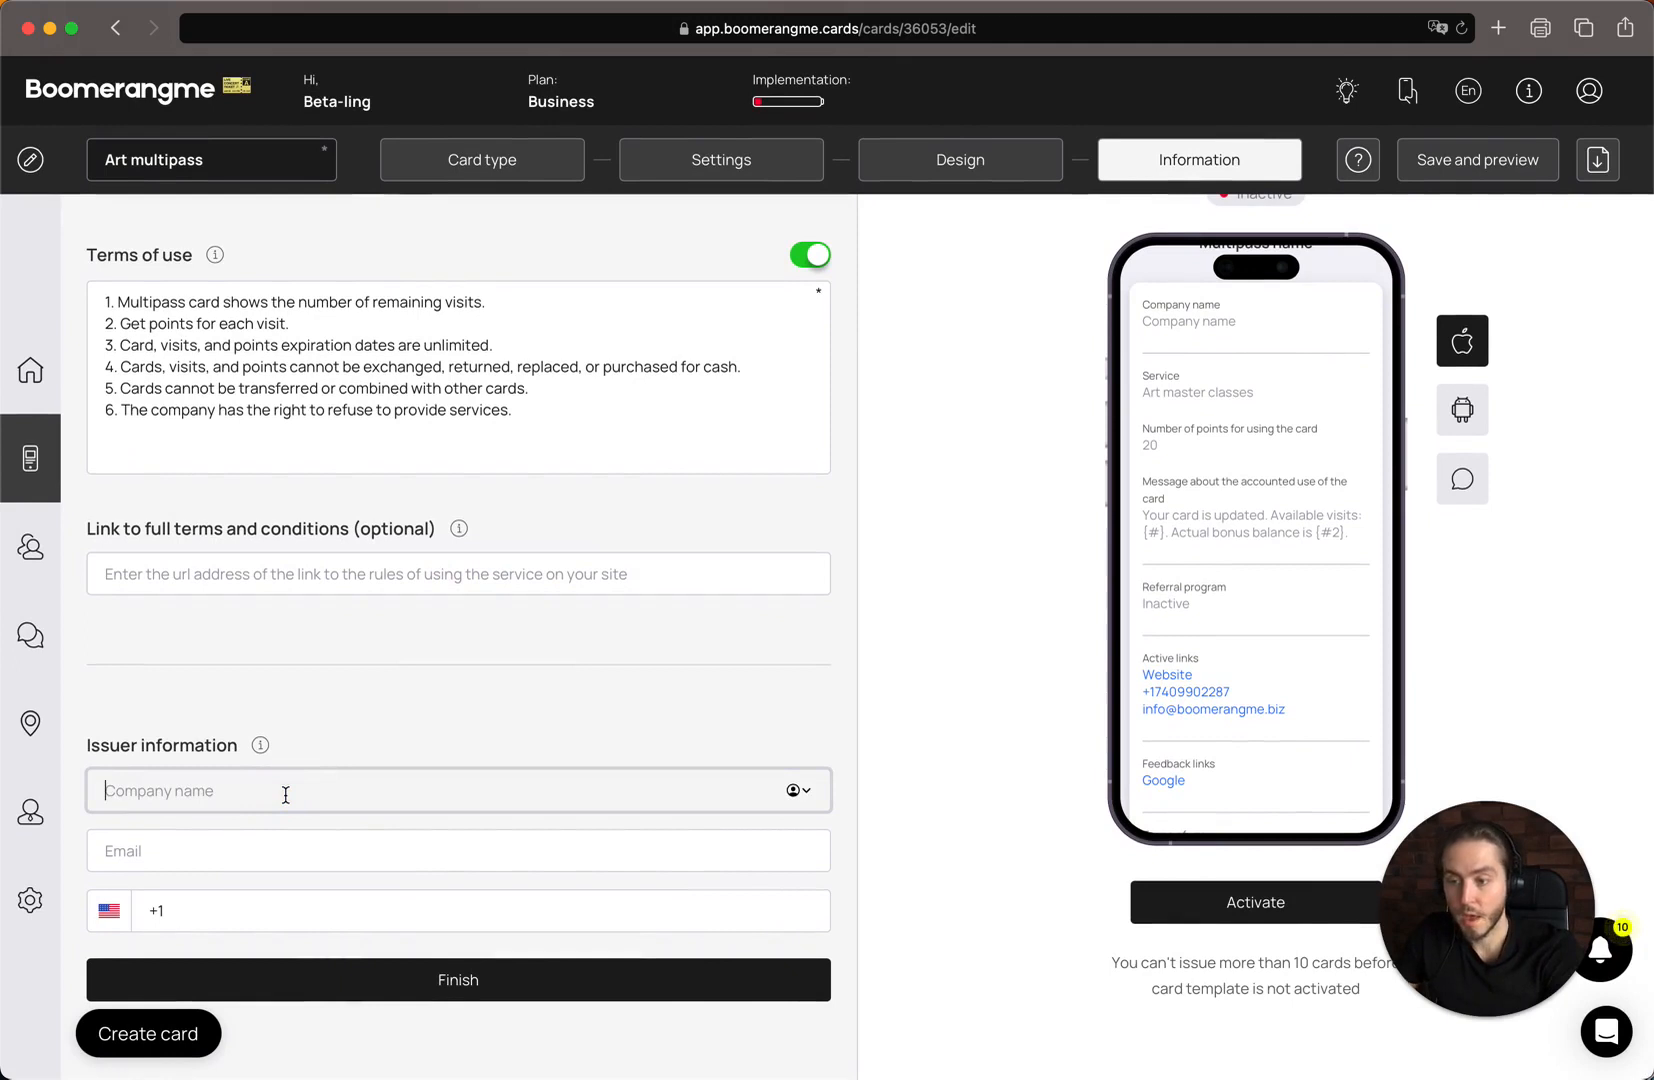
text(B)
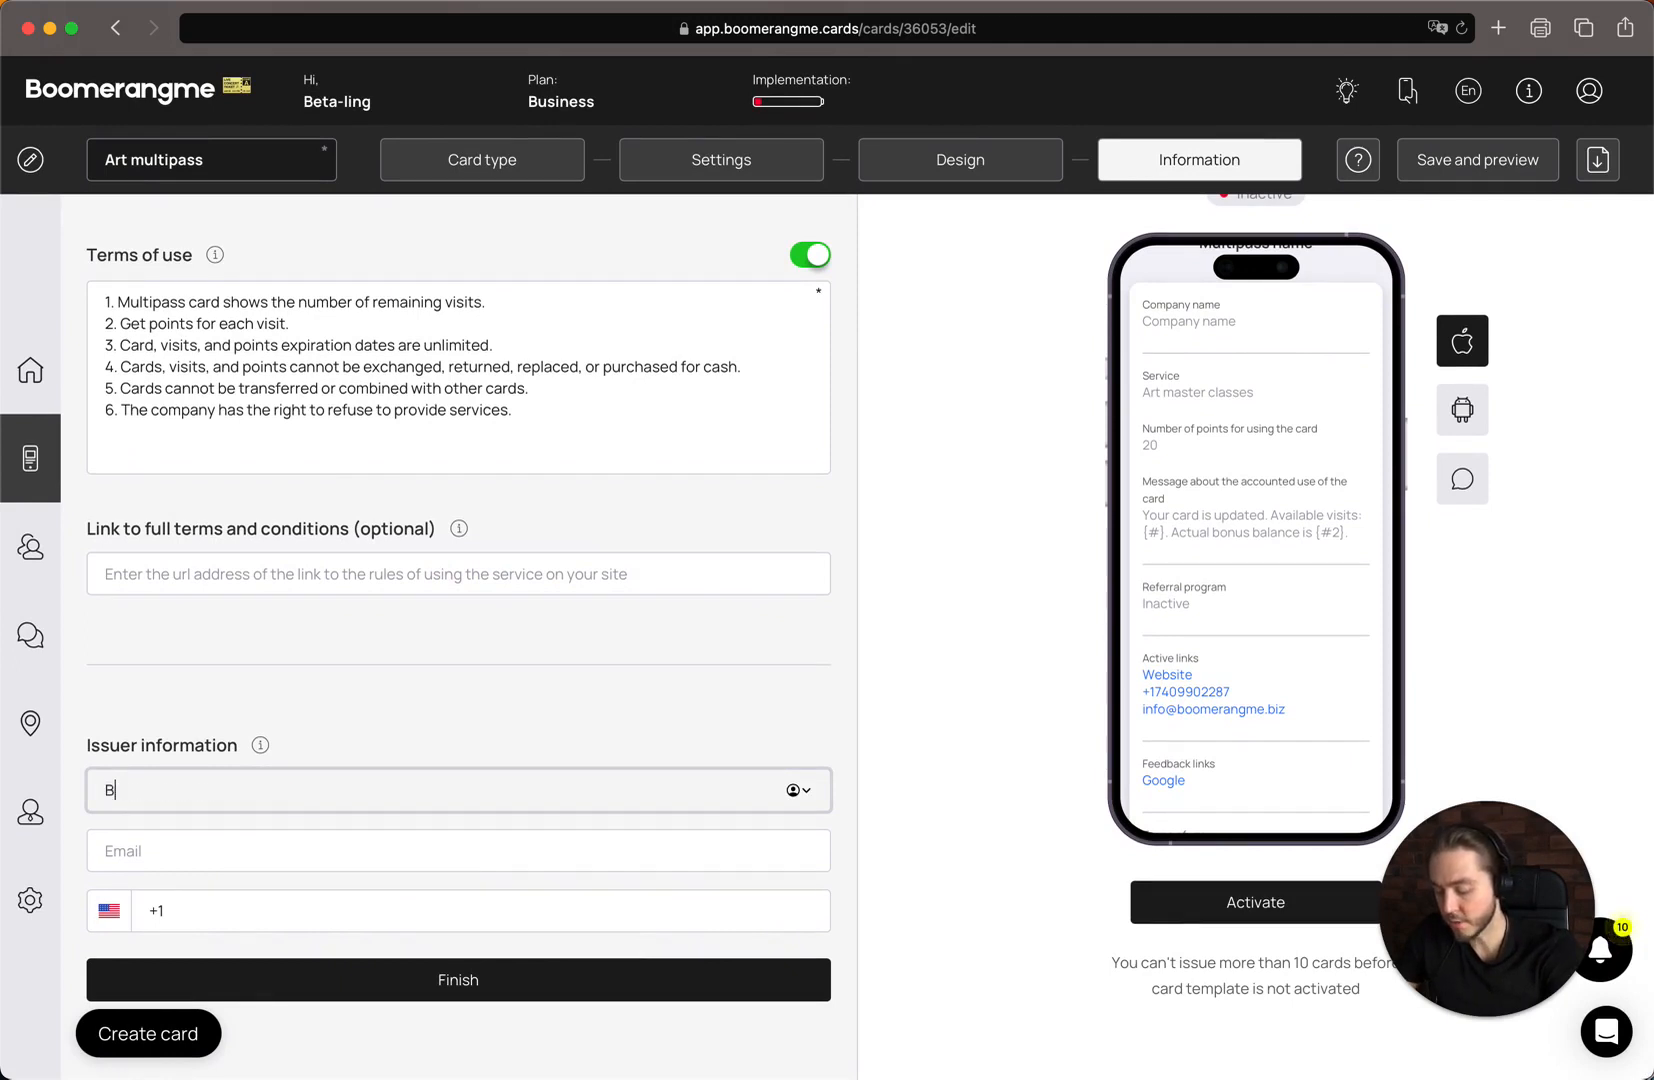
text(oomerangme, Inc.)
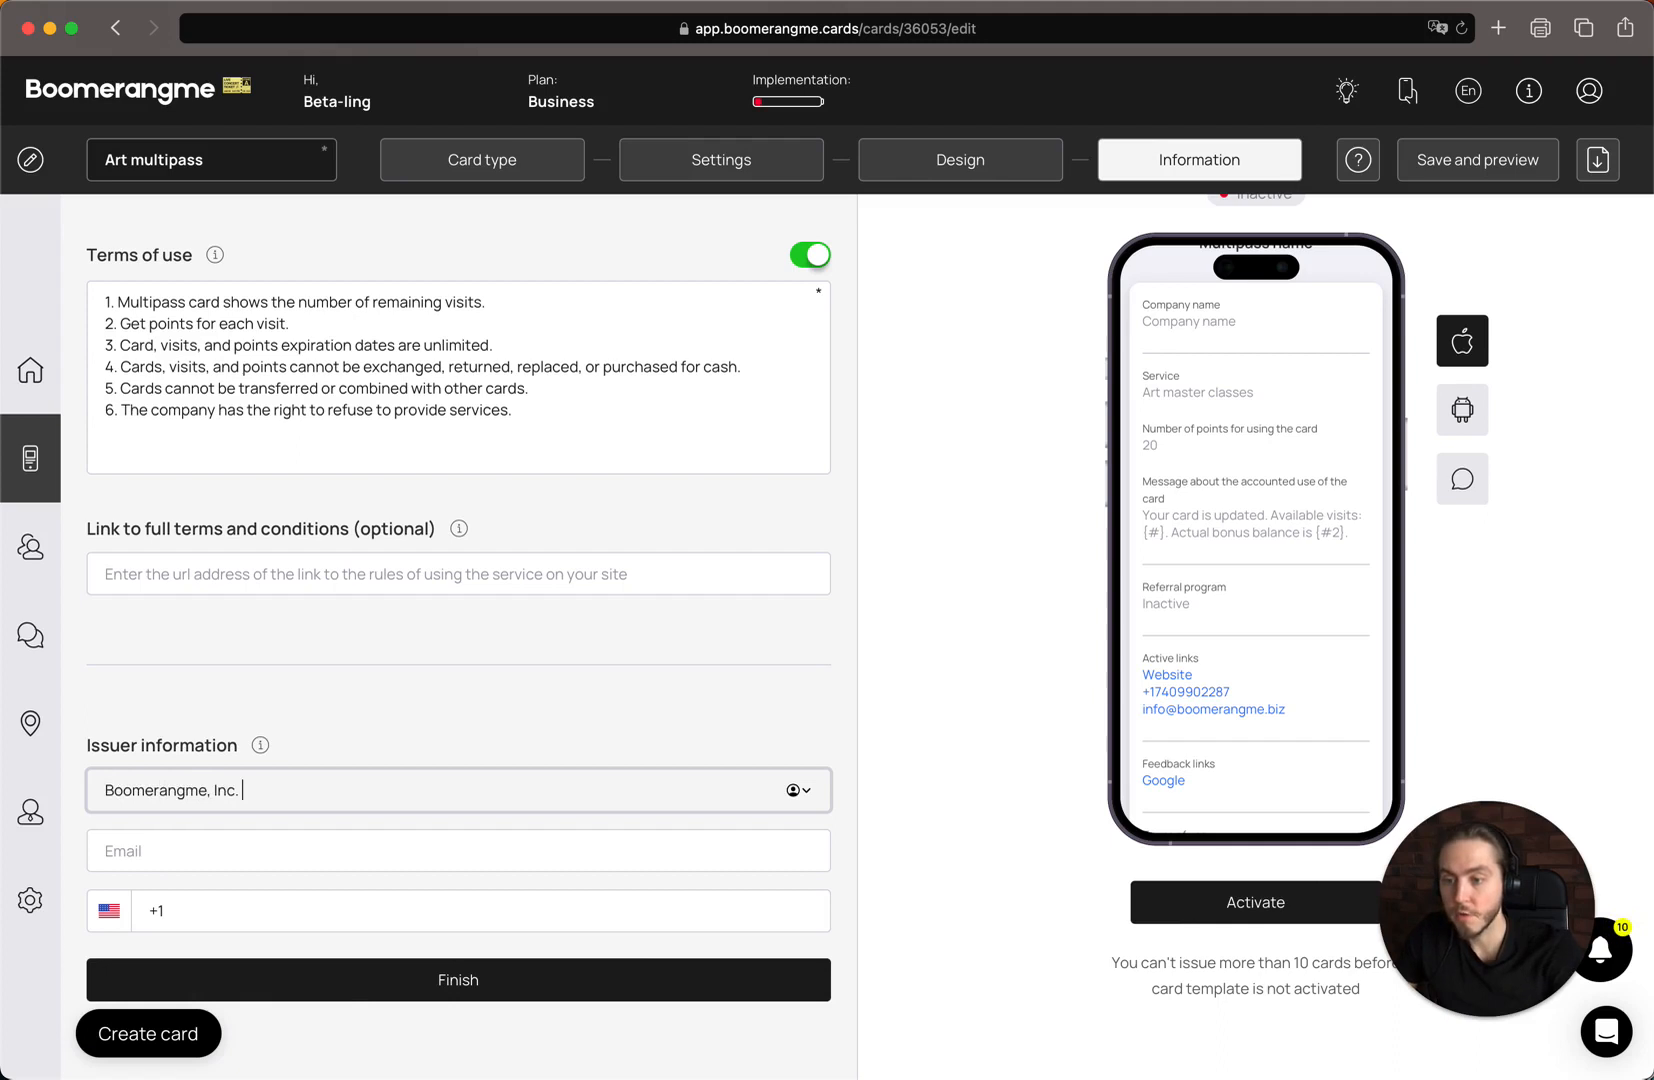
Fill in the issuer's contact e-mail and phone number in the issuer information
key(Tab)
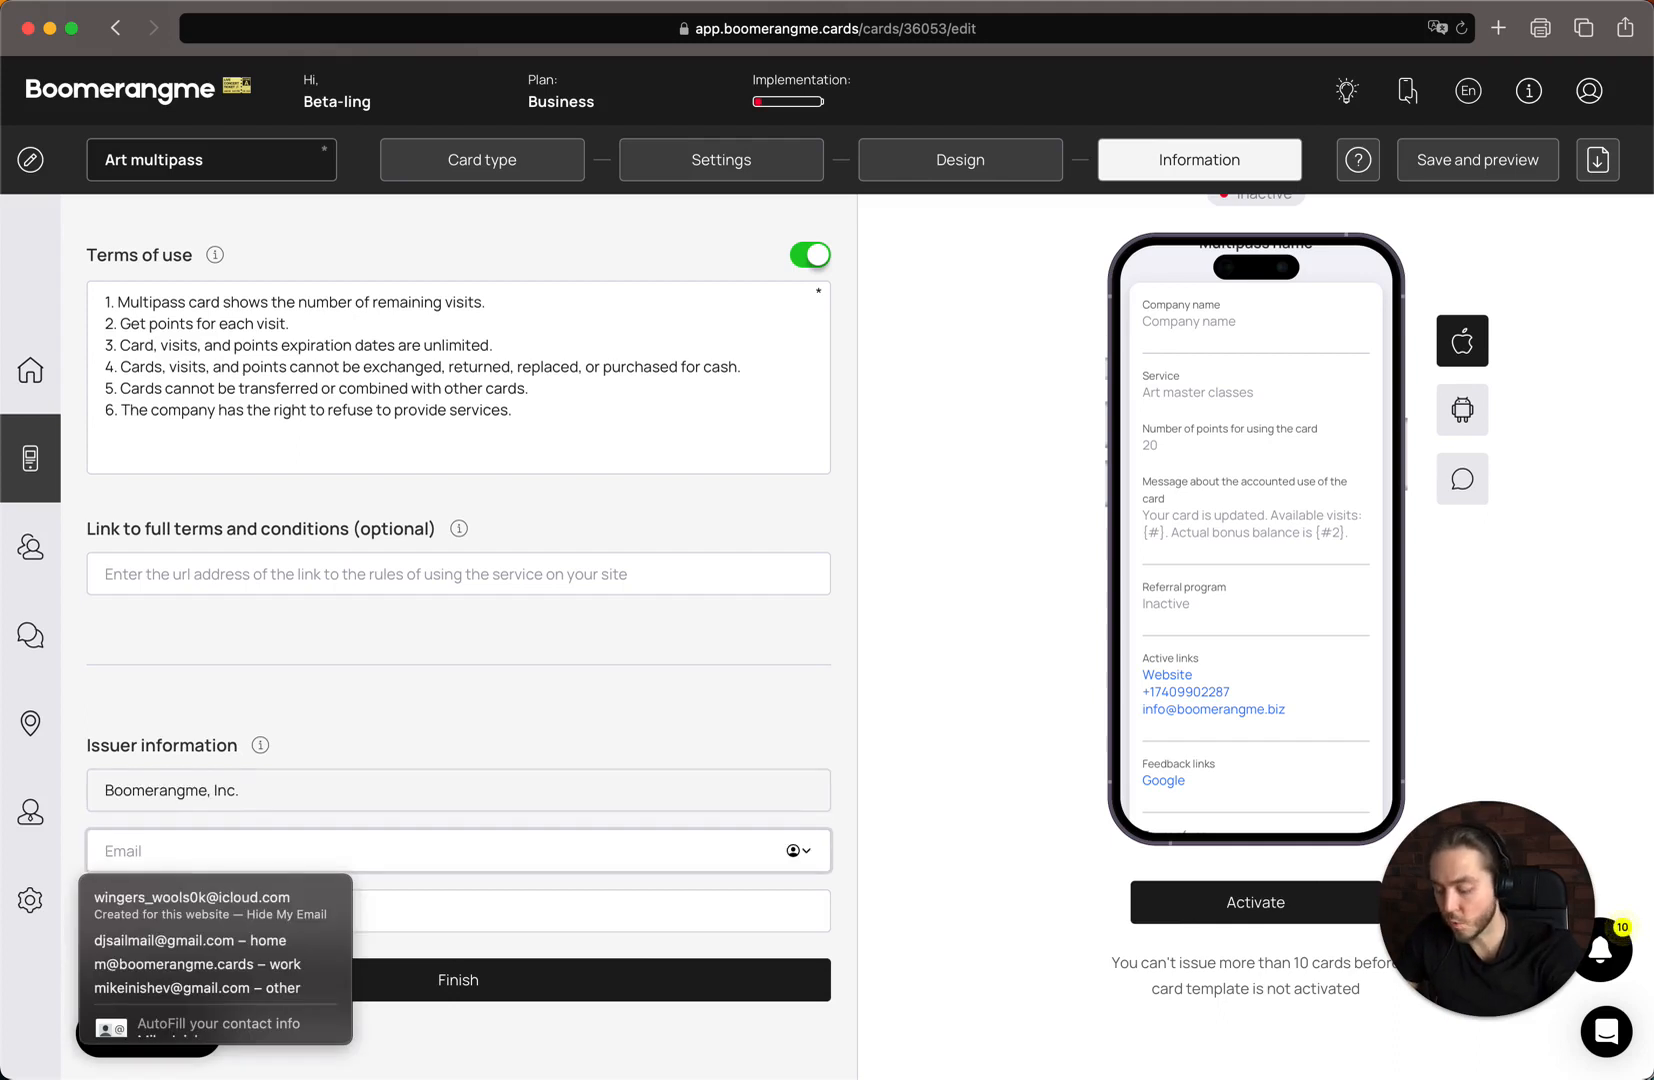
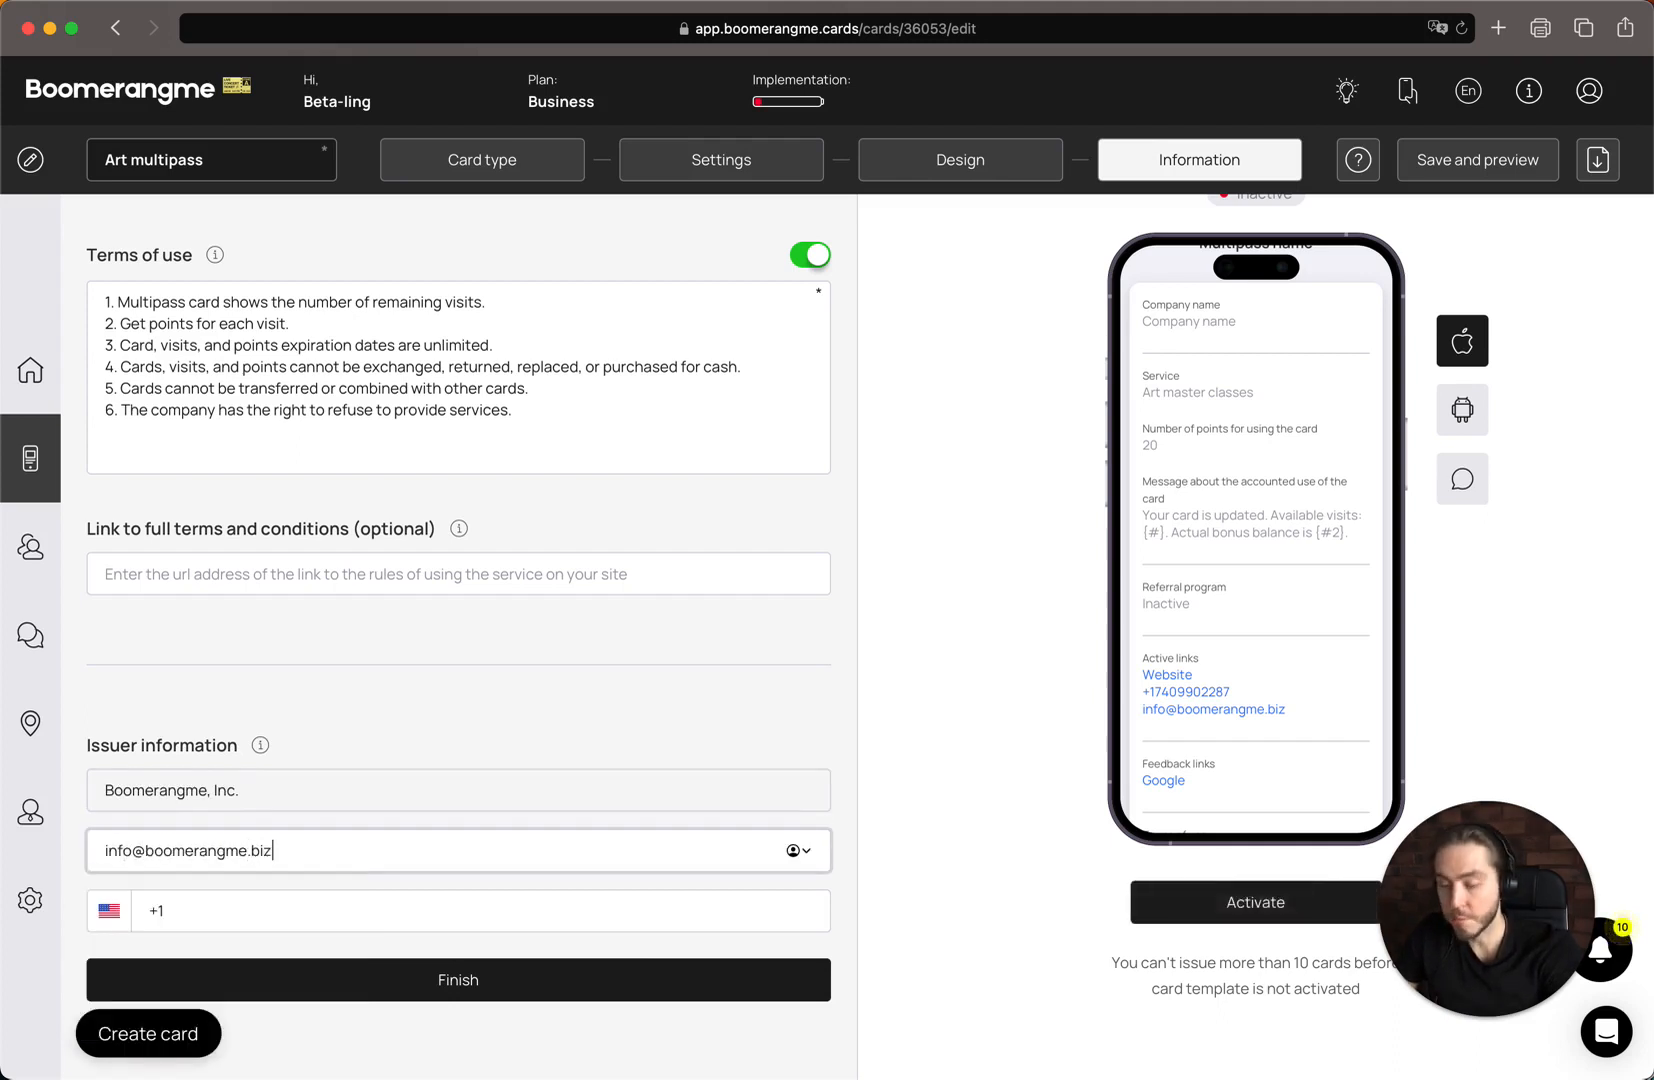
key(Tab)
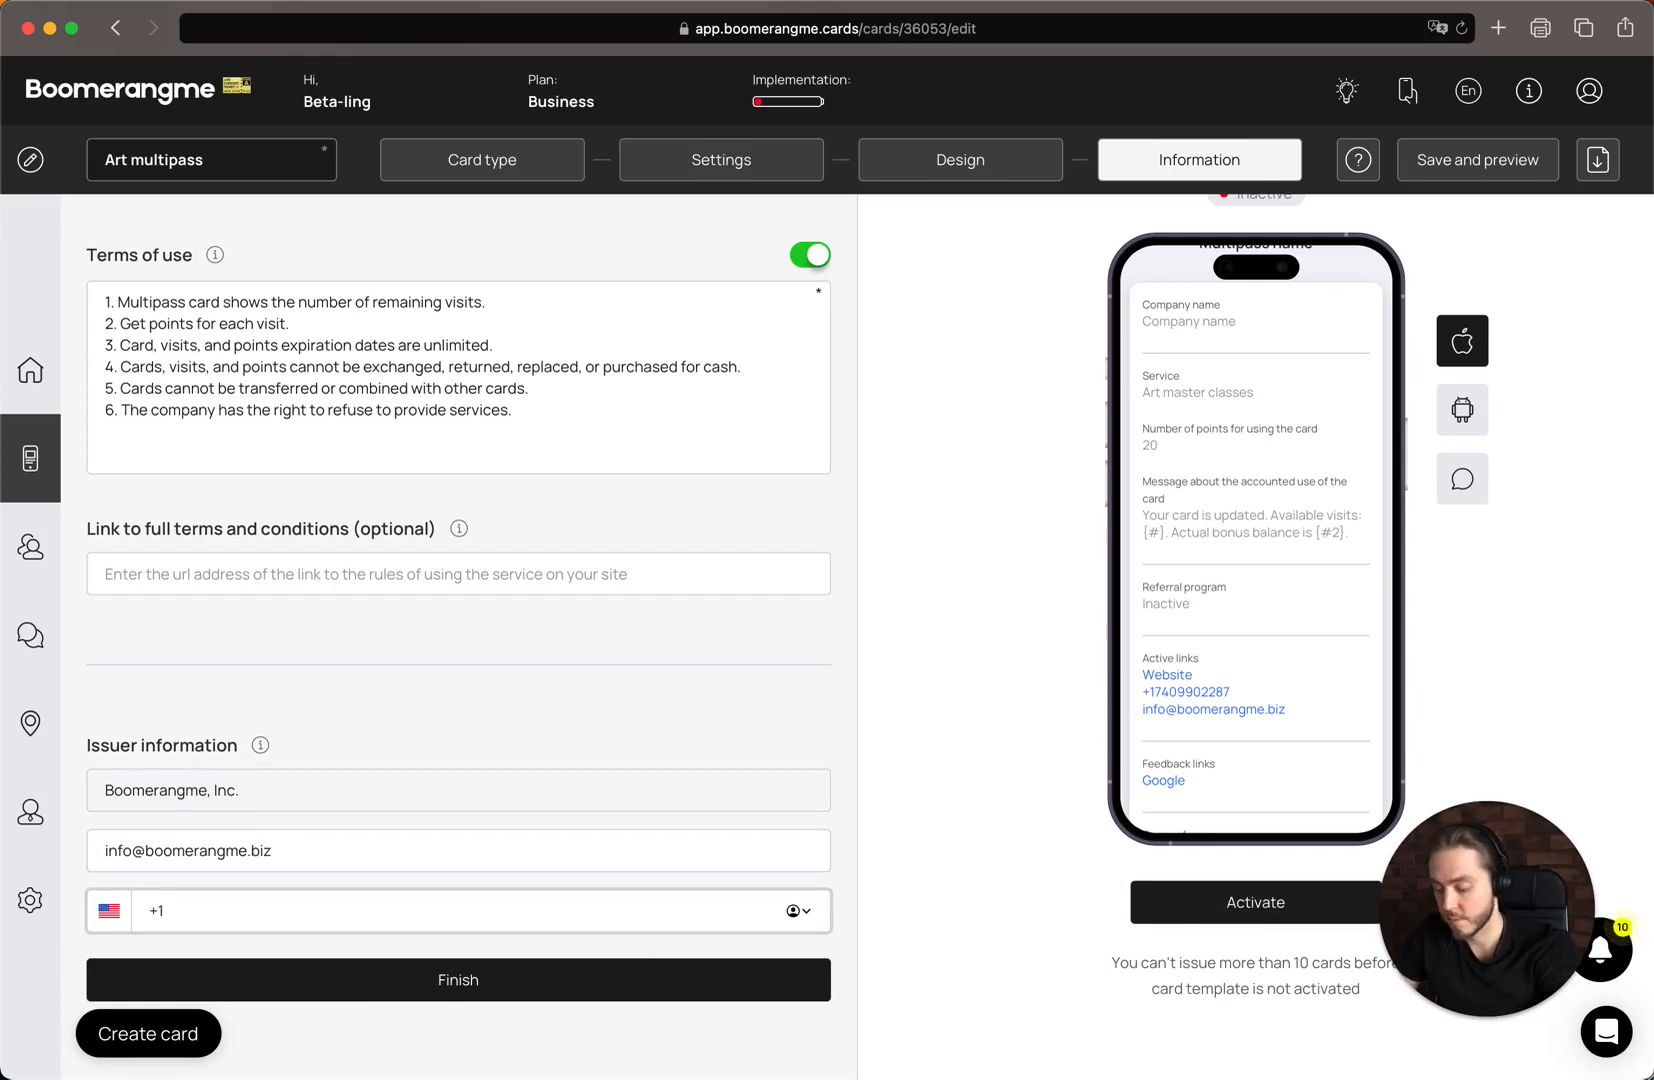
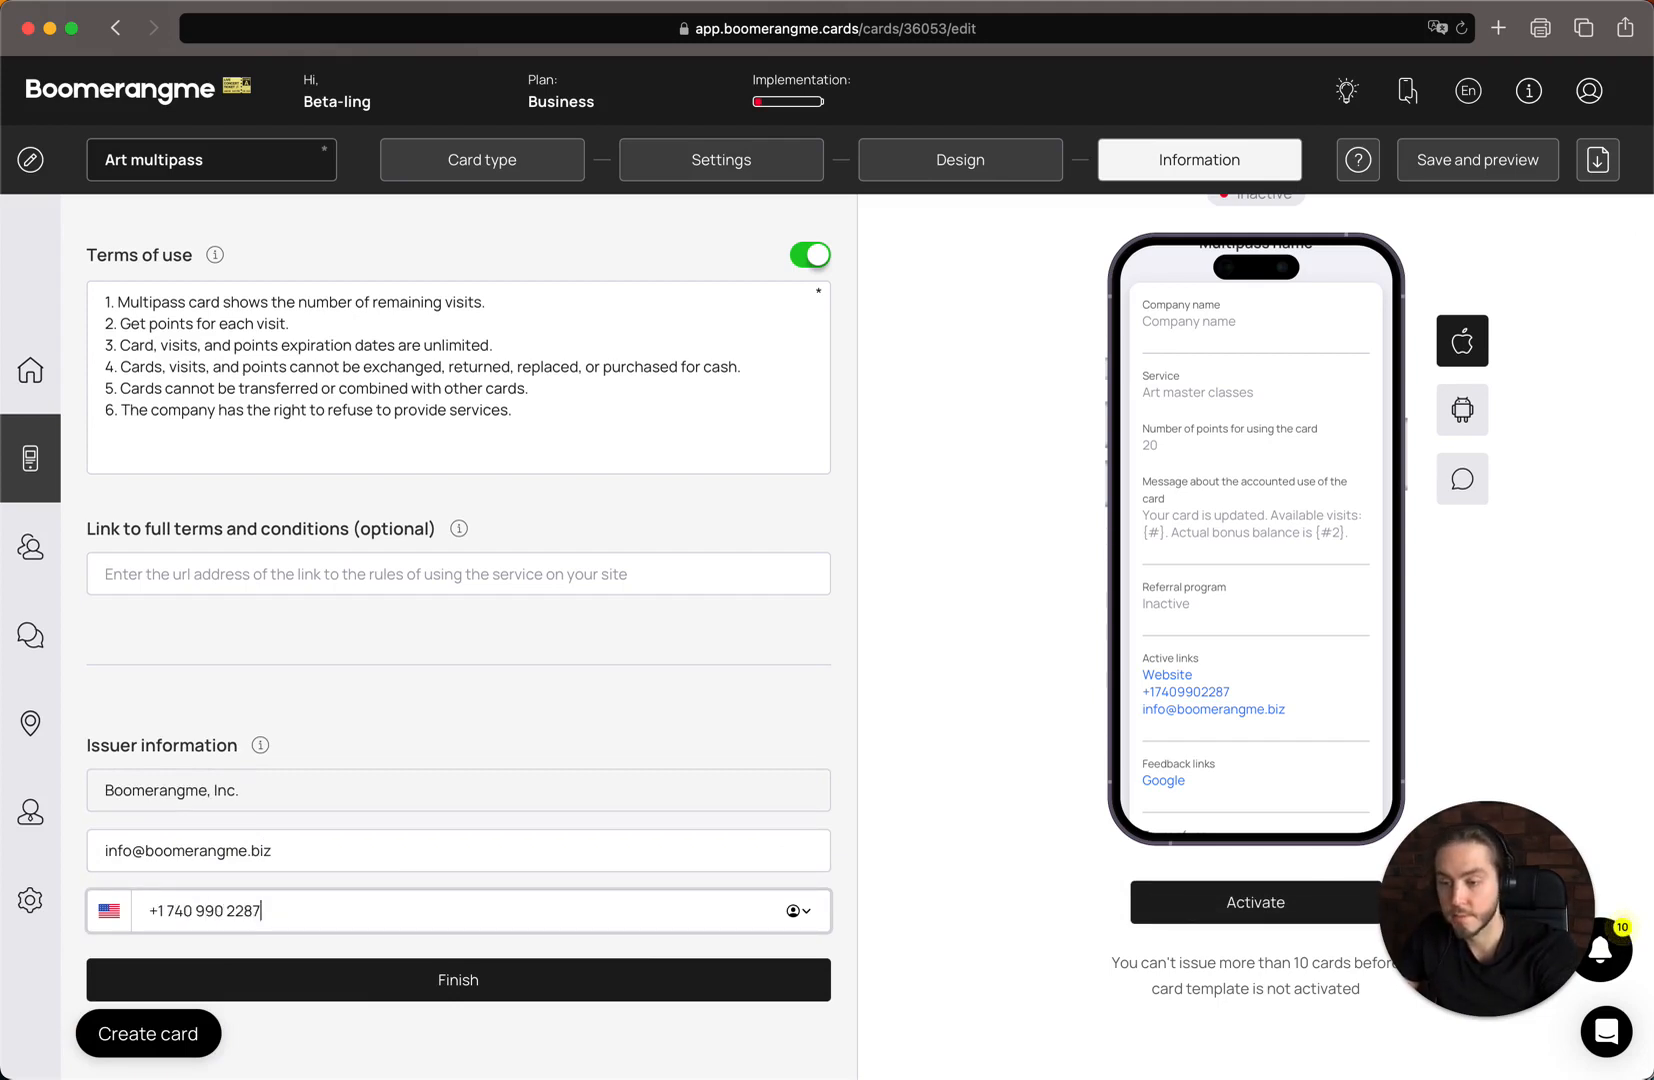
scroll(604, 830, up, 20)
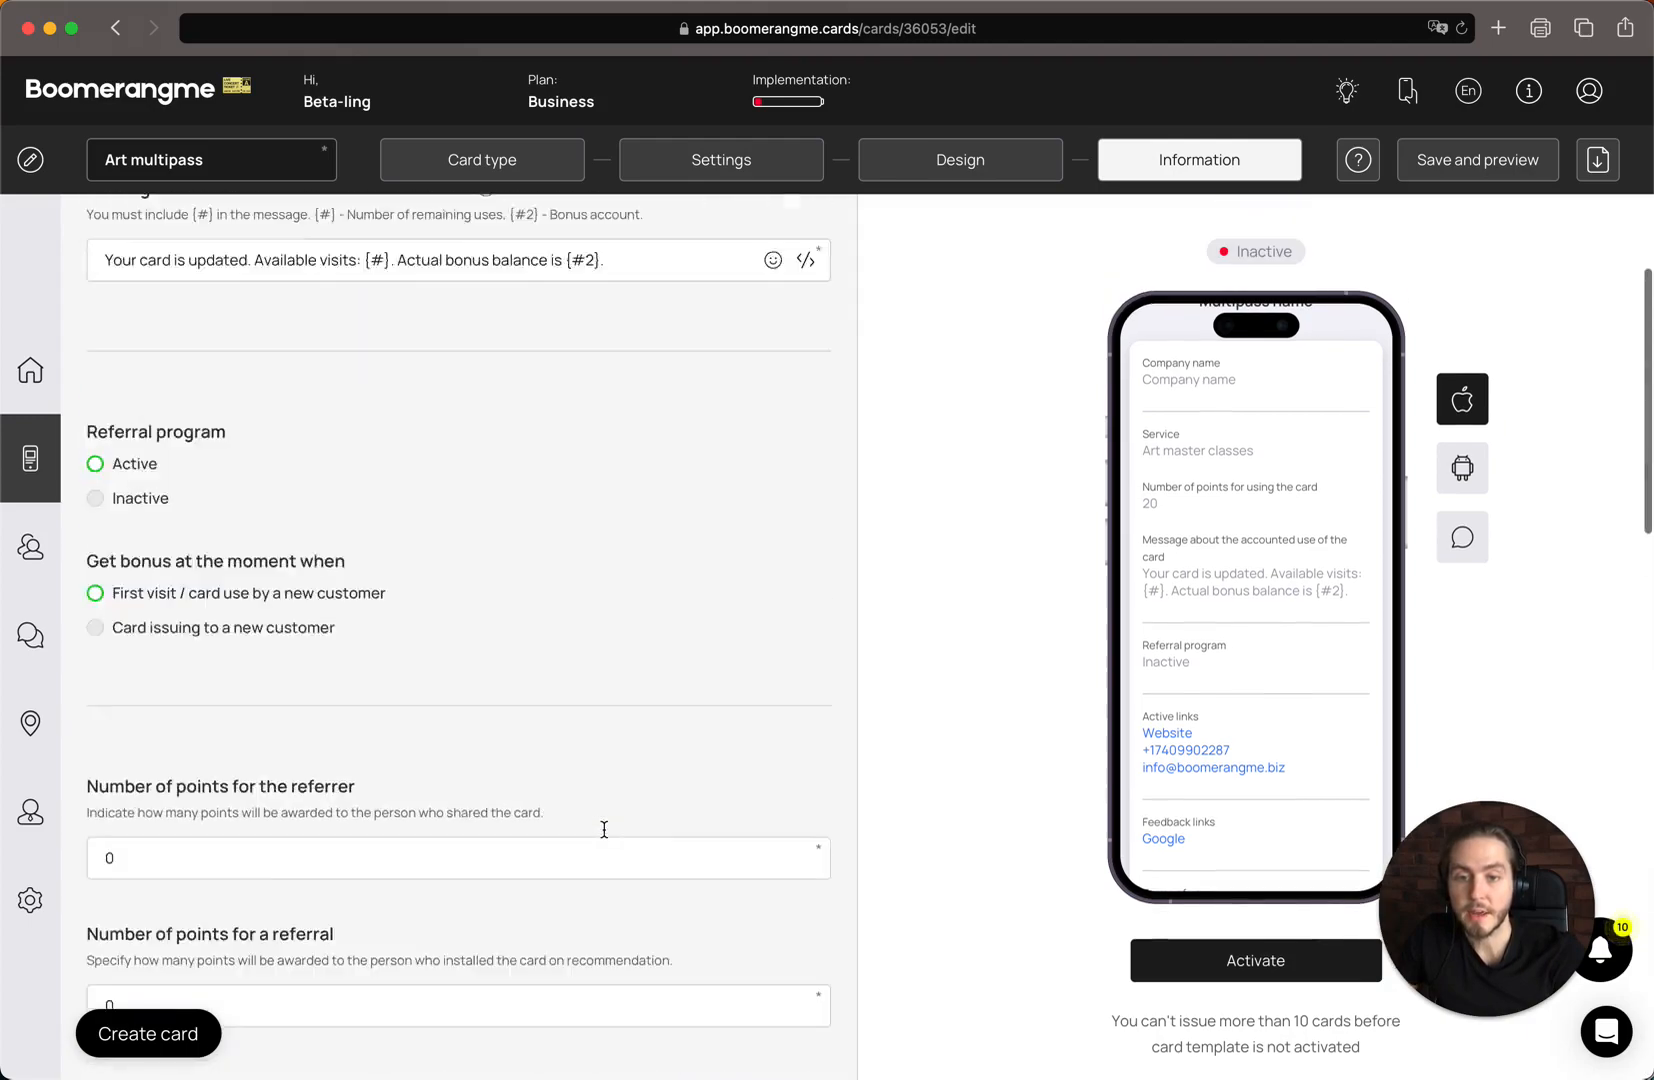
scroll(604, 830, down, 20)
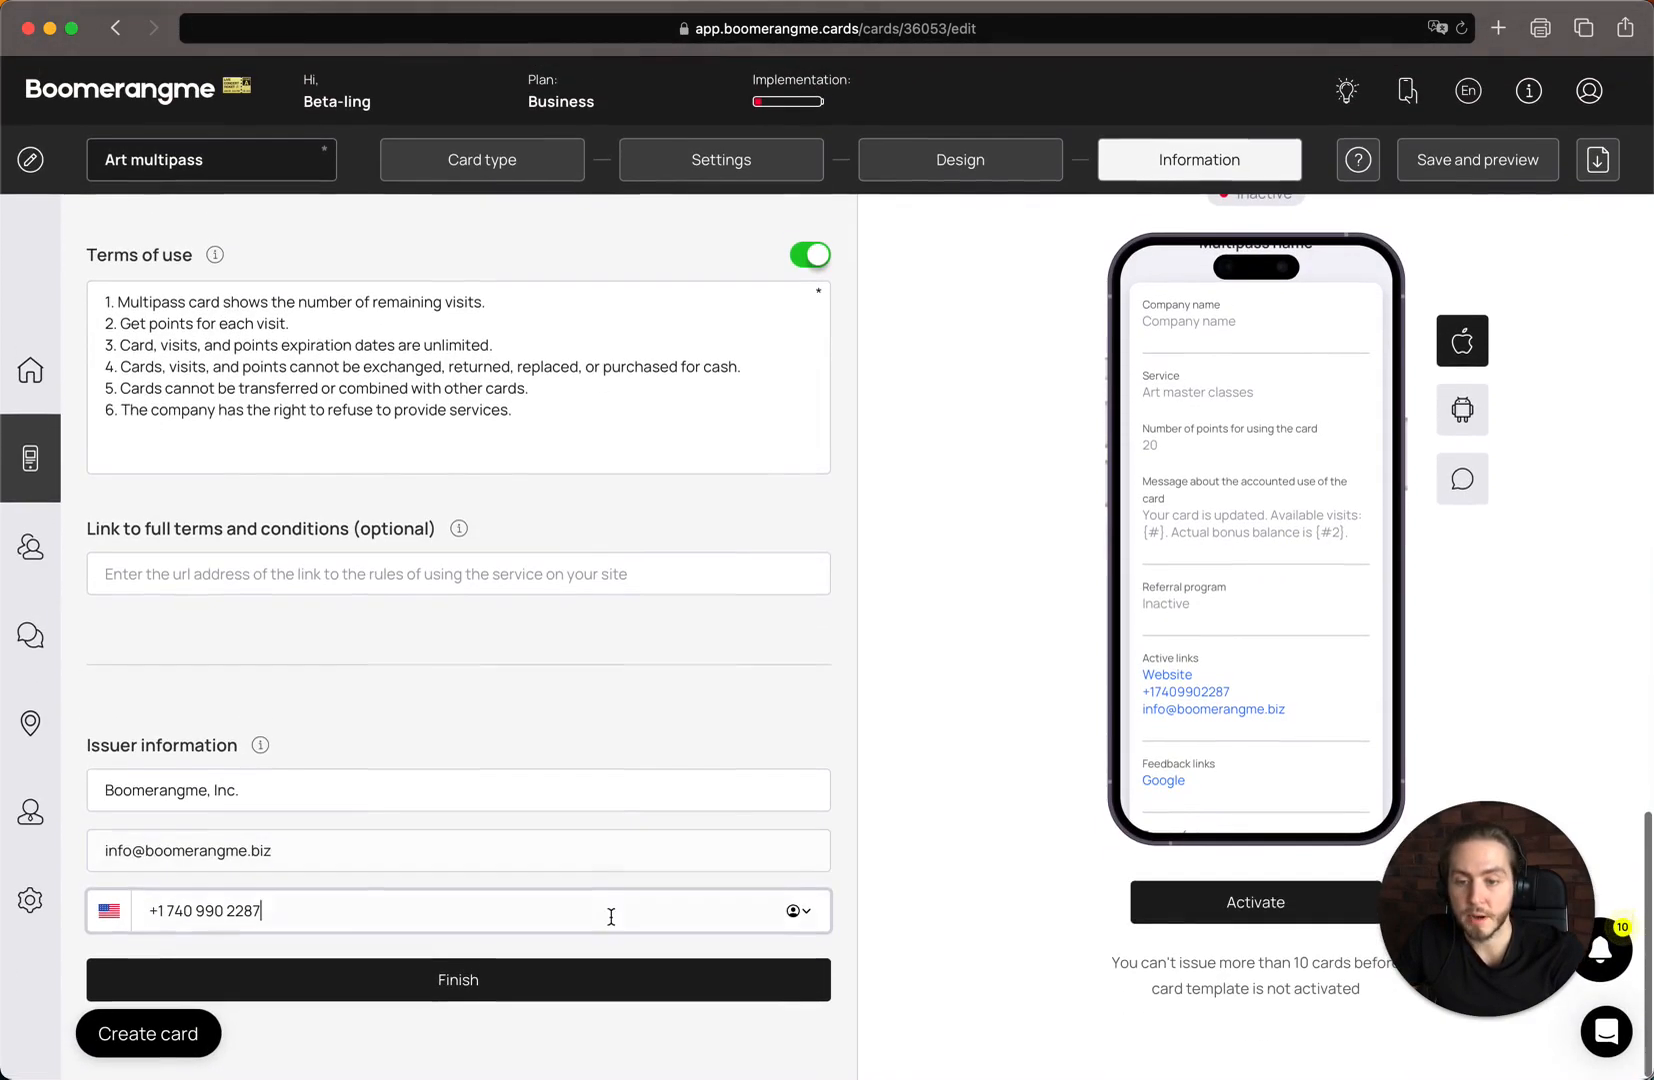
Finish the Art multipass setup, dismiss its QR-code preview and activate the card
click(609, 982)
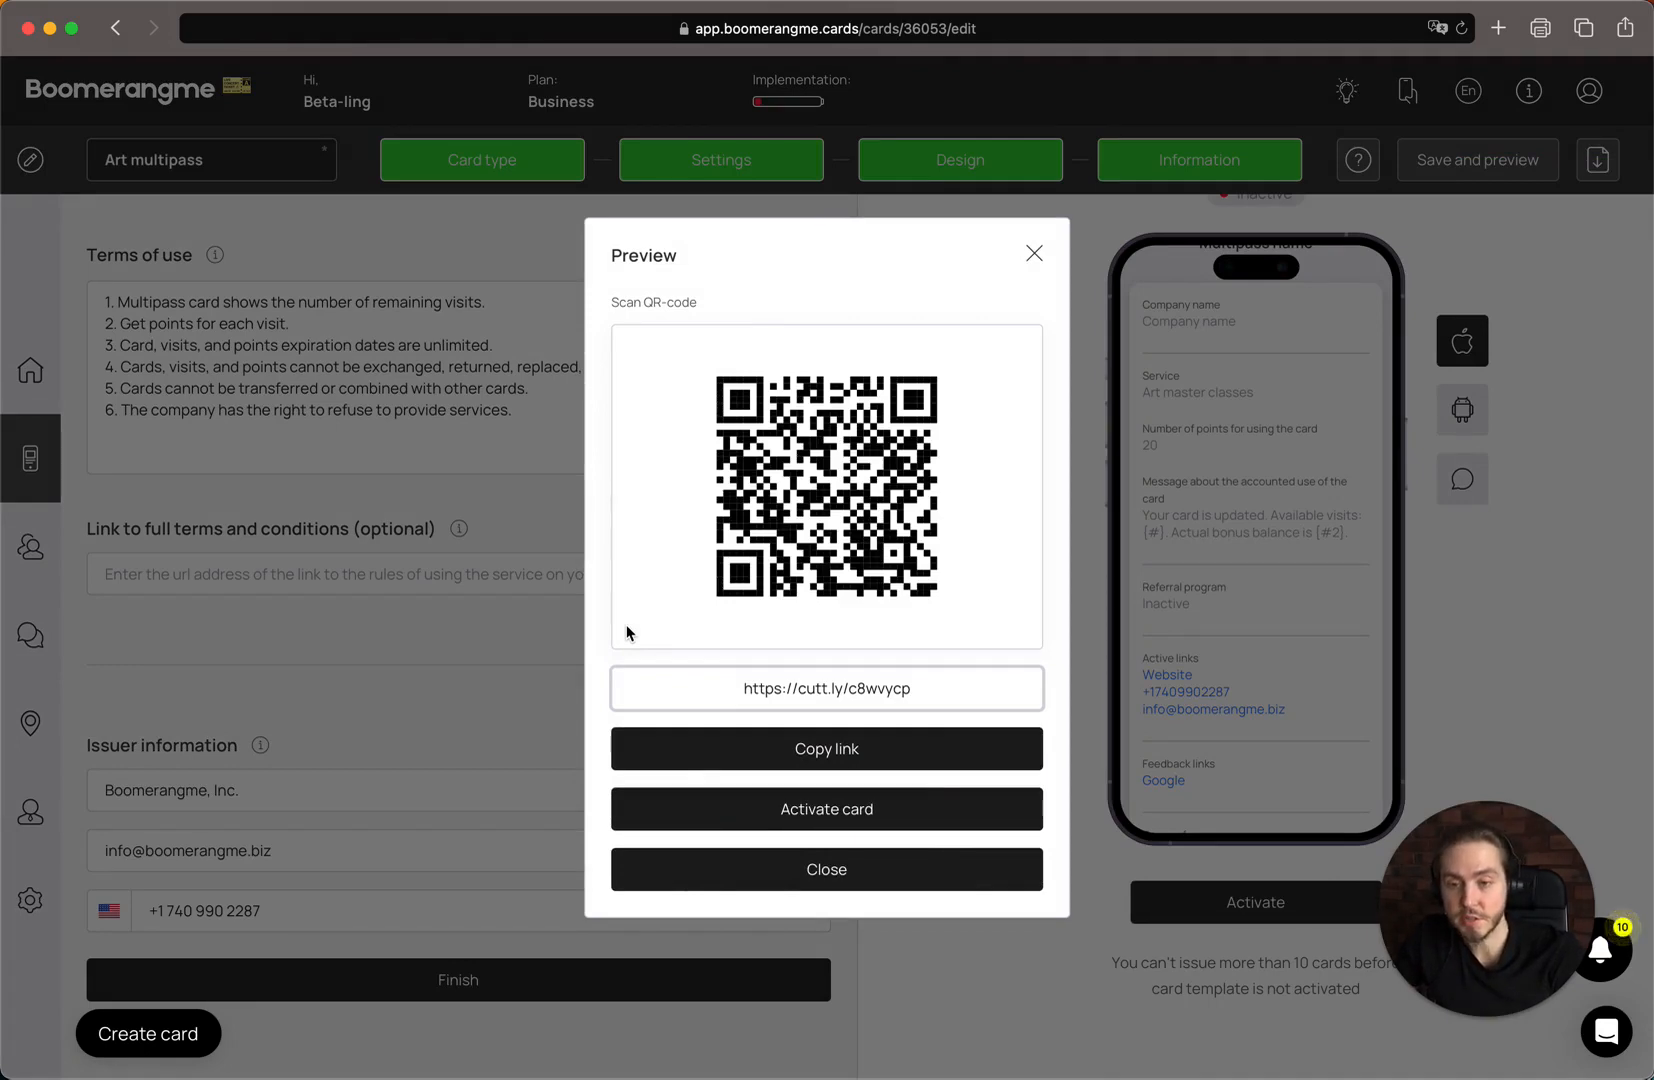
click(828, 869)
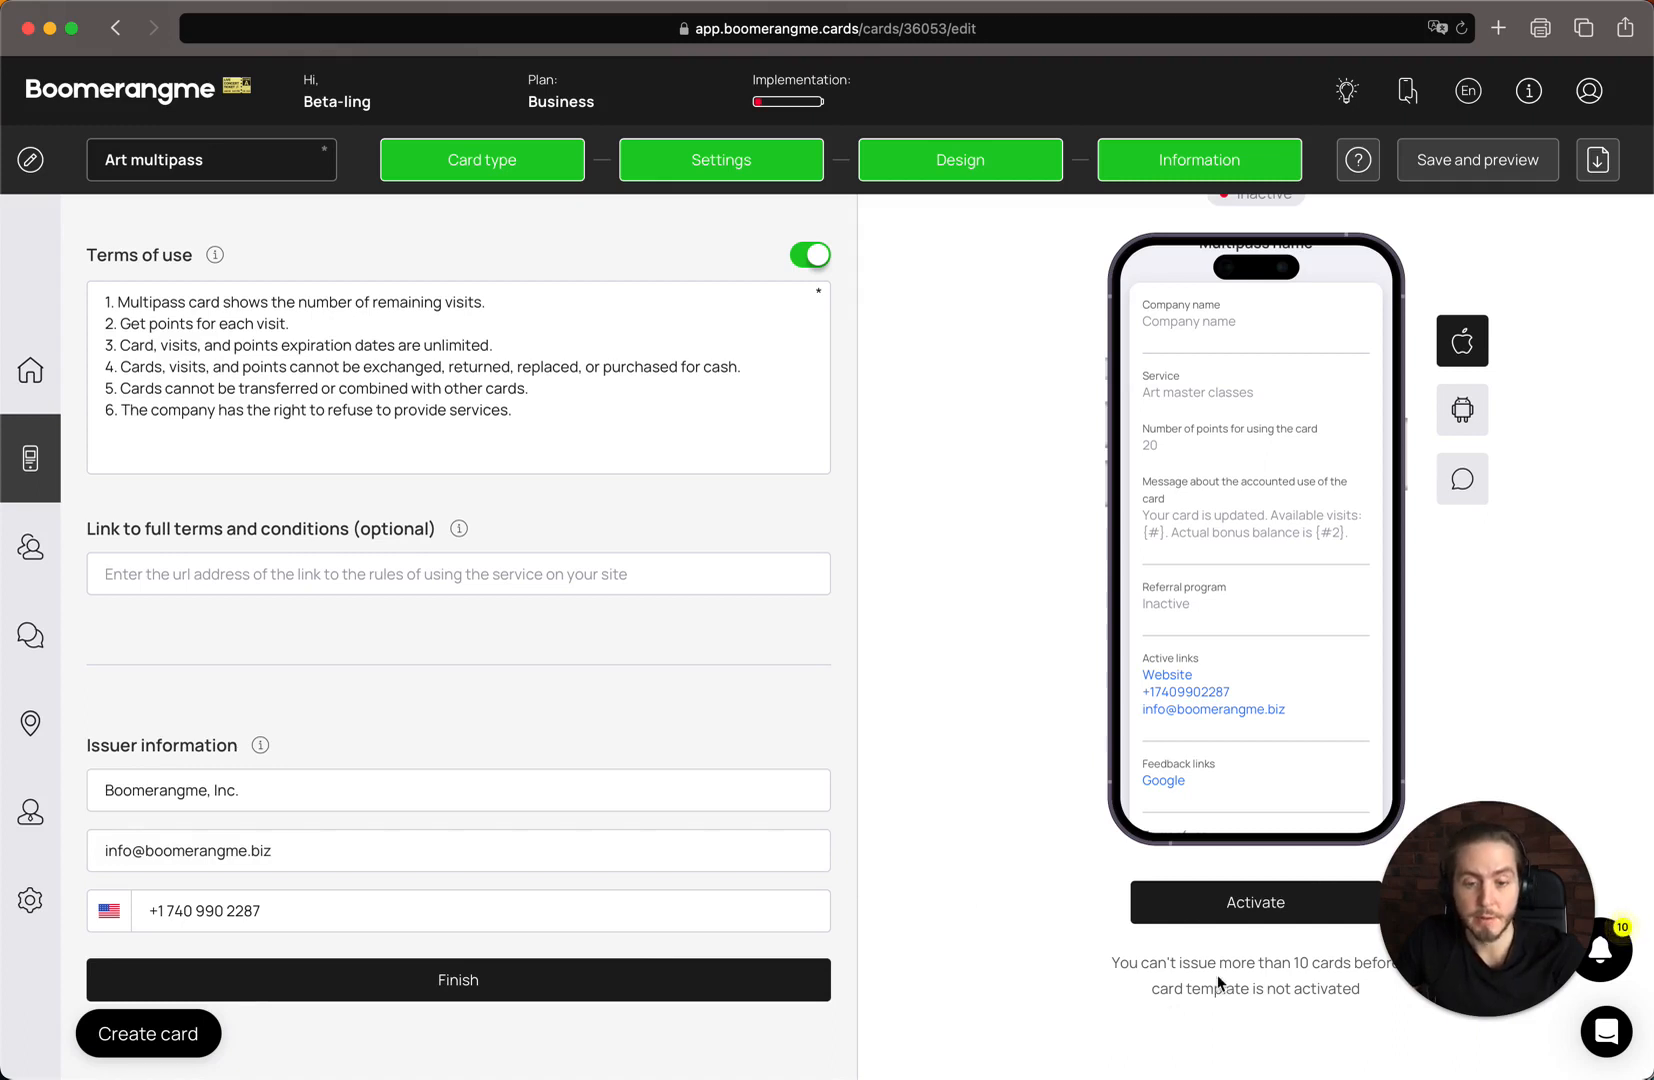
click(1207, 925)
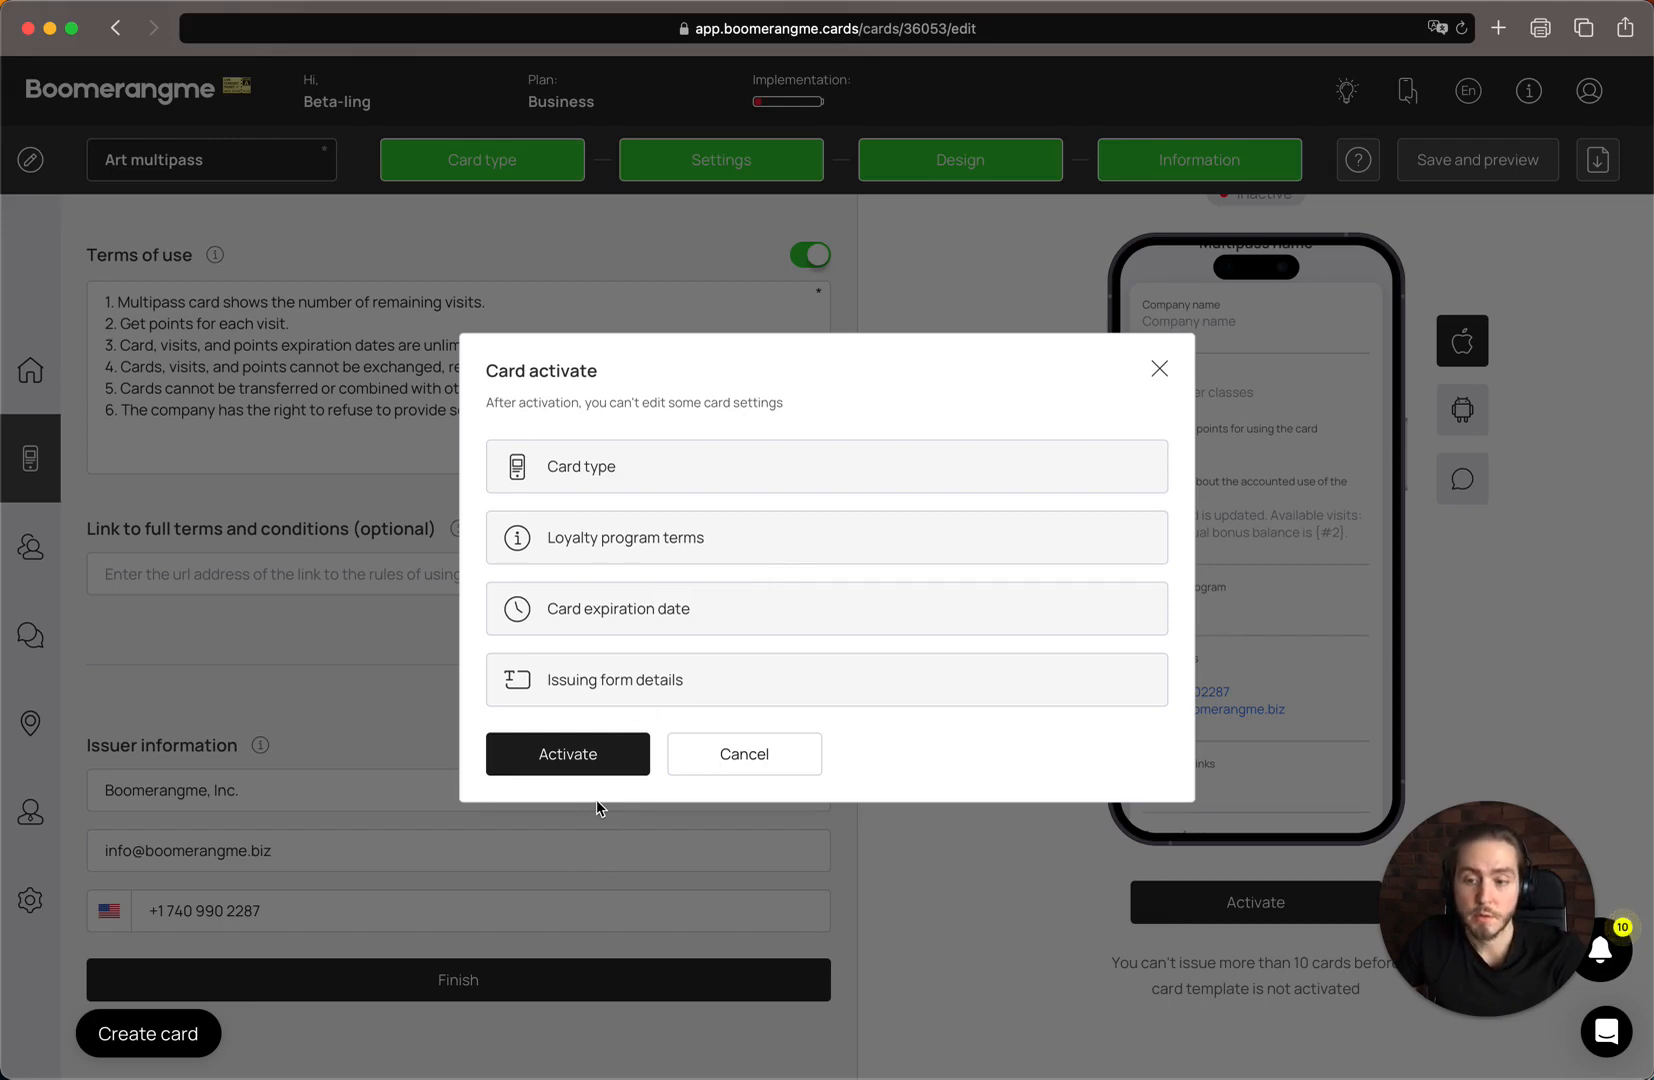
click(615, 758)
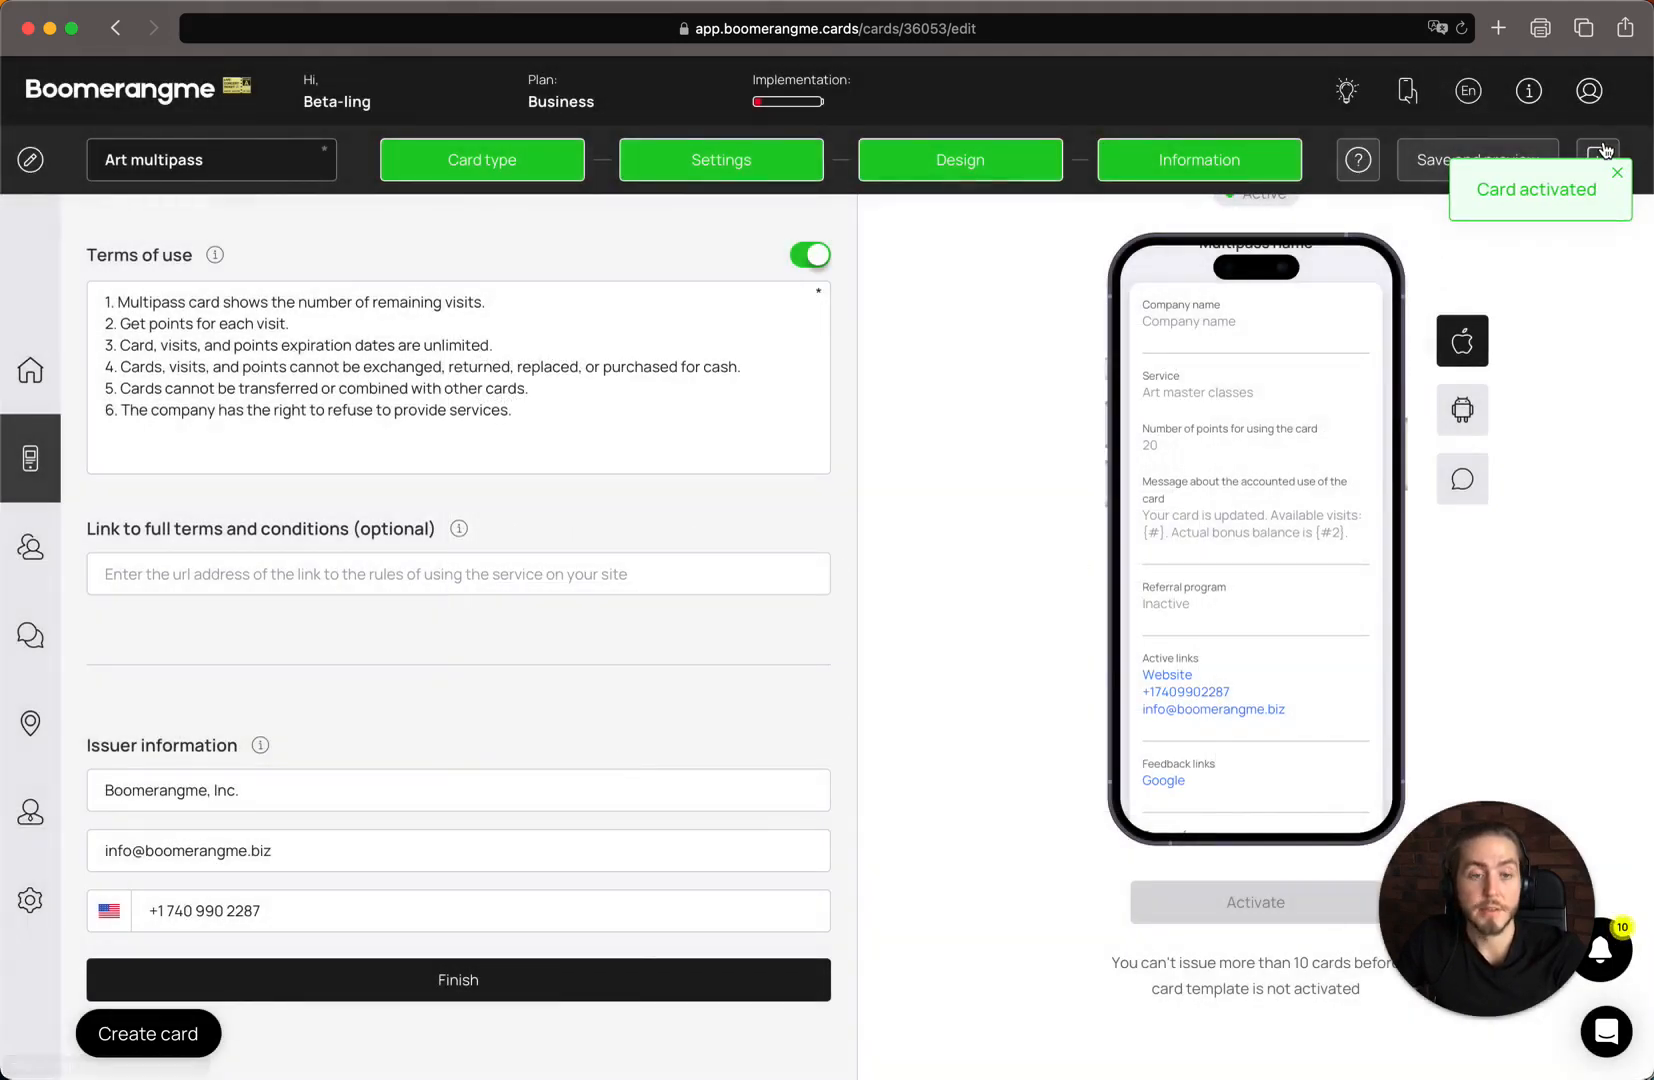
Examine the Art multipass card's printable PDF with the QR code, and return to the cards list
click(1600, 152)
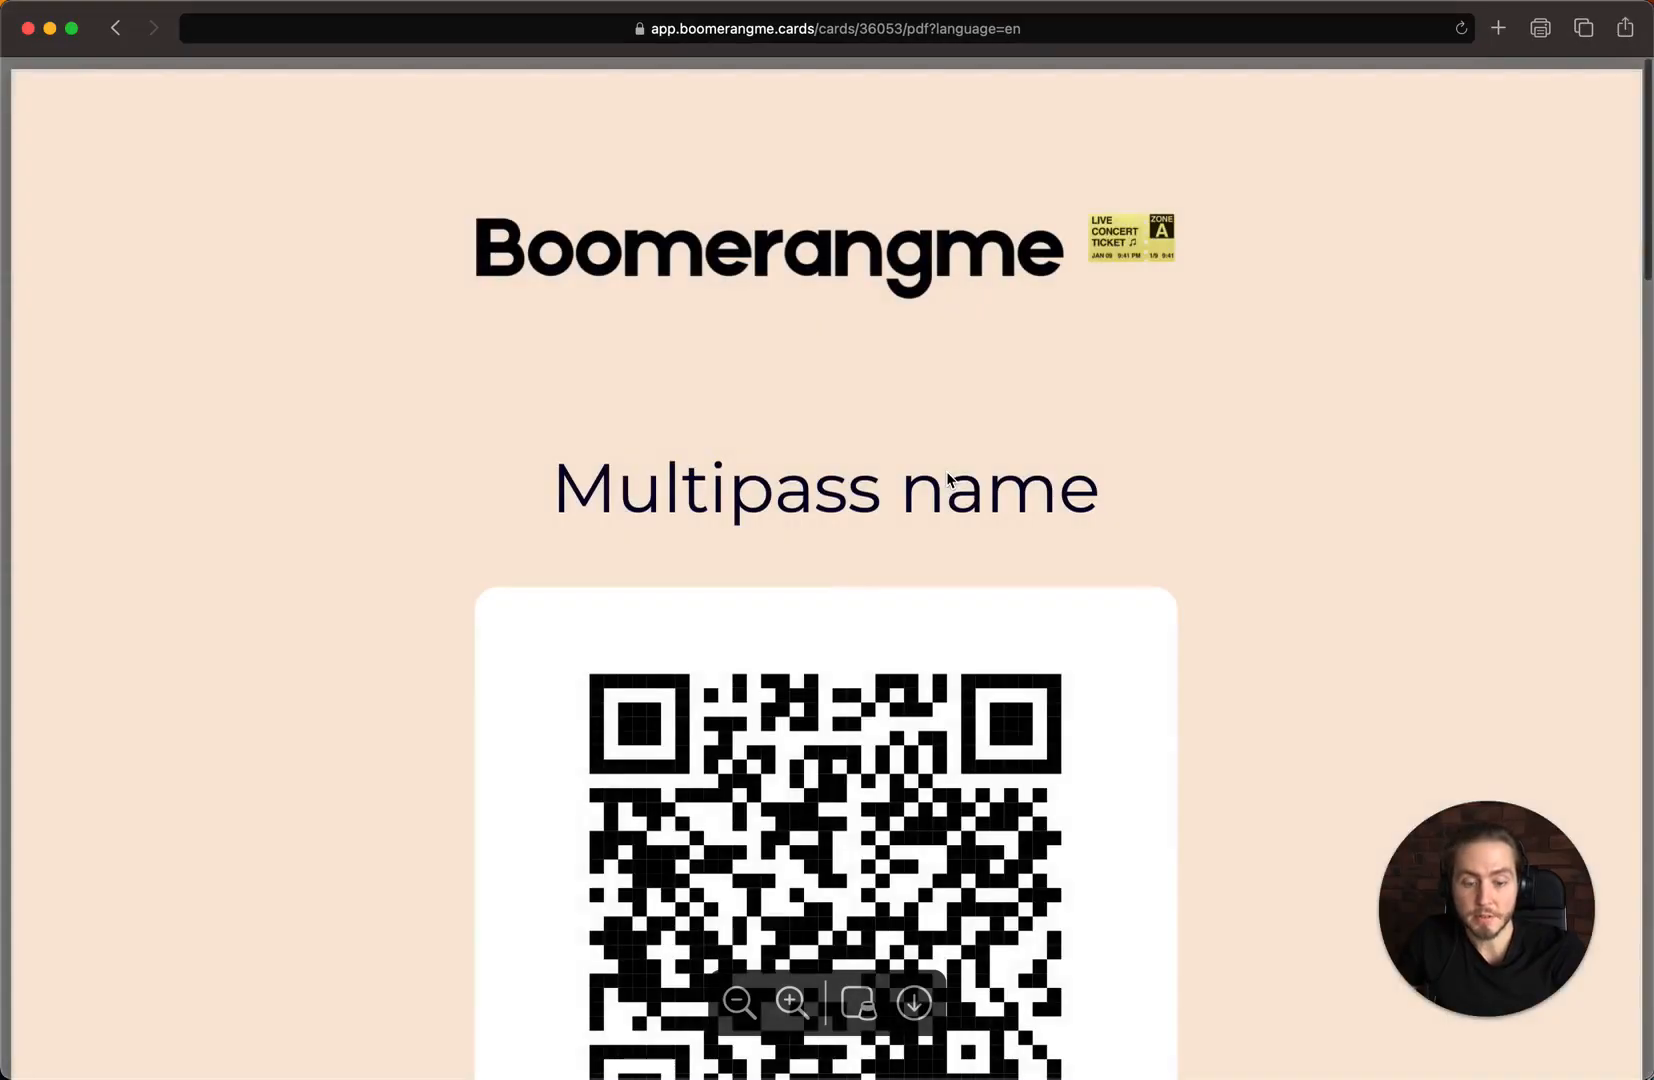
scroll(948, 480, down, 5)
scroll(948, 480, down, 2)
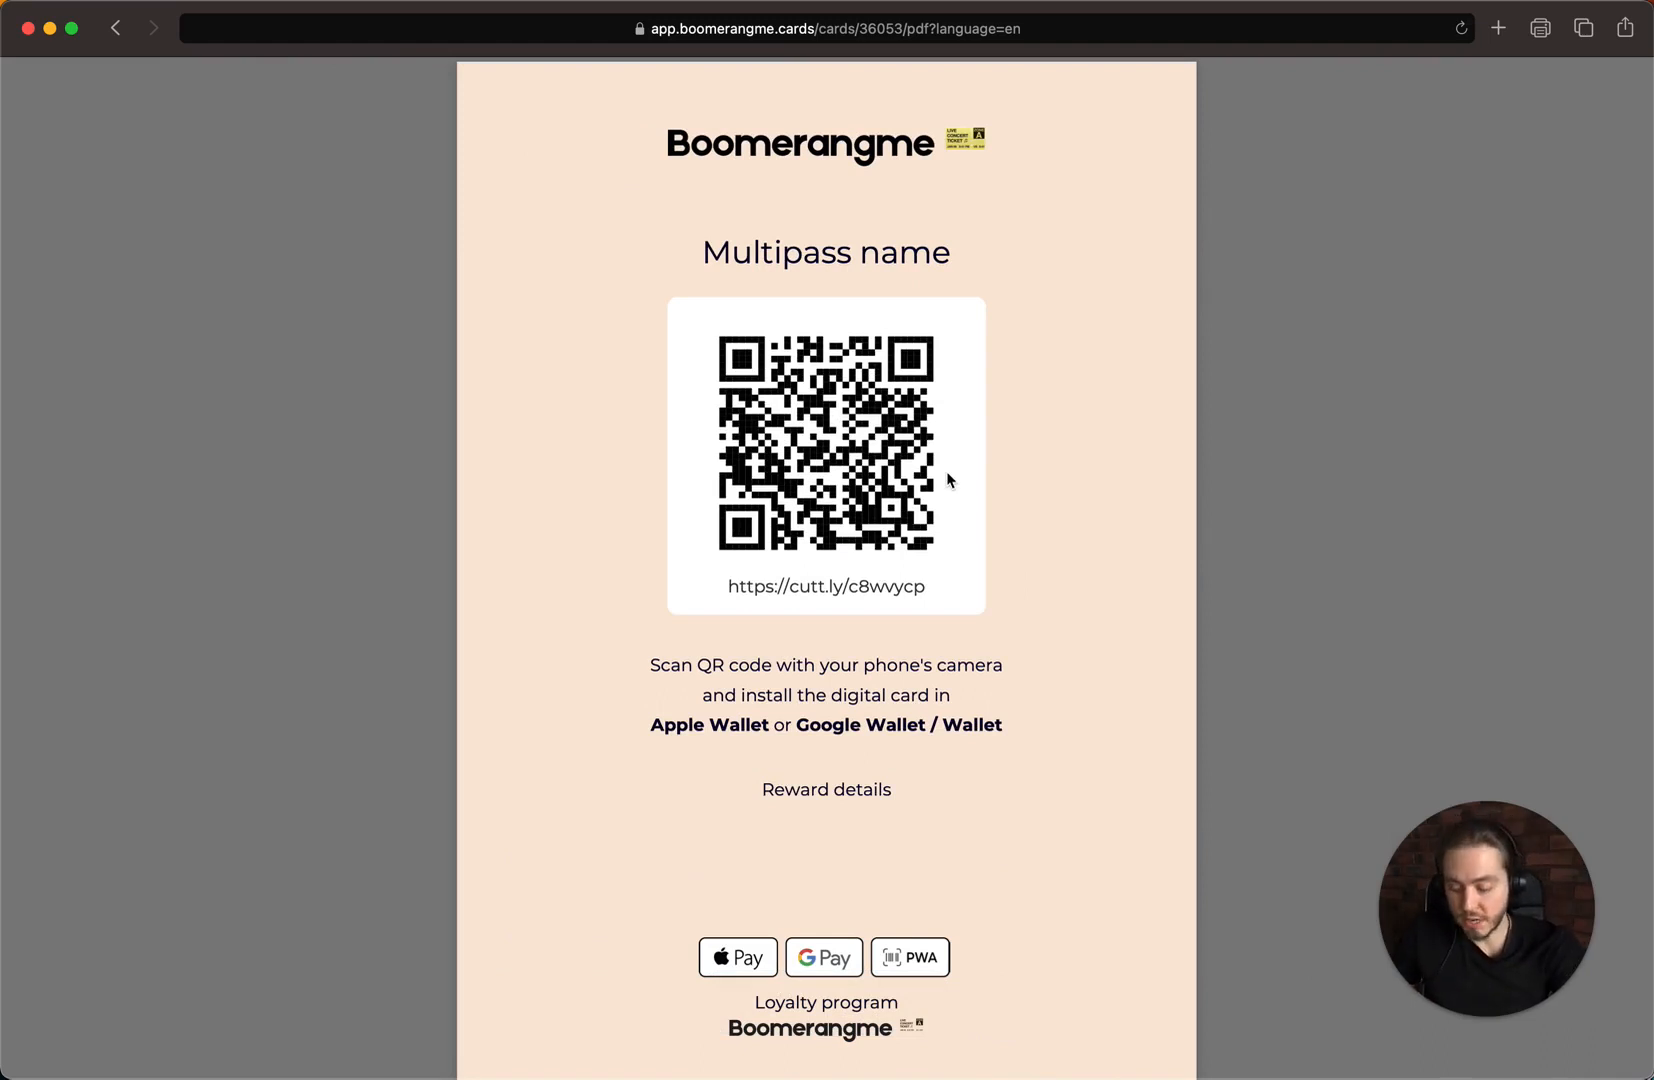
scroll(946, 480, down, 3)
mouse_move(902, 1021)
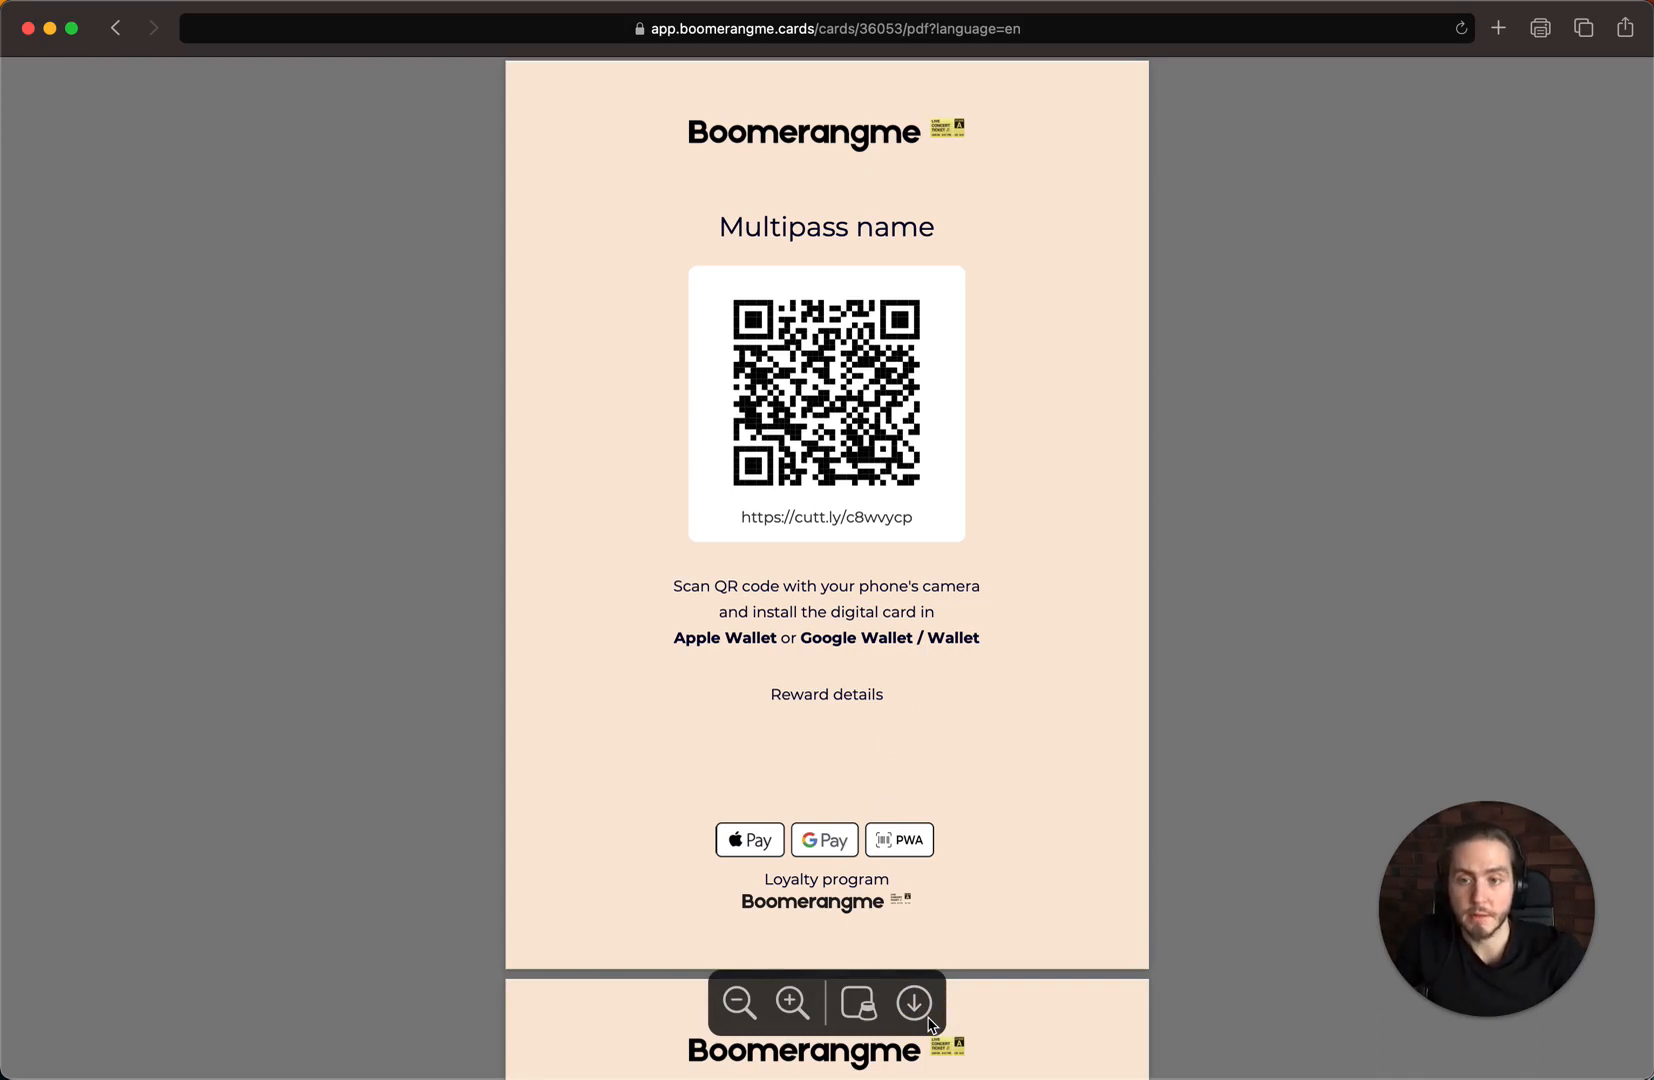
click(115, 28)
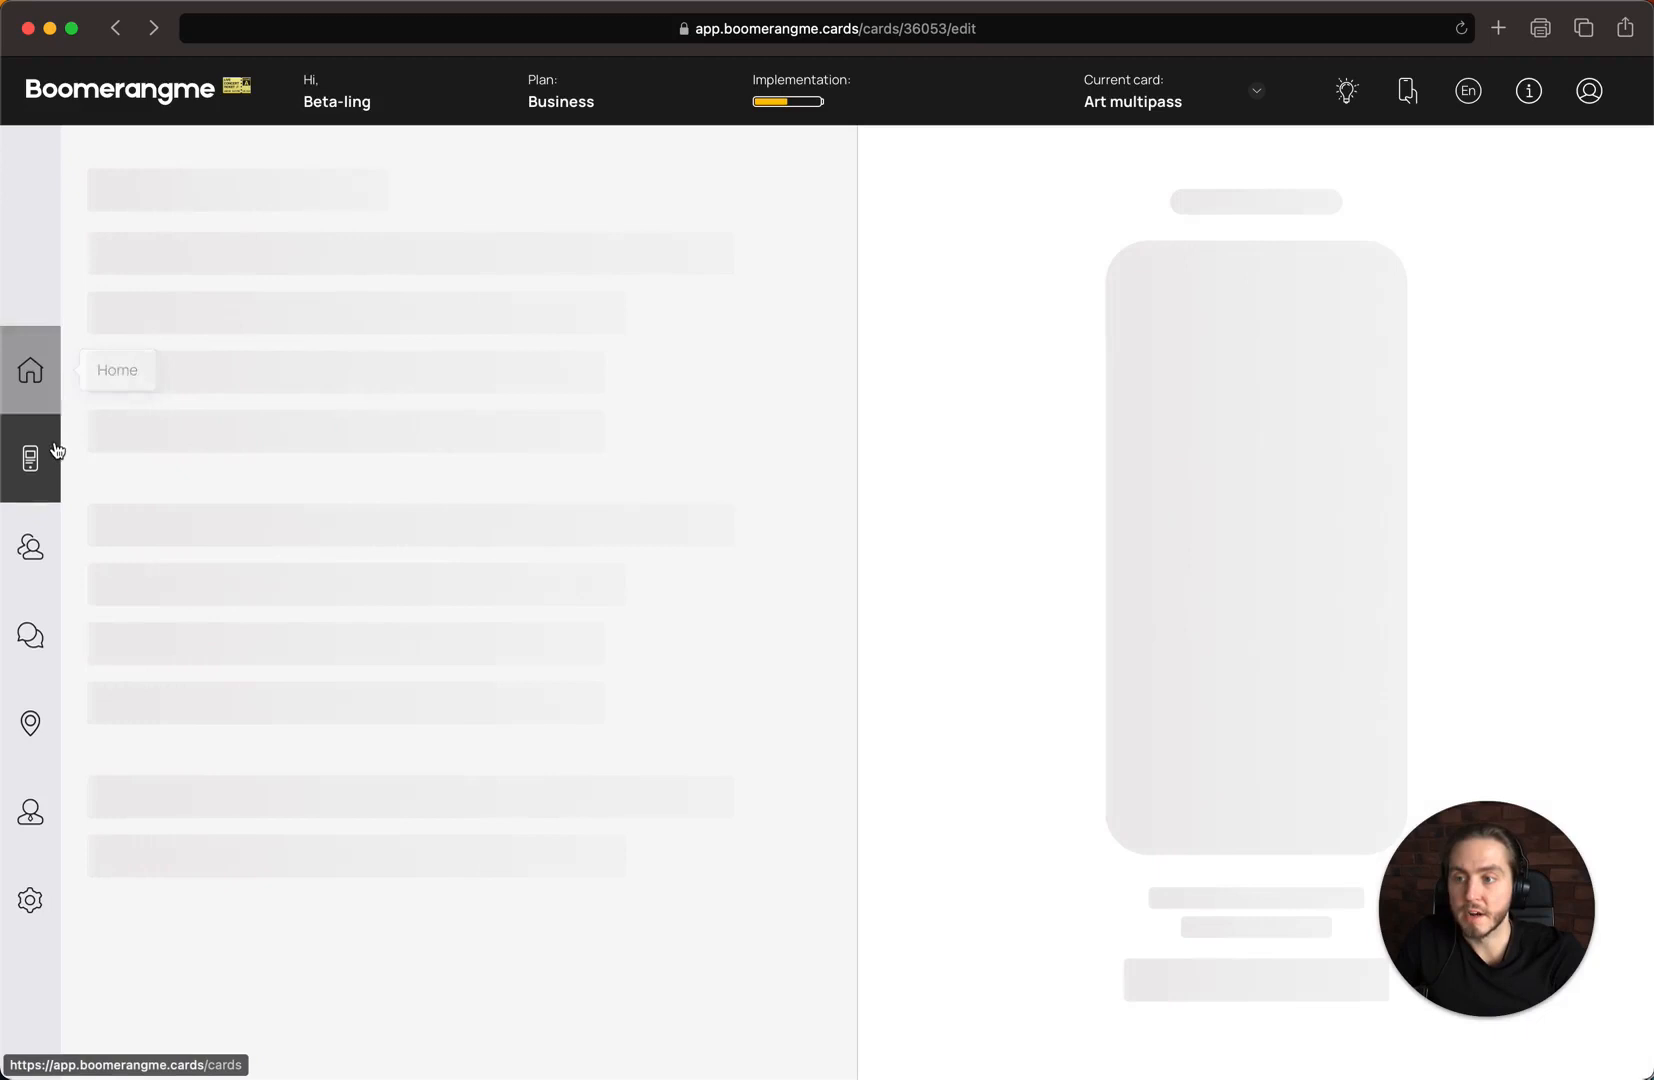
click(54, 446)
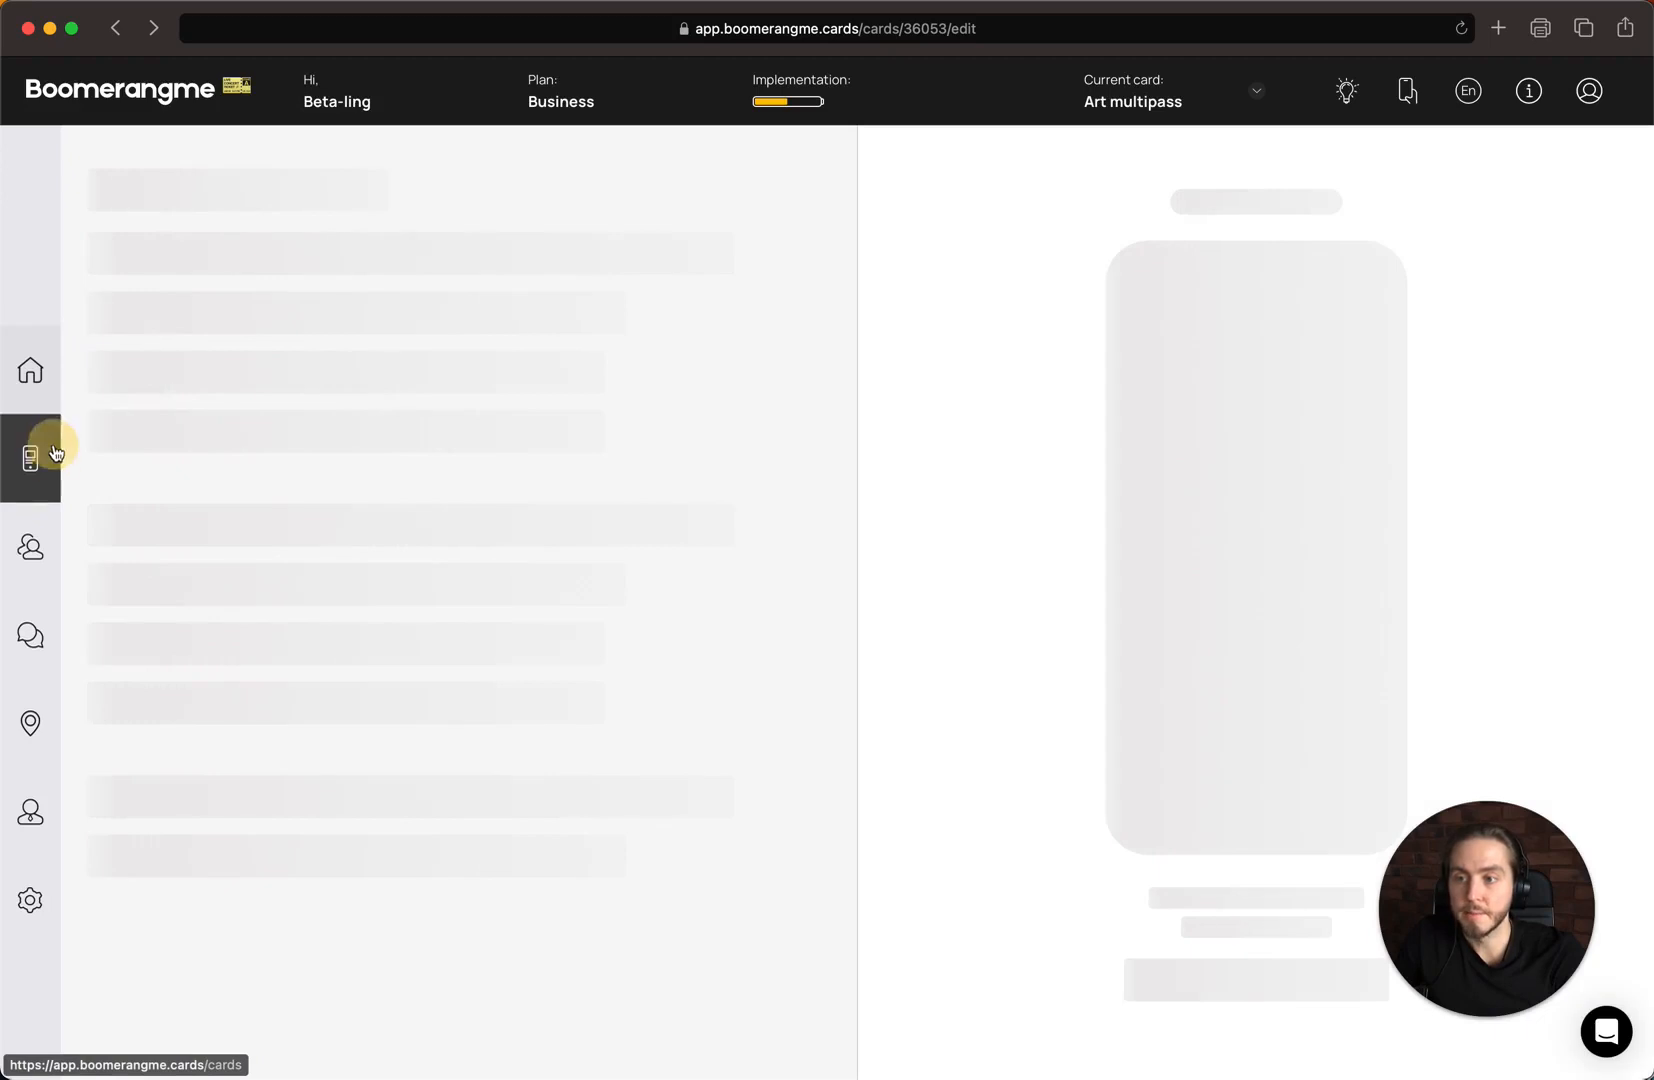